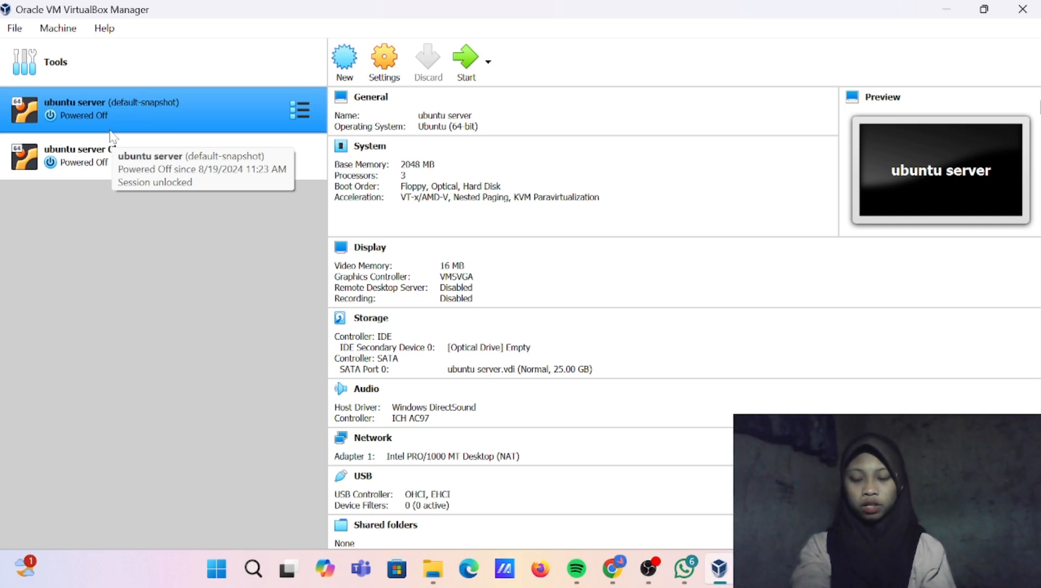
Check the original ubuntu server VM's NAT adapter MAC address in its network settings
{"action": "left_click", "coordinate": [108, 152], "text": "ctrl"}
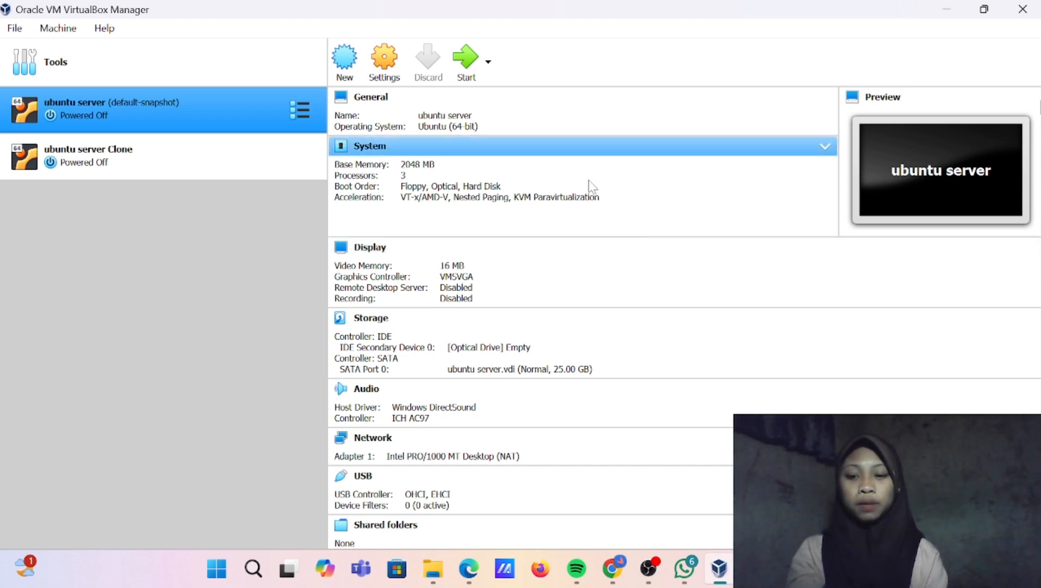
{"action": "right_click", "coordinate": [117, 120]}
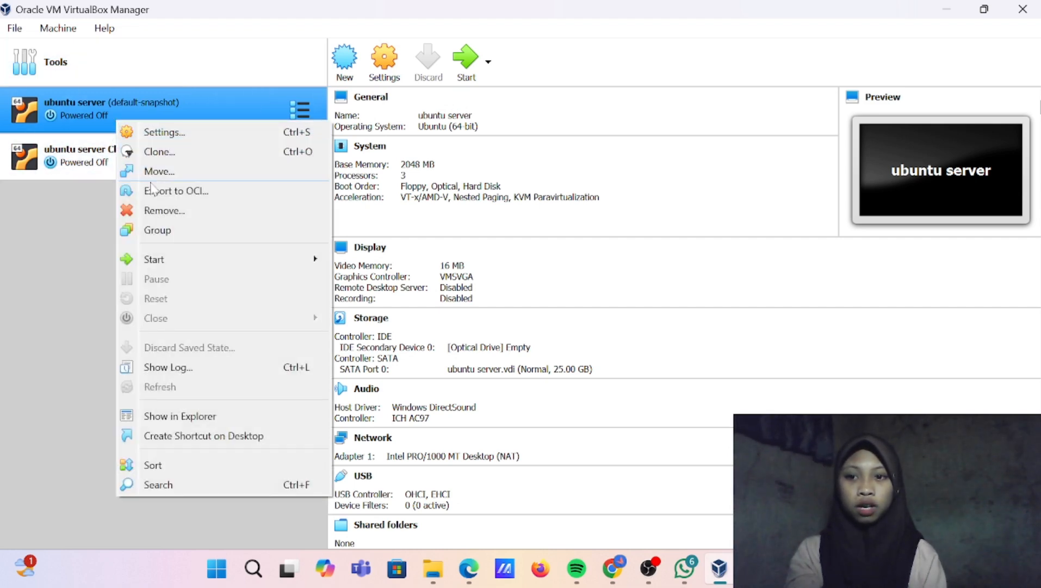
{"action": "left_click", "coordinate": [235, 125]}
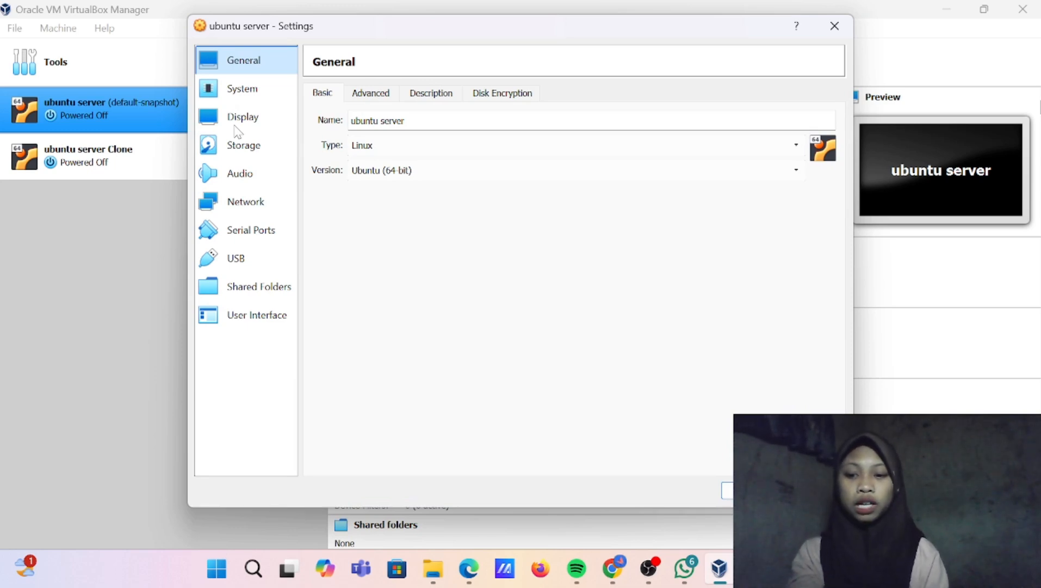
{"action": "left_click", "coordinate": [243, 206]}
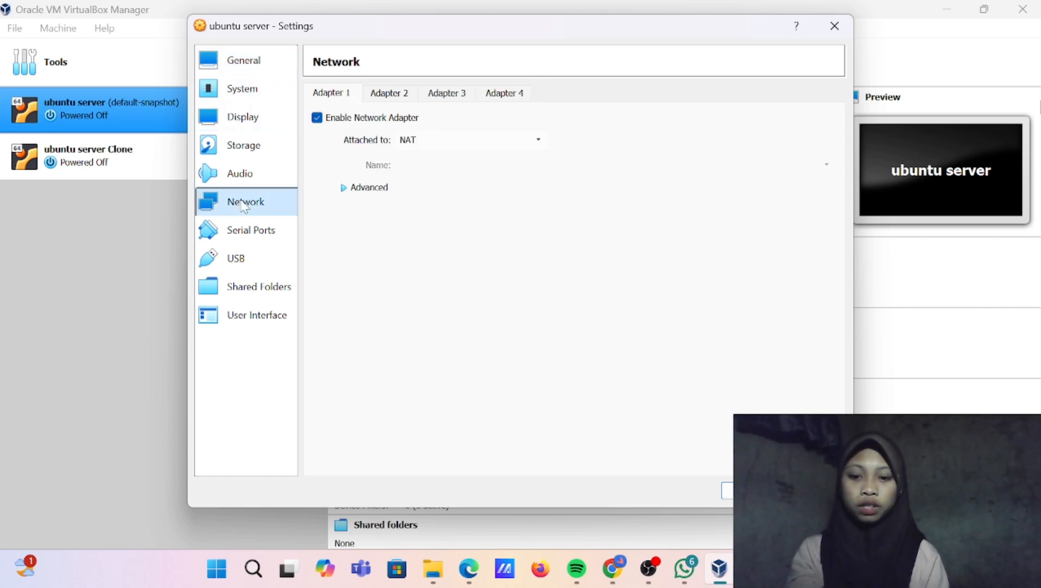
{"action": "left_click", "coordinate": [345, 187]}
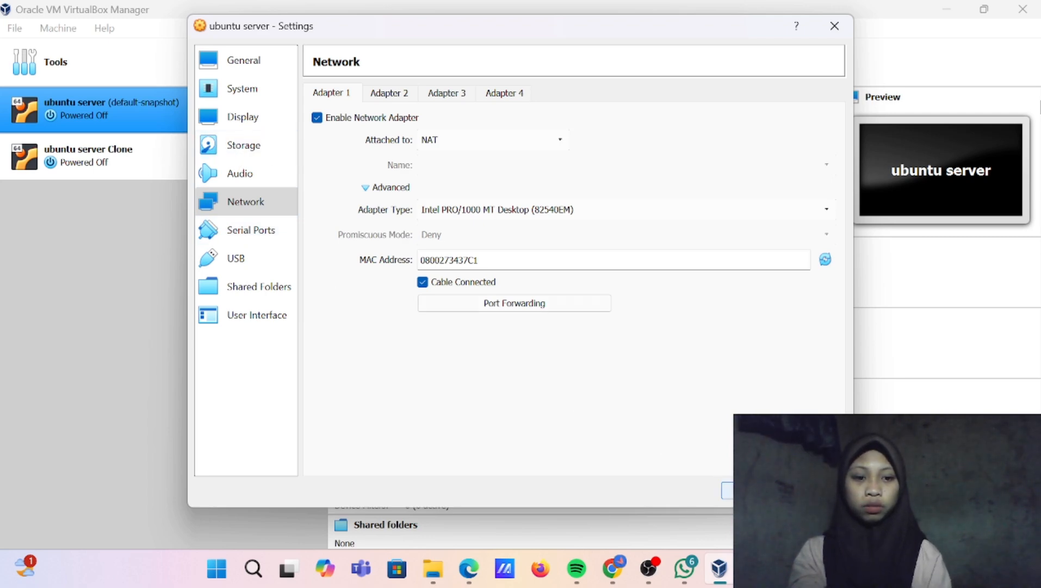
{"action": "left_click", "coordinate": [754, 490]}
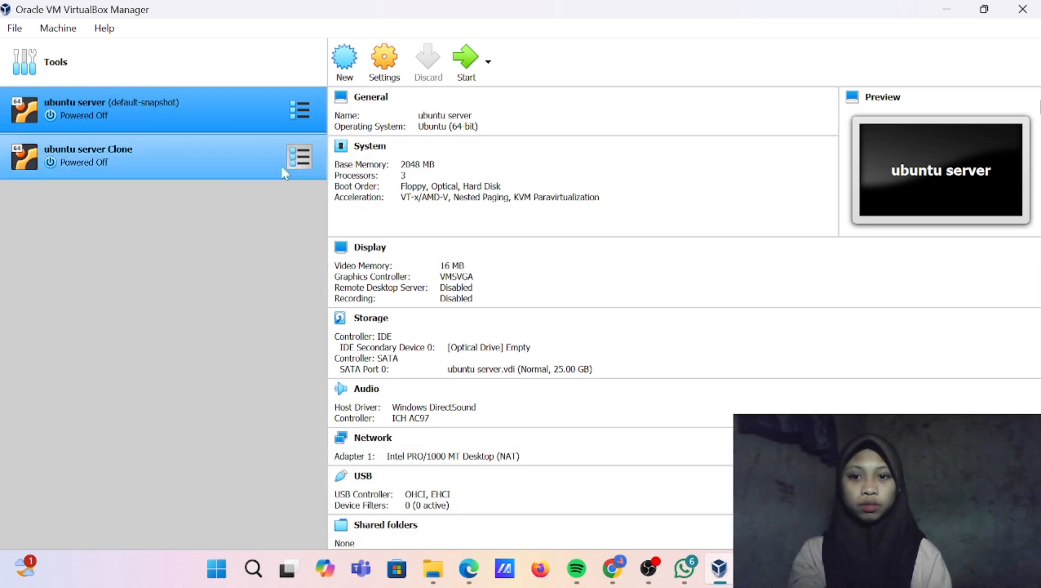
{"action": "right_click", "coordinate": [237, 146]}
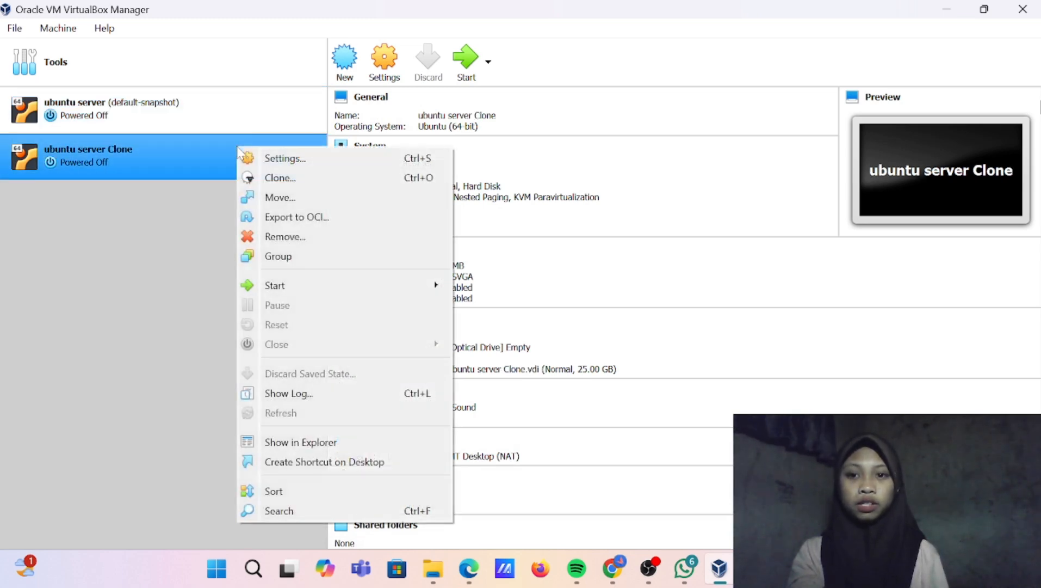
{"action": "left_click", "coordinate": [286, 158]}
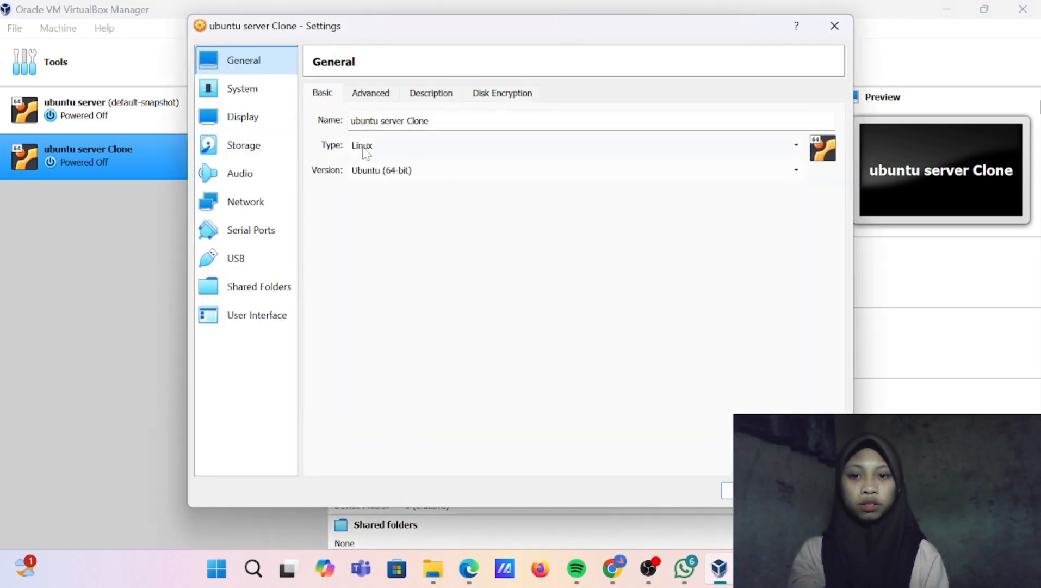
{"action": "left_click", "coordinate": [258, 199]}
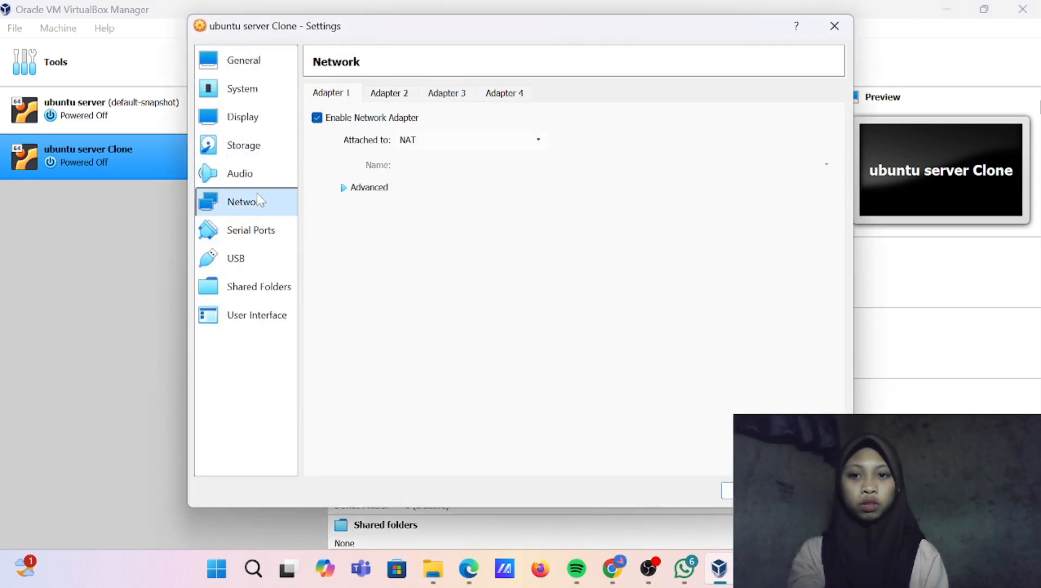
{"action": "left_click", "coordinate": [344, 189]}
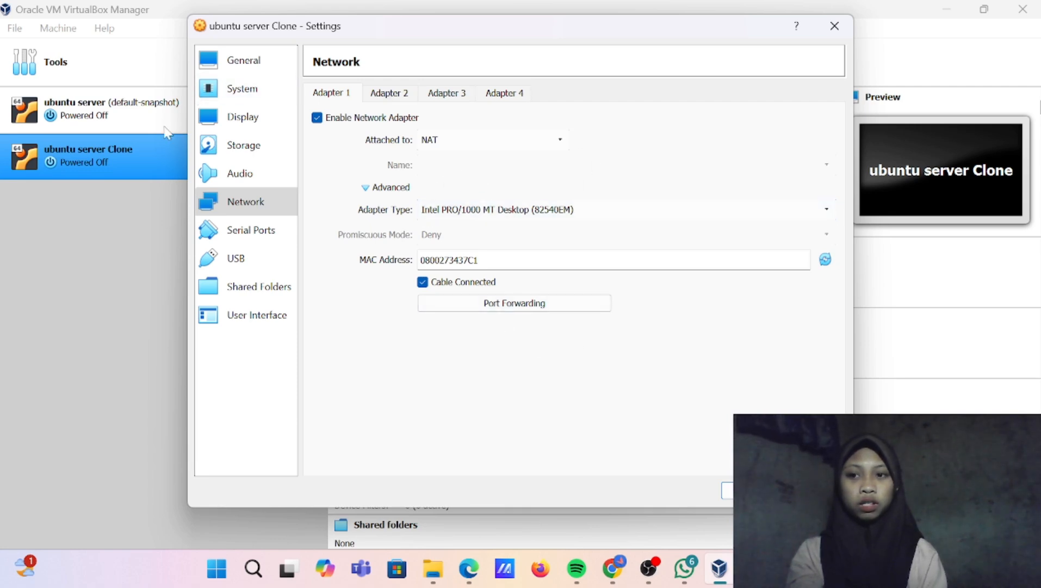
{"action": "left_click", "coordinate": [827, 262]}
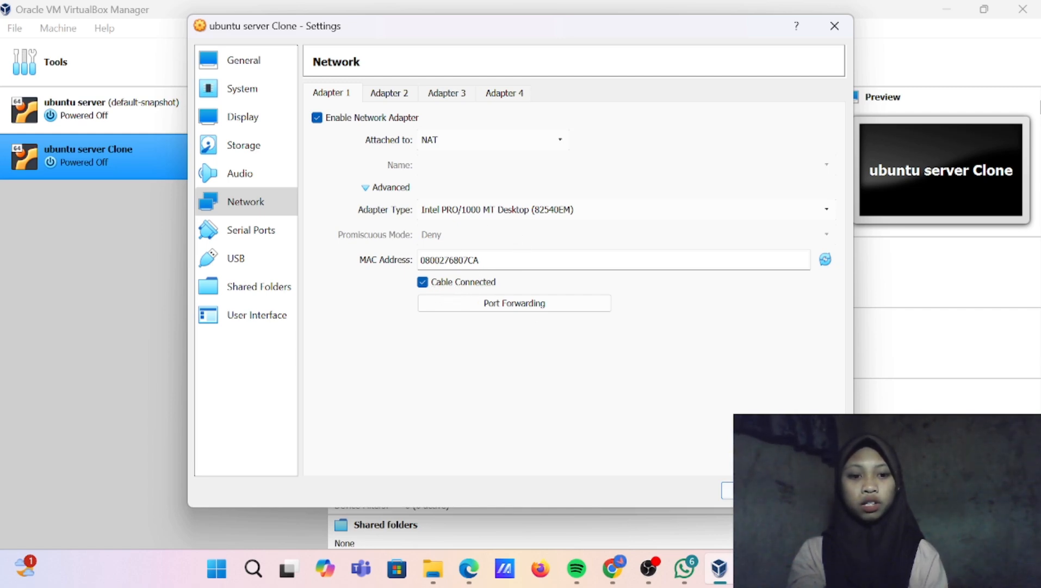
{"action": "left_click", "coordinate": [748, 491]}
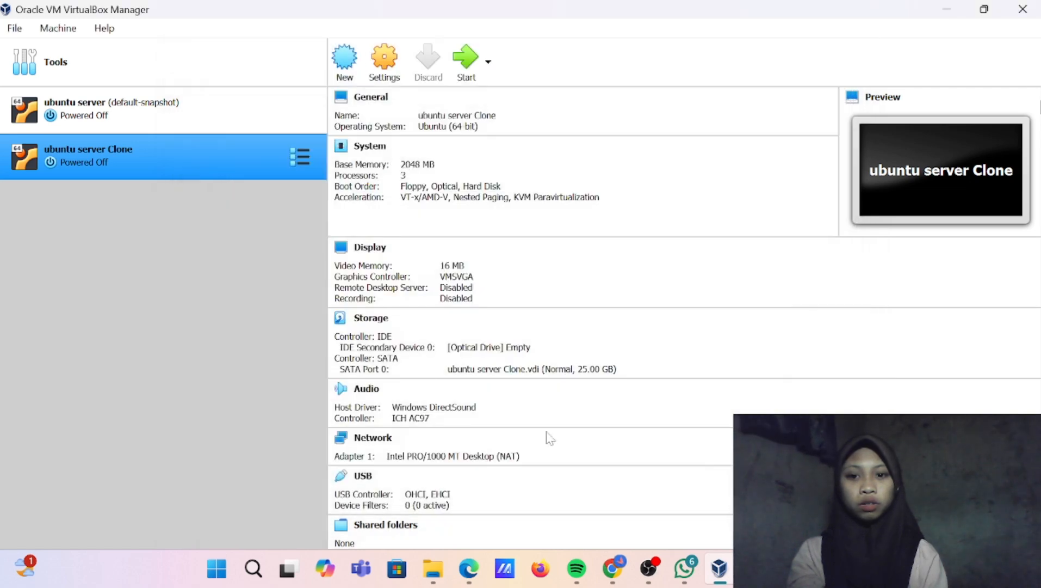
Show the original ubuntu server VM's Adapter 1 advanced options and its MAC address
{"action": "left_click", "coordinate": [251, 109]}
{"action": "right_click", "coordinate": [251, 103]}
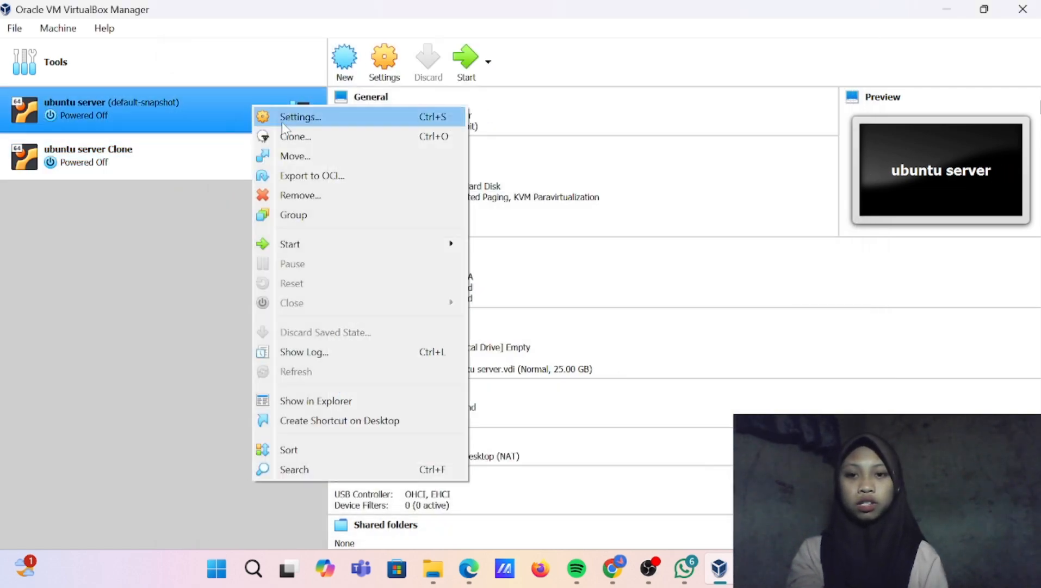
{"action": "left_click", "coordinate": [294, 122]}
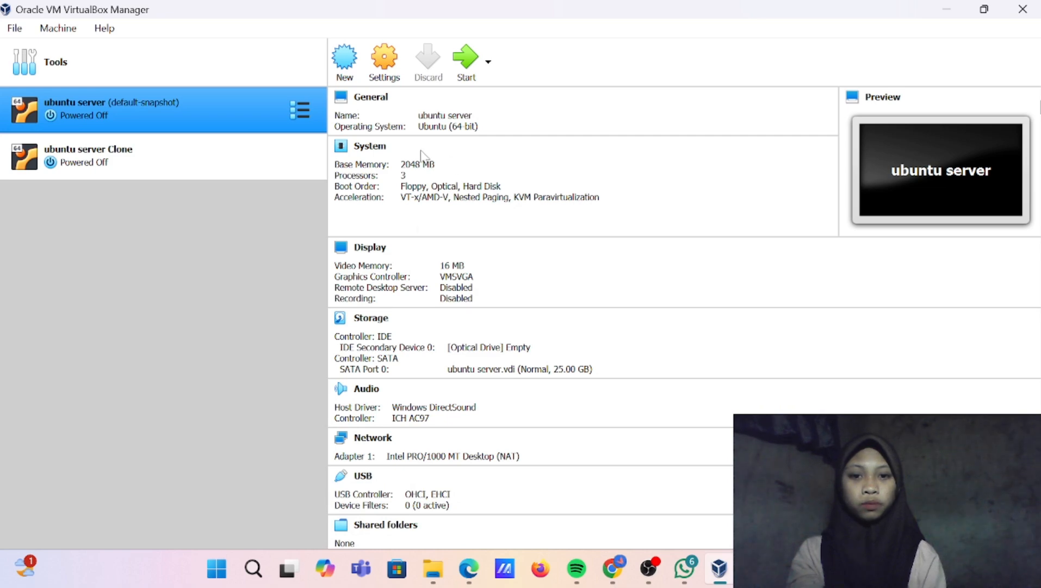
{"action": "left_click", "coordinate": [264, 210]}
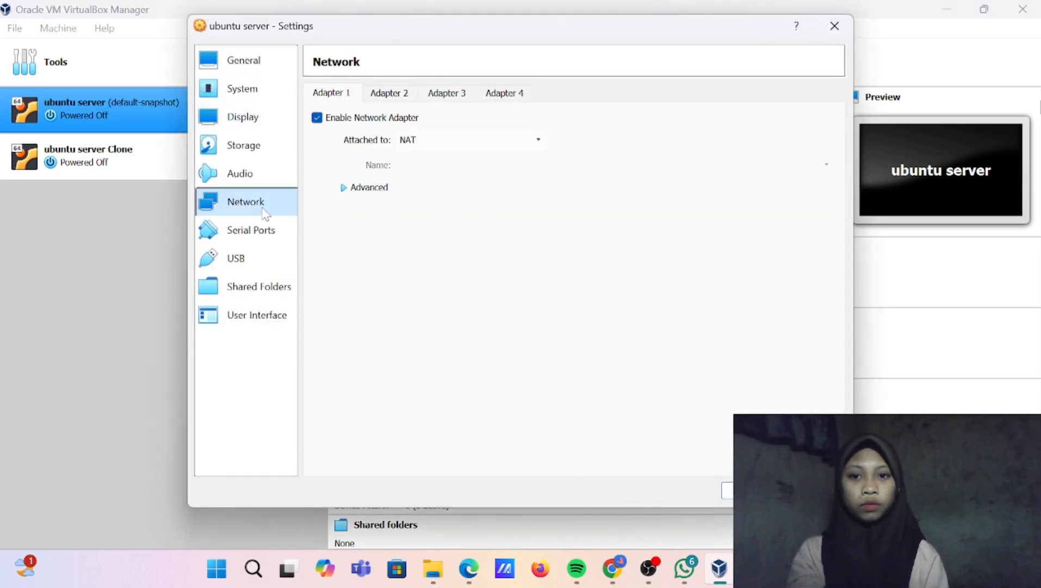
{"action": "left_click", "coordinate": [344, 187]}
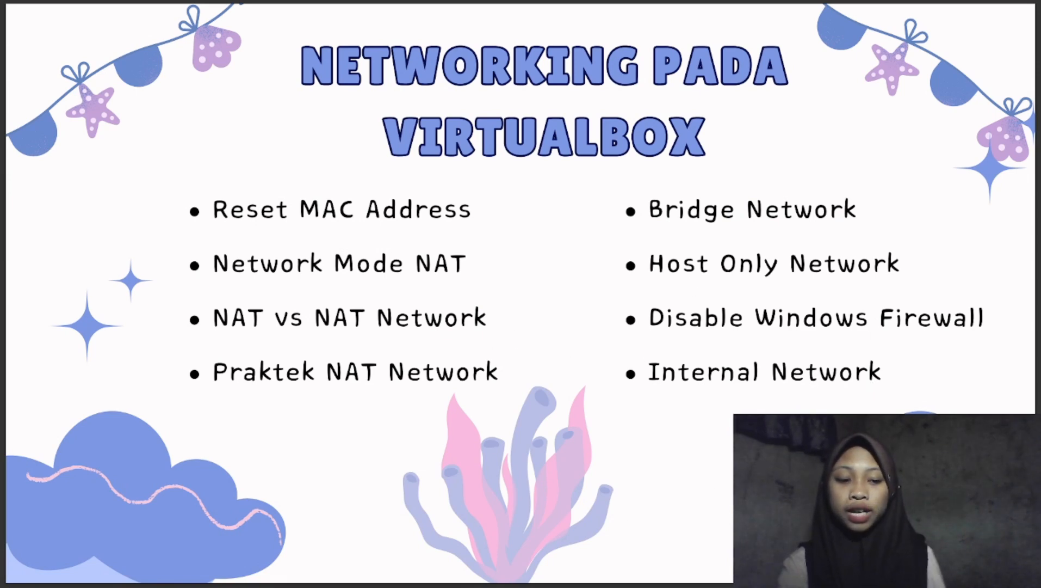
Advance to the 'Simulasi NAT pada VM' slide, then exit the slideshow
{"action": "left_click", "coordinate": [594, 437]}
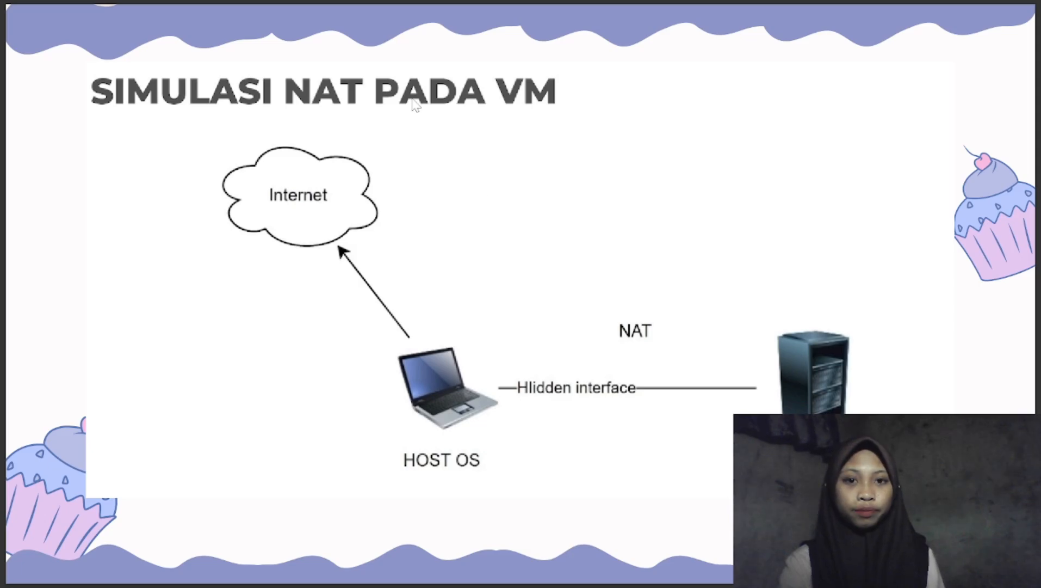
{"action": "left_click", "coordinate": [518, 52]}
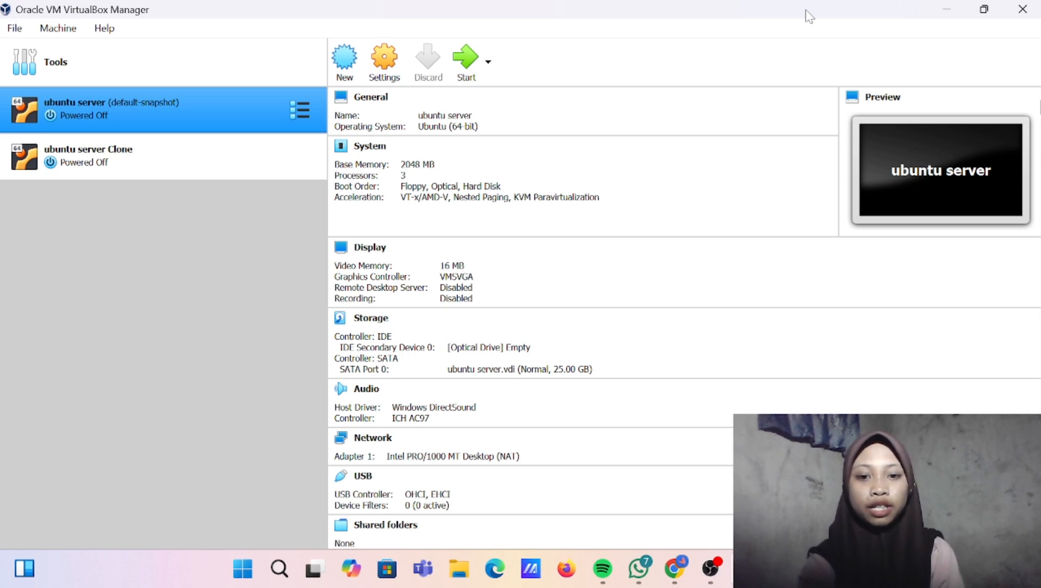
{"action": "left_click", "coordinate": [783, 568]}
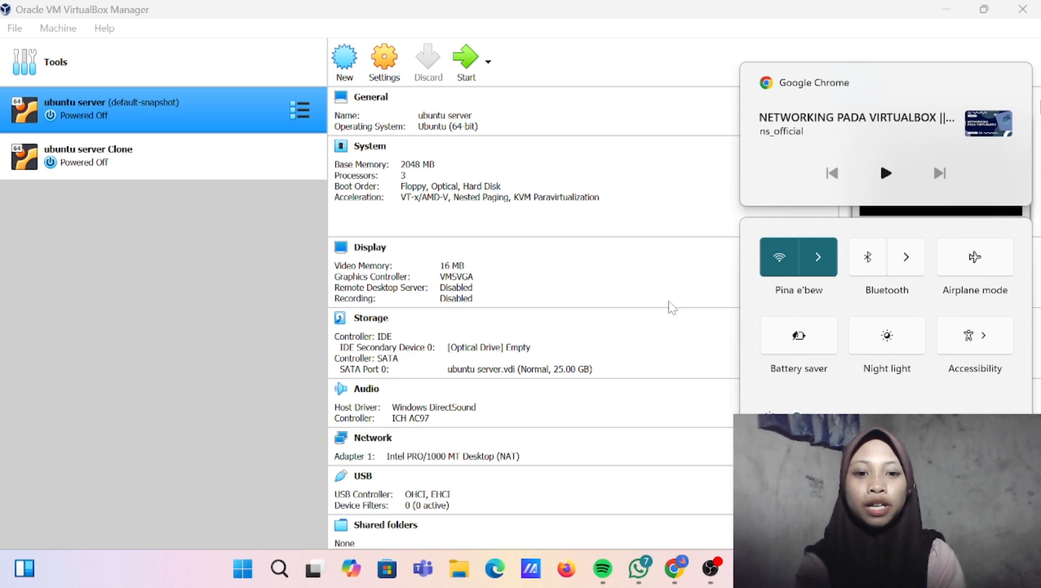
{"action": "left_click", "coordinate": [667, 392]}
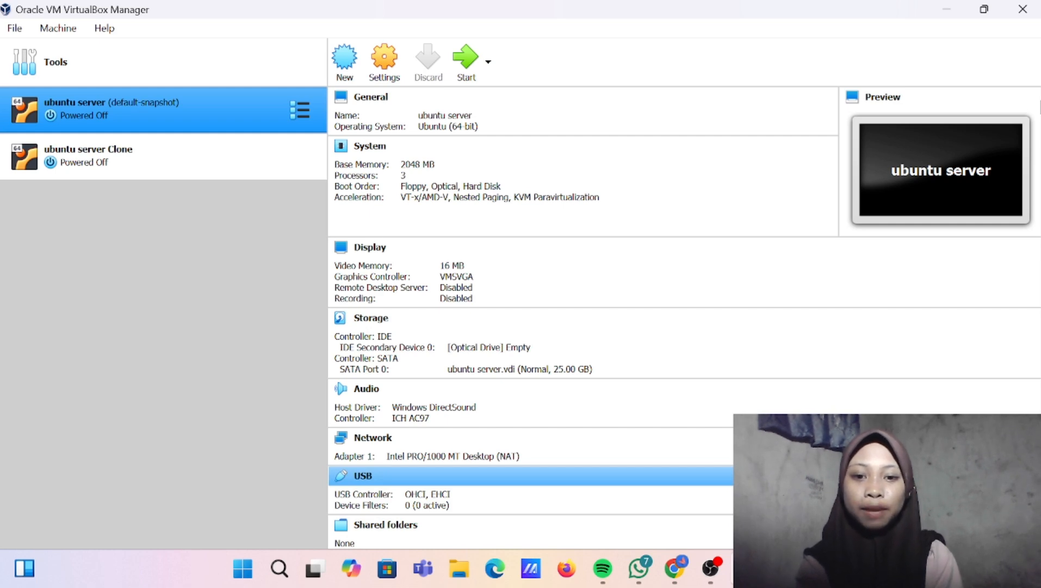
{"action": "right_click", "coordinate": [241, 119]}
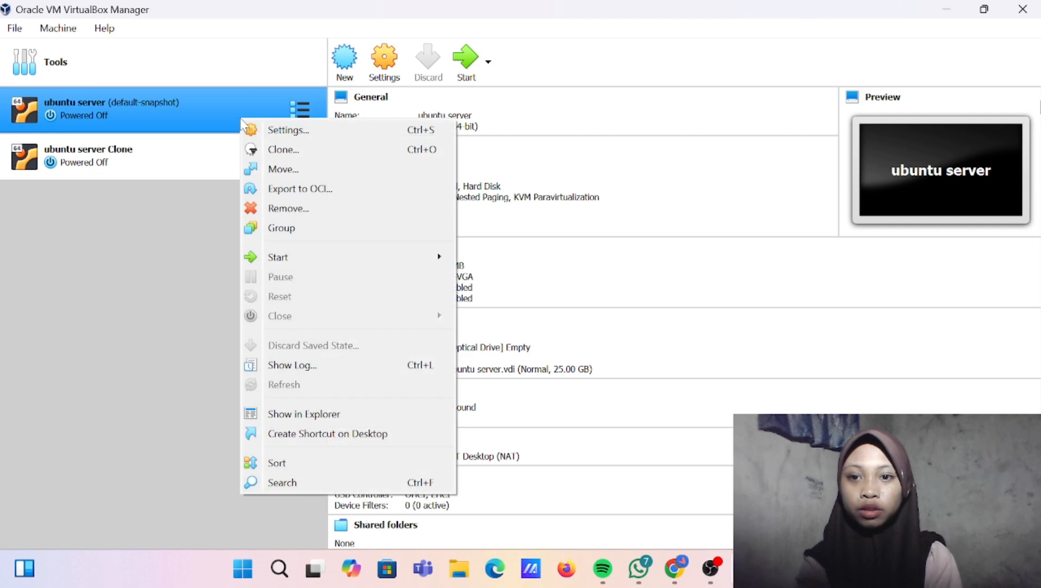
{"action": "left_click", "coordinate": [262, 131]}
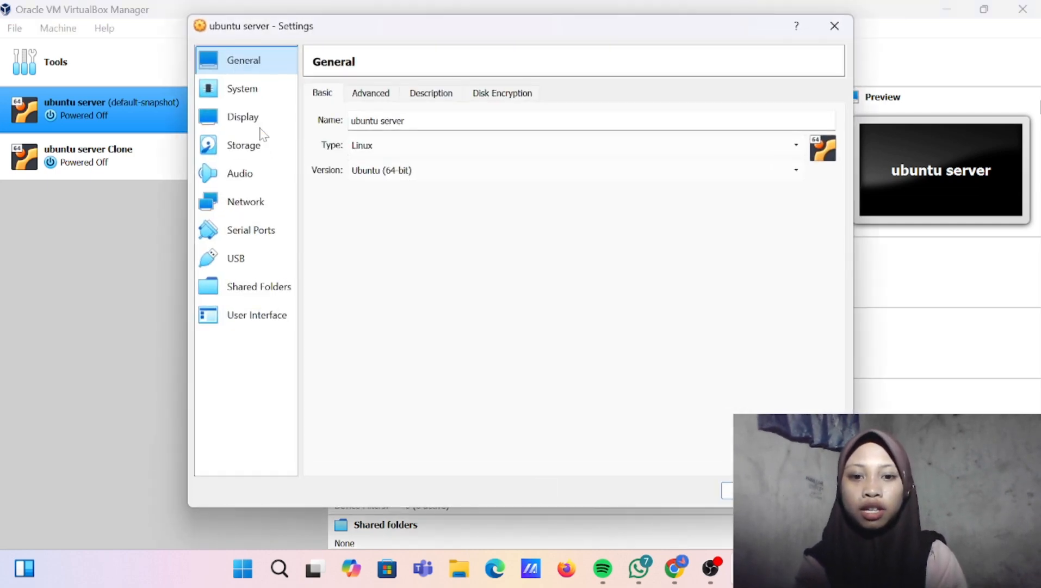
{"action": "left_click", "coordinate": [253, 209]}
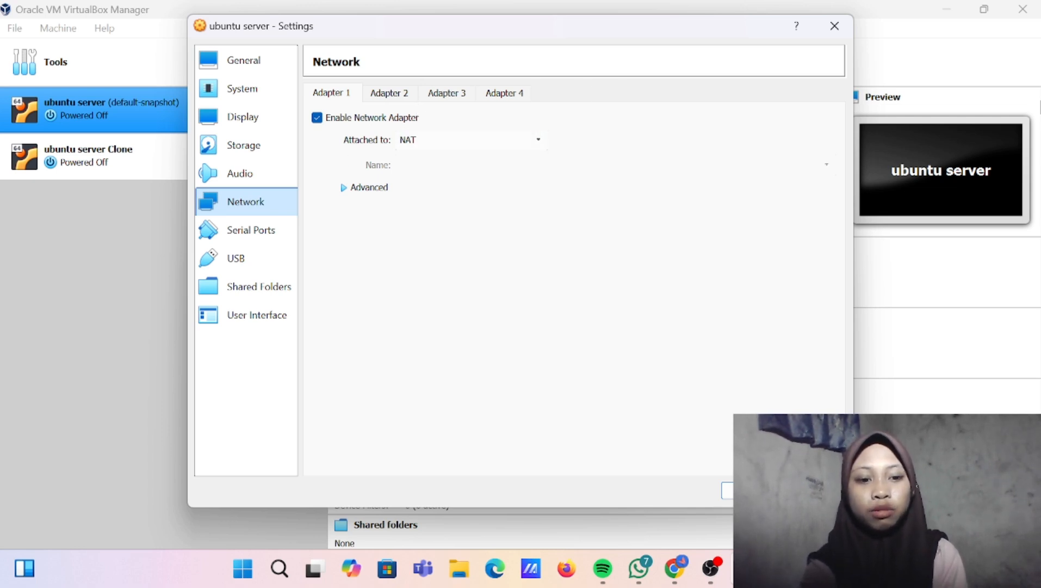
{"action": "left_click", "coordinate": [726, 490]}
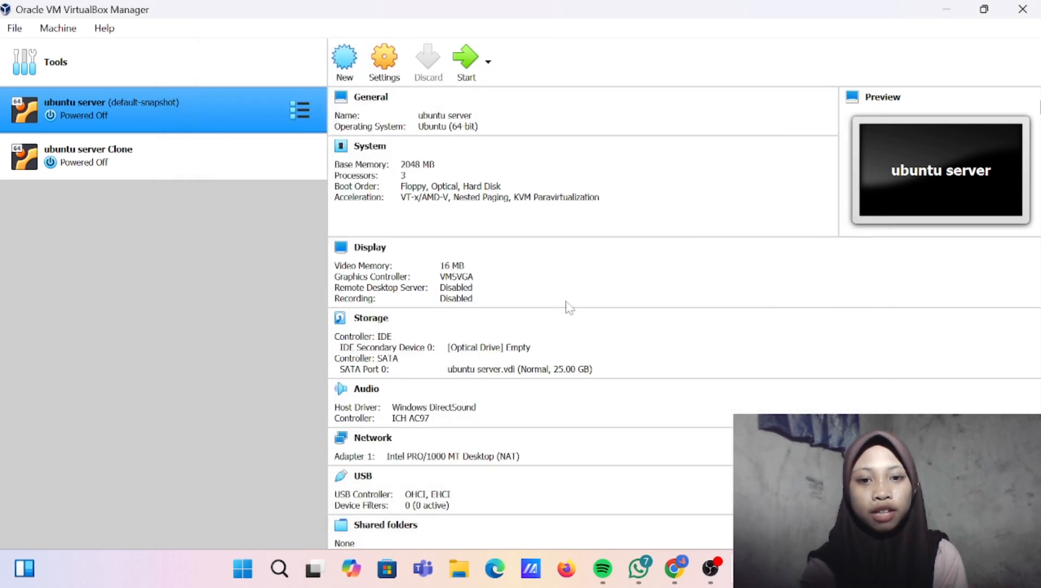
Start the ubuntu server VM and log in with the account's username and password
{"action": "left_click", "coordinate": [469, 58]}
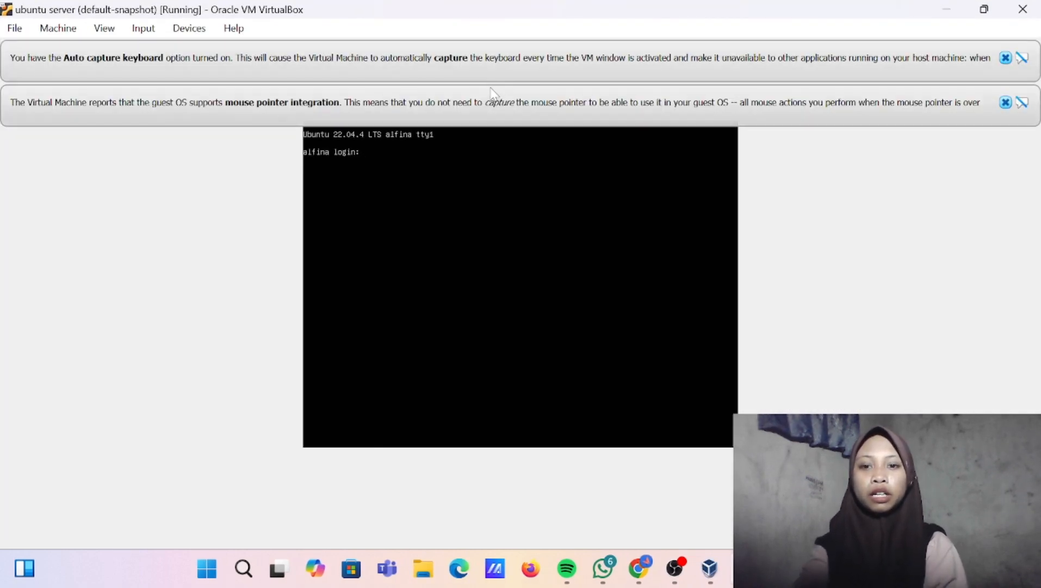
{"action": "type", "text": "a"}
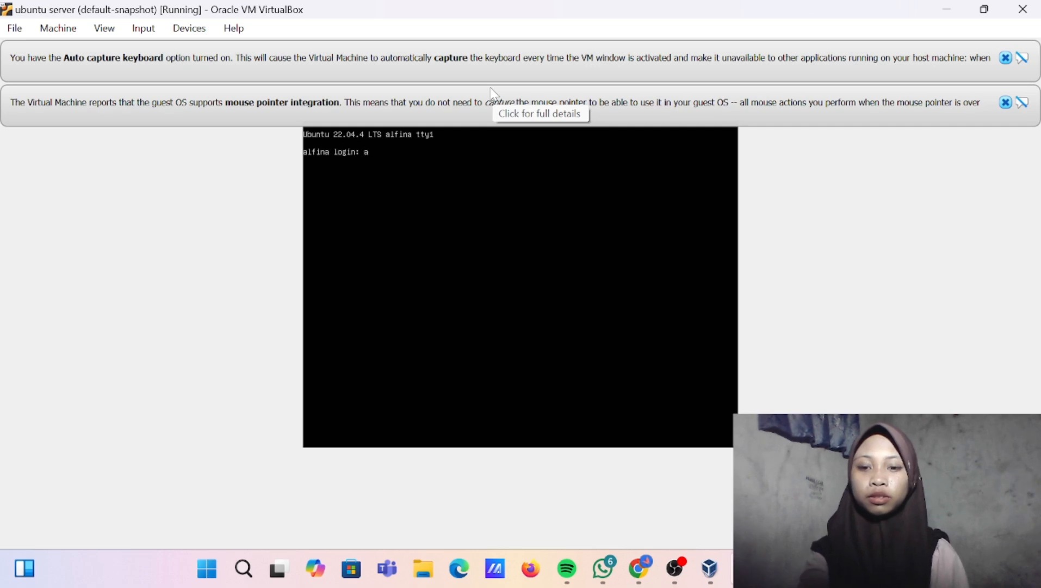
{"action": "type", "text": "lfin"}
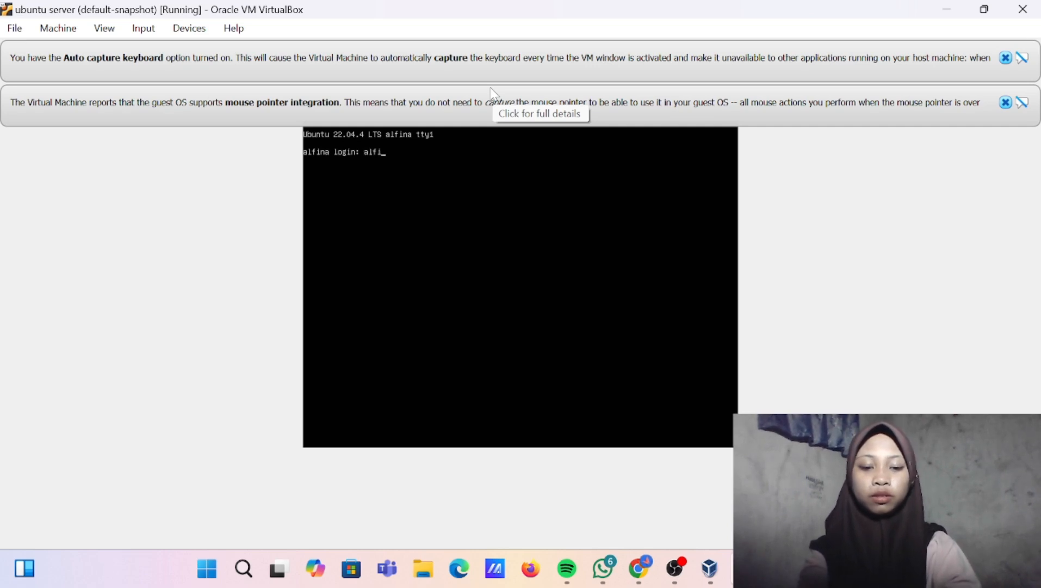
{"action": "type", "text": "aart"}
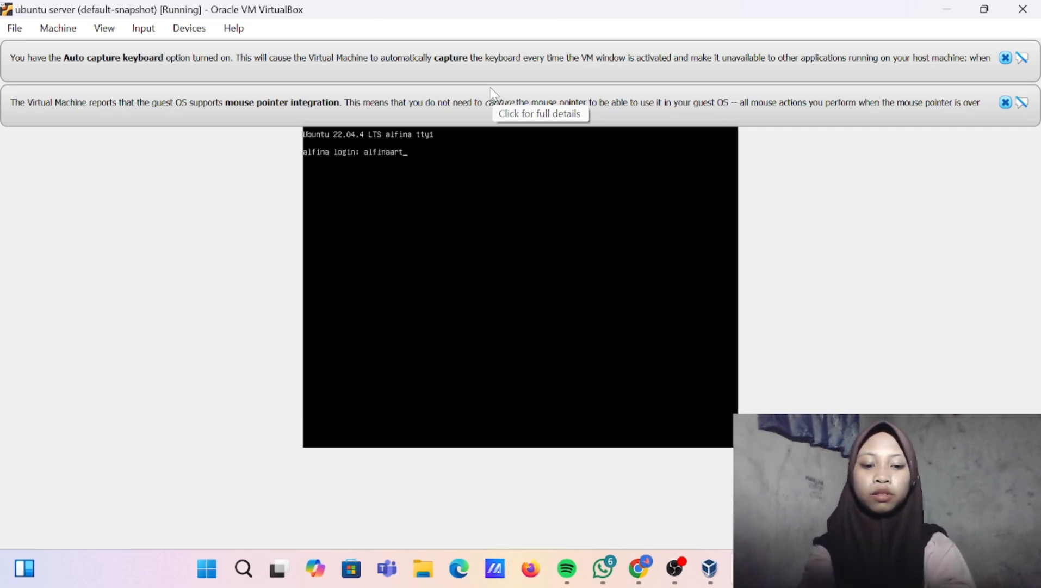
{"action": "type", "text": "ika"}
{"action": "key", "text": "Return"}
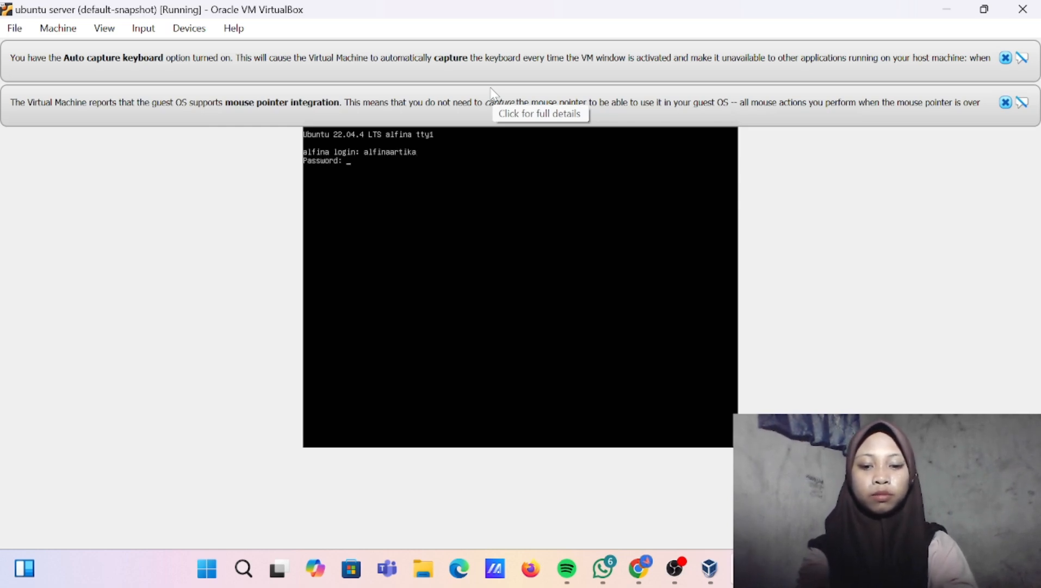
{"action": "key", "text": "Return"}
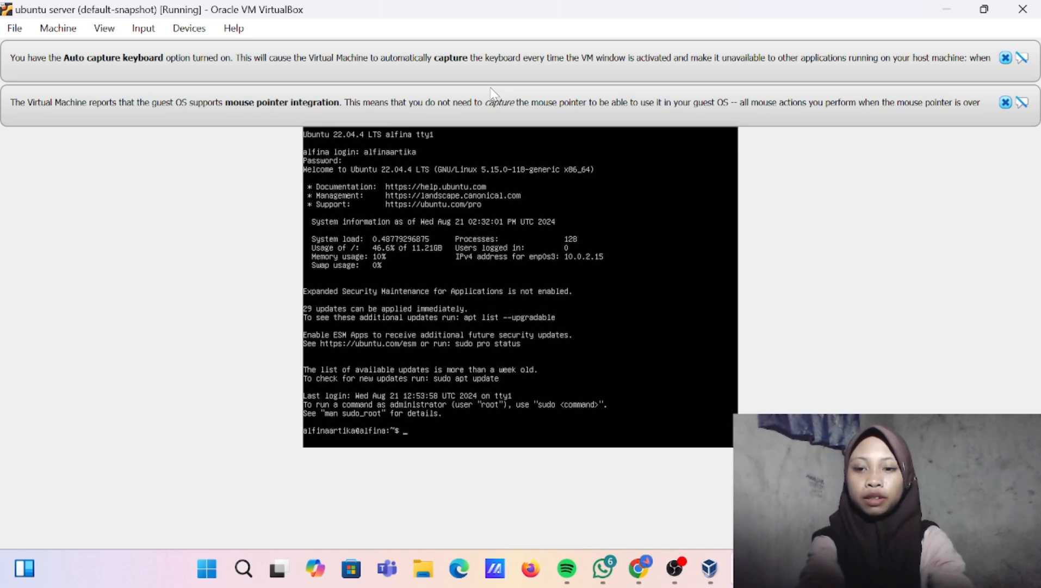
Ping google.com from the VM and stop it after 28 packets received with 0% loss
{"action": "type", "text": "p"}
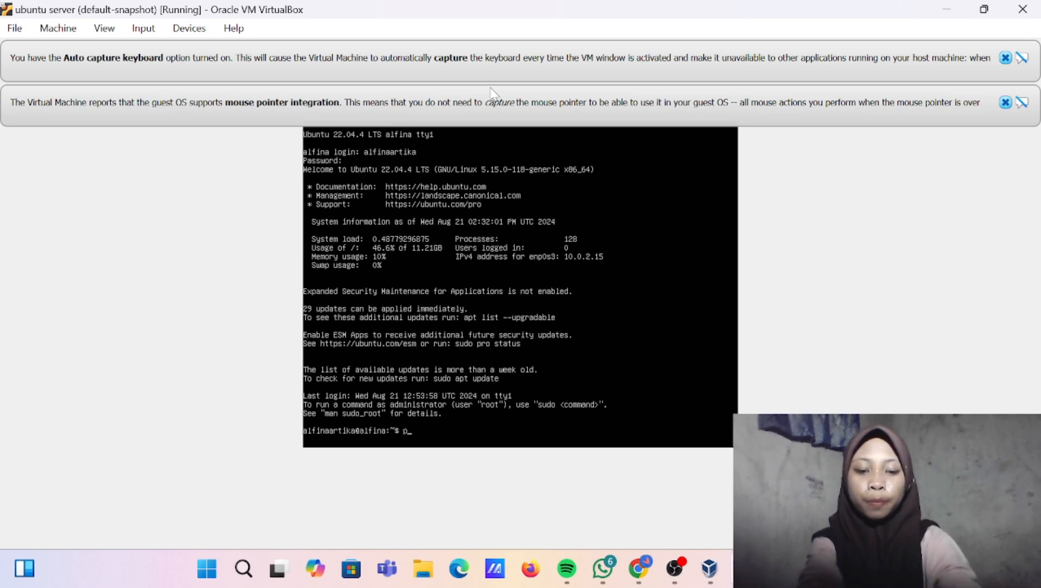
{"action": "type", "text": "ing"}
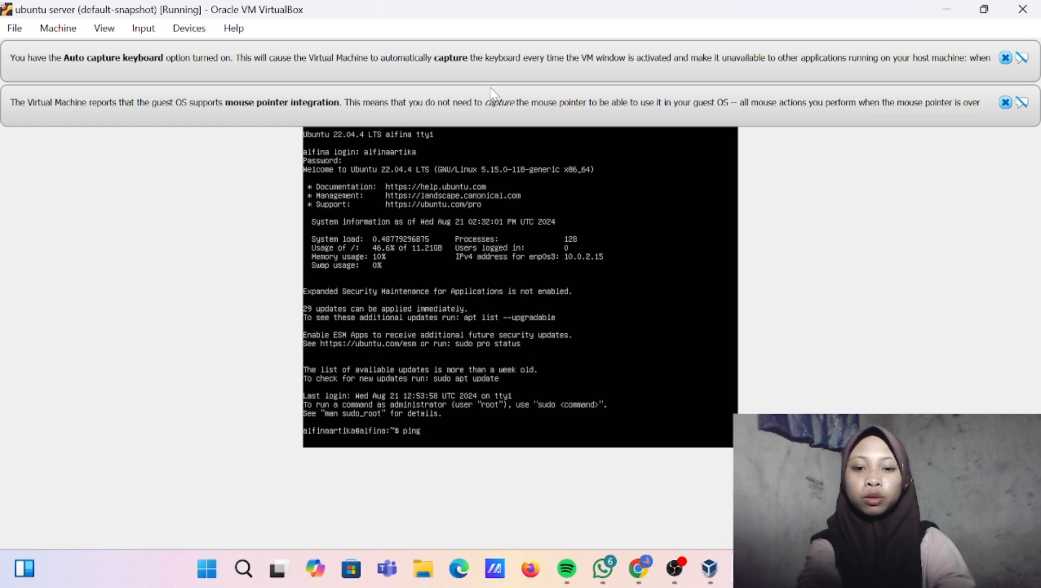
{"action": "type", "text": " goo"}
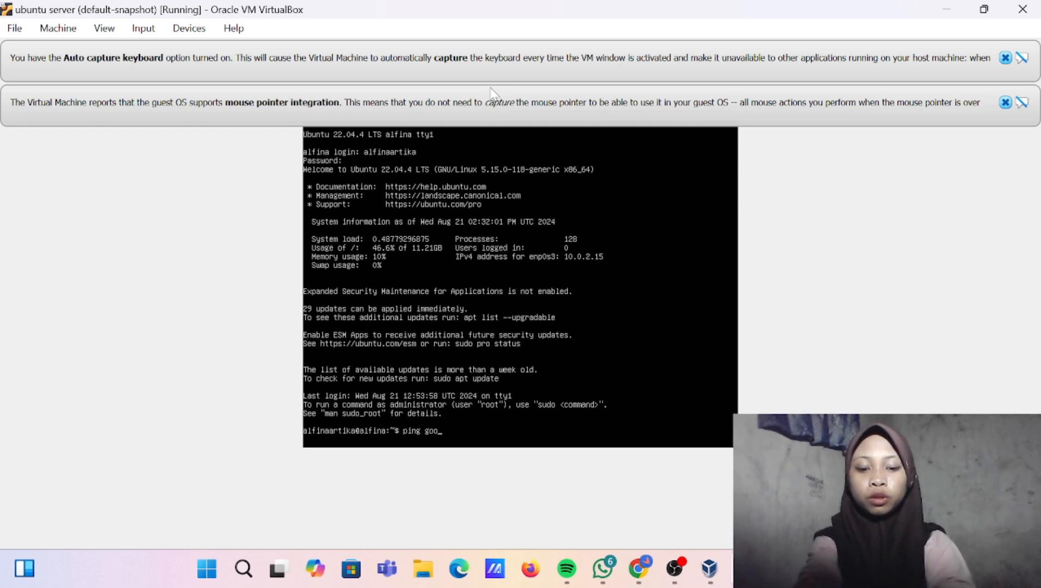
{"action": "key", "text": "BackSpace"}
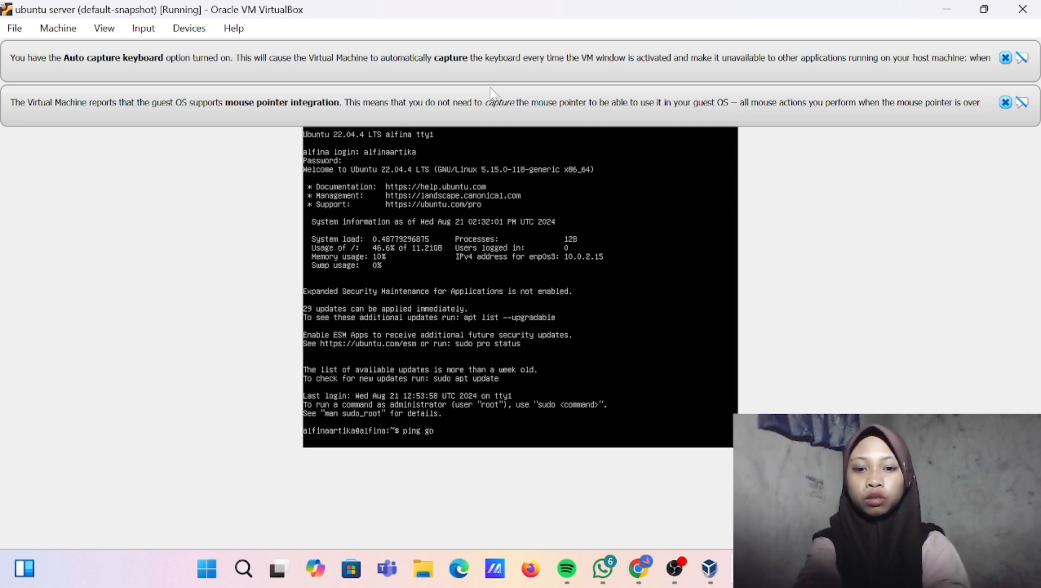
{"action": "type", "text": "gg"}
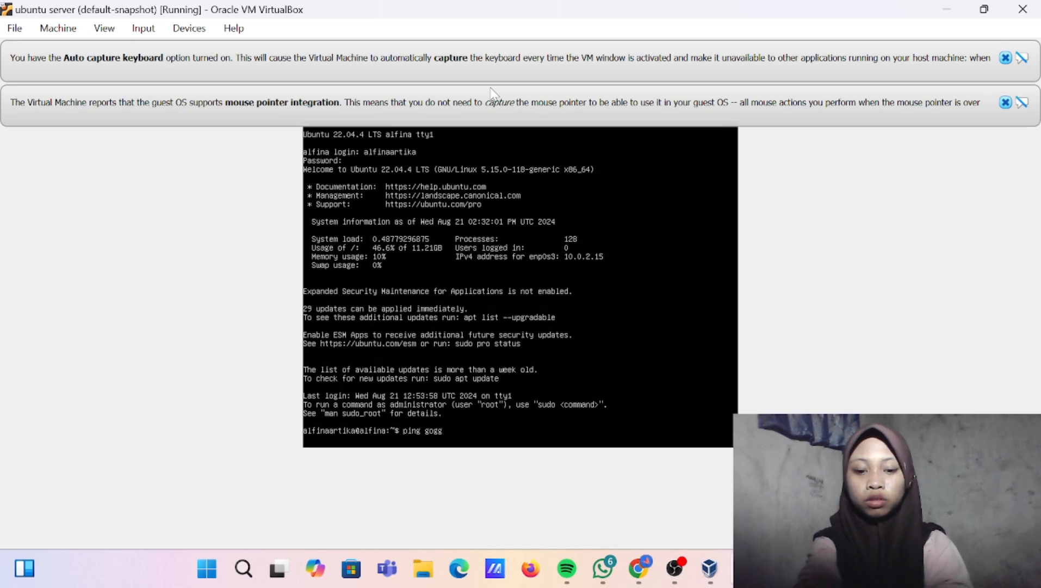
{"action": "type", "text": "le"}
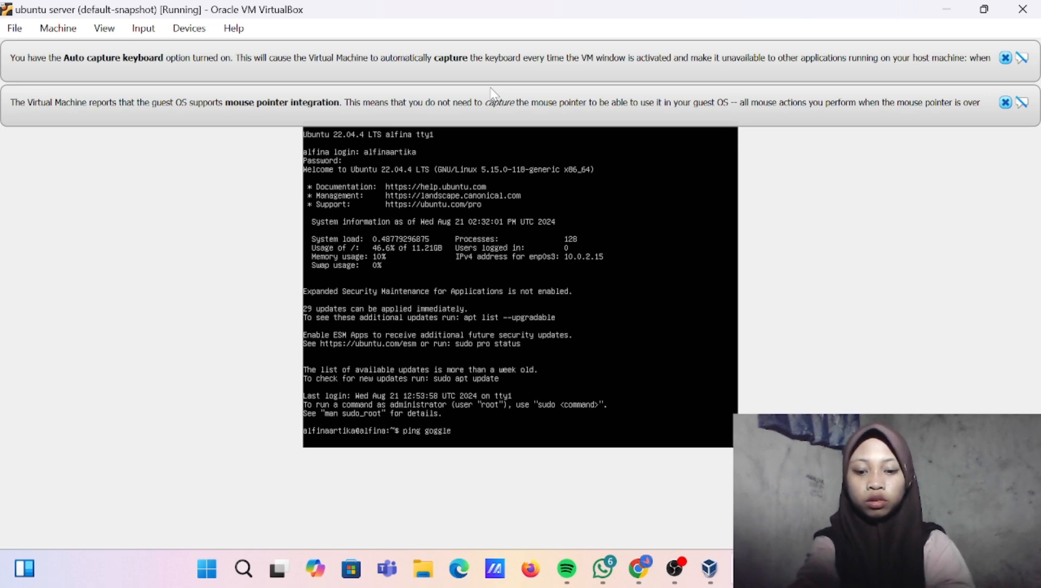
{"action": "type", "text": ".com"}
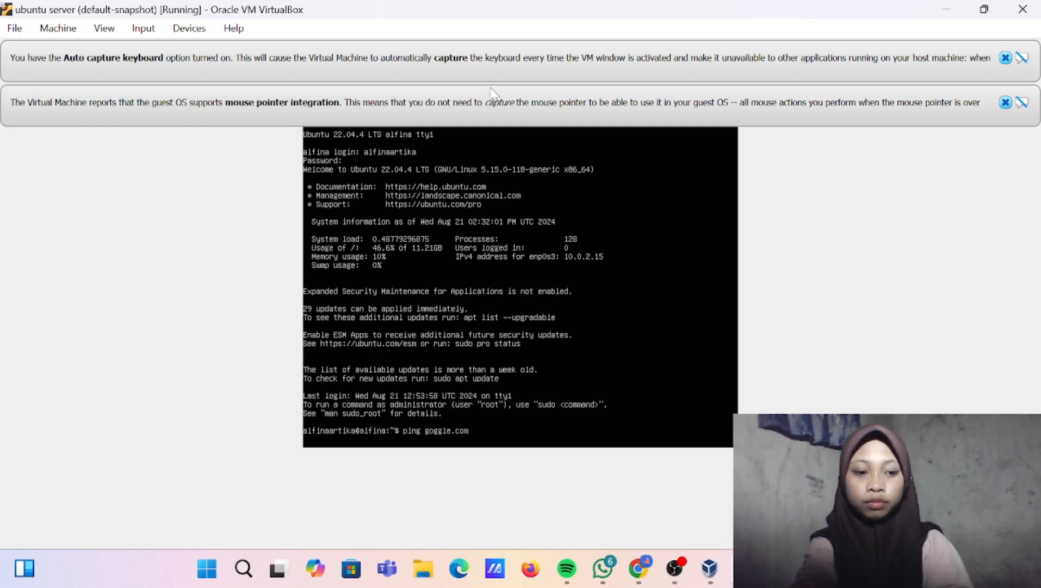
{"action": "key", "text": "BackSpace"}
{"action": "key", "text": "BackSpace"}
{"action": "key", "text": "BackSpace"}
{"action": "key", "text": "BackSpace"}
{"action": "key", "text": "BackSpace"}
{"action": "key", "text": "BackSpace"}
{"action": "key", "text": "BackSpace"}
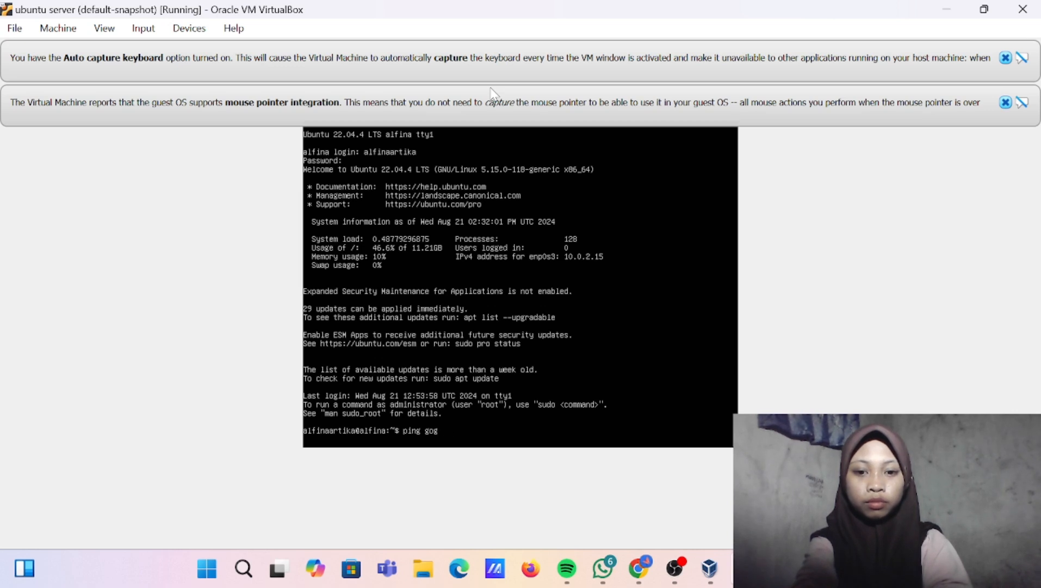
{"action": "key", "text": "BackSpace"}
{"action": "type", "text": "o"}
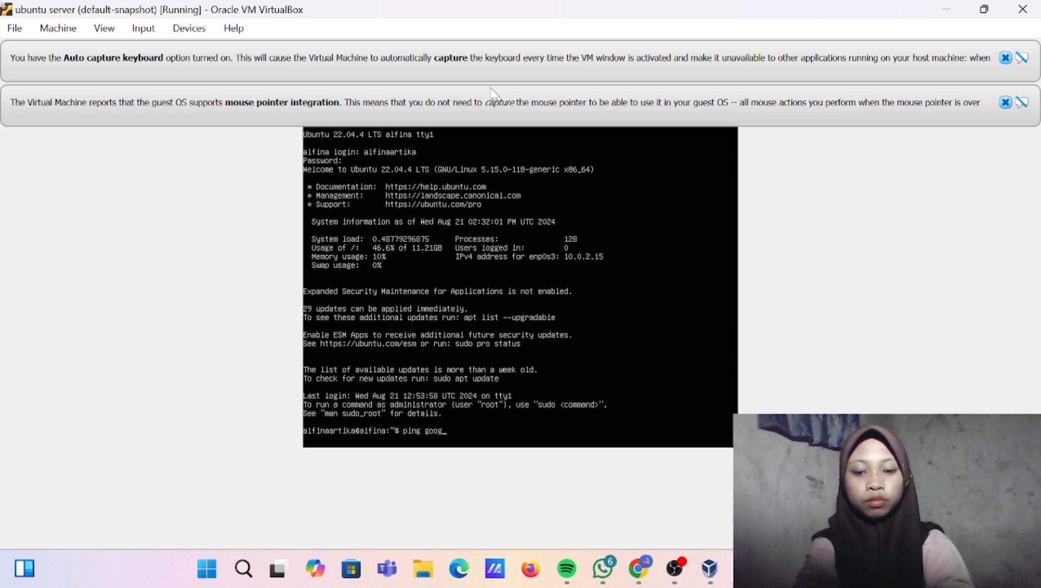
{"action": "type", "text": "gle."}
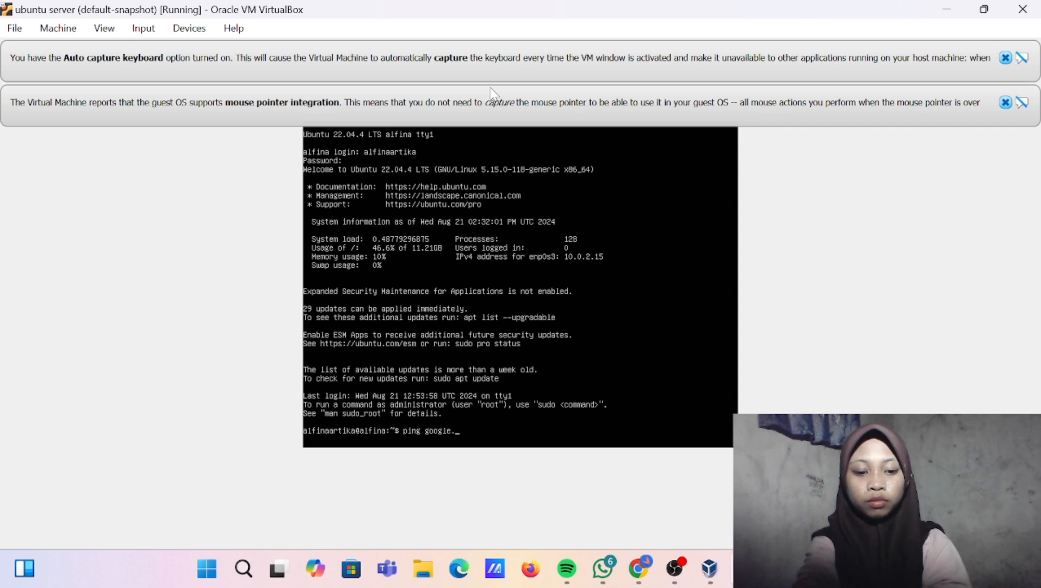
{"action": "type", "text": "com"}
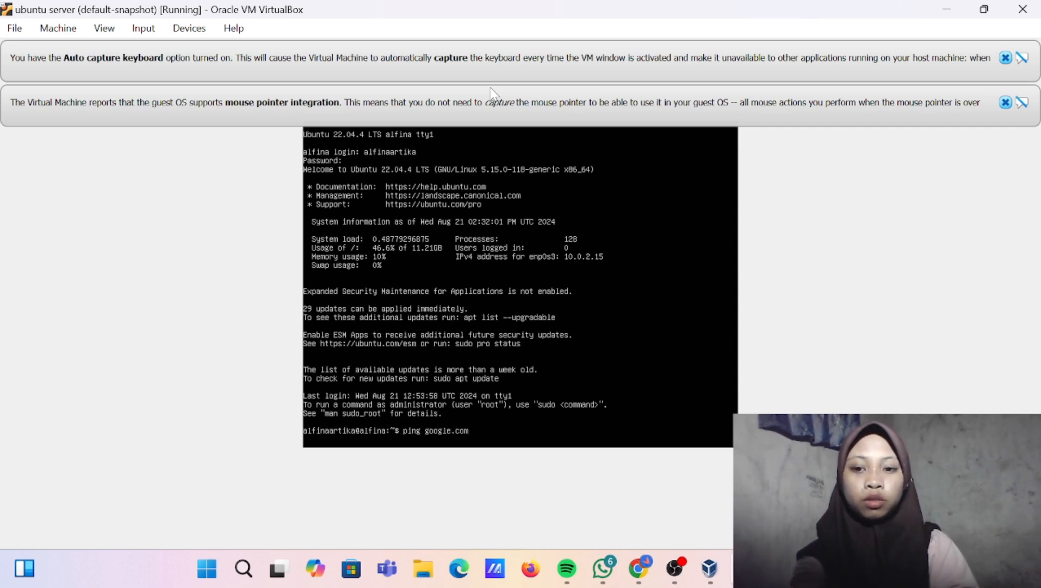
{"action": "key", "text": "Return"}
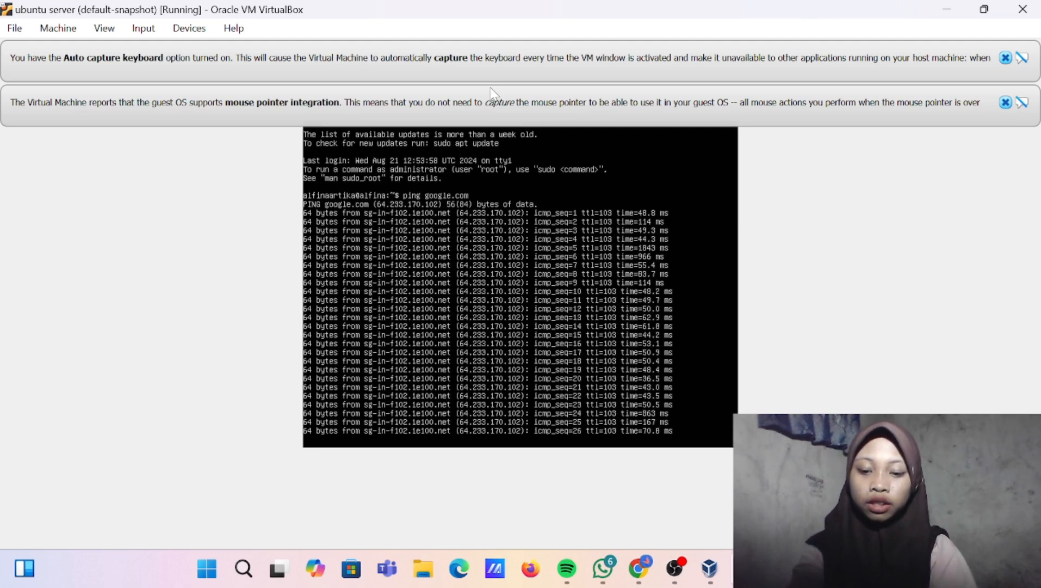
{"action": "key", "text": "ctrl+c"}
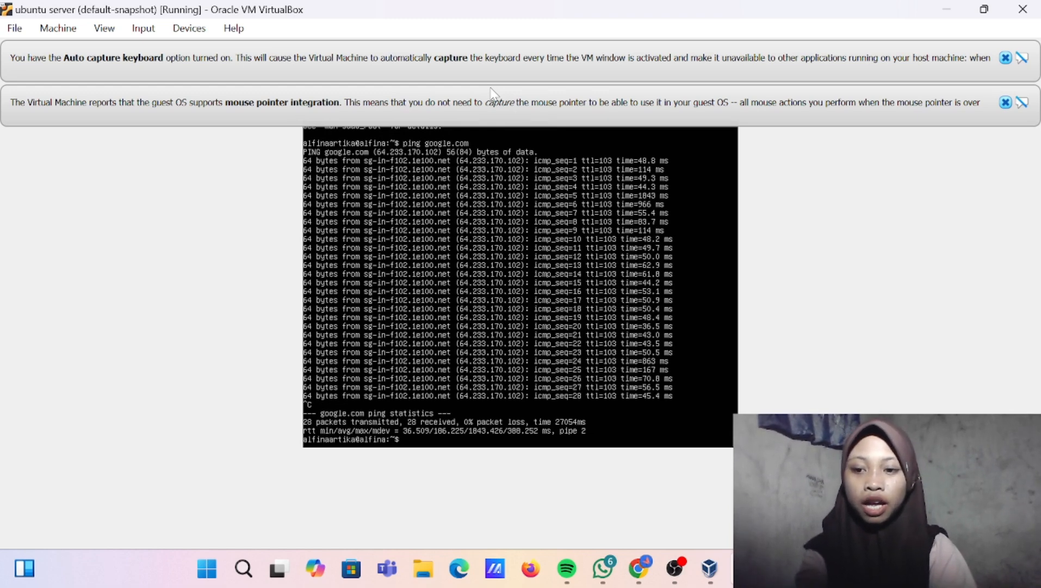
Run ip address in the VM to list enp0s3 at 10.0.2.15/24
{"action": "type", "text": "i"}
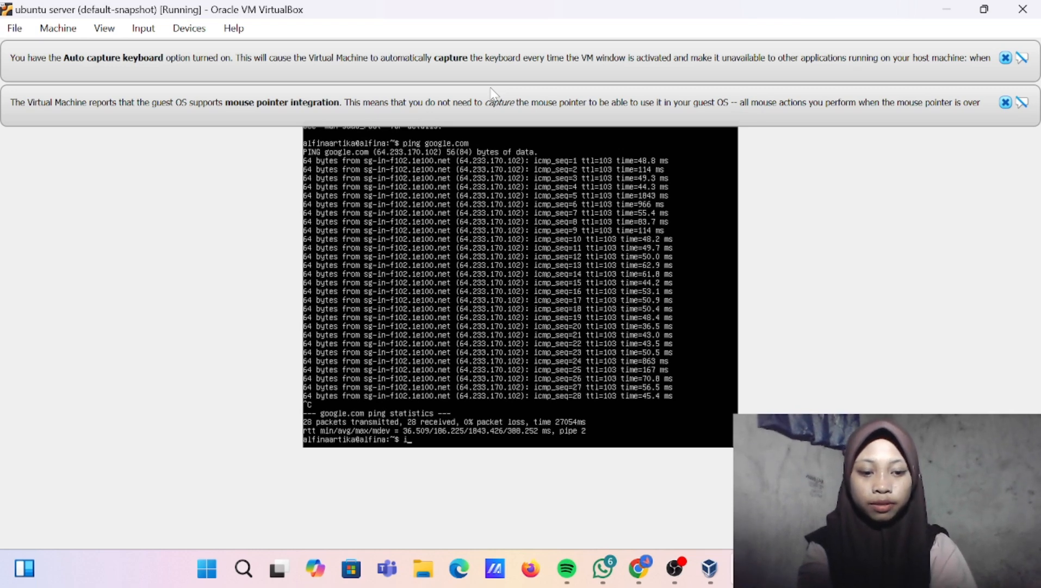
{"action": "type", "text": "p add"}
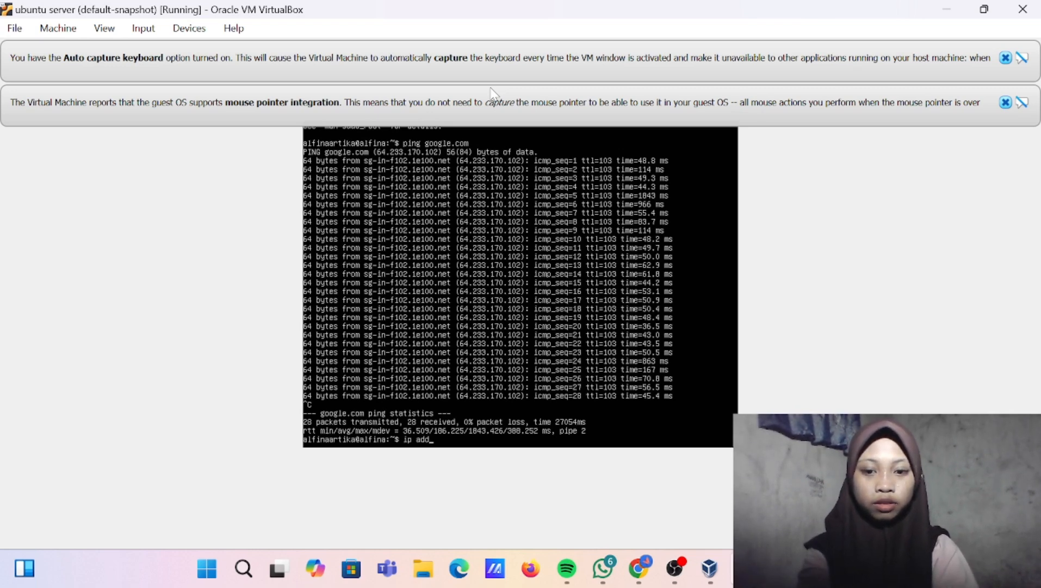
{"action": "type", "text": "ress"}
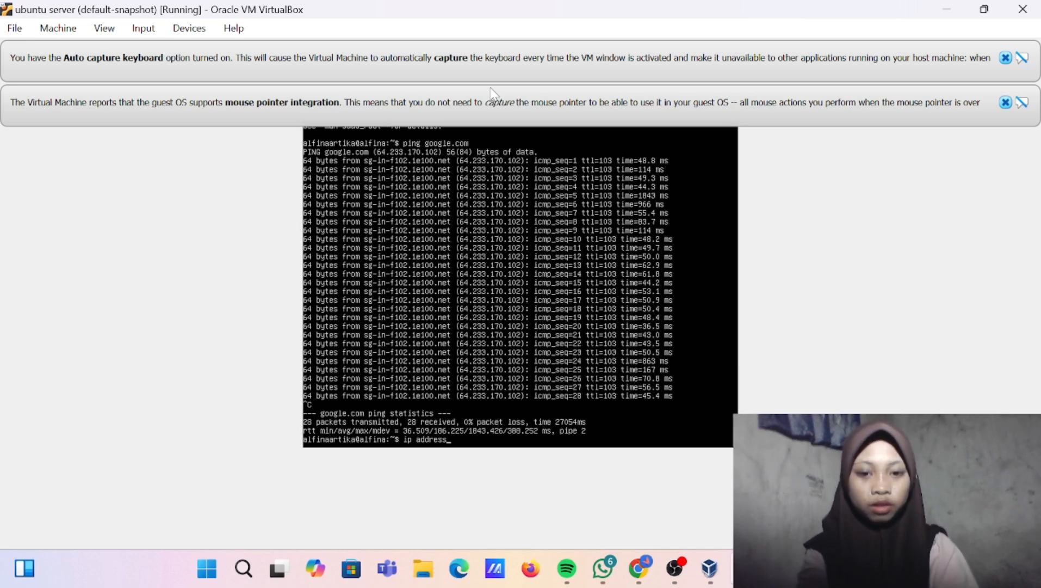
{"action": "key", "text": "Return"}
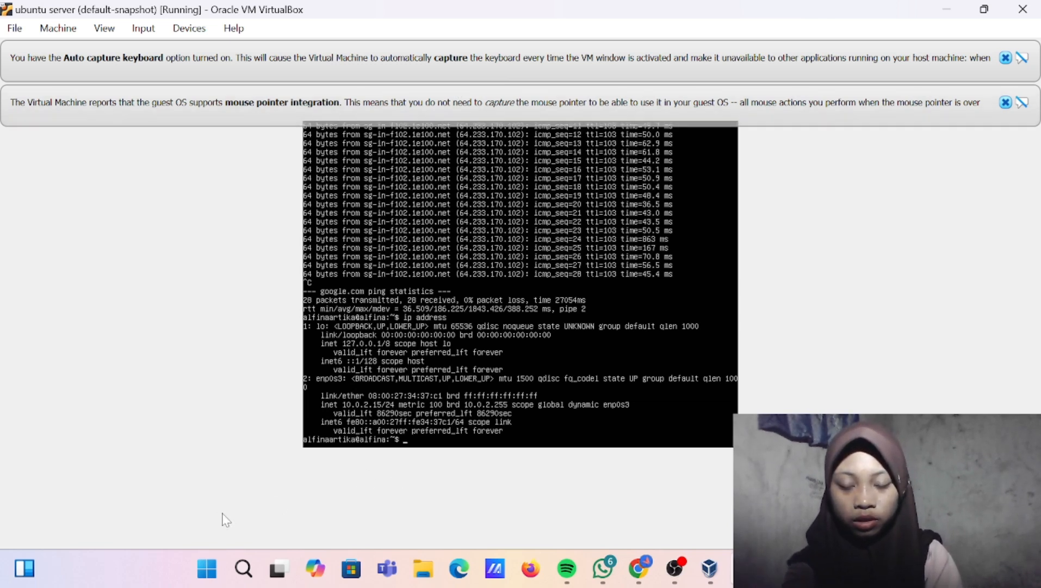
Search 'com' on the host and launch Command Prompt
{"action": "left_click", "coordinate": [243, 569]}
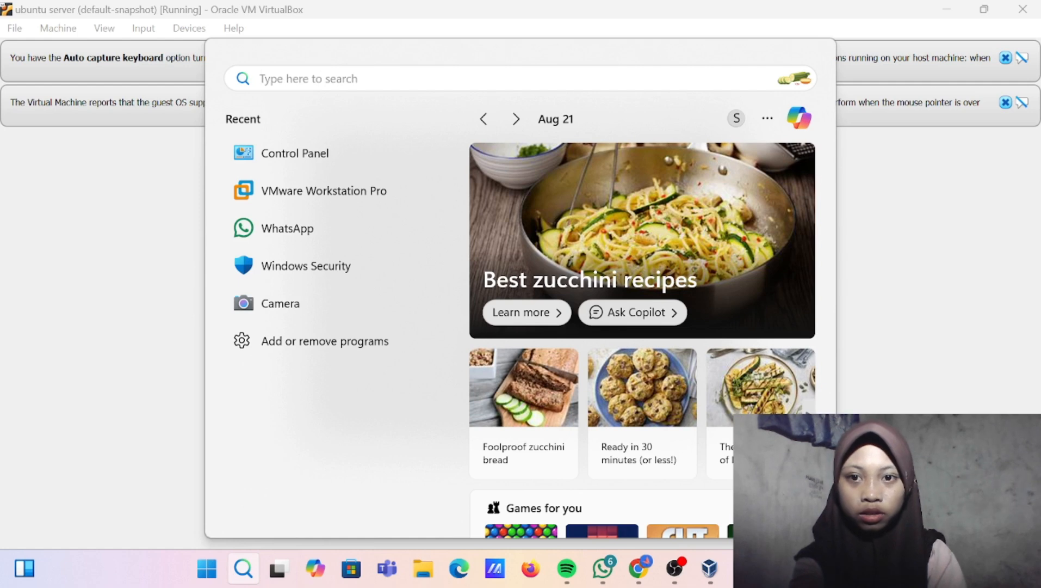
{"action": "type", "text": "com"}
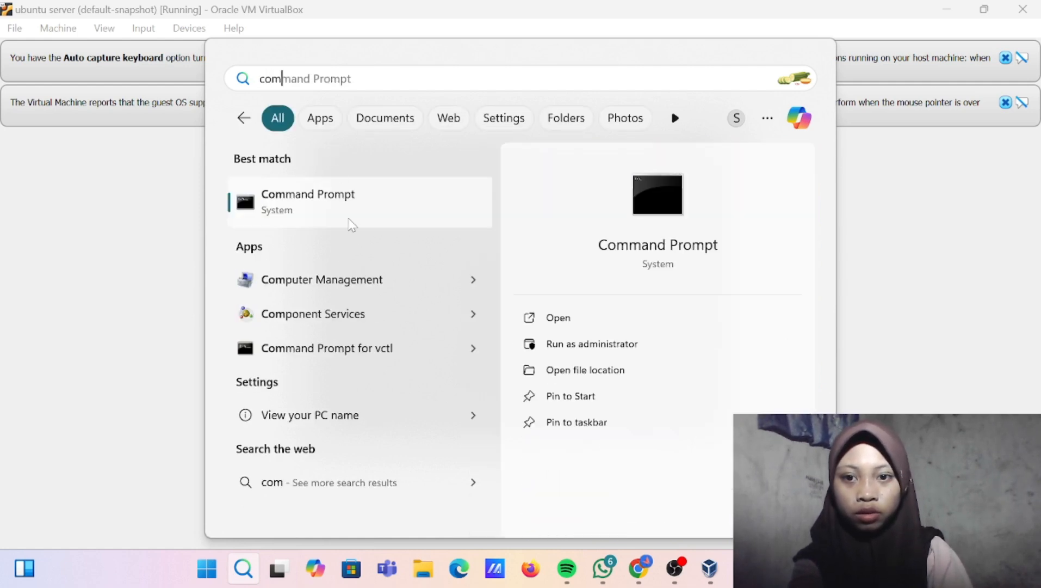
{"action": "left_click", "coordinate": [349, 219]}
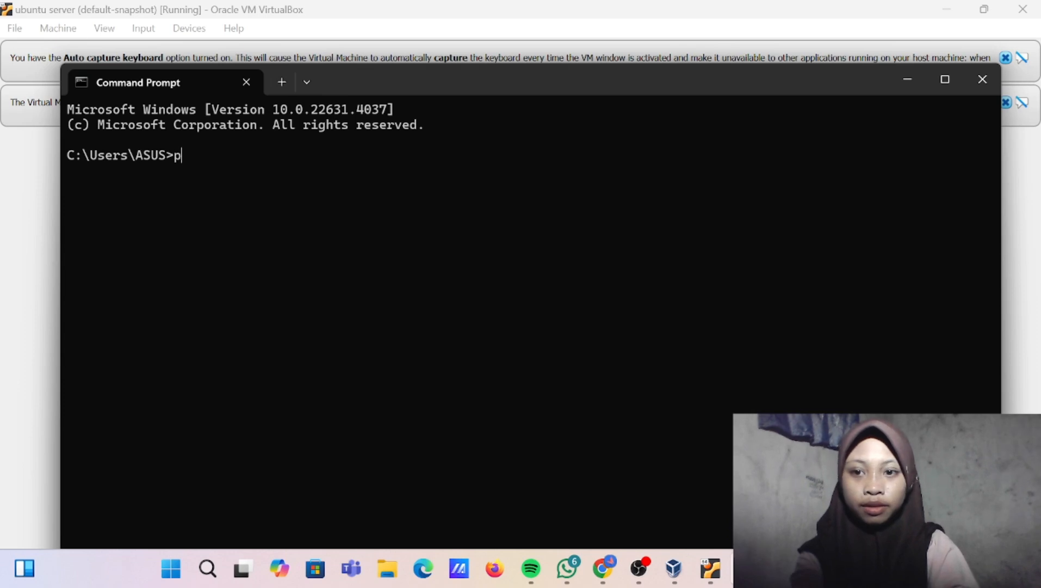
Ping 10.0.2.15 from the host, confirm 100% loss, then close Command Prompt
{"action": "type", "text": "ing"}
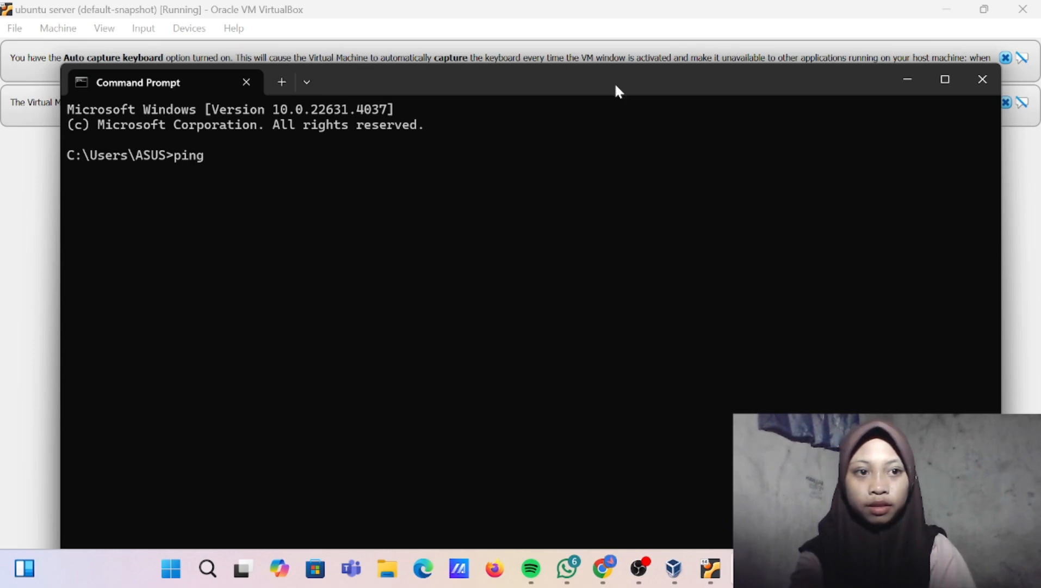
{"action": "left_click", "coordinate": [902, 78]}
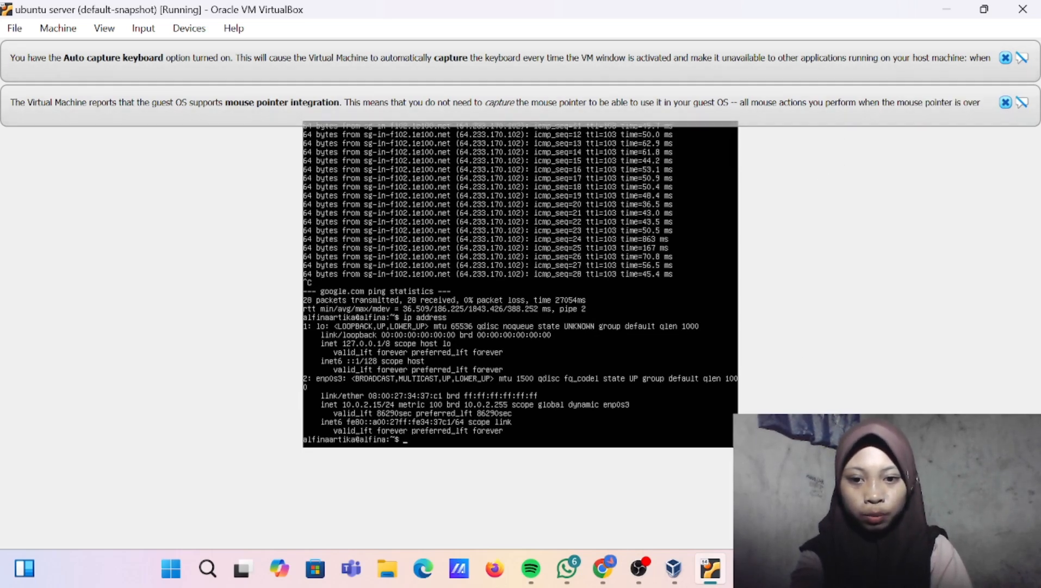
{"action": "mouse_move", "coordinate": [724, 581]}
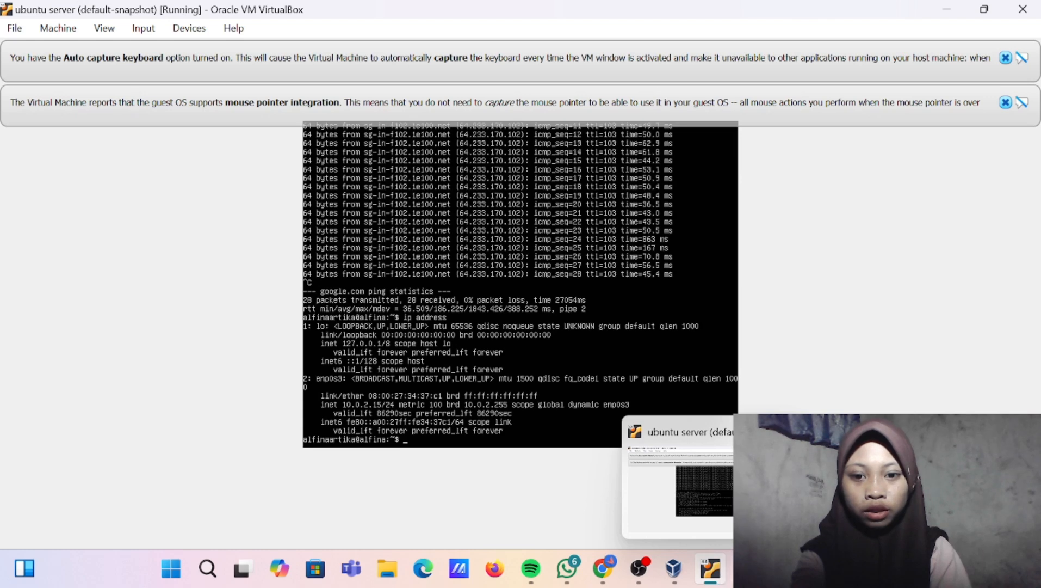
{"action": "left_click", "coordinate": [747, 569]}
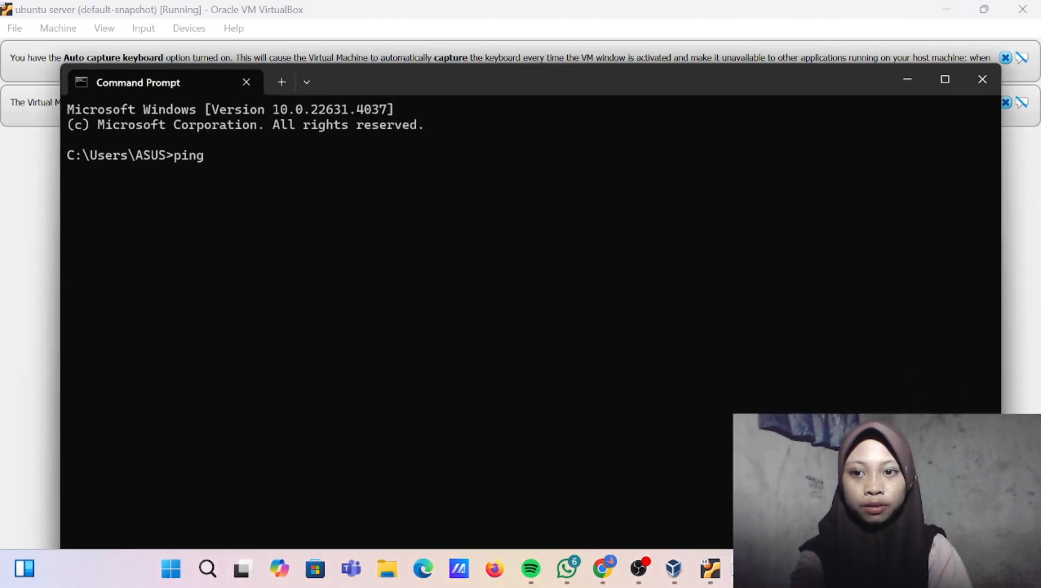
{"action": "type", "text": "10"}
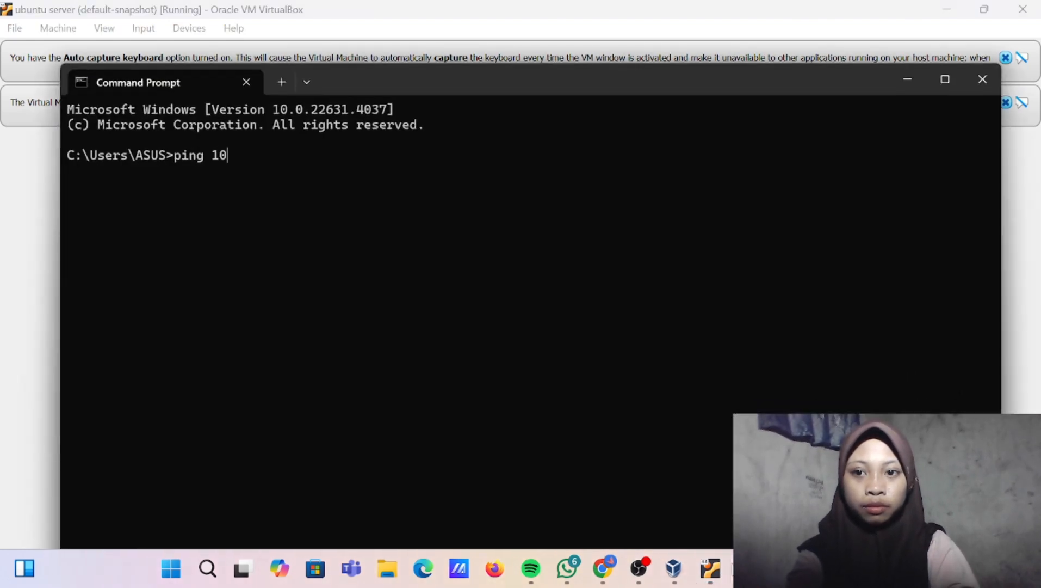
{"action": "type", "text": ".0.2.15"}
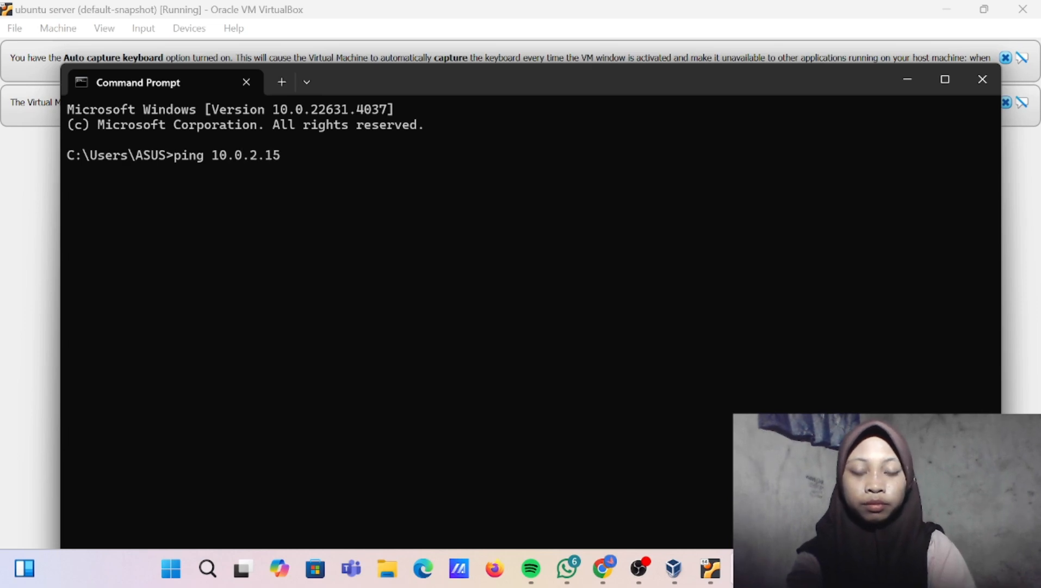
{"action": "key", "text": "Return"}
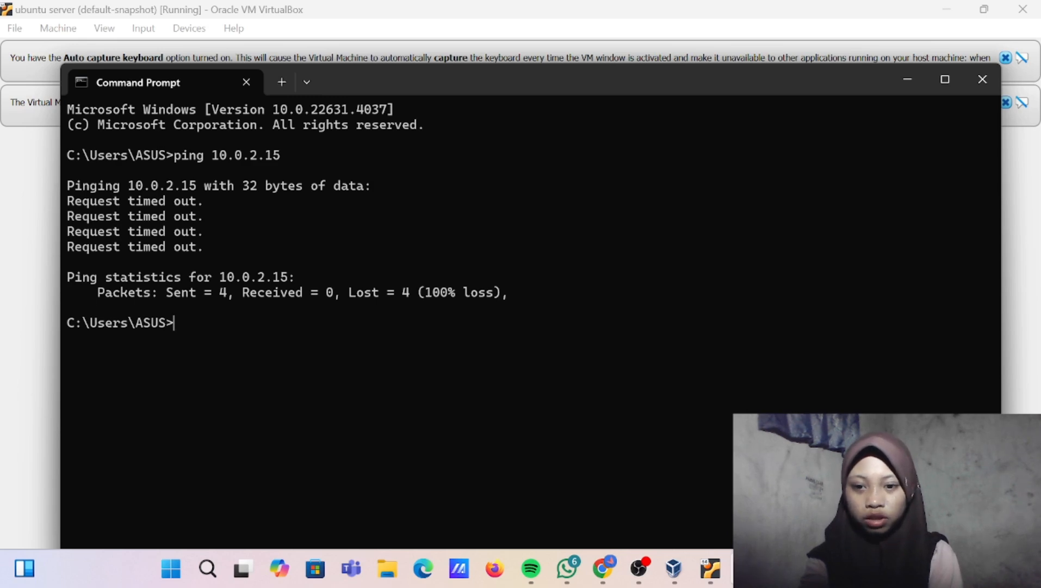
{"action": "left_click", "coordinate": [982, 80]}
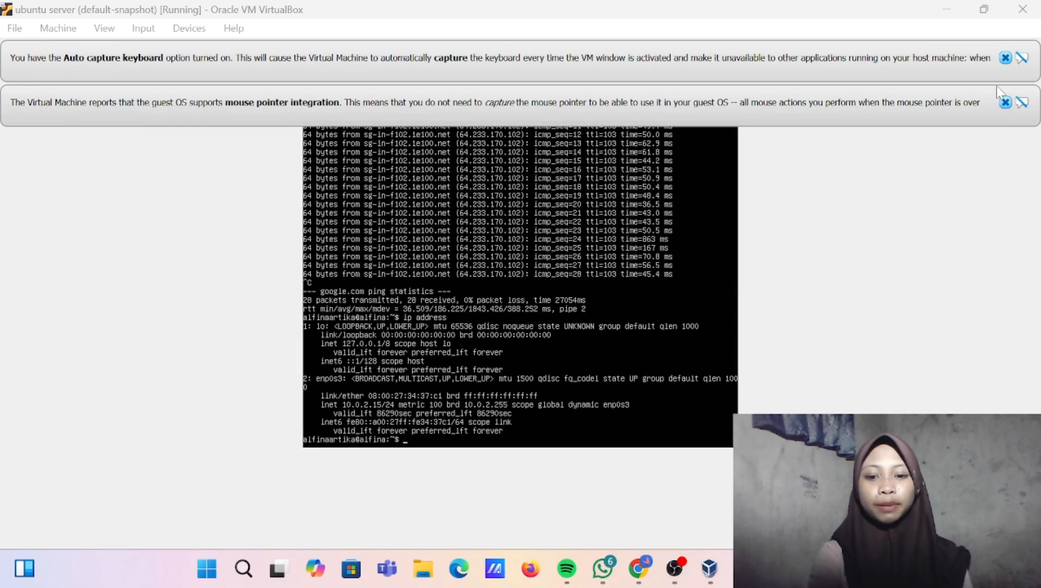
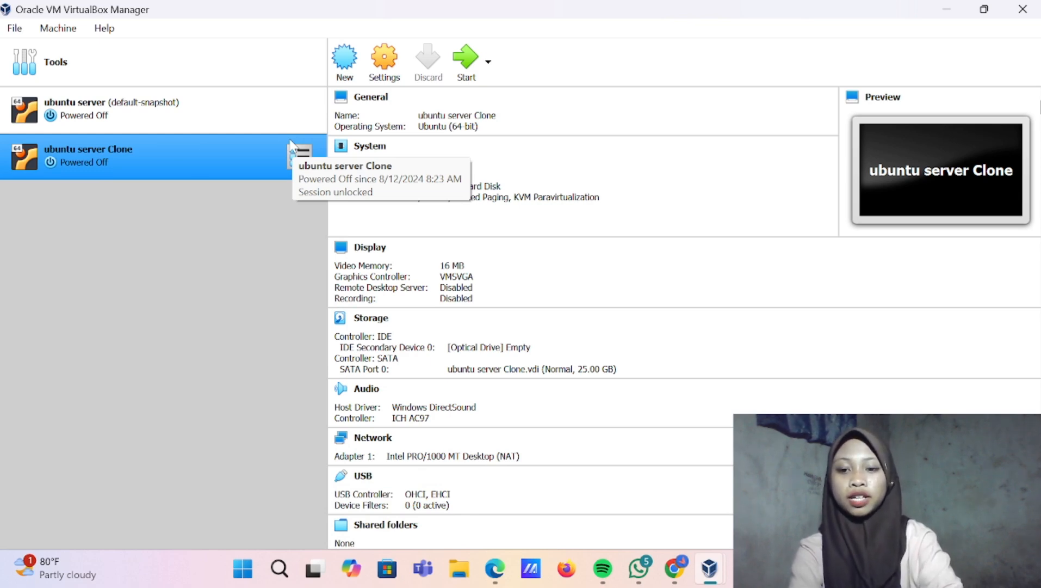
Start ubuntu server, dismiss both VMs' auto-capture and mouse-integration notices, and begin logging into the Clone
{"action": "left_click", "coordinate": [273, 127]}
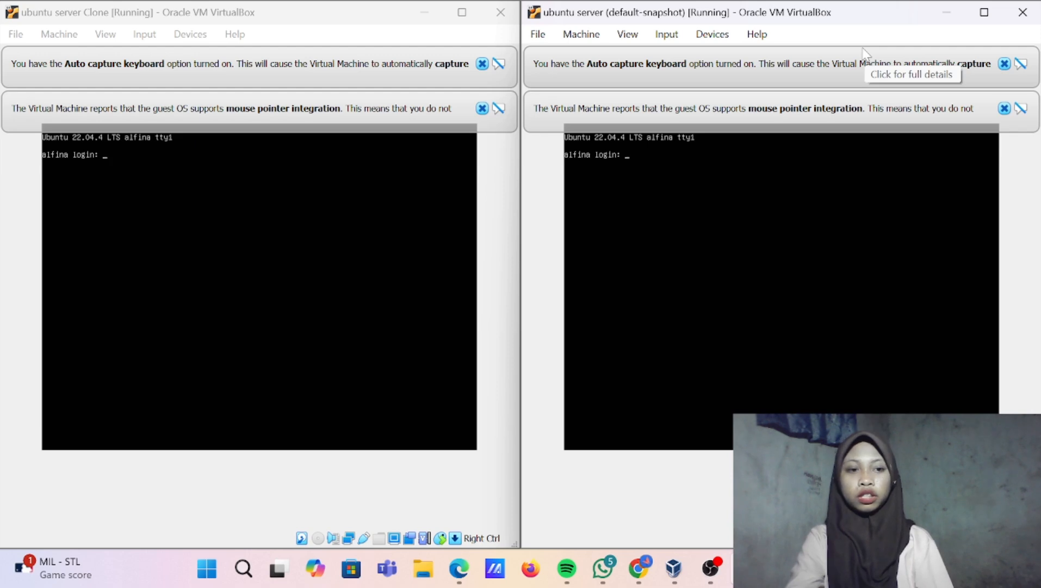
{"action": "left_click", "coordinate": [1004, 64]}
{"action": "left_click", "coordinate": [1004, 64]}
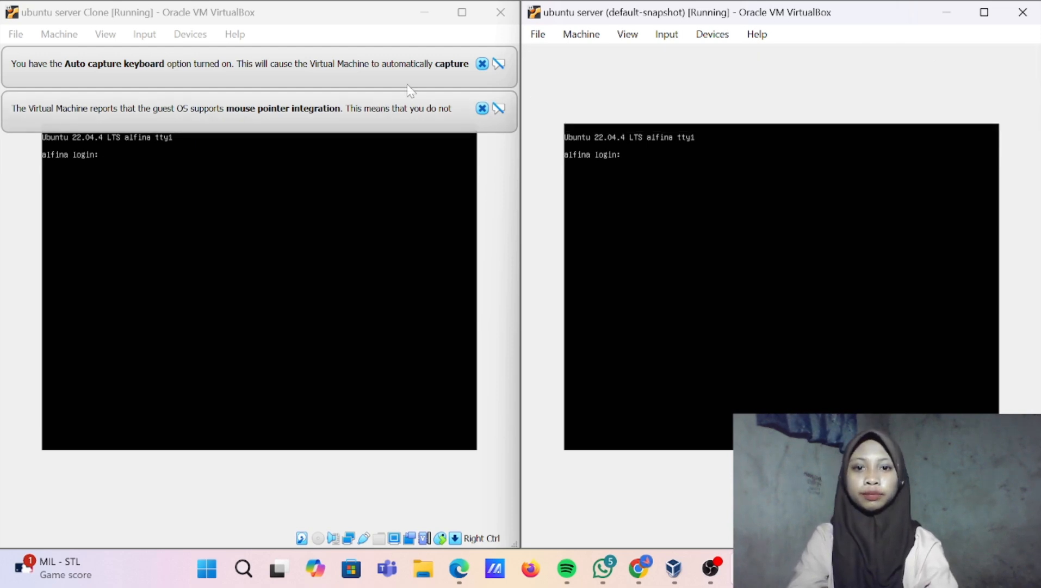
{"action": "left_click", "coordinate": [482, 64]}
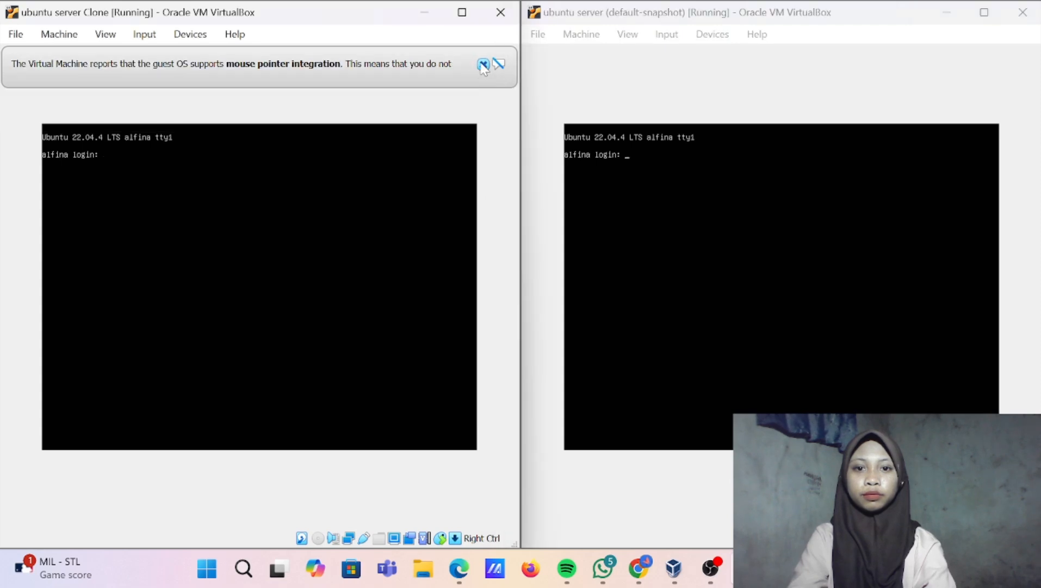
{"action": "left_click", "coordinate": [482, 64]}
{"action": "key", "text": "Control_R"}
{"action": "type", "text": "alfinaartika"}
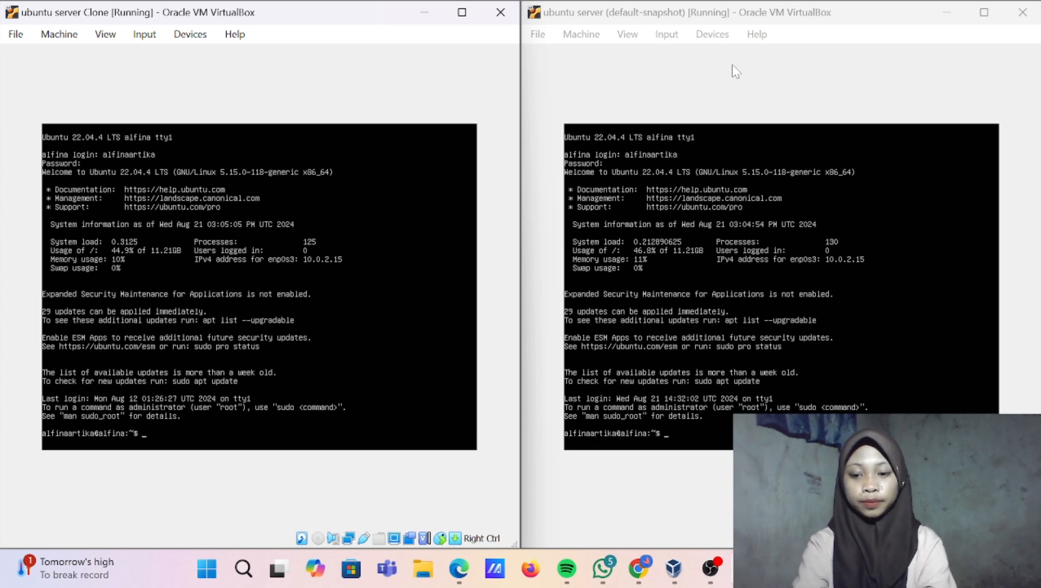
Run 'ip addres' on ubuntu server and on the Clone, both showing 10.0.2.15
{"action": "left_click", "coordinate": [732, 105]}
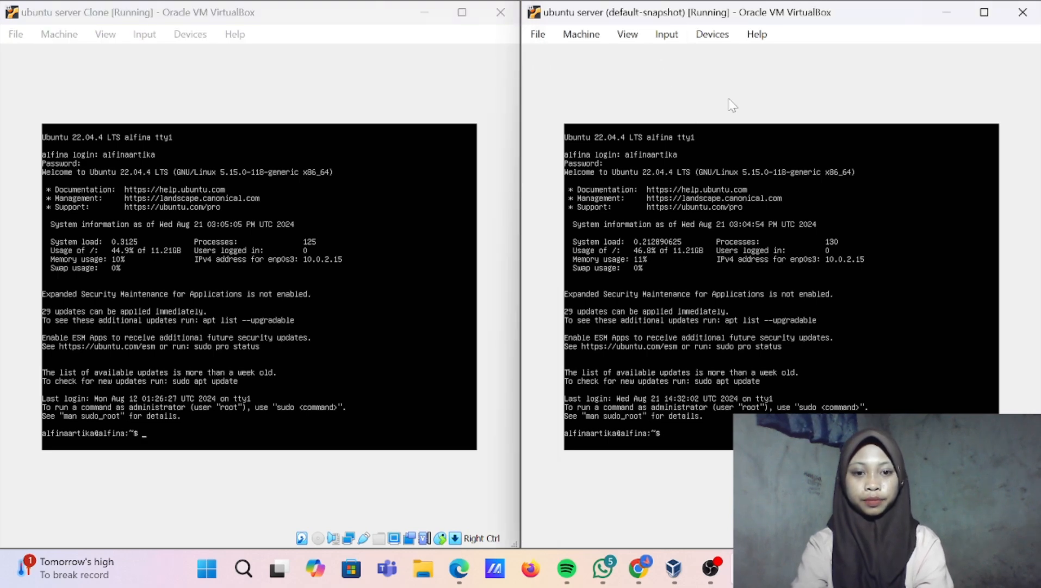
{"action": "type", "text": "ip"}
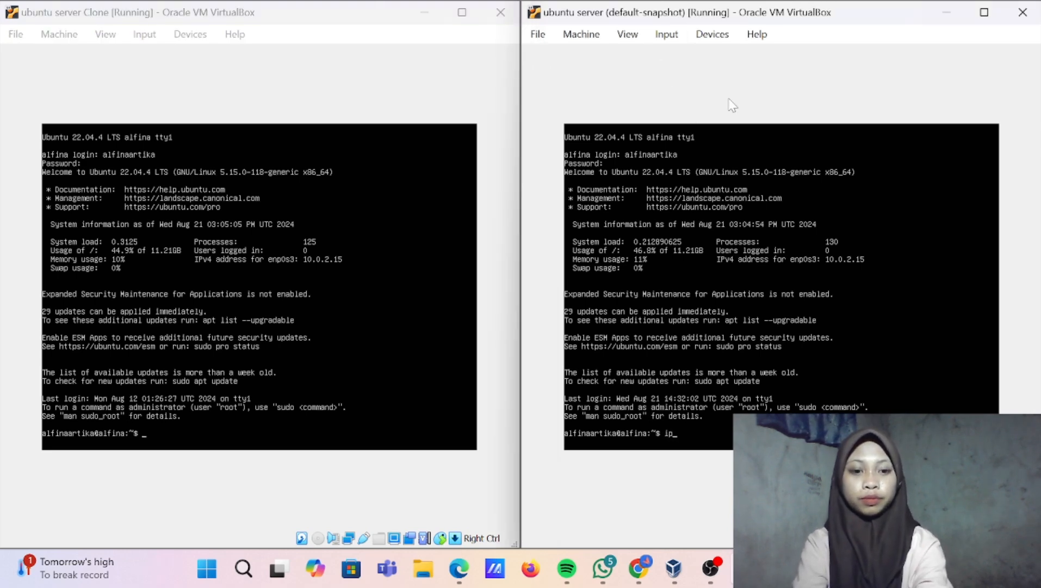
{"action": "type", "text": " addres"}
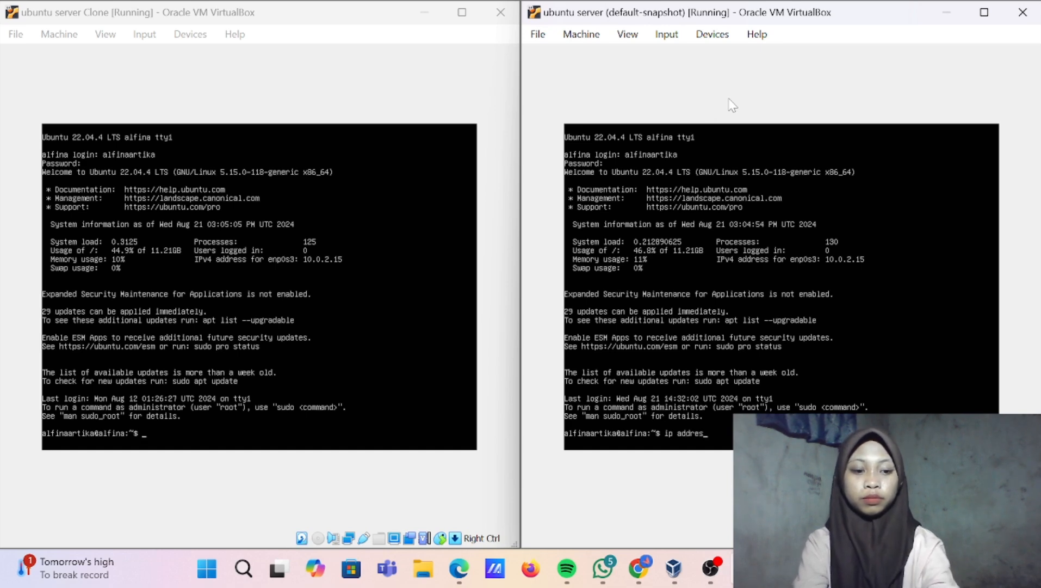
{"action": "key", "text": "Return"}
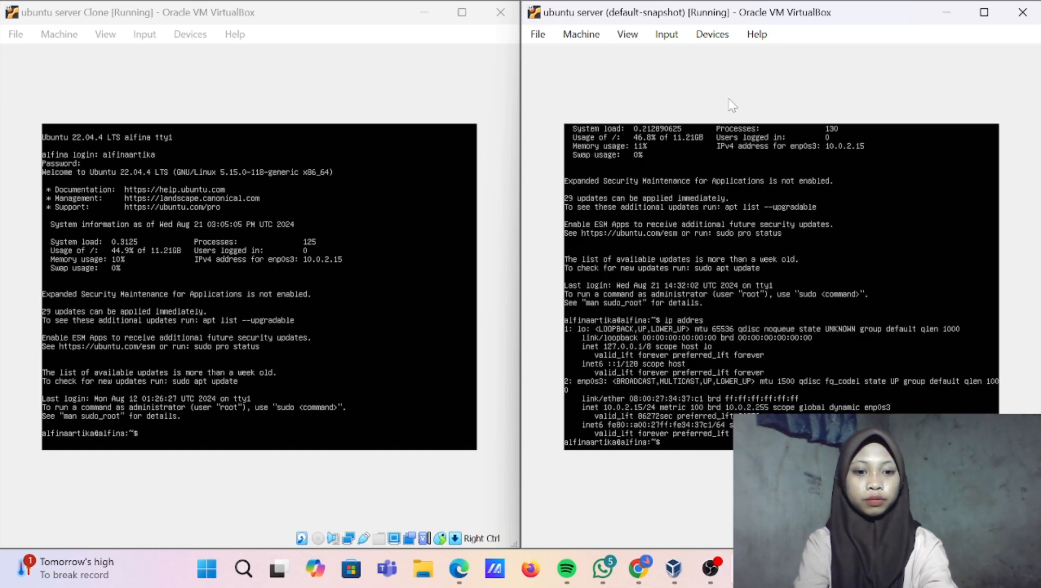
{"action": "left_click", "coordinate": [477, 77]}
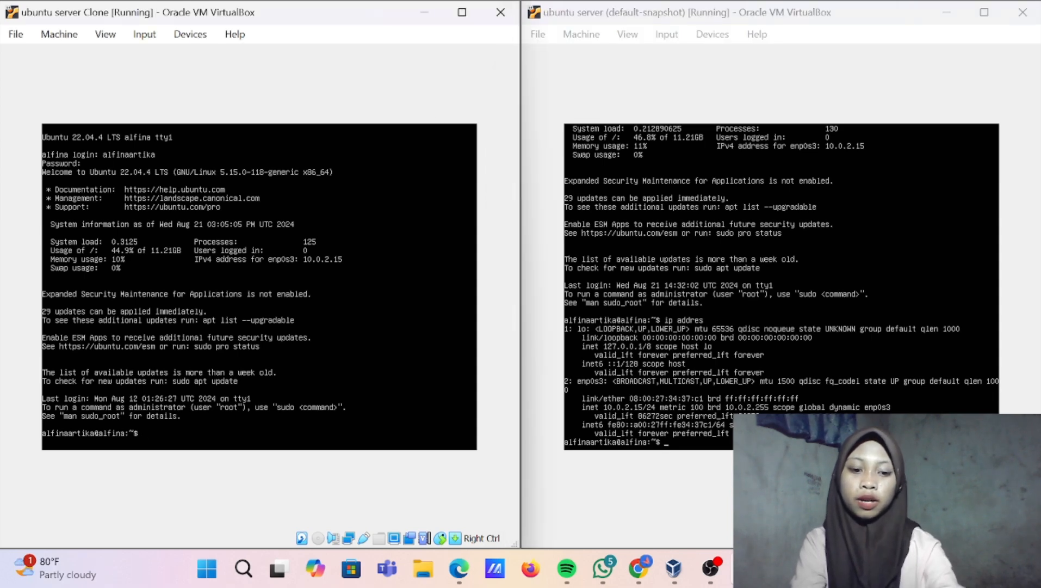
{"action": "type", "text": "ip"}
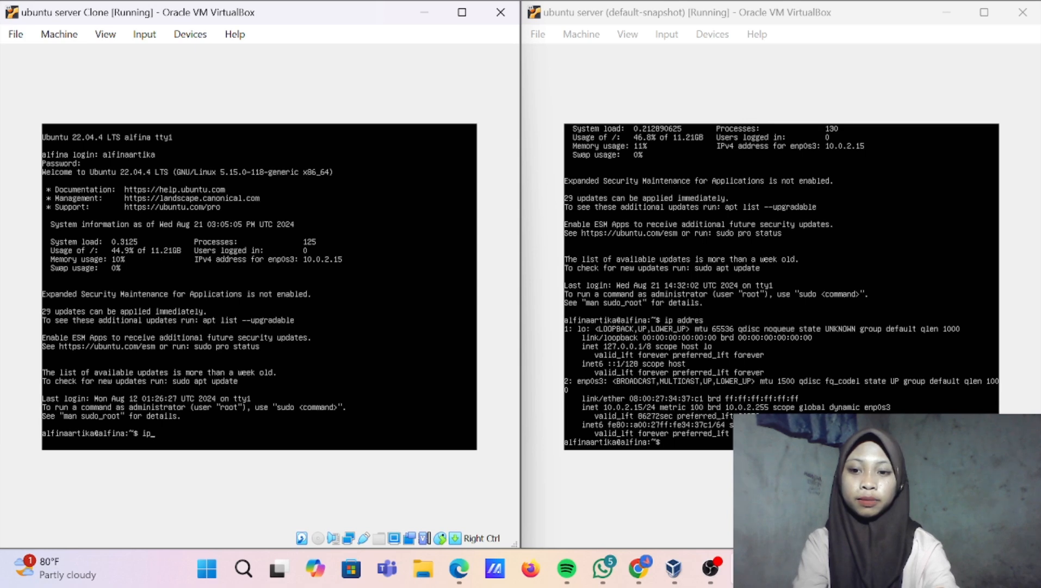
{"action": "type", "text": " add"}
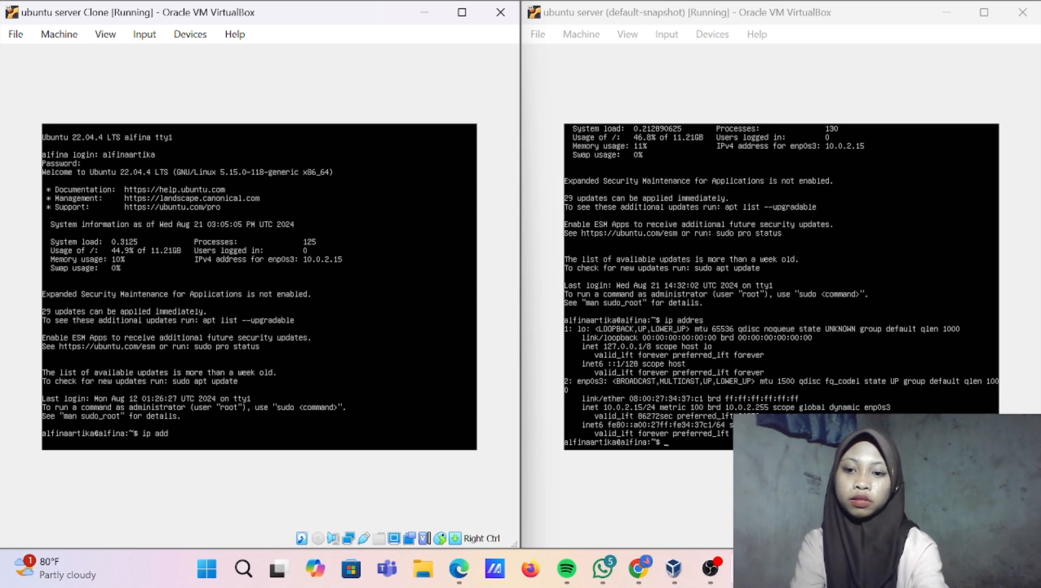
{"action": "type", "text": "res"}
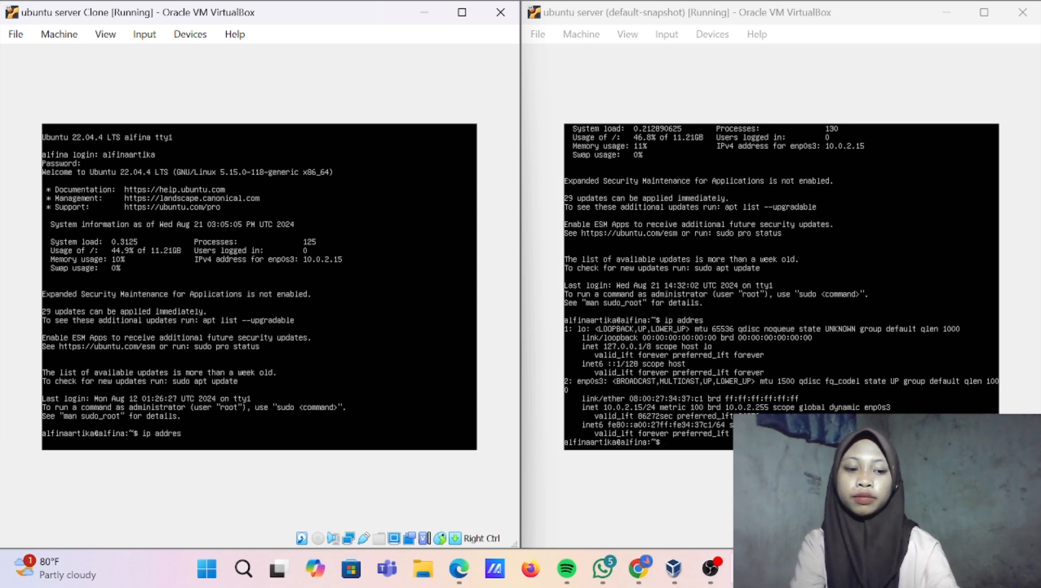
{"action": "key", "text": "Return"}
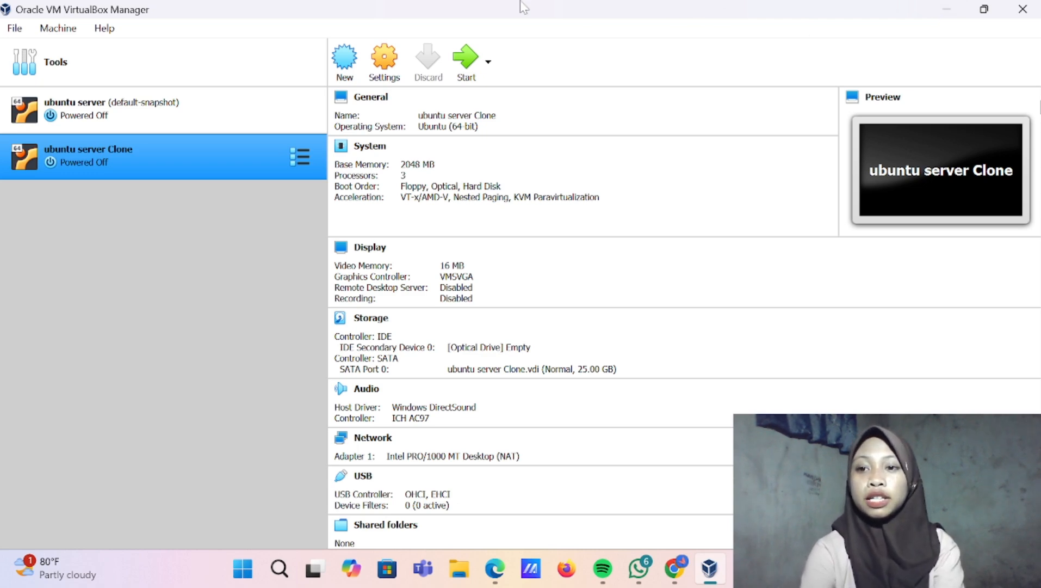
{"action": "left_click", "coordinate": [215, 127]}
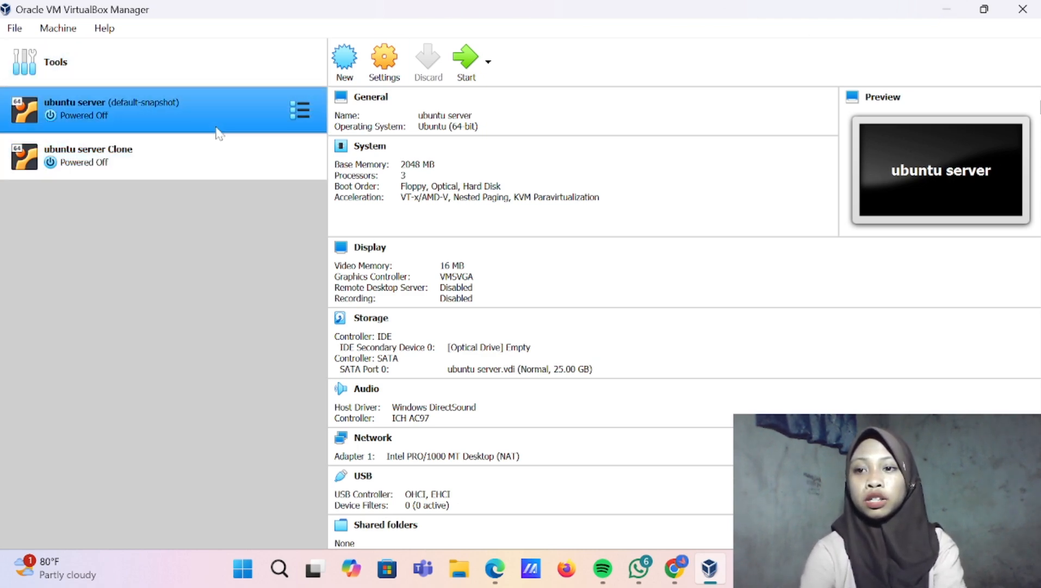
{"action": "left_click", "coordinate": [14, 28]}
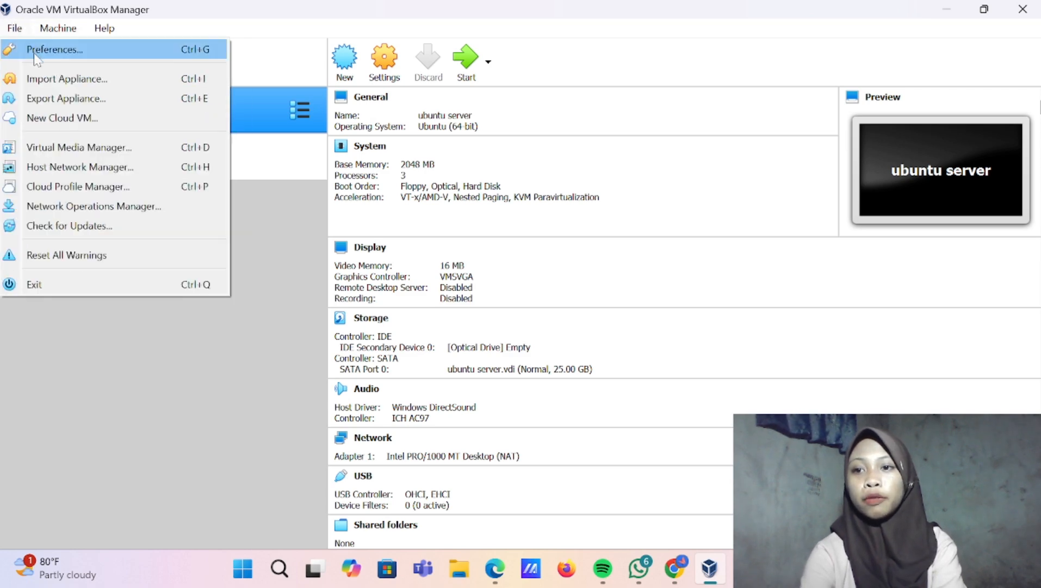
{"action": "left_click", "coordinate": [34, 49]}
{"action": "left_click", "coordinate": [293, 206]}
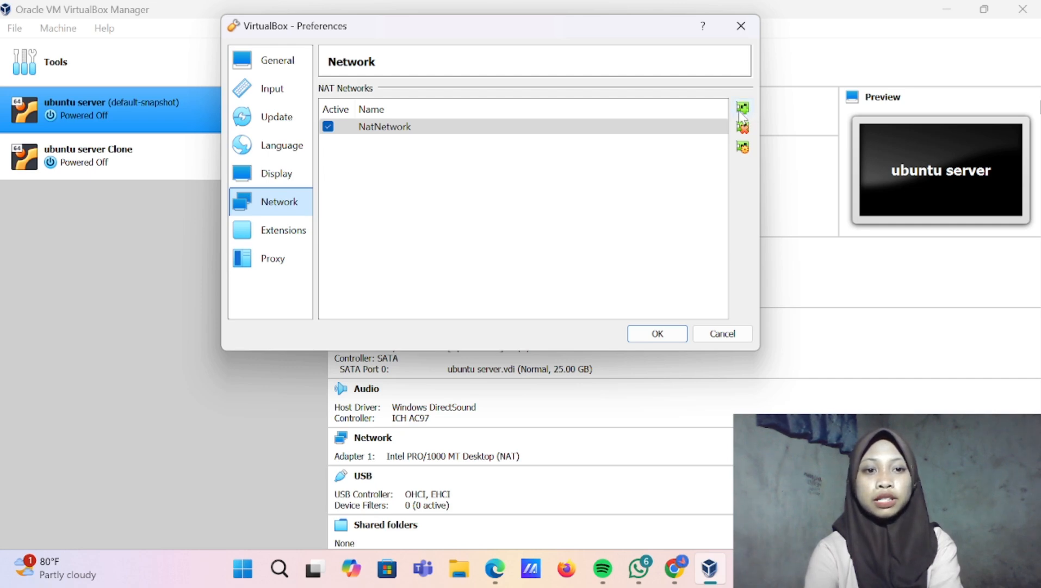
{"action": "left_click", "coordinate": [656, 334]}
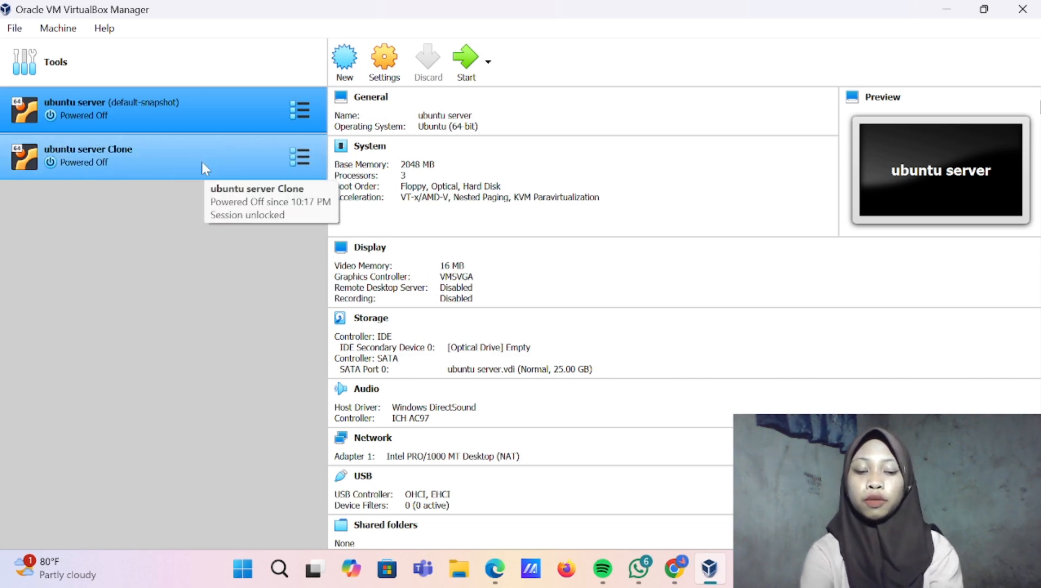
{"action": "left_click", "coordinate": [86, 177]}
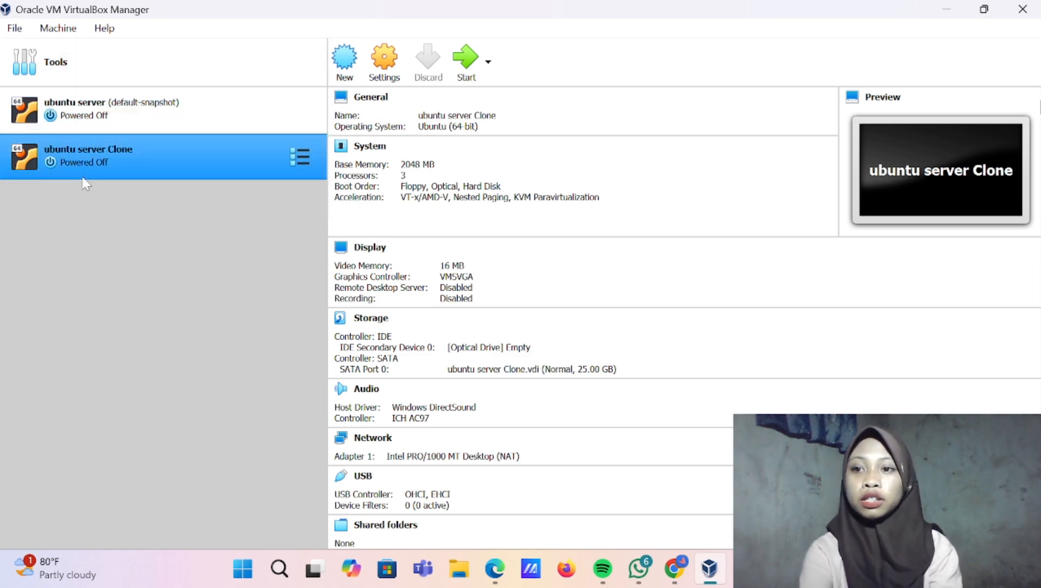
{"action": "left_click", "coordinate": [16, 28]}
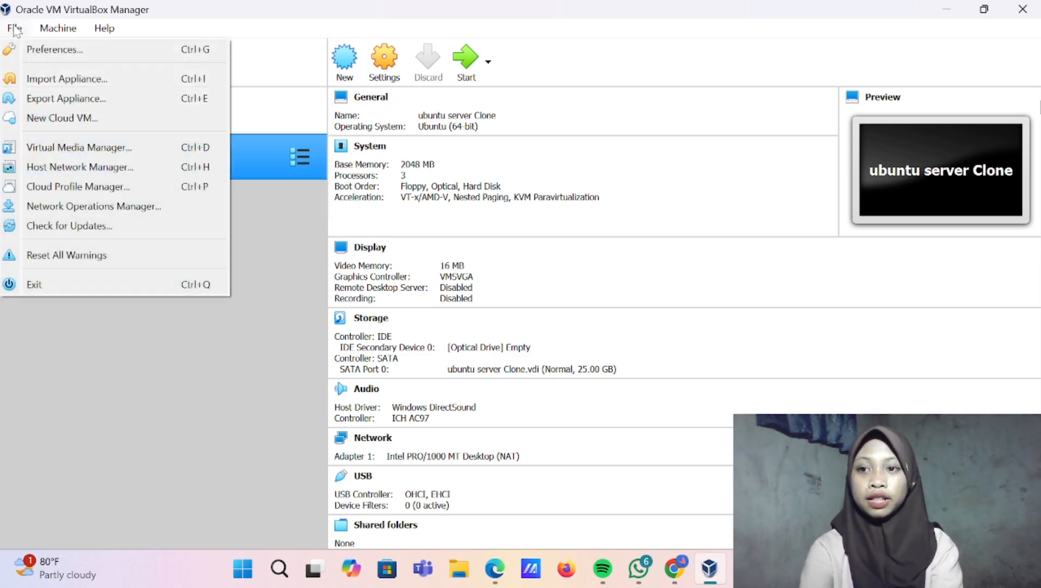
{"action": "left_click", "coordinate": [50, 54]}
{"action": "left_click", "coordinate": [269, 201]}
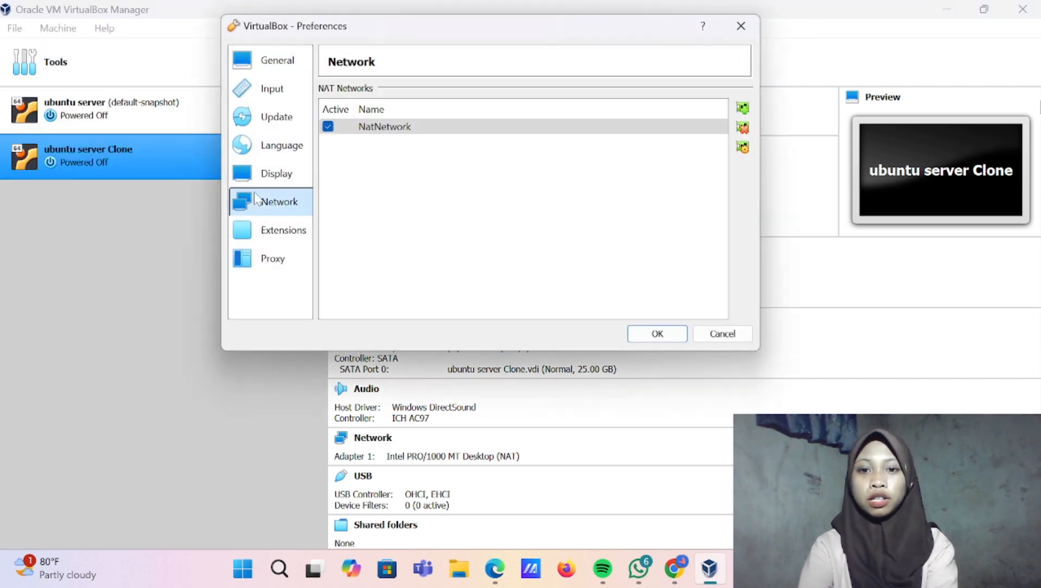
{"action": "left_click", "coordinate": [657, 333]}
{"action": "left_click", "coordinate": [277, 115]}
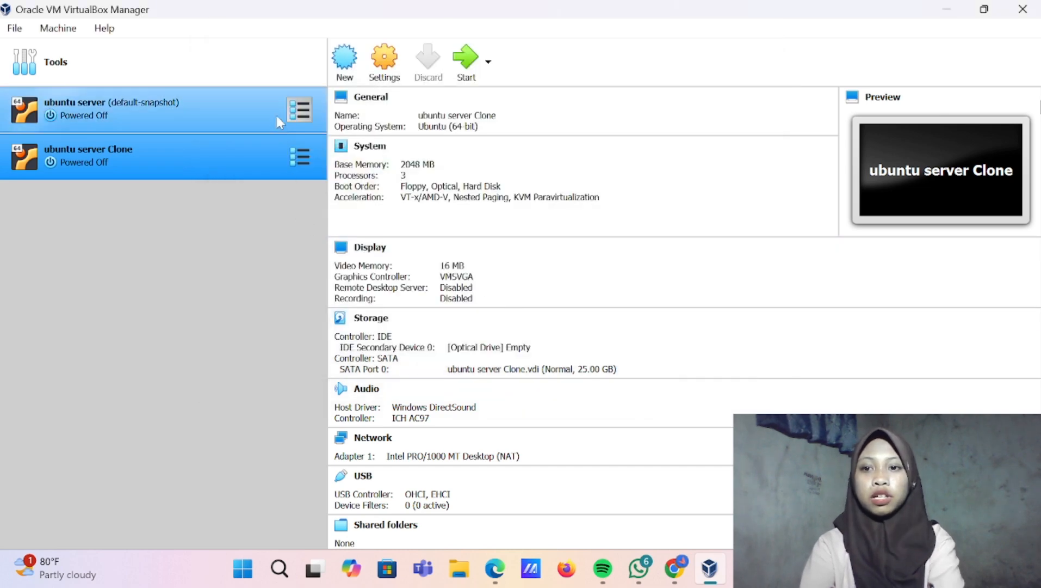
Attach ubuntu server's Adapter 1 to NAT Network and save the settings
{"action": "left_click", "coordinate": [388, 64]}
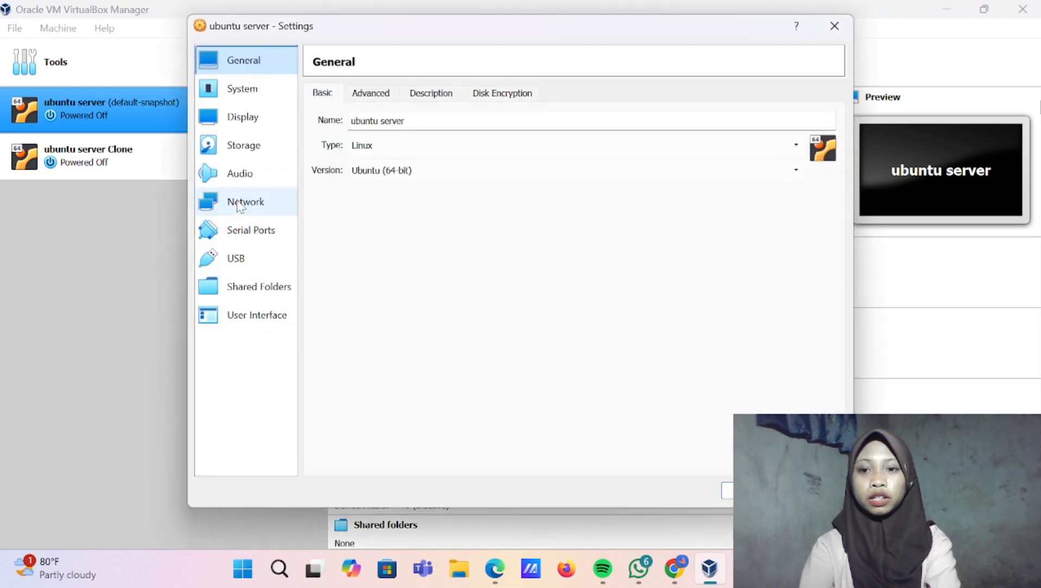
{"action": "left_click", "coordinate": [239, 206]}
{"action": "left_click", "coordinate": [499, 140]}
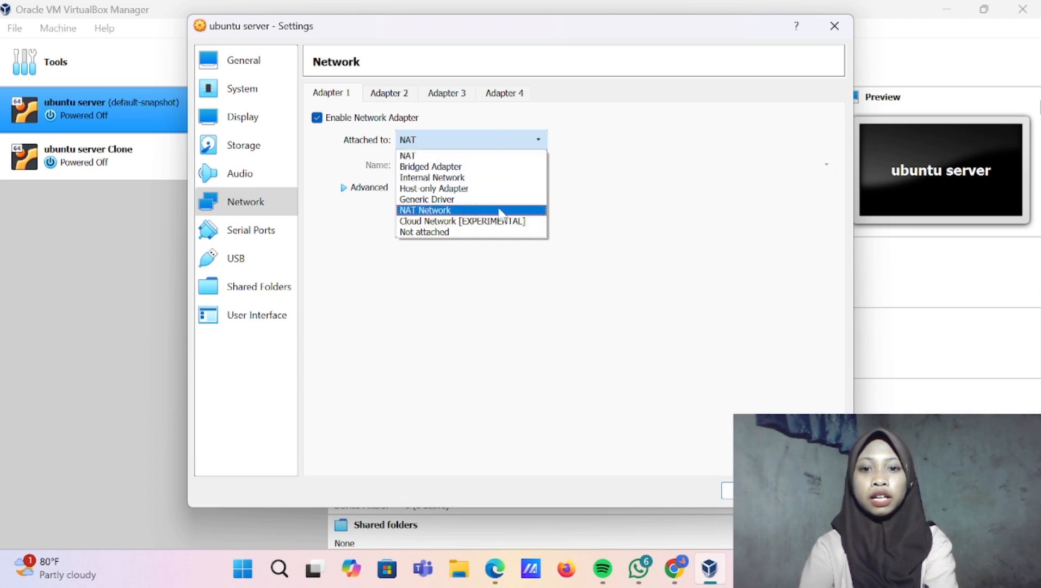
{"action": "left_click", "coordinate": [501, 210]}
{"action": "left_click", "coordinate": [745, 490]}
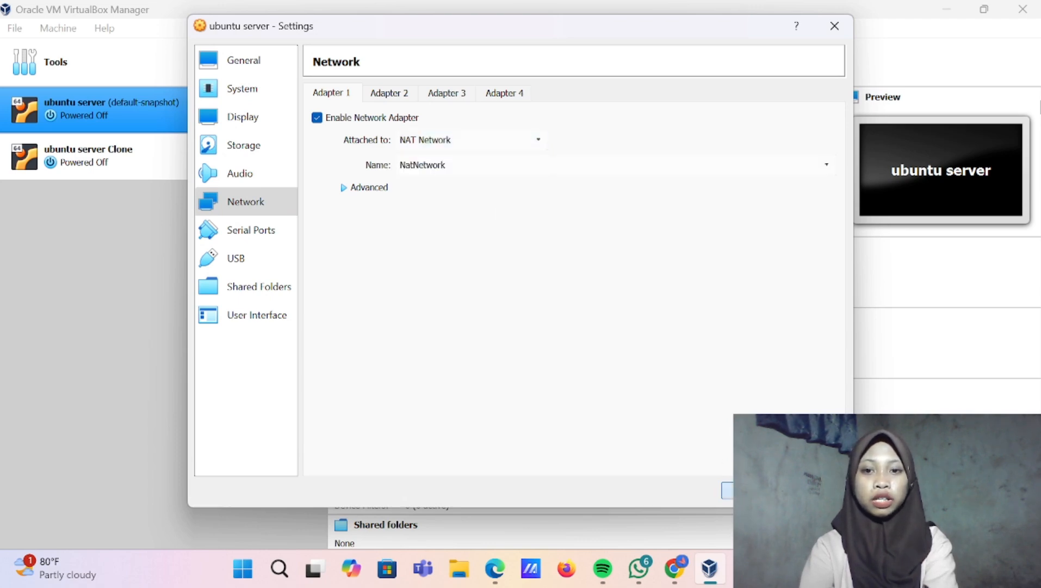
Attach the ubuntu server Clone's Adapter 1 to NAT Network (NatNetwork) and save
{"action": "left_click", "coordinate": [178, 171]}
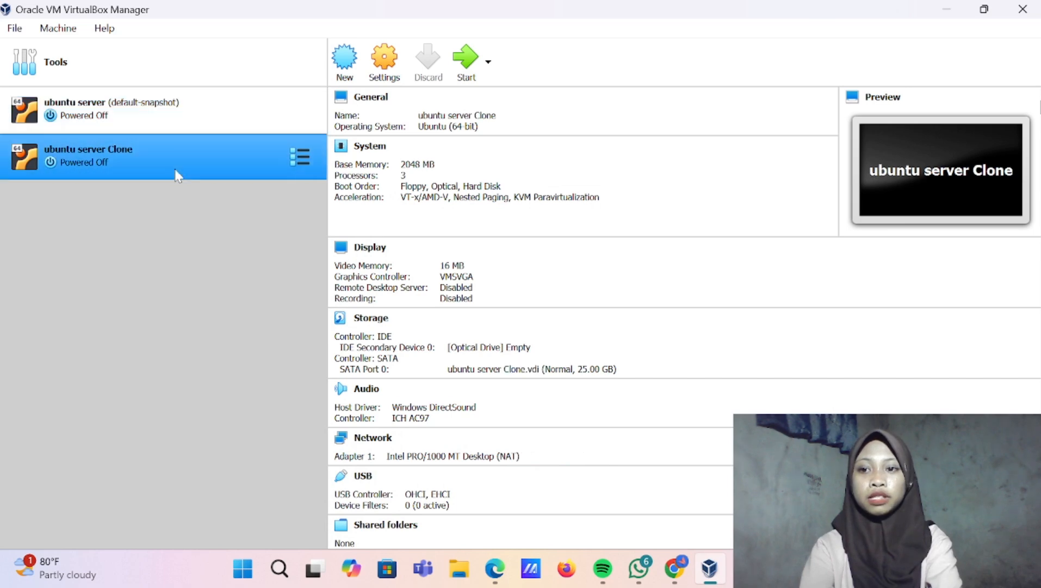
{"action": "left_click", "coordinate": [385, 75]}
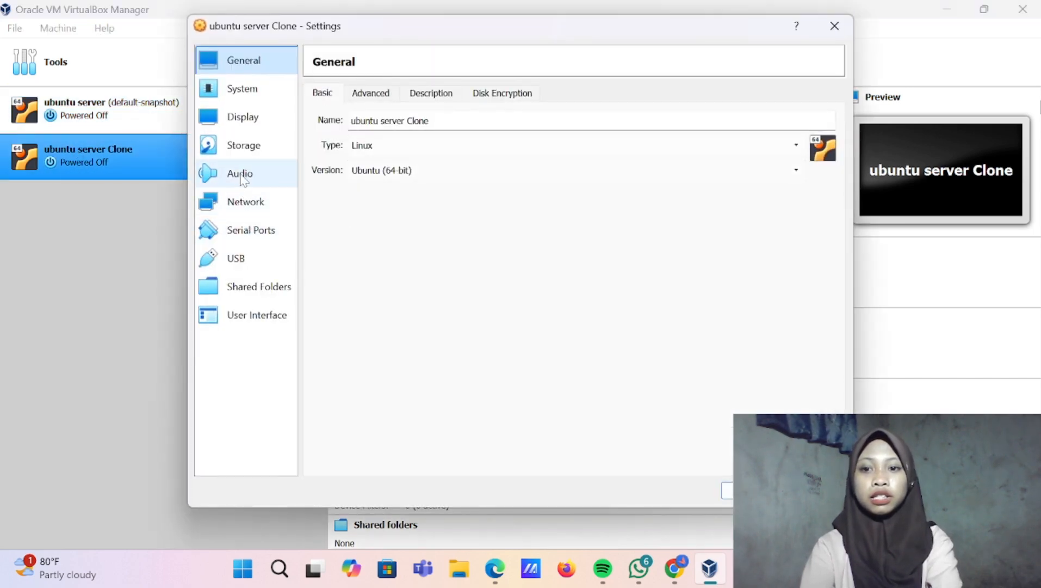
{"action": "left_click", "coordinate": [240, 202]}
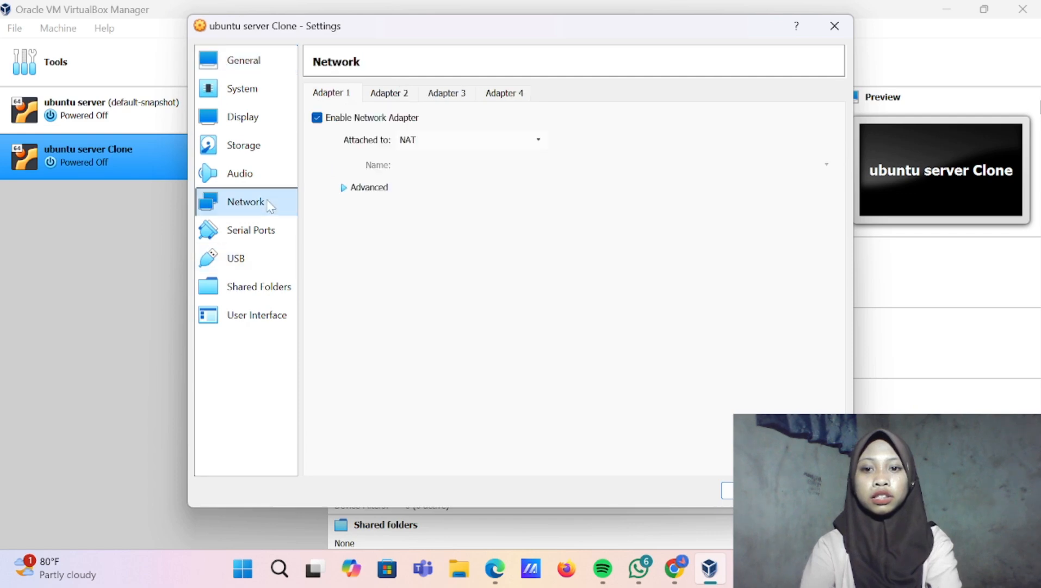
{"action": "left_click", "coordinate": [446, 141]}
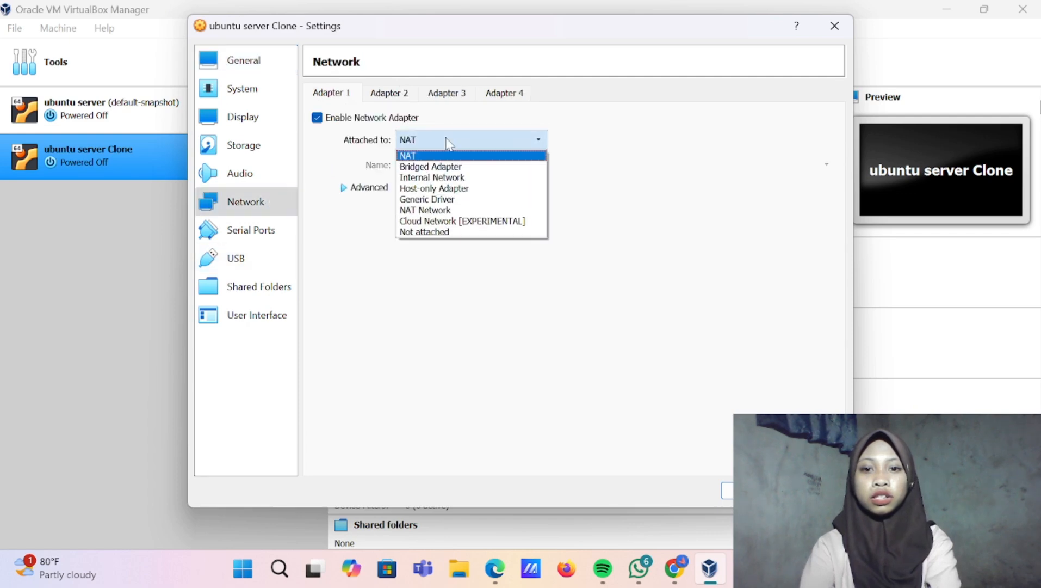
{"action": "left_click", "coordinate": [454, 211]}
{"action": "left_click", "coordinate": [728, 490]}
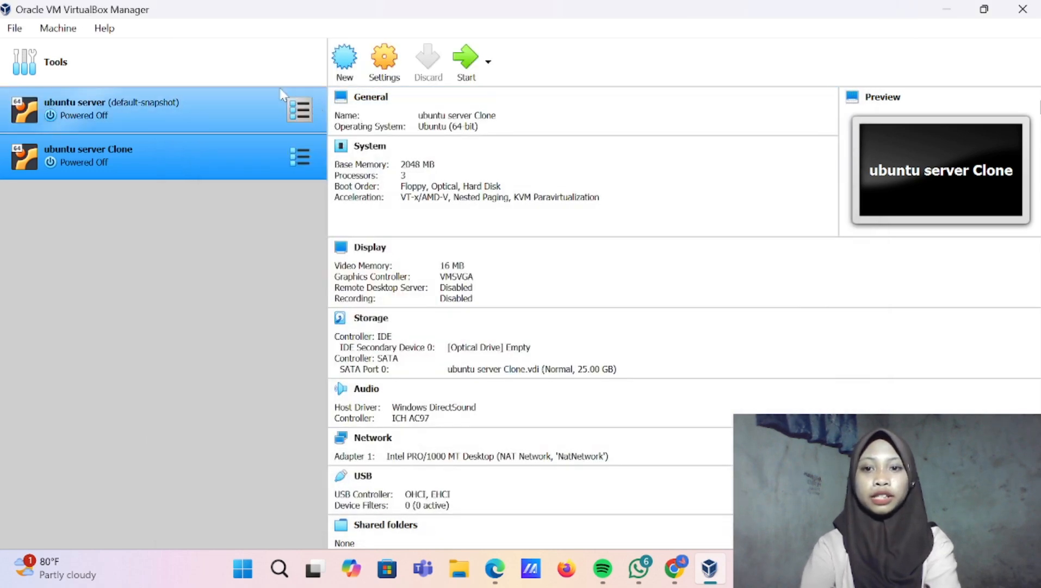
Boot ubuntu server, release its DHCP lease with sudo dhclient -r, and list interfaces with ip a
{"action": "left_click", "coordinate": [260, 106]}
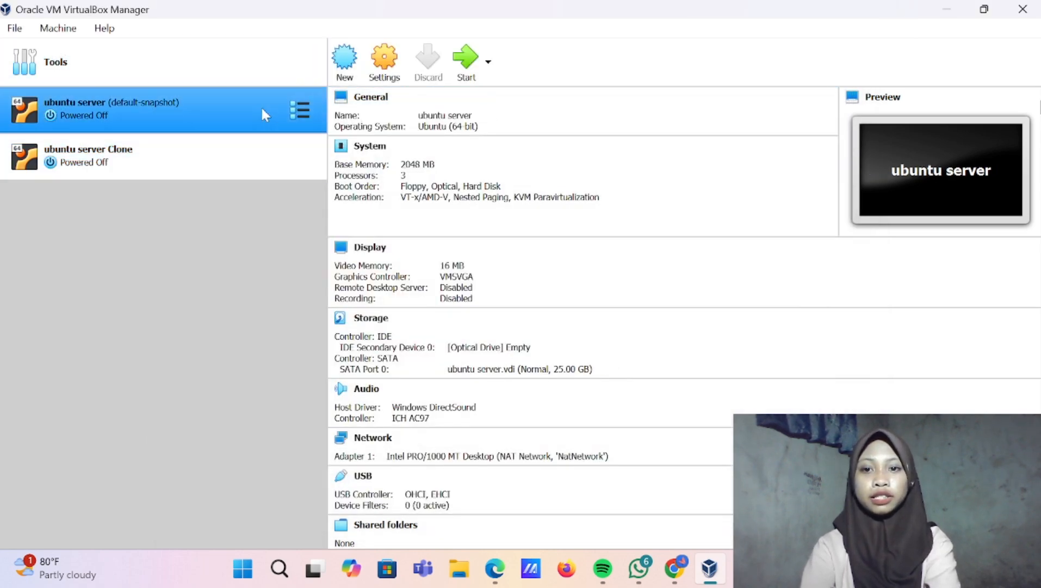
{"action": "left_click", "coordinate": [477, 53]}
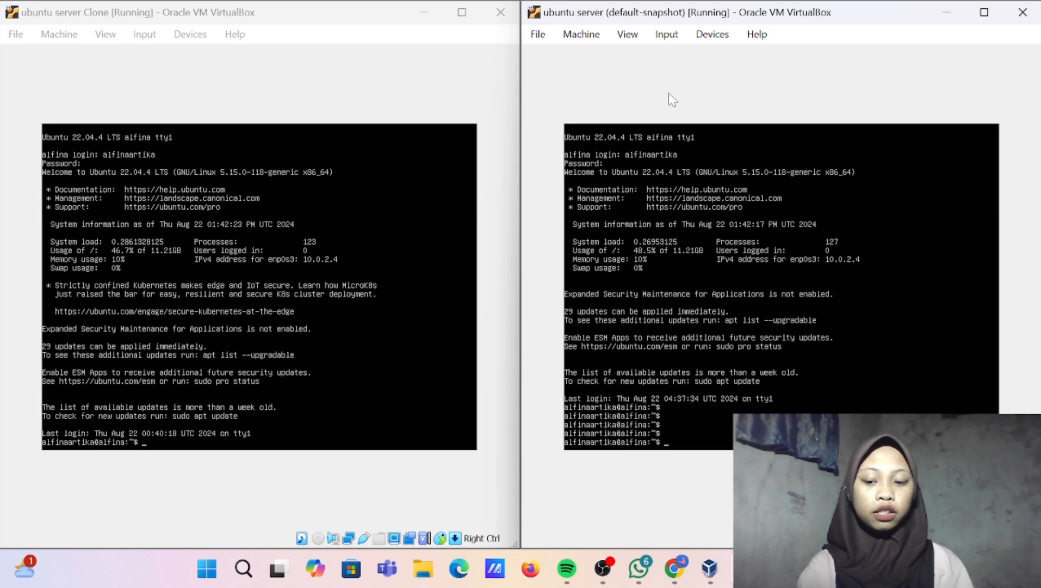
{"action": "type", "text": "sudo"}
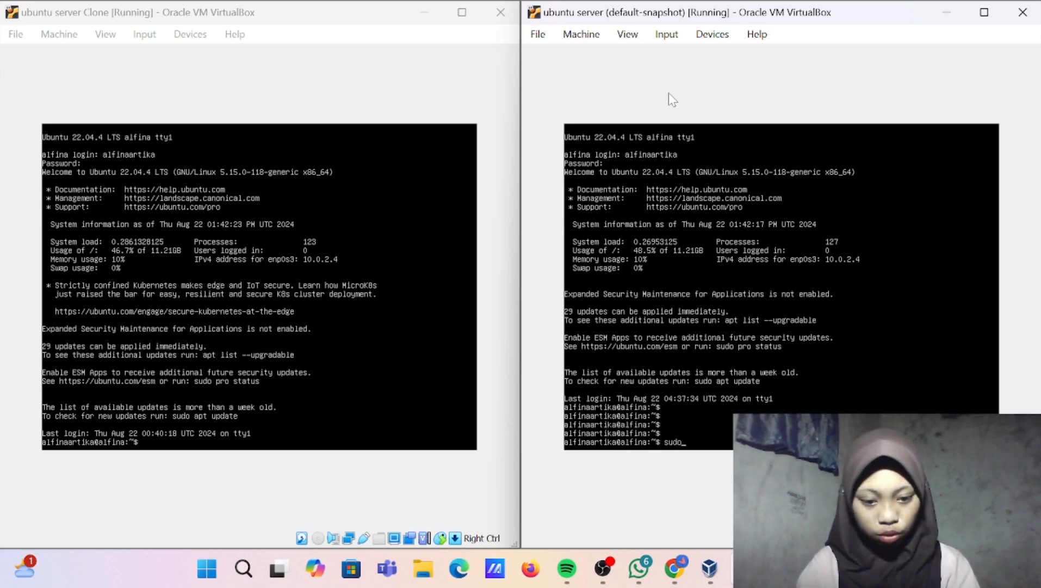
{"action": "type", "text": " dhcli"}
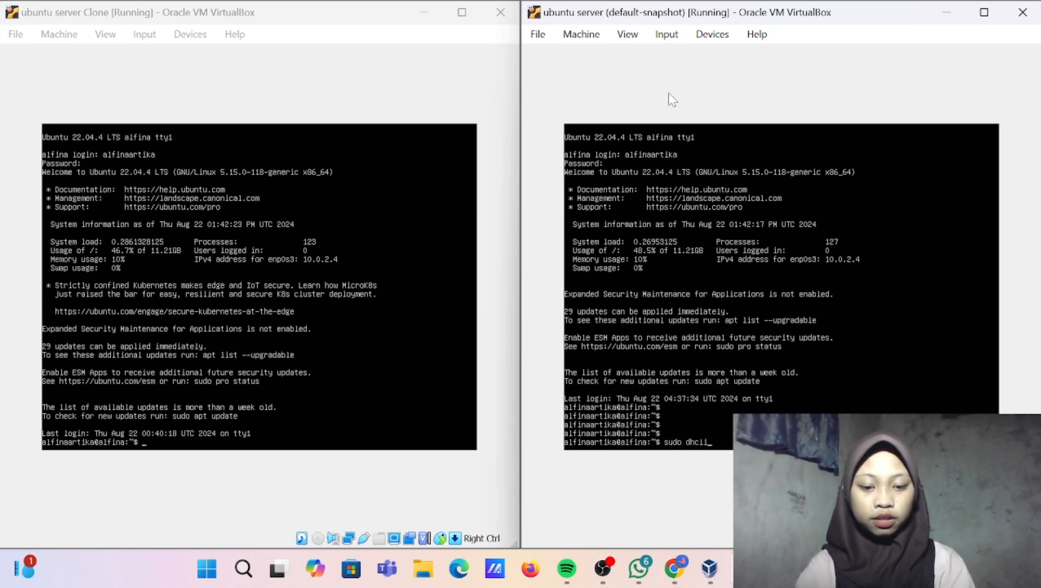
{"action": "type", "text": "ent"}
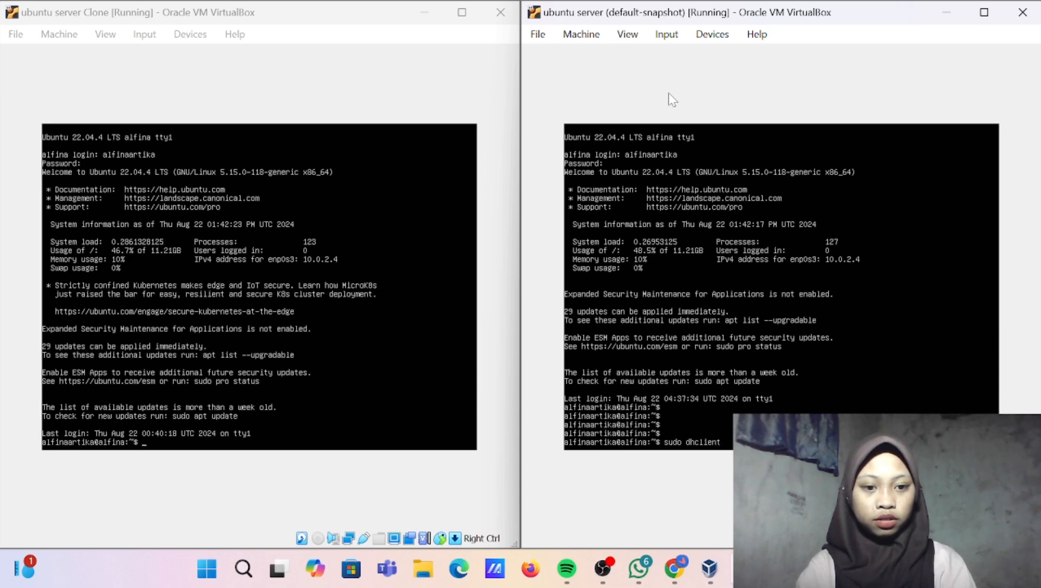
{"action": "type", "text": " -r"}
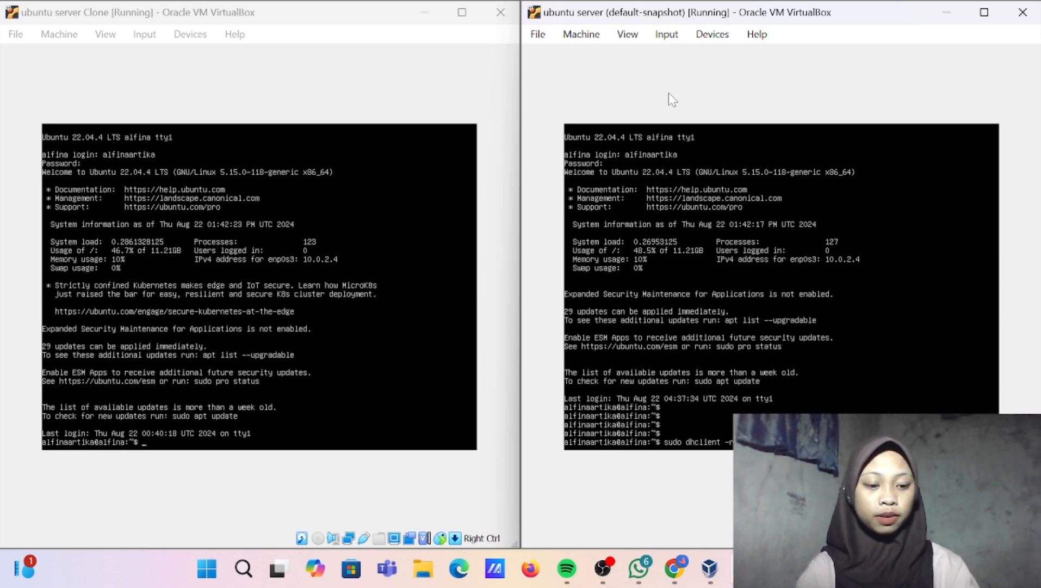
{"action": "key", "text": "Return"}
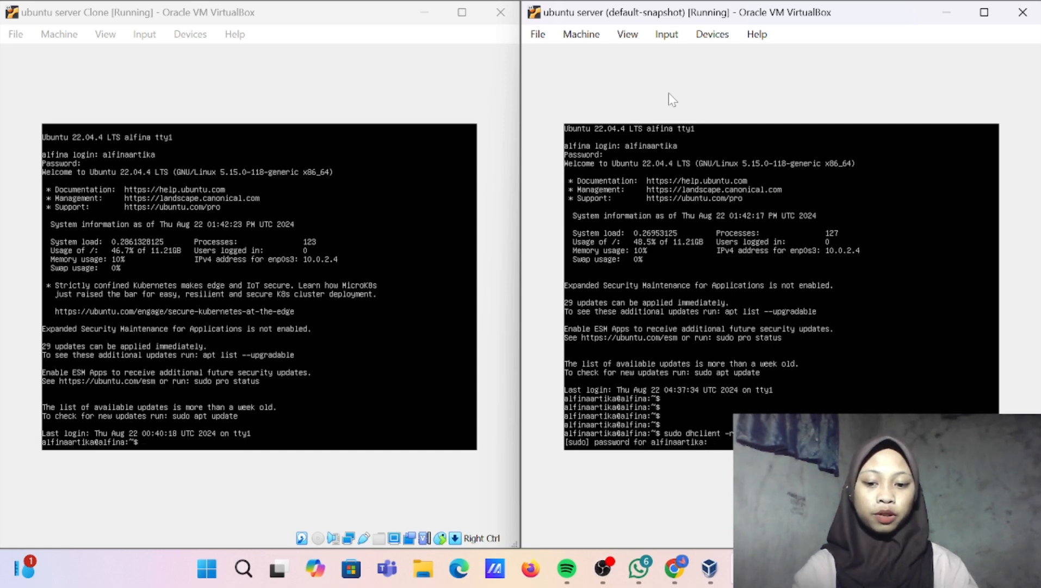
{"action": "key", "text": "Return"}
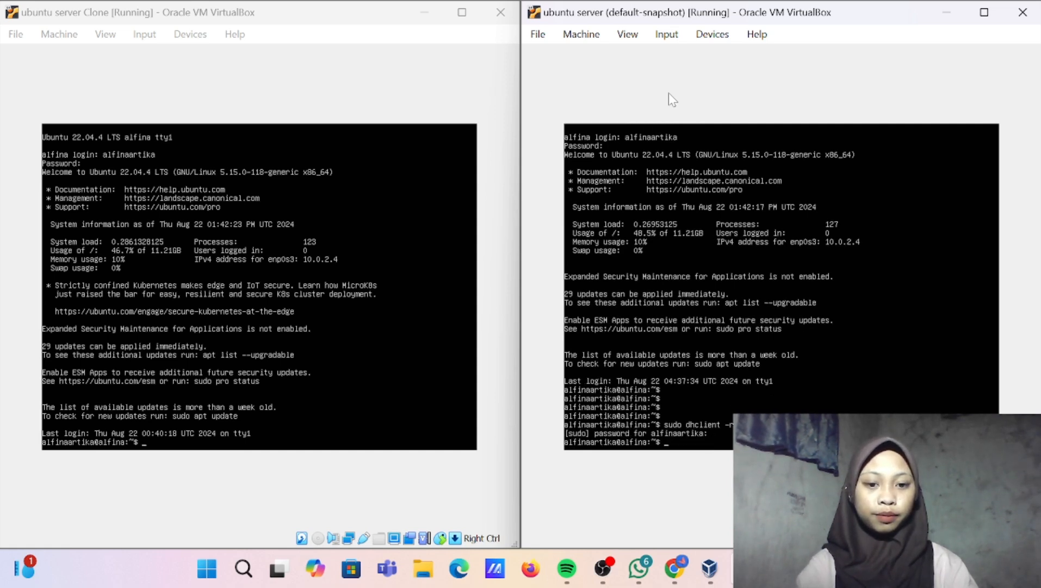
{"action": "type", "text": "i"}
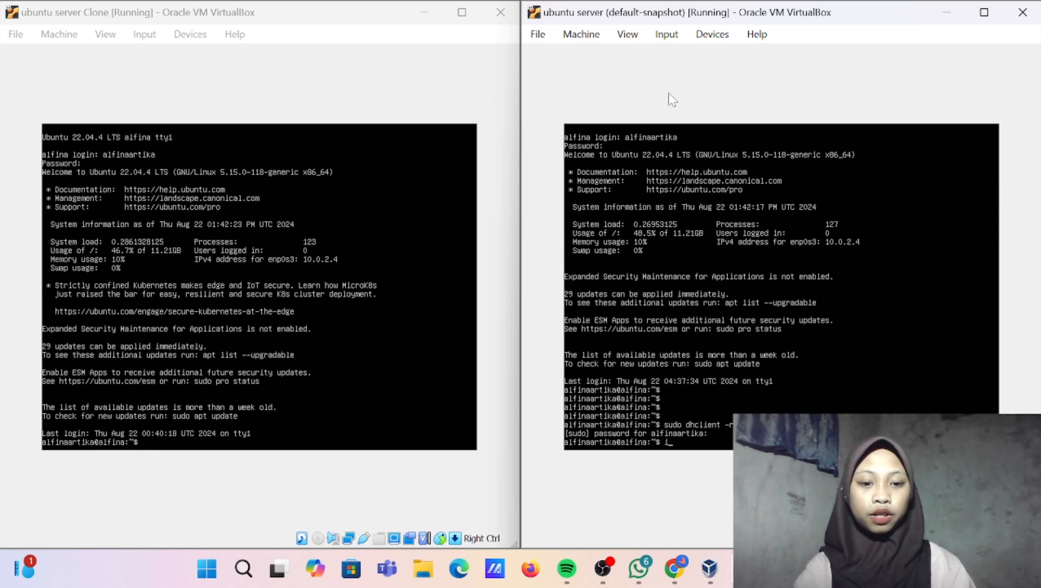
{"action": "type", "text": "p a"}
{"action": "key", "text": "Return"}
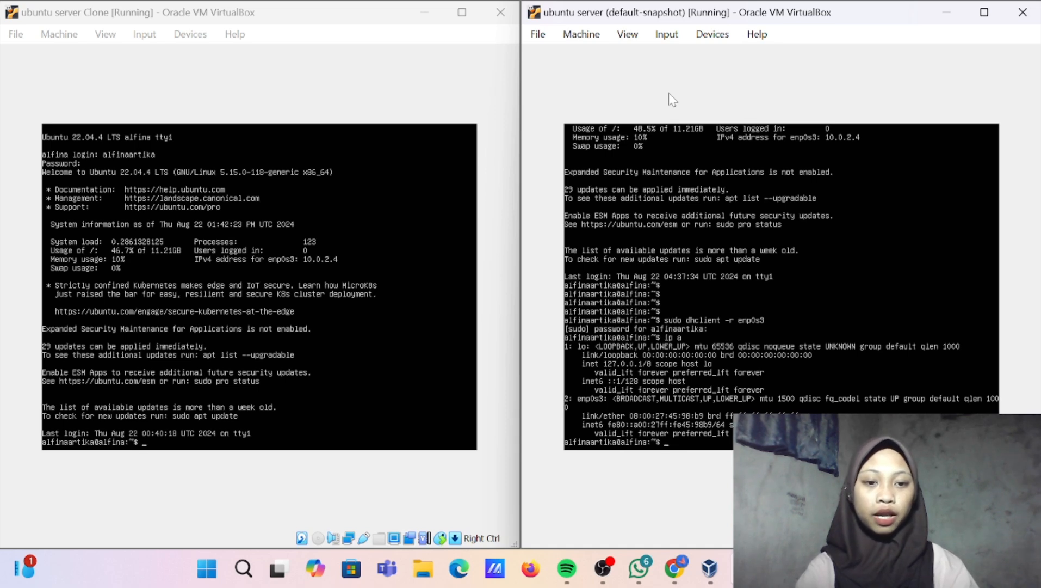
Renew enp0s3's DHCP lease with sudo dhclient and confirm the new 10.0.2.5 address via ip a
{"action": "type", "text": "sudo"}
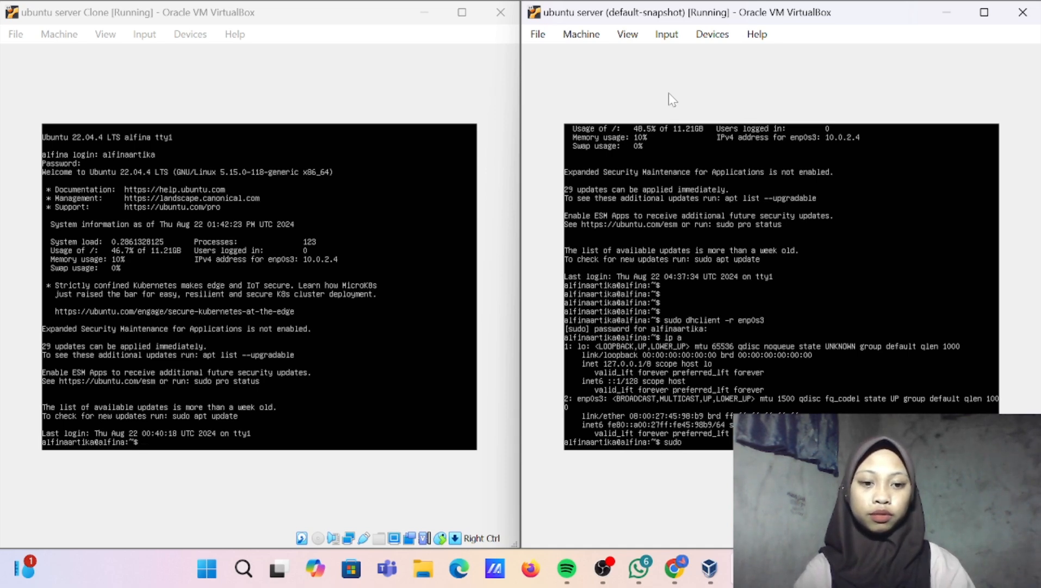
{"action": "type", "text": " dh"}
{"action": "type", "text": "c"}
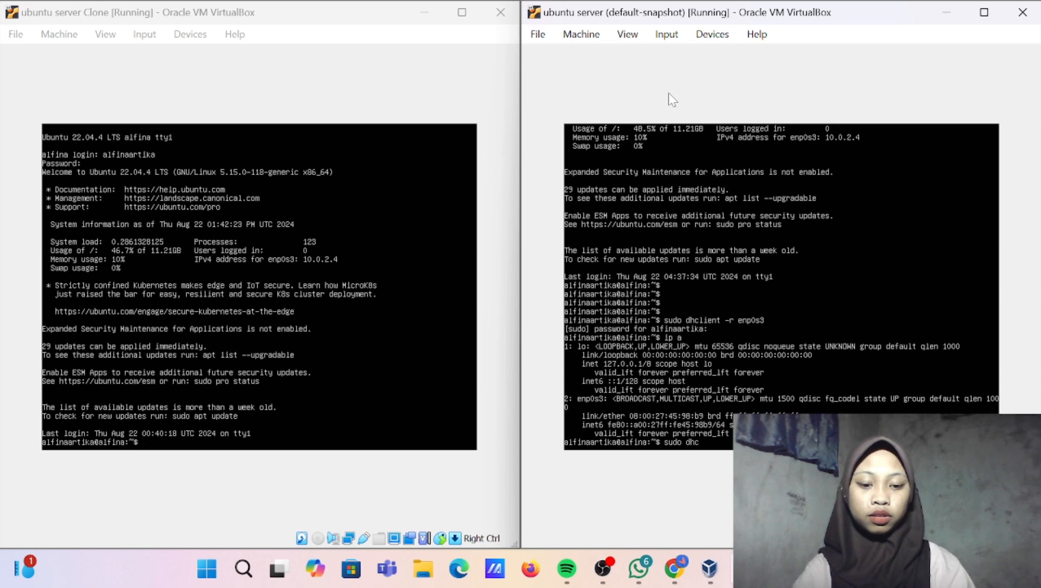
{"action": "type", "text": "lient"}
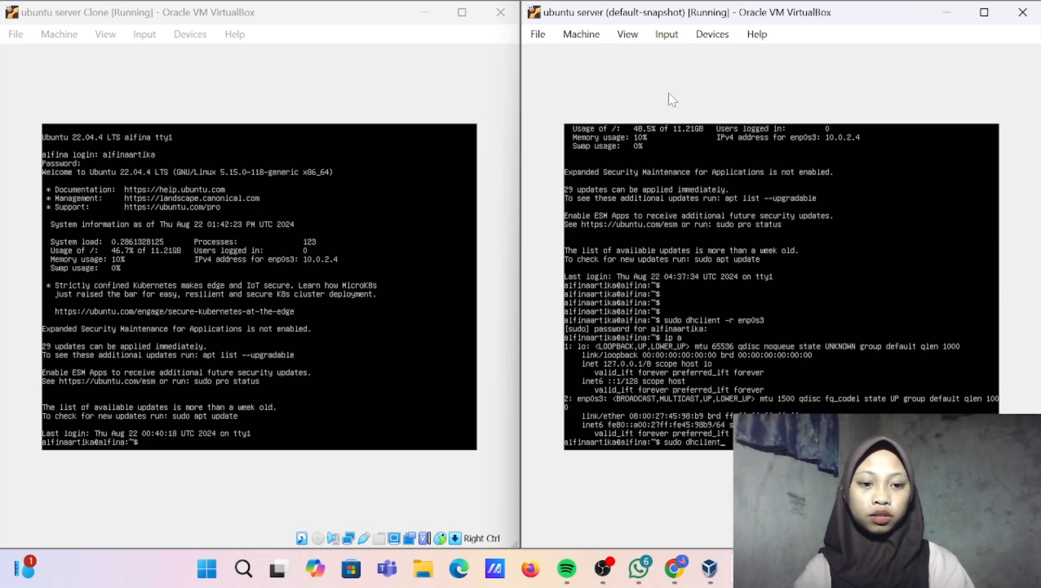
{"action": "type", "text": " en"}
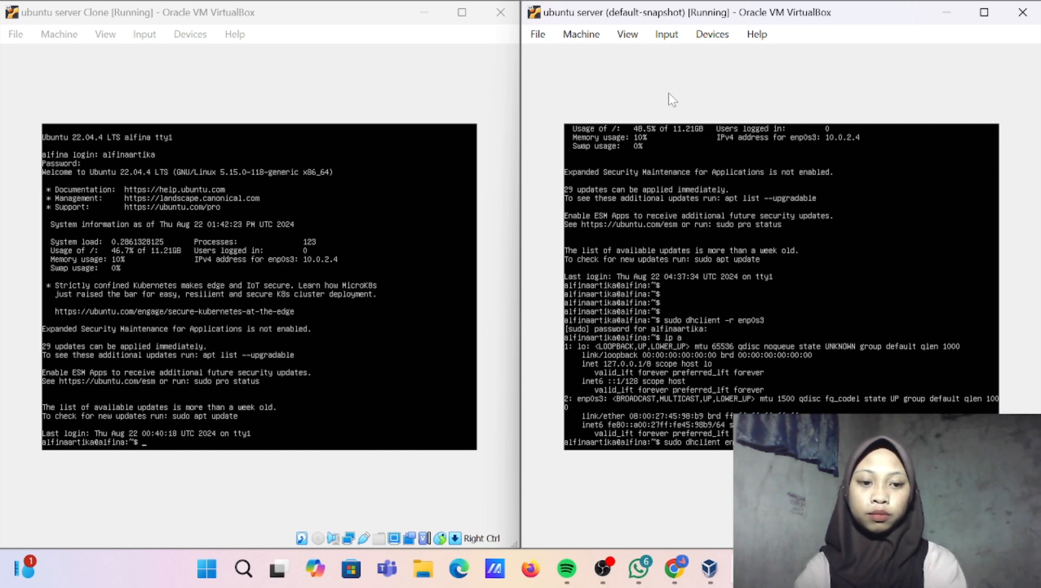
{"action": "key", "text": "Return"}
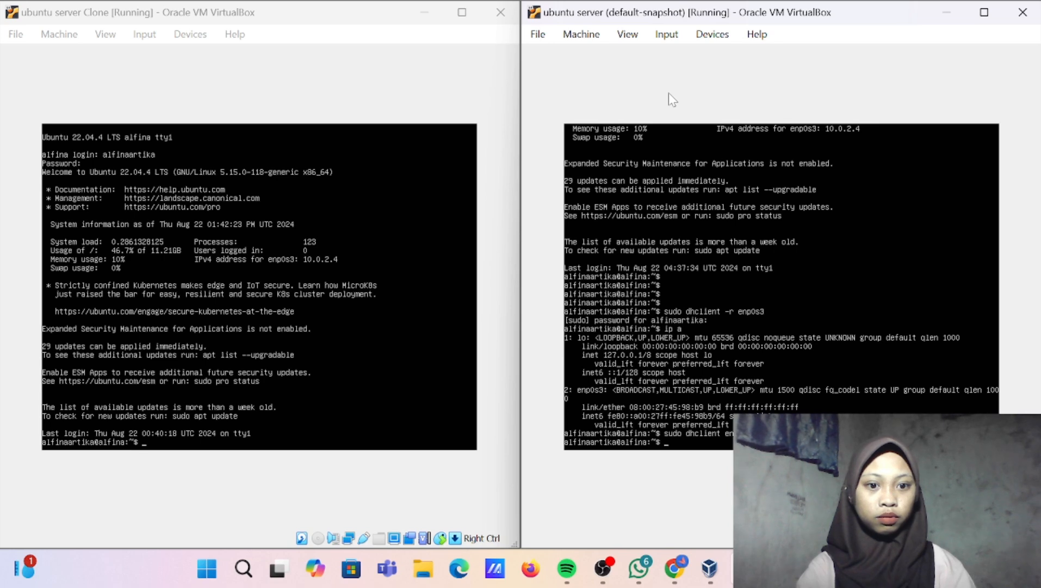
{"action": "type", "text": "ip a"}
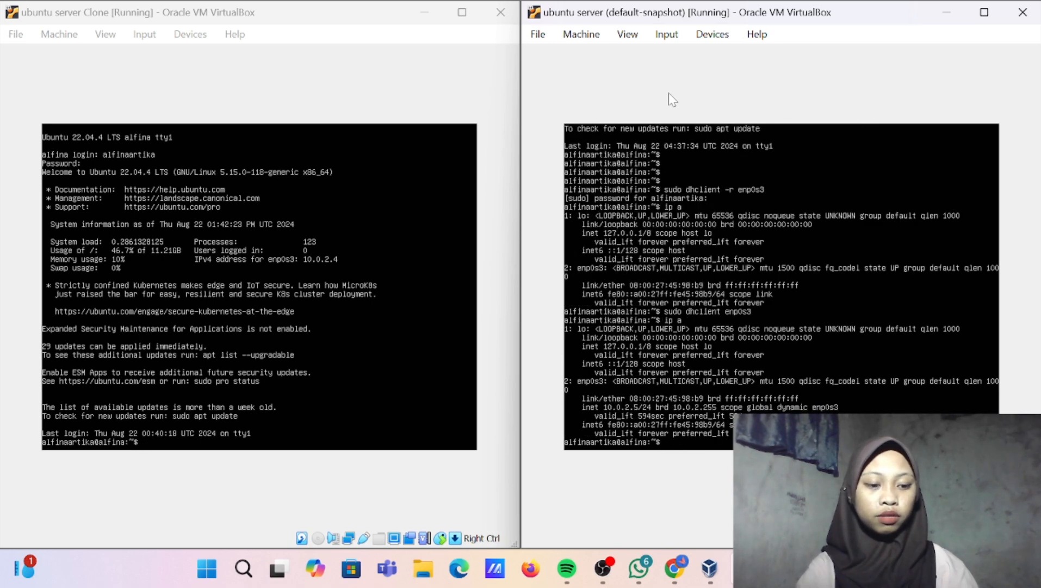
{"action": "key", "text": "Return"}
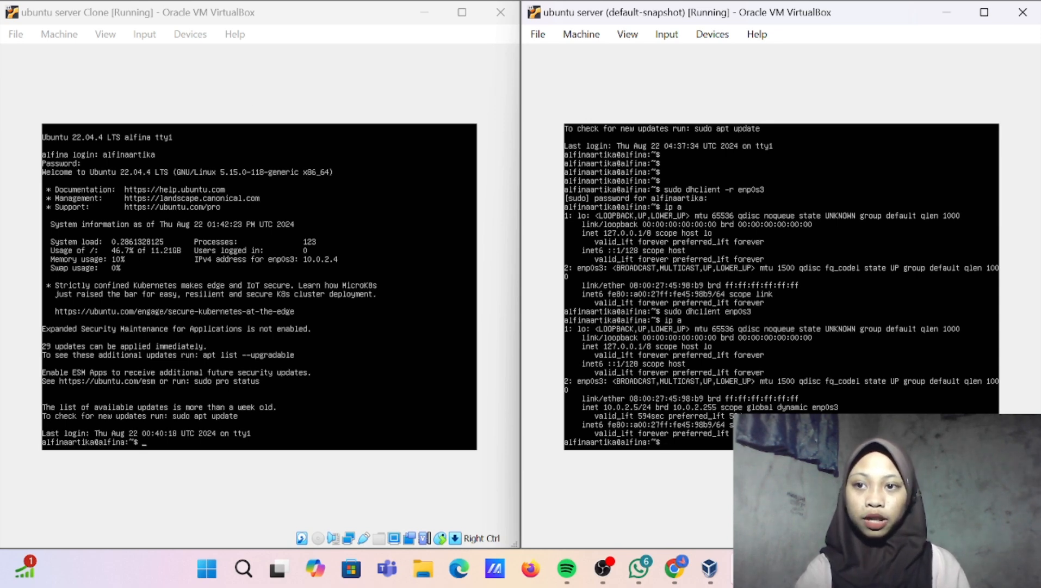
On the Clone, release enp0s3's lease with 'sudo dhclient -r enp0s3' and list interfaces with ip a
{"action": "left_click", "coordinate": [226, 103]}
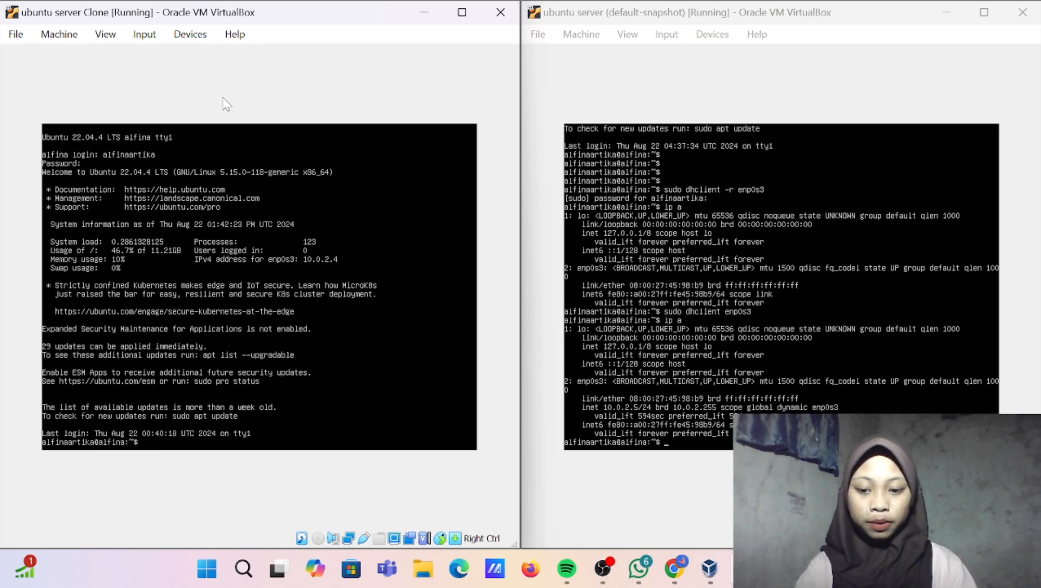
{"action": "key", "text": "Return"}
{"action": "key", "text": "Return"}
{"action": "key", "text": "Return"}
{"action": "key", "text": "Return"}
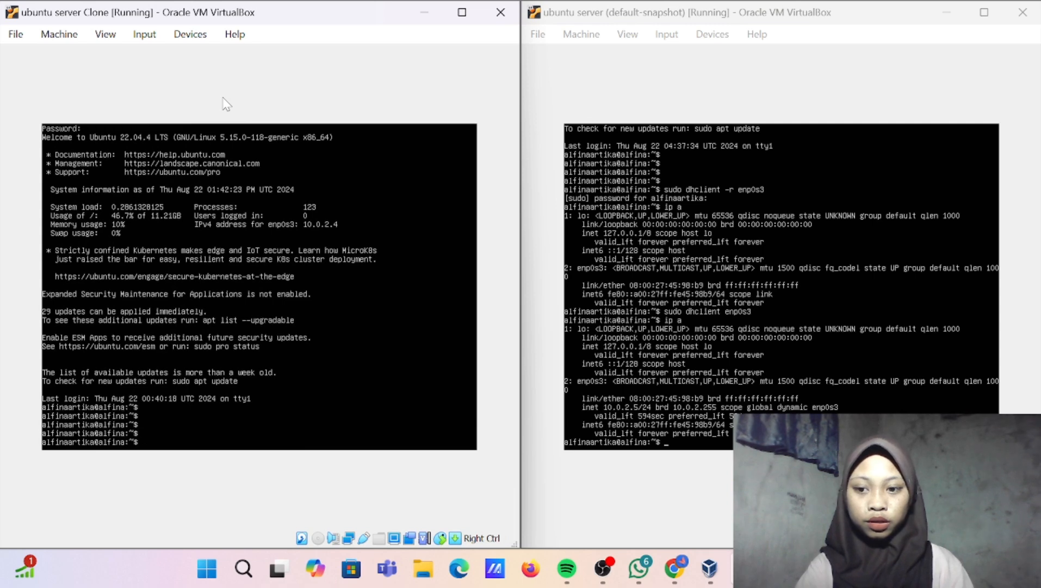
{"action": "type", "text": "sudo"}
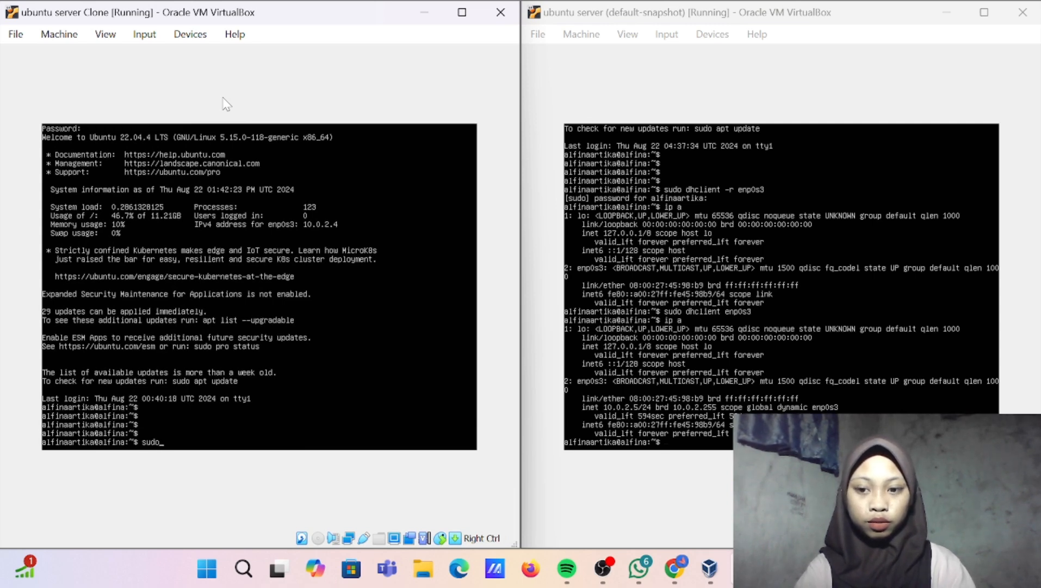
{"action": "type", "text": " dhcl"}
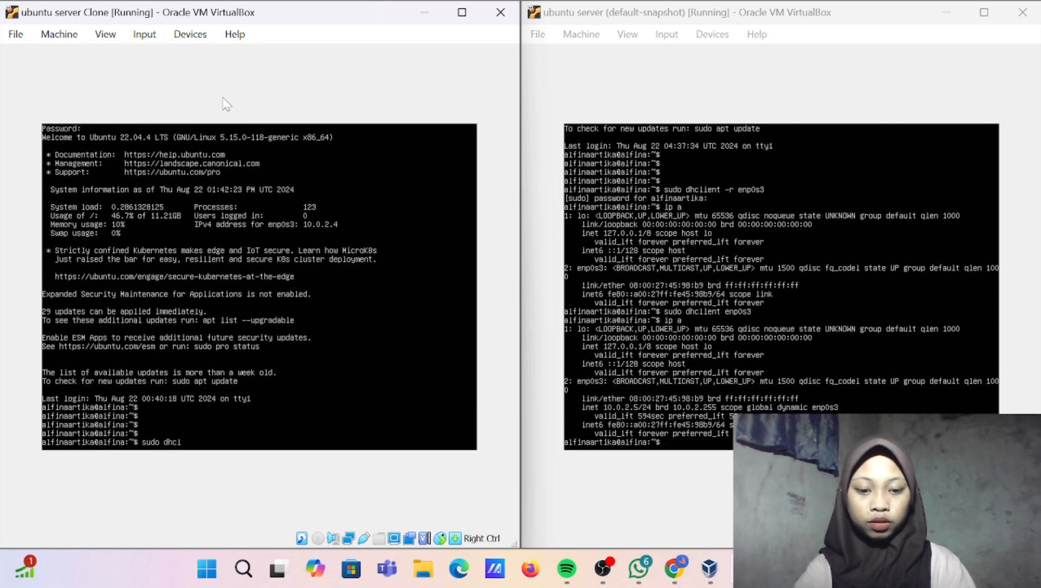
{"action": "type", "text": "ient "}
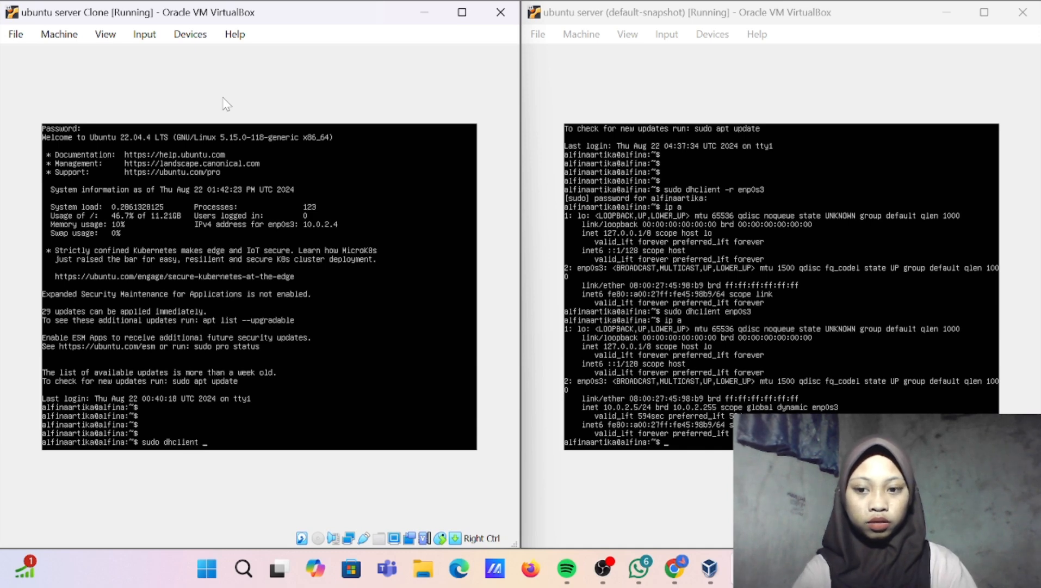
{"action": "type", "text": "-"}
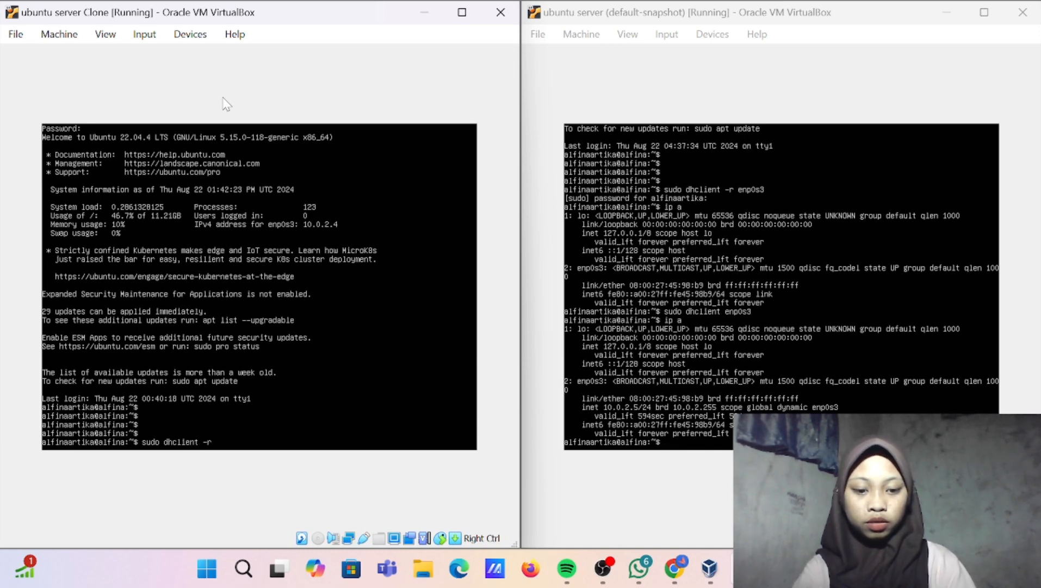
{"action": "type", "text": "r enp"}
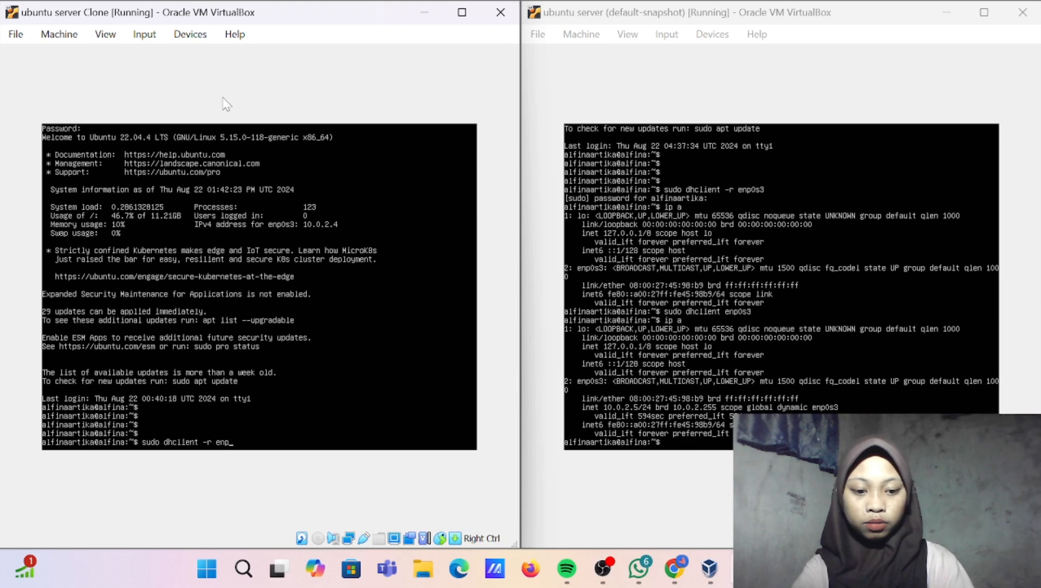
{"action": "type", "text": "0s3"}
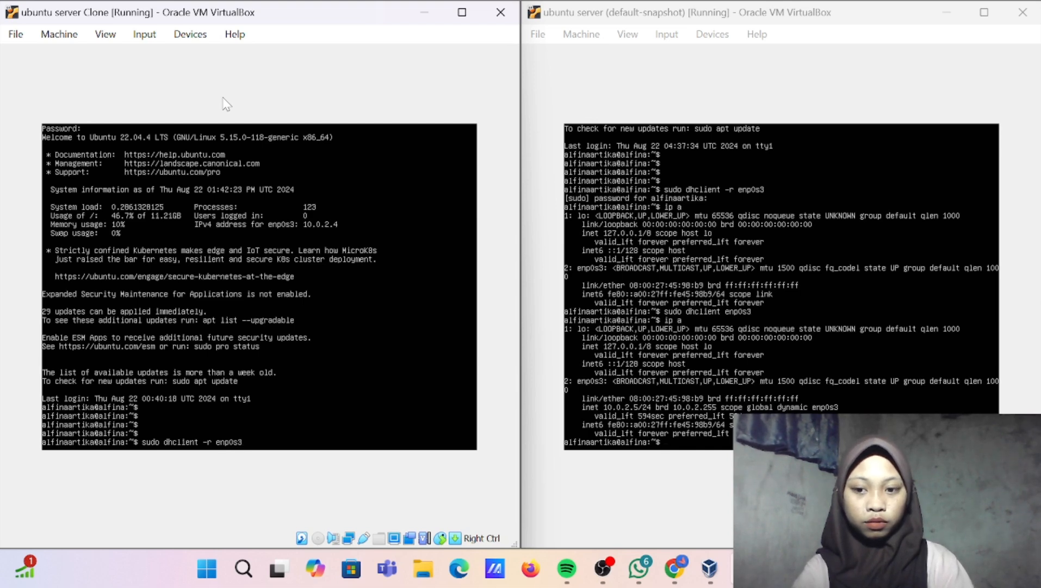
{"action": "key", "text": "Return"}
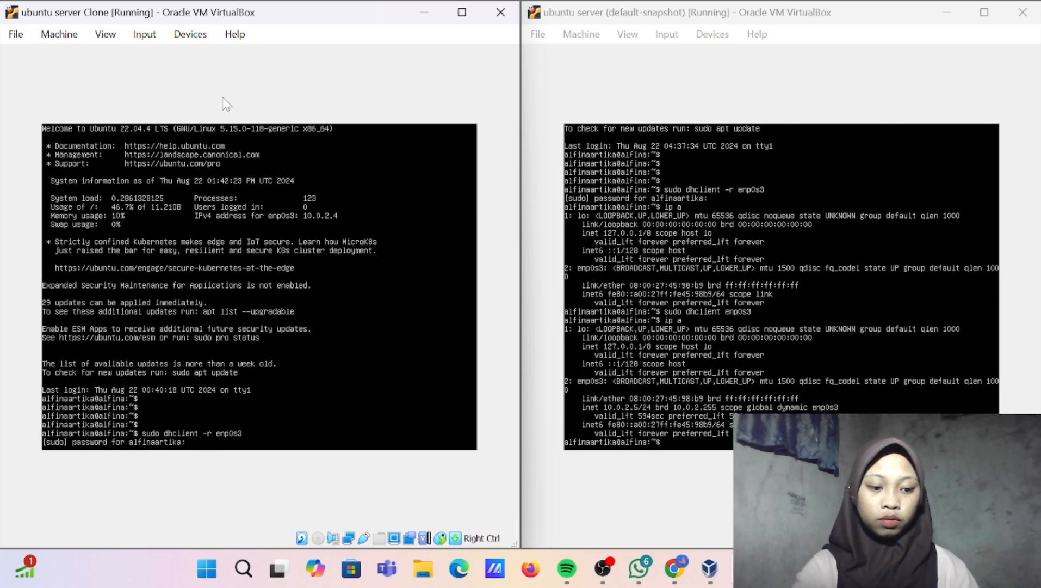
{"action": "key", "text": "Return"}
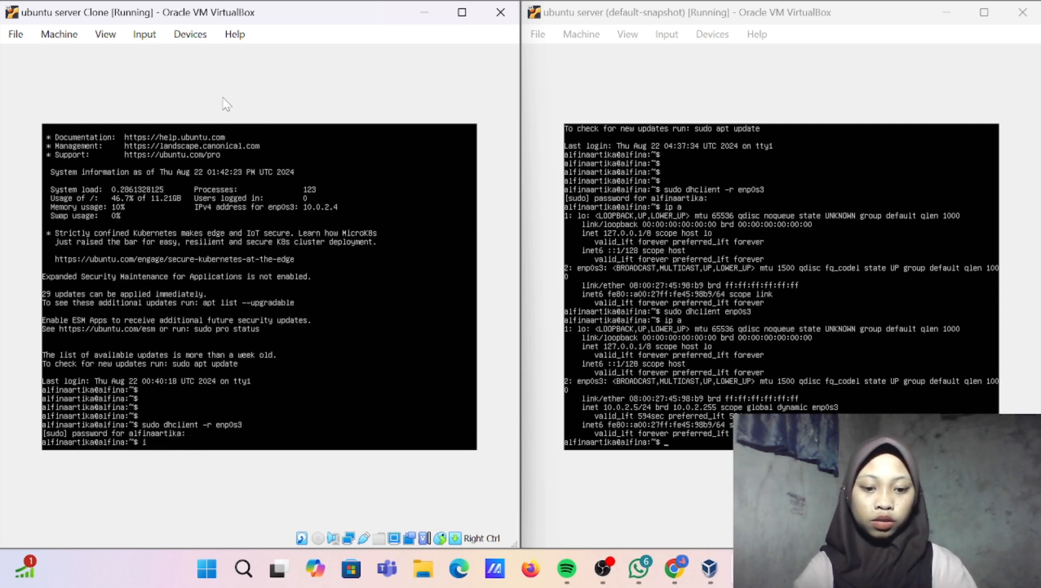
{"action": "type", "text": "ip a"}
{"action": "key", "text": "Return"}
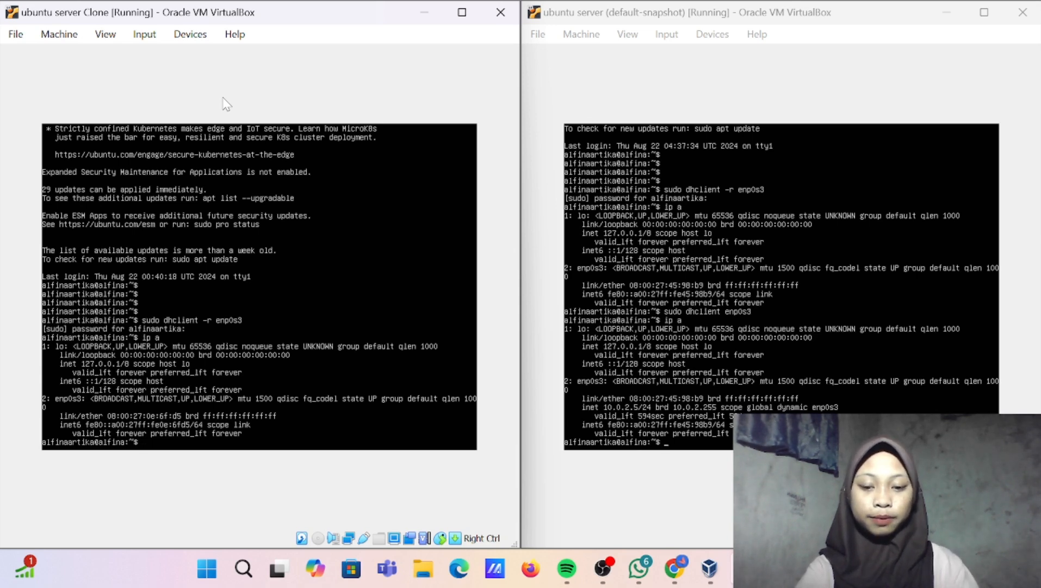
Run 'sudo dhclient enp0s3' on the Clone and confirm 10.0.2.6 with ip a
{"action": "type", "text": "su"}
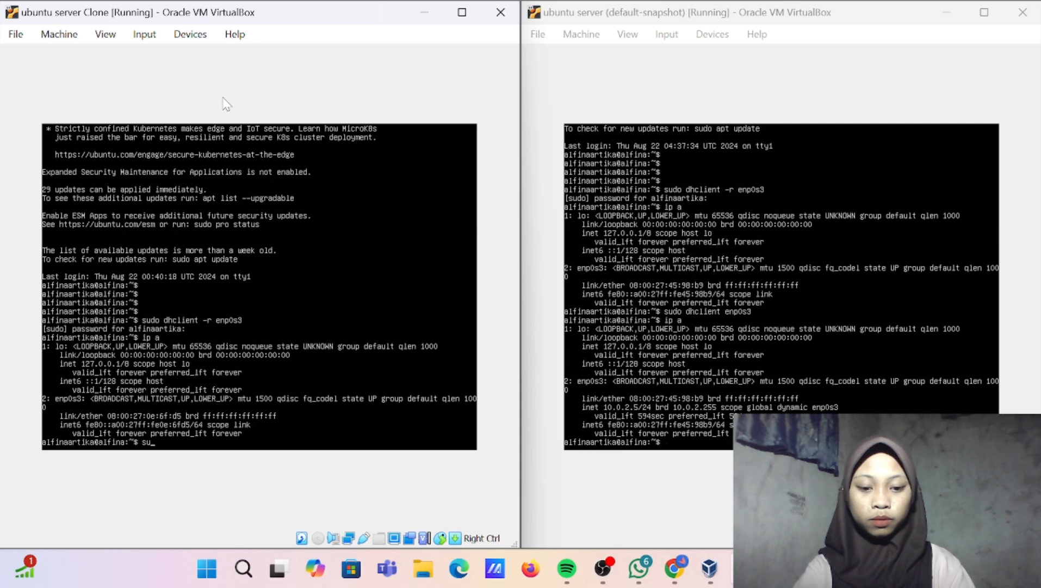
{"action": "type", "text": "do d"}
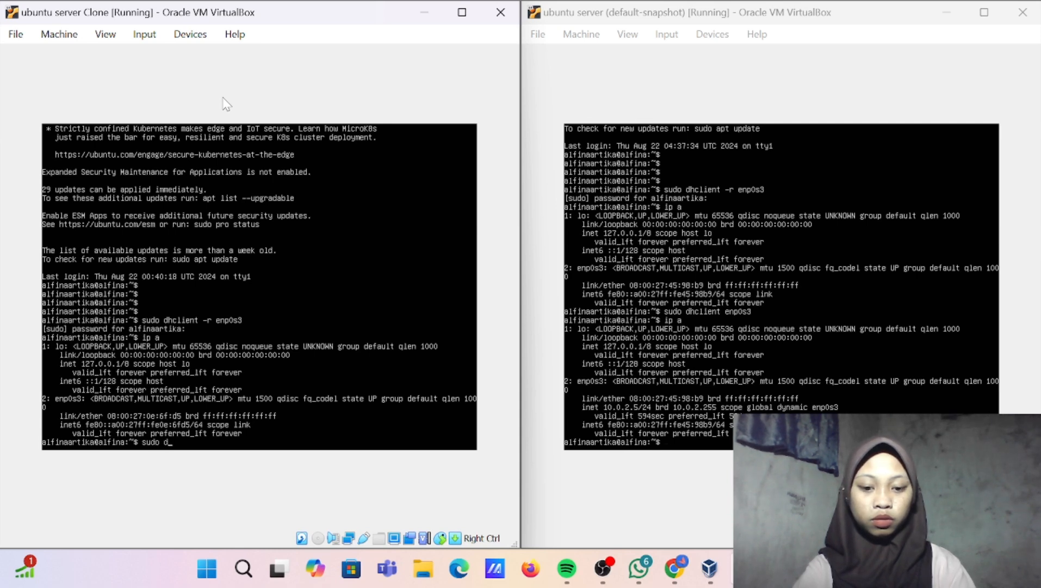
{"action": "type", "text": "hcli"}
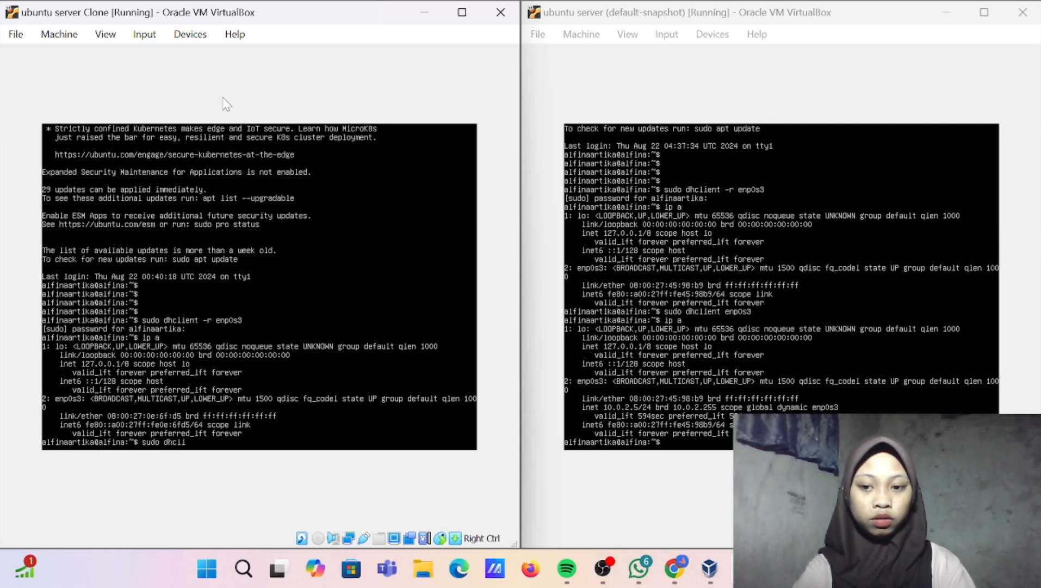
{"action": "type", "text": "ent"}
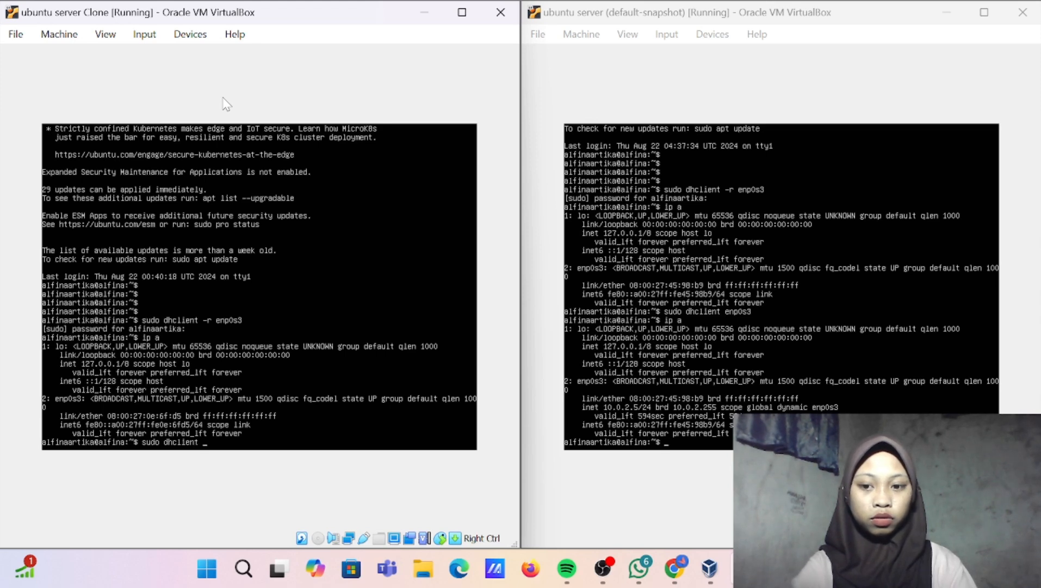
{"action": "type", "text": " enp"}
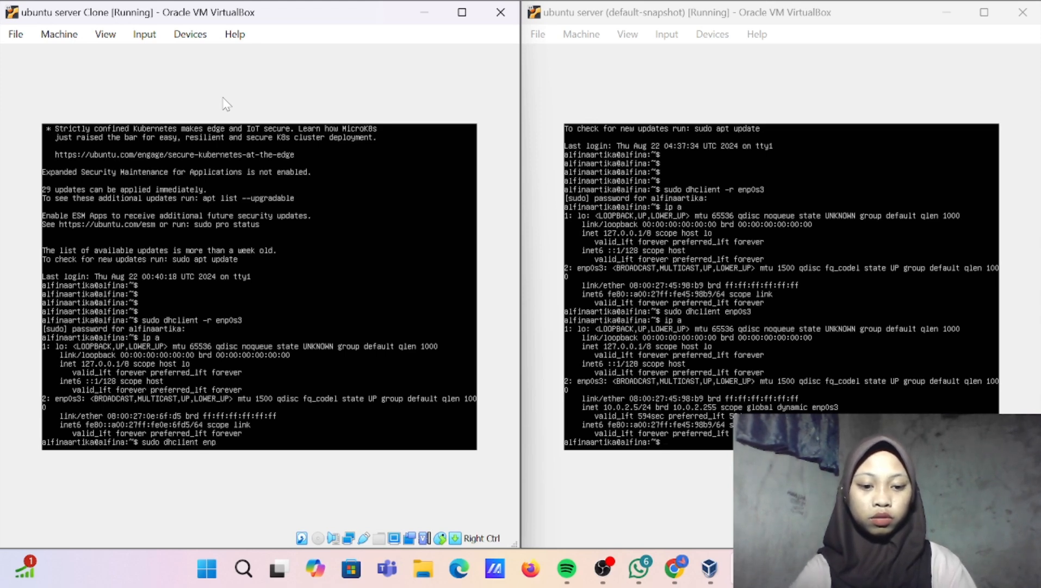
{"action": "type", "text": "0s3"}
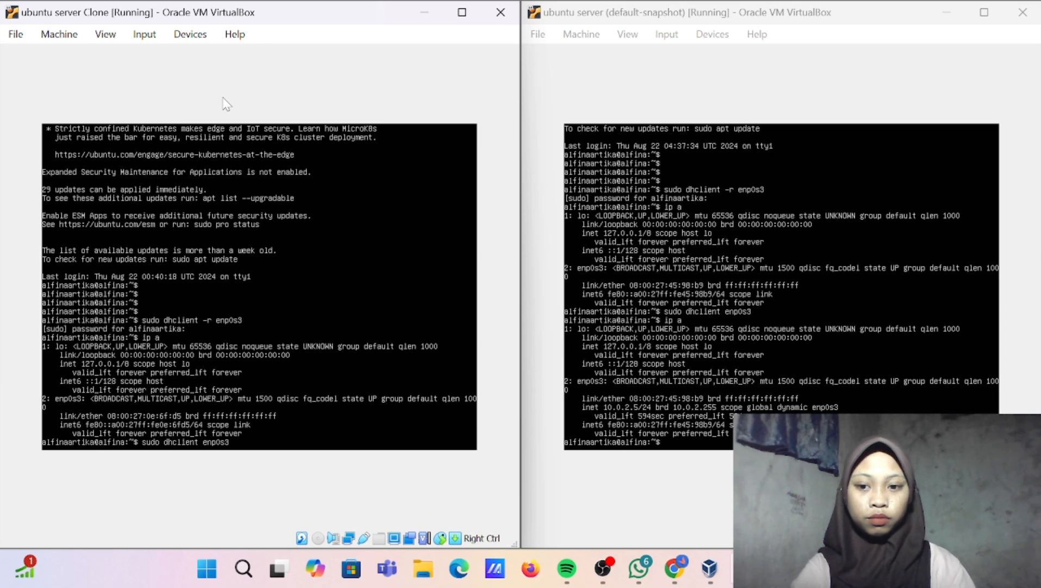
{"action": "key", "text": "Return"}
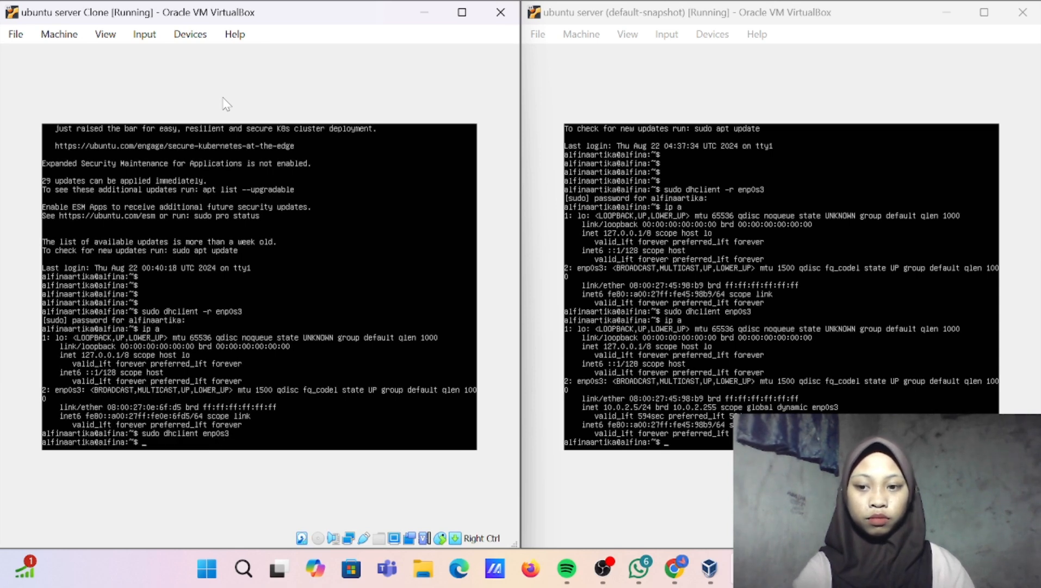
{"action": "type", "text": "ip a"}
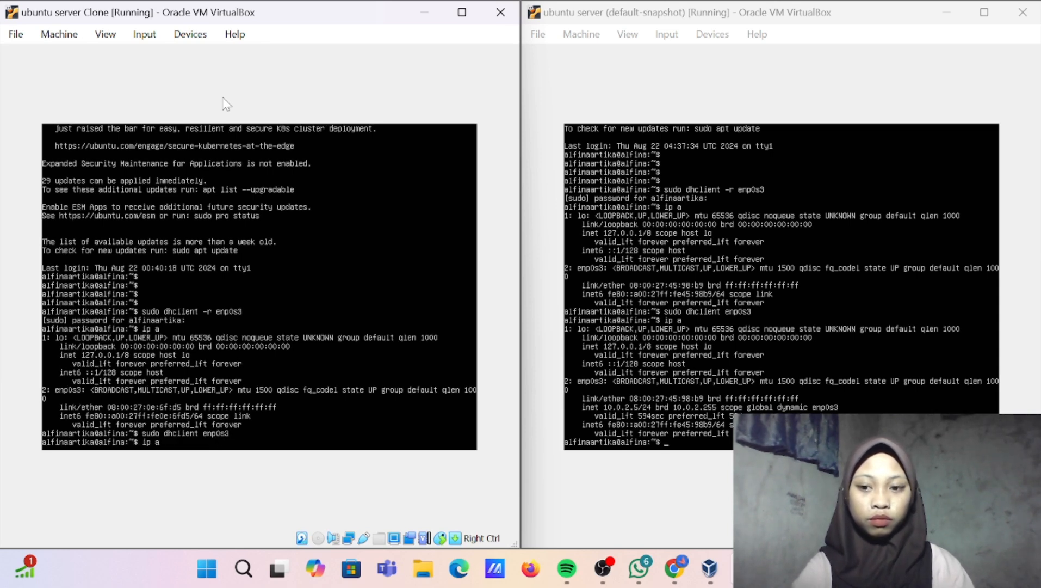
{"action": "key", "text": "Return"}
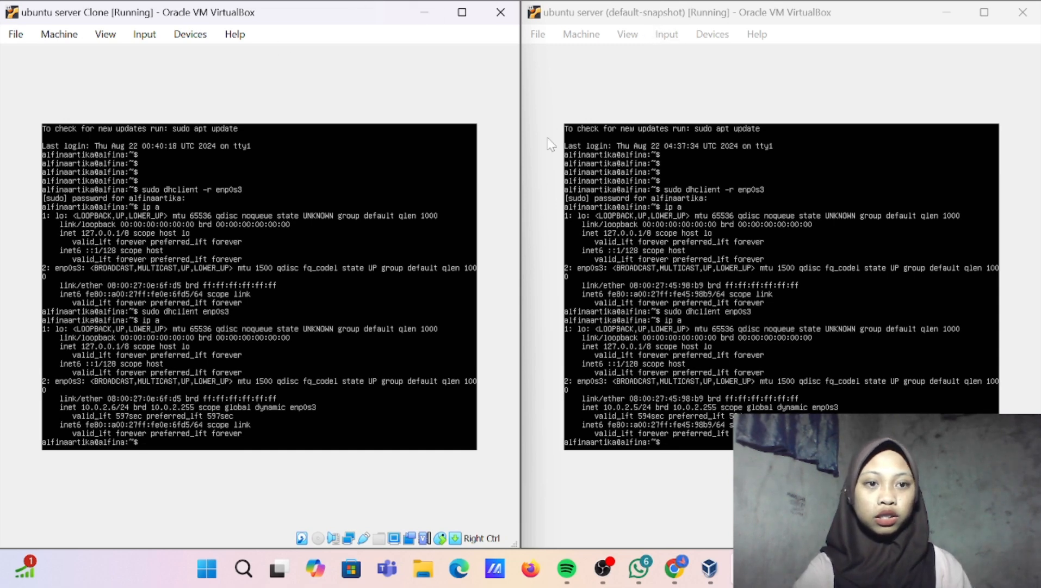
From the original server, ping 10.0.2.6 and stop after ten replies to view statistics
{"action": "left_click", "coordinate": [579, 95]}
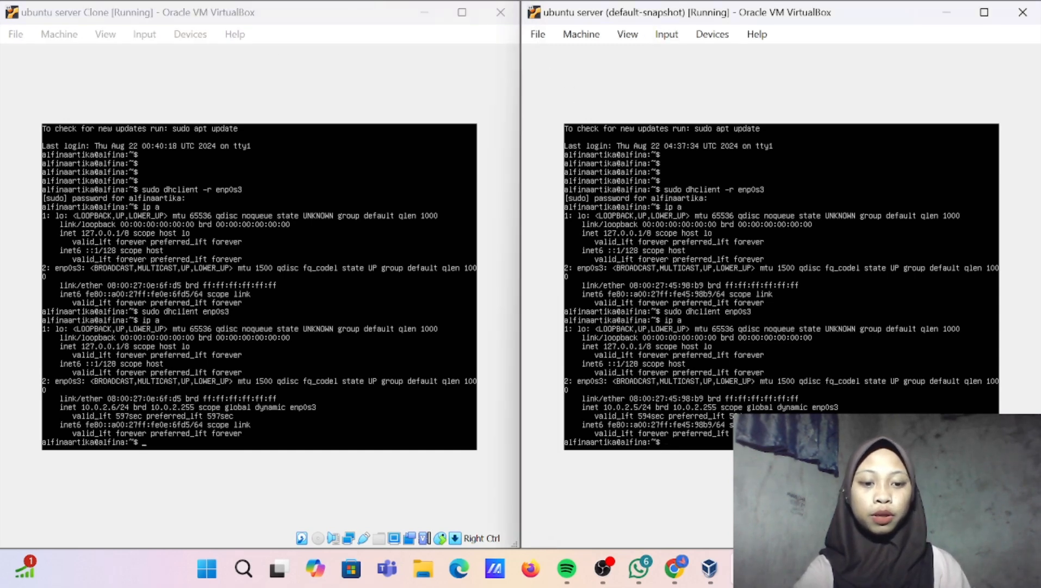
{"action": "key", "text": "Return"}
{"action": "key", "text": "Return"}
{"action": "key", "text": "Return"}
{"action": "key", "text": "Return"}
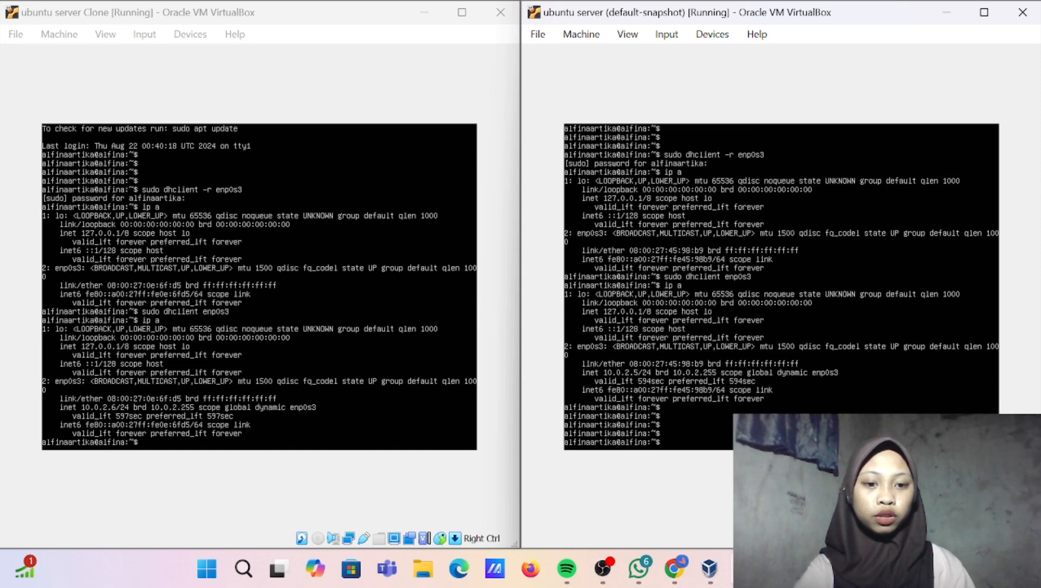
{"action": "type", "text": "ping"}
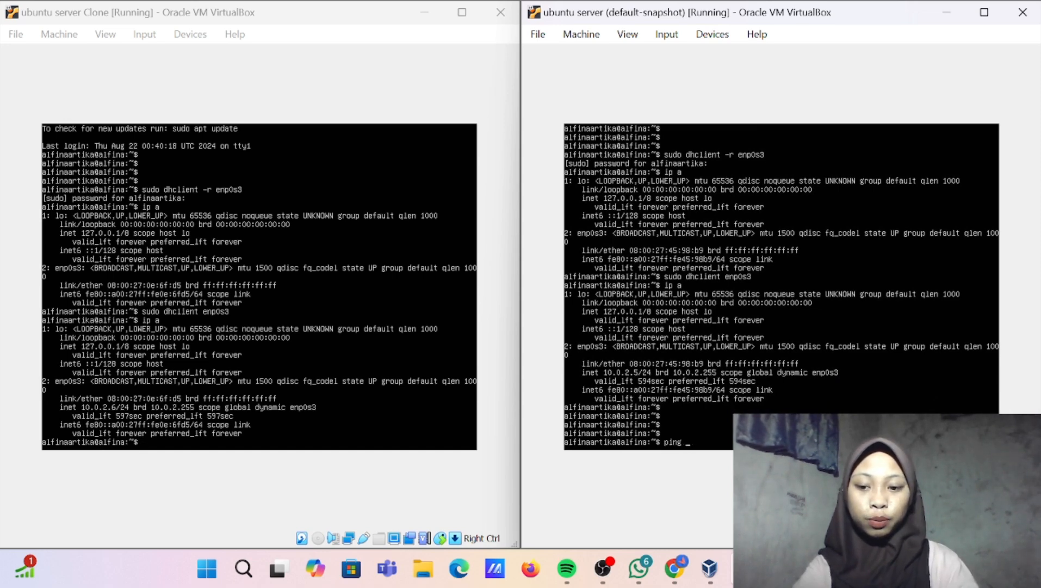
{"action": "type", "text": " 10.0"}
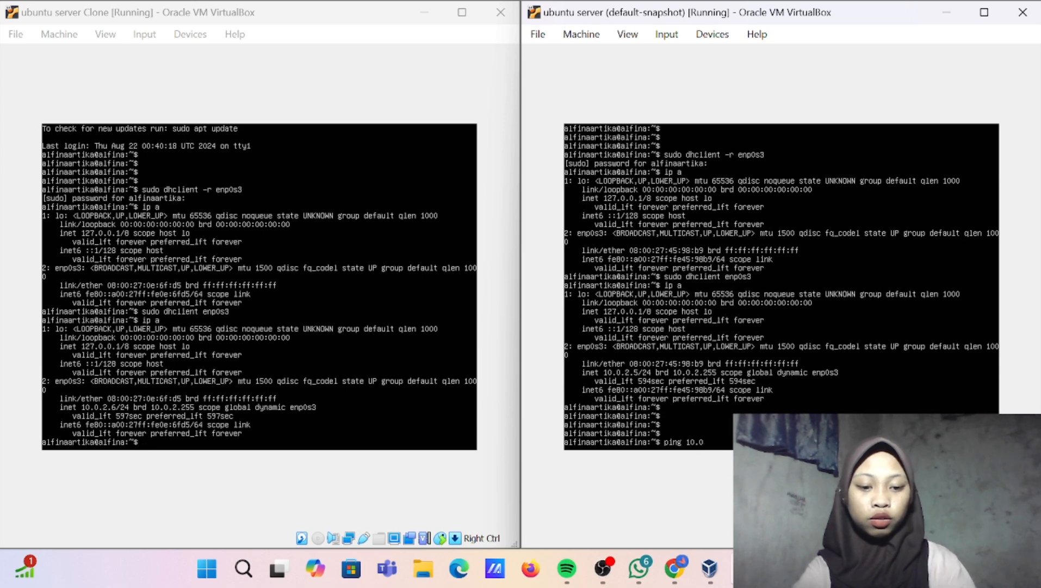
{"action": "type", "text": ".2."}
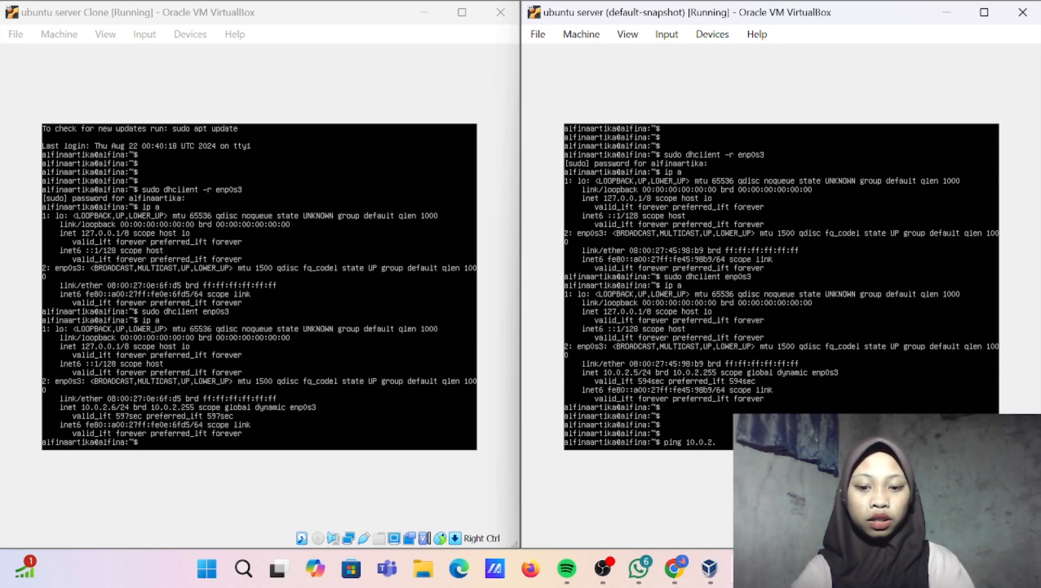
{"action": "type", "text": "6"}
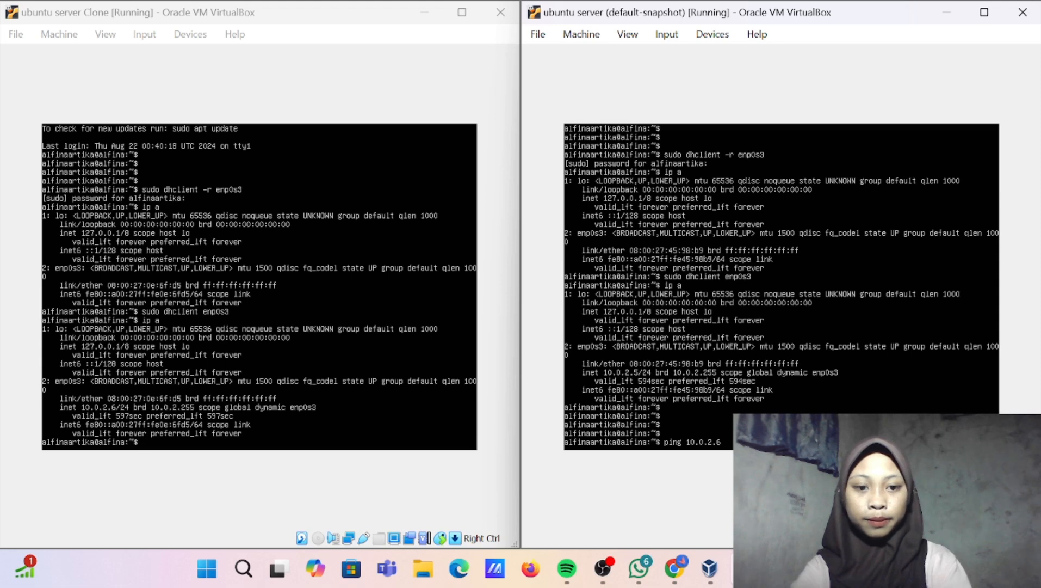
{"action": "key", "text": "Return"}
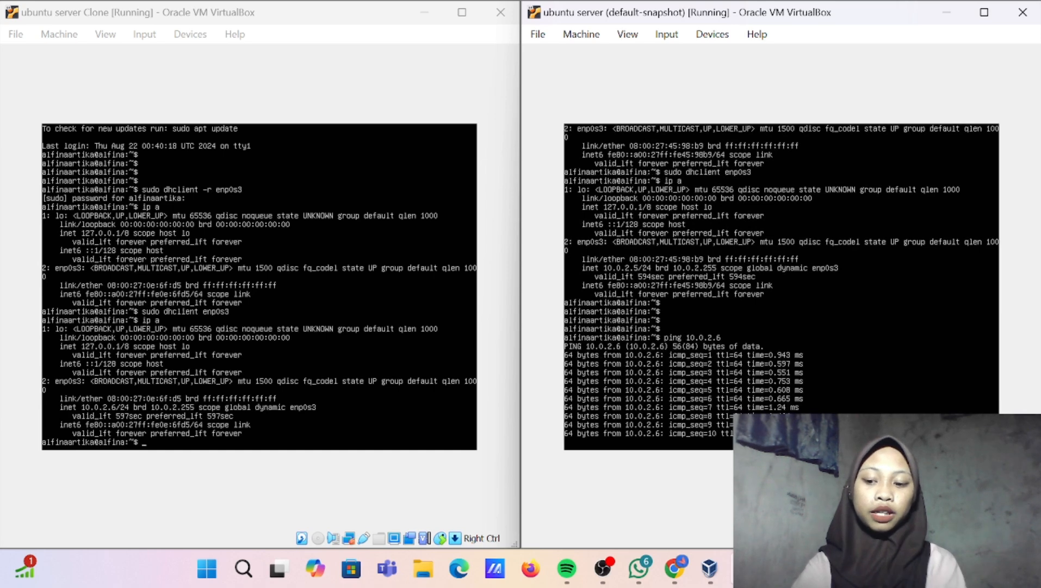
{"action": "key", "text": "ctrl+c"}
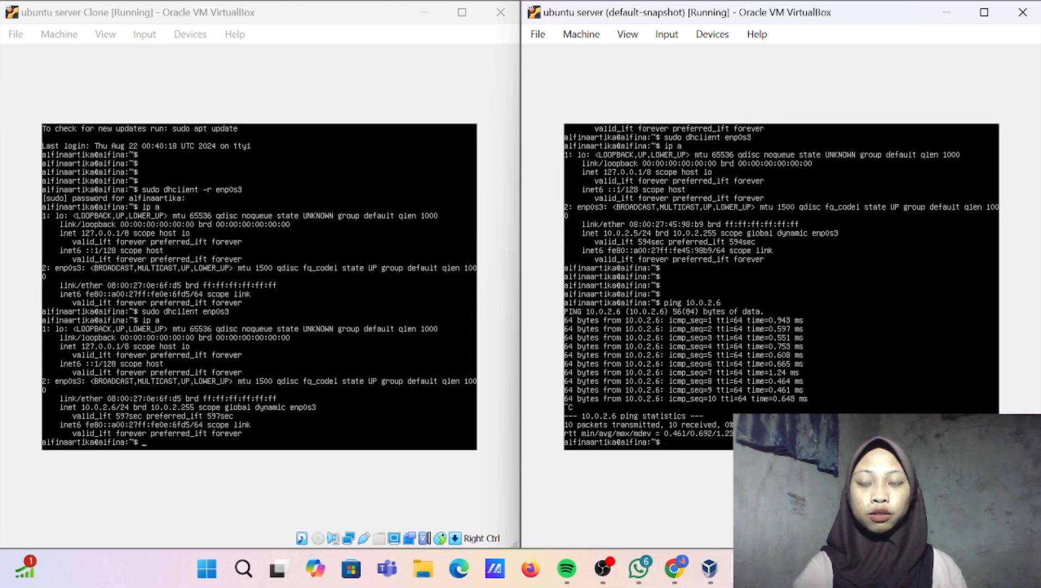
From the Clone, ping 10.0.2.5 and stop to show 16 received, 0% loss
{"action": "left_click", "coordinate": [228, 65]}
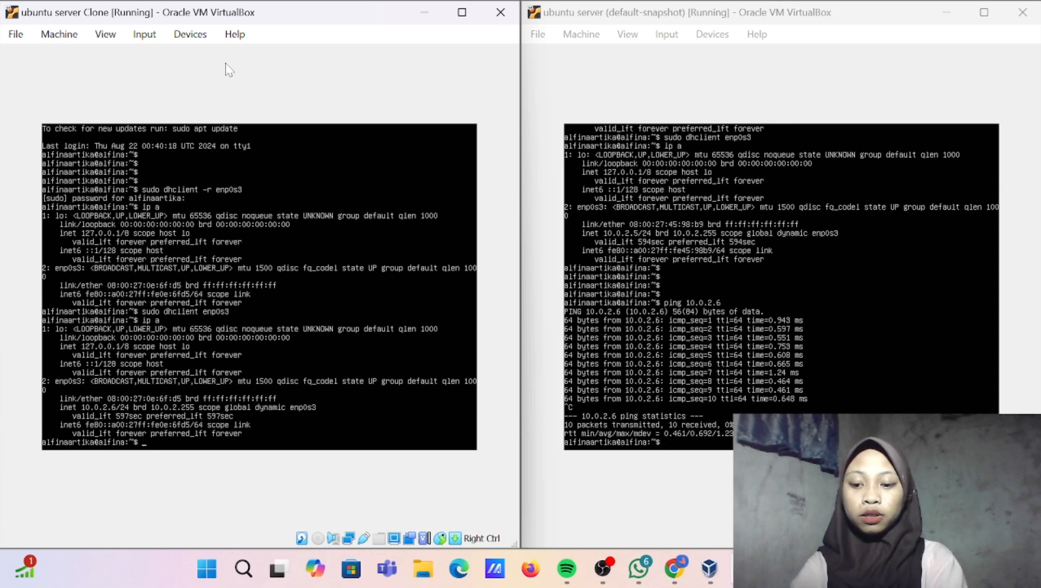
{"action": "type", "text": "ping"}
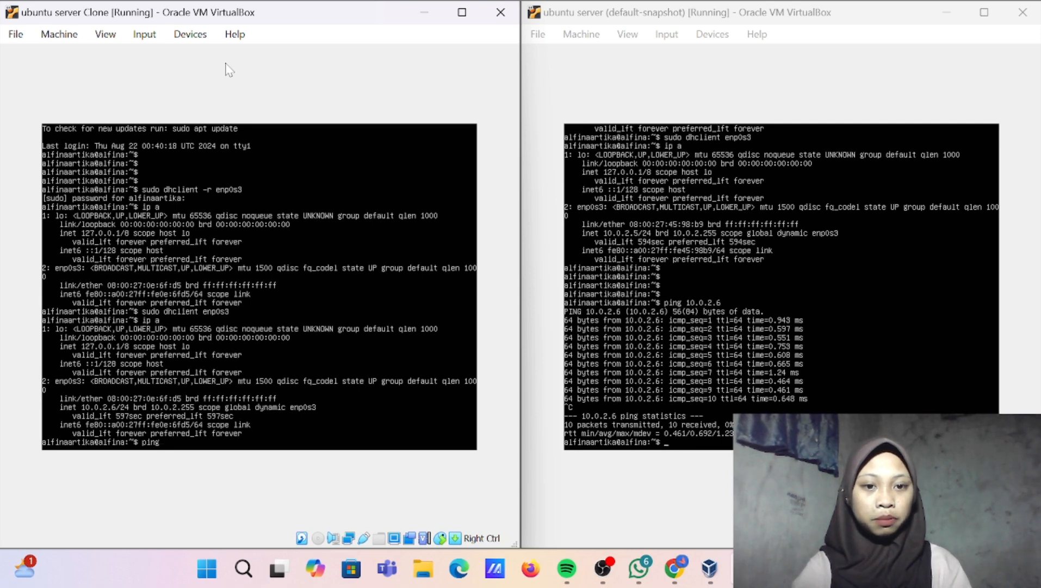
{"action": "type", "text": " 1"}
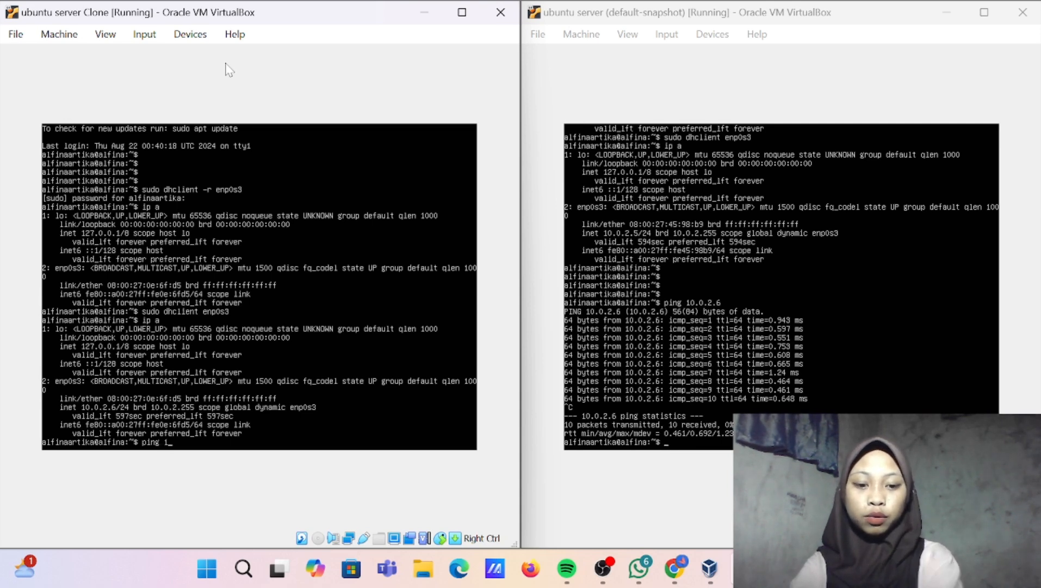
{"action": "type", "text": "0.0"}
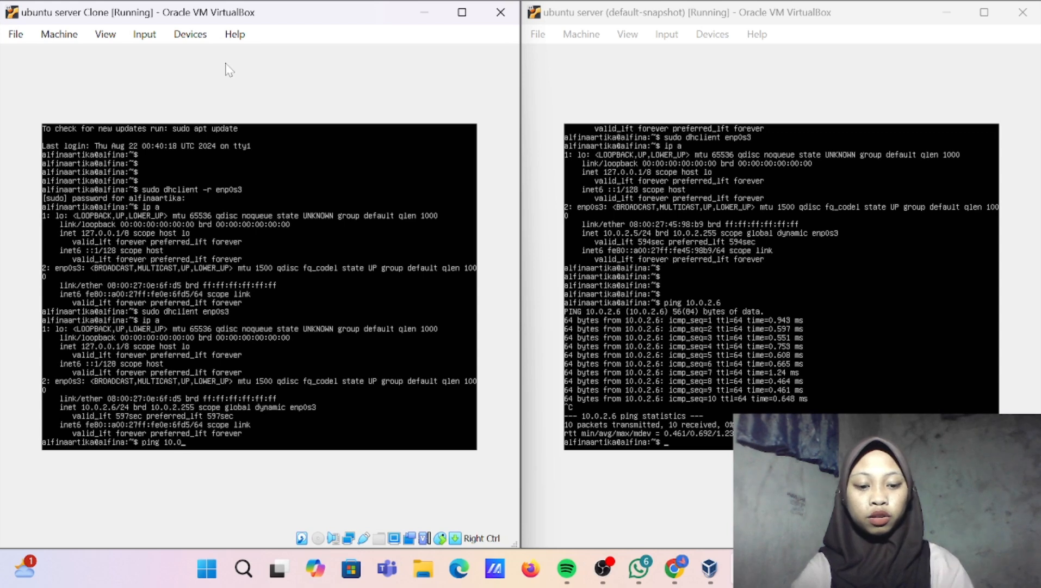
{"action": "type", "text": ".2.5"}
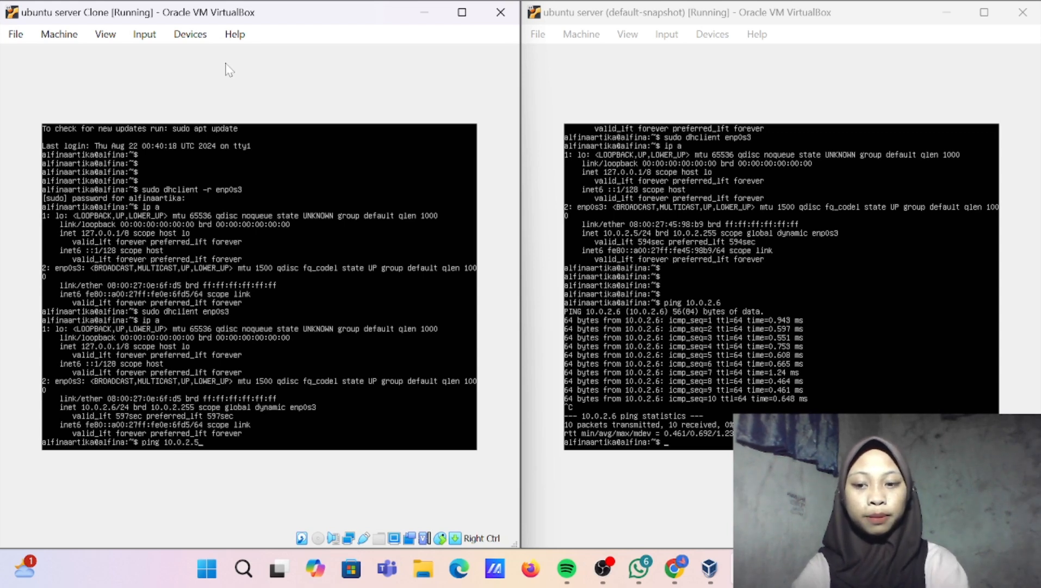
{"action": "key", "text": "Return"}
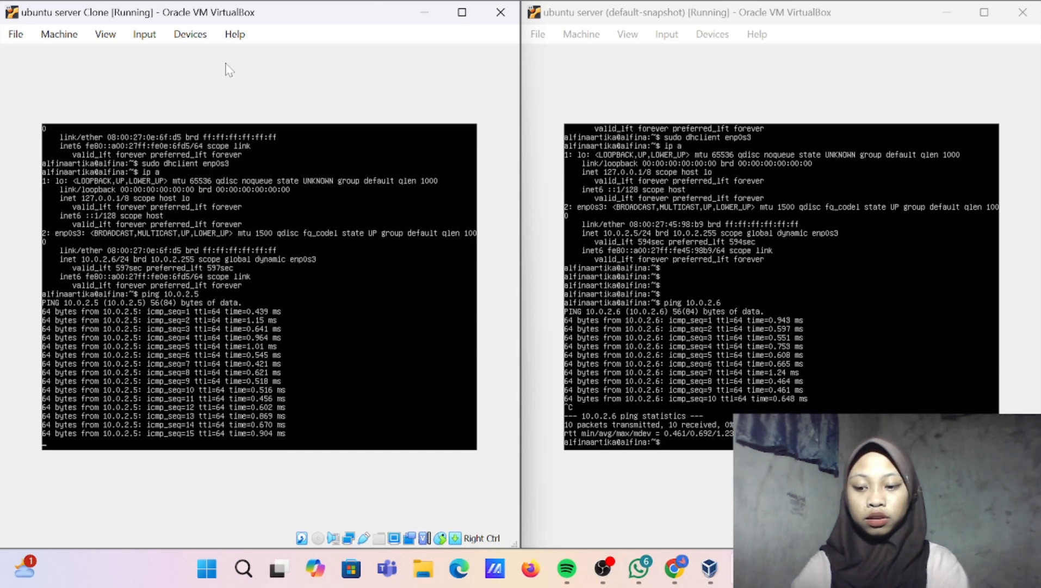
{"action": "key", "text": "ctrl+c"}
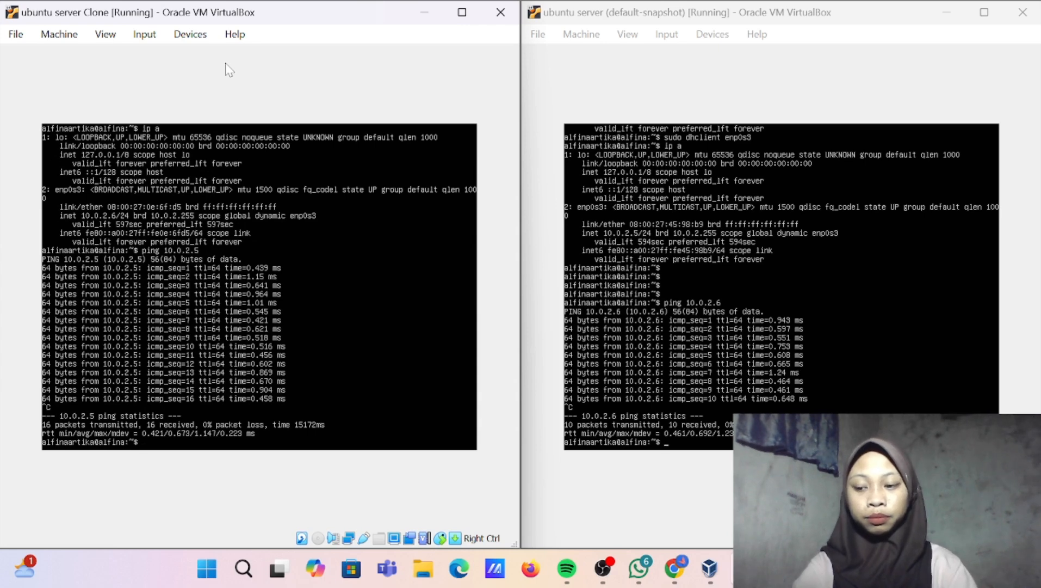
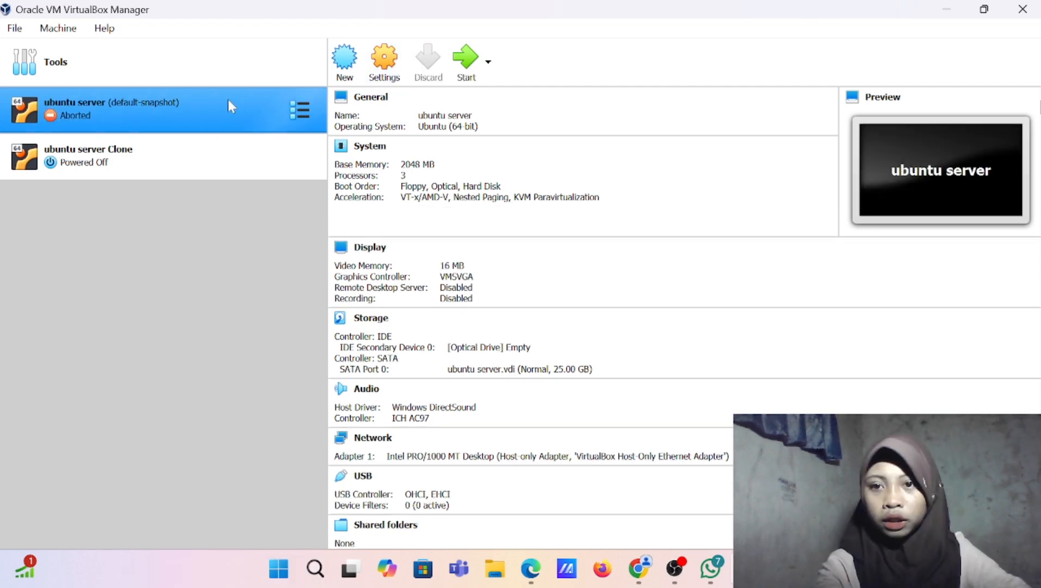
{"action": "left_click", "coordinate": [390, 78]}
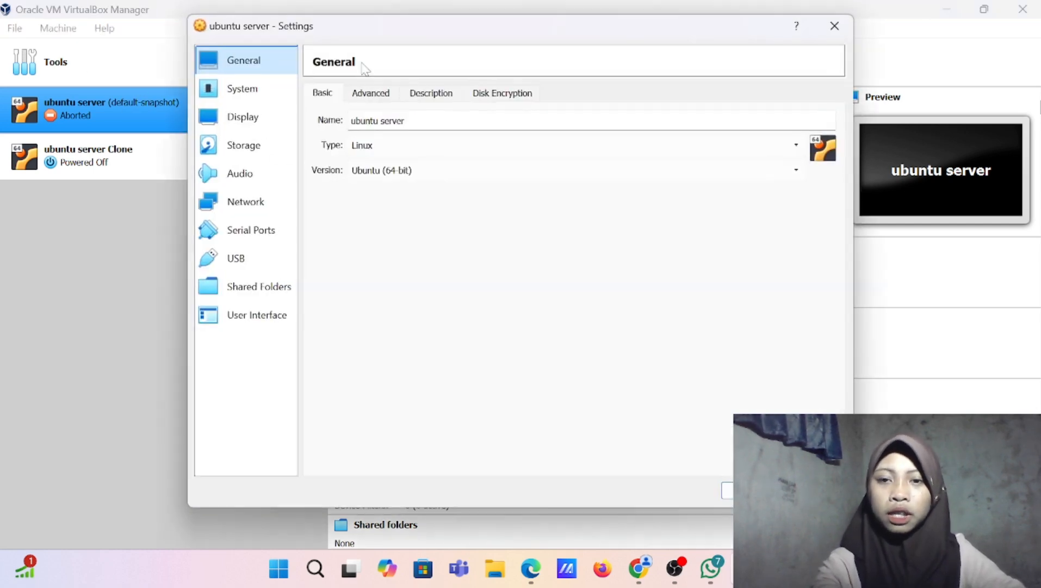
{"action": "left_click", "coordinate": [251, 212]}
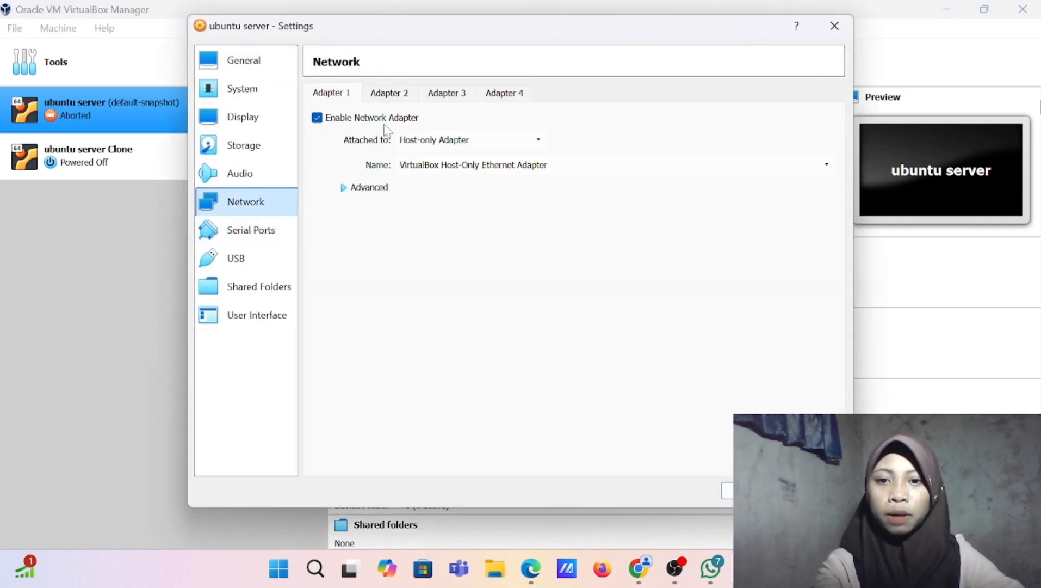
{"action": "left_click", "coordinate": [453, 140]}
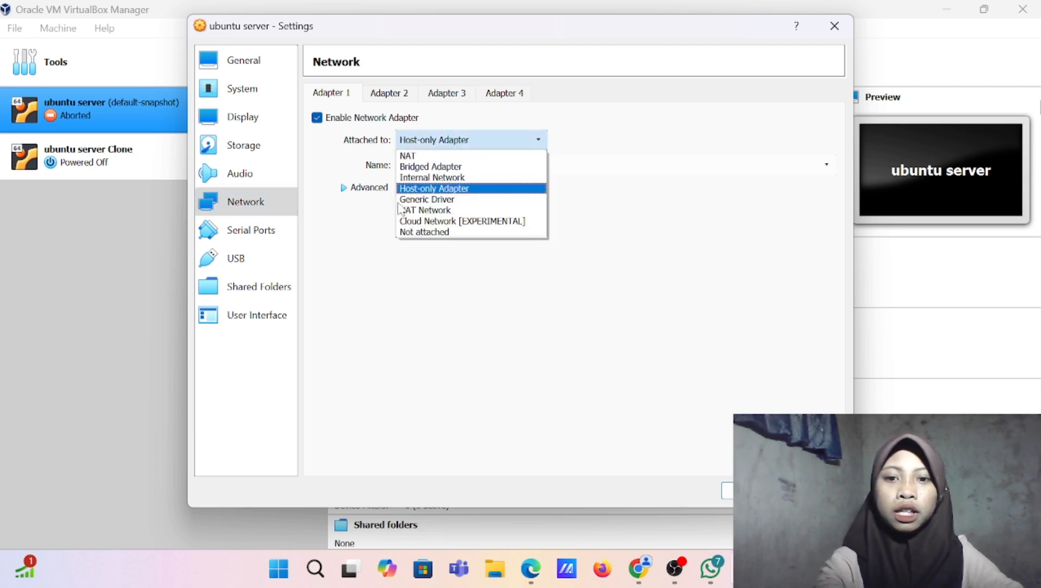
{"action": "left_click", "coordinate": [445, 188]}
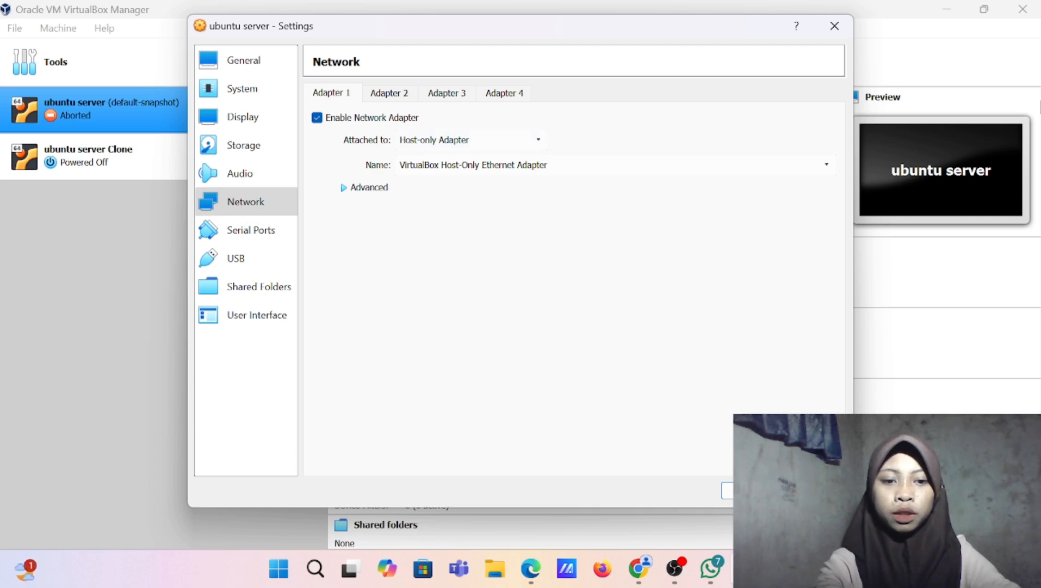
{"action": "left_click", "coordinate": [683, 169]}
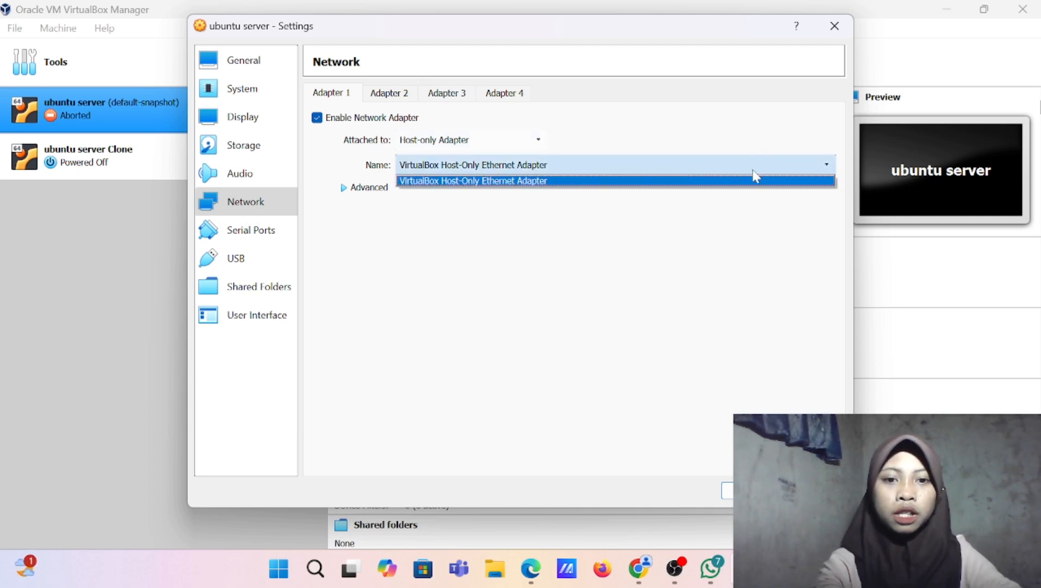
{"action": "left_click", "coordinate": [767, 177]}
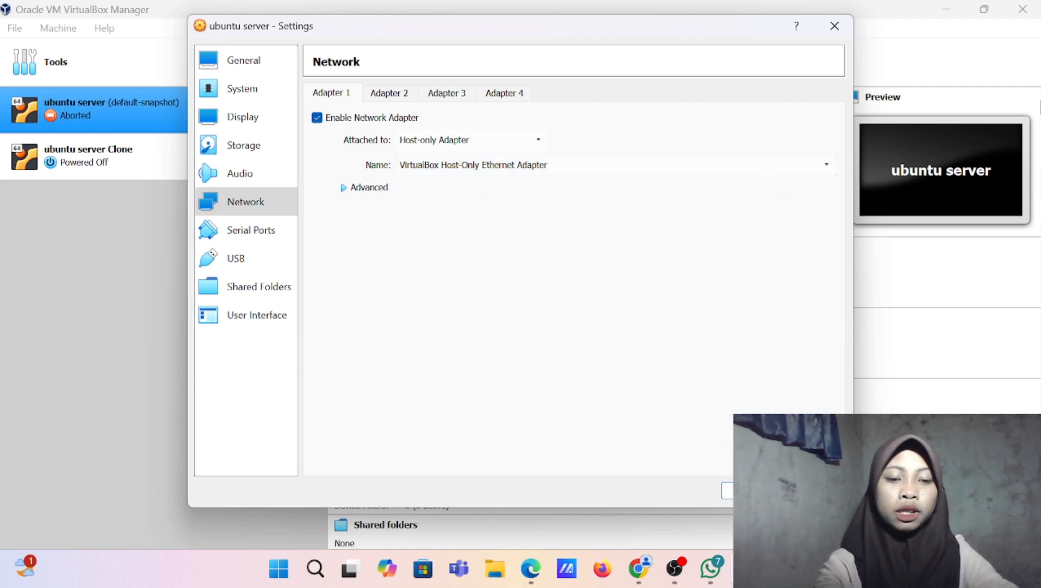
{"action": "left_click", "coordinate": [728, 490]}
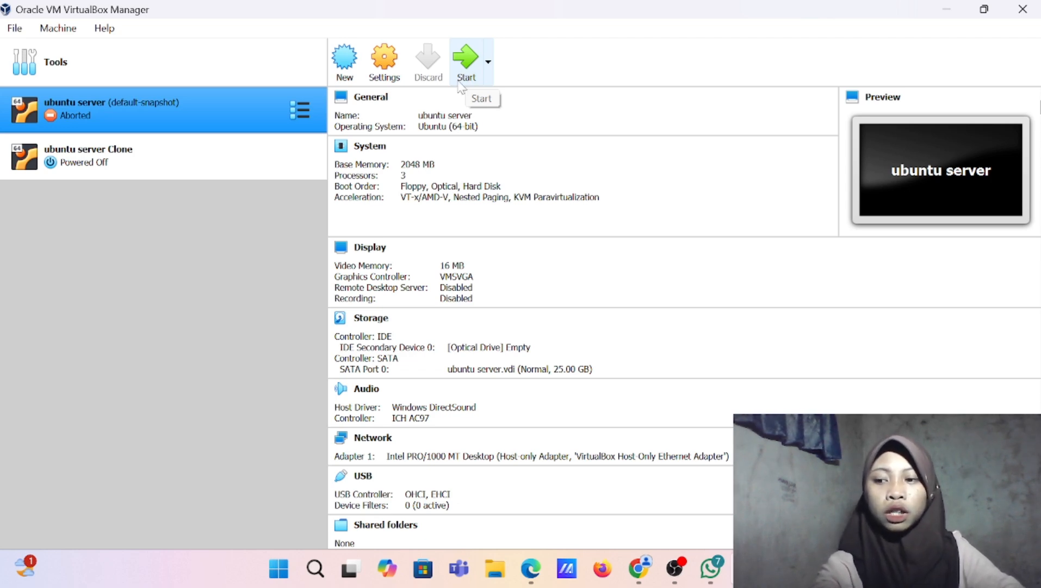
Start the ubuntu server VM and run 'sudo dhclient enp0s3' in its console
{"action": "left_click", "coordinate": [461, 87]}
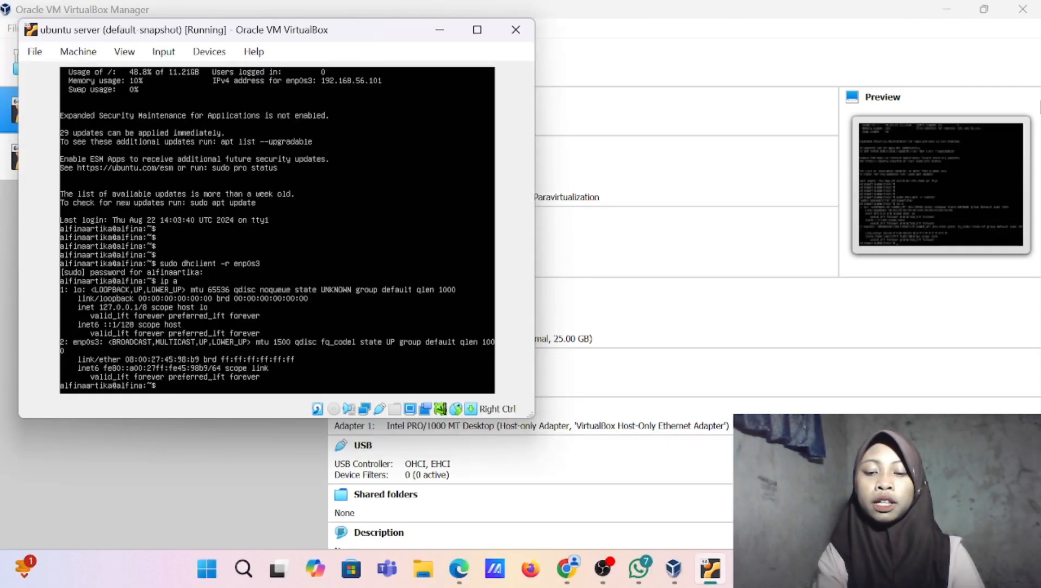
{"action": "type", "text": "s"}
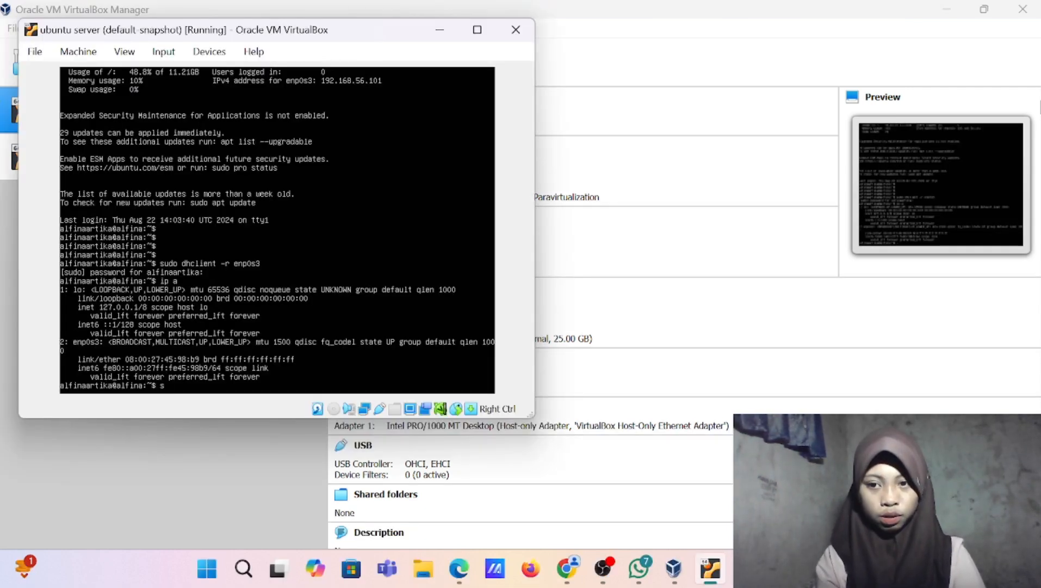
{"action": "type", "text": "ud"}
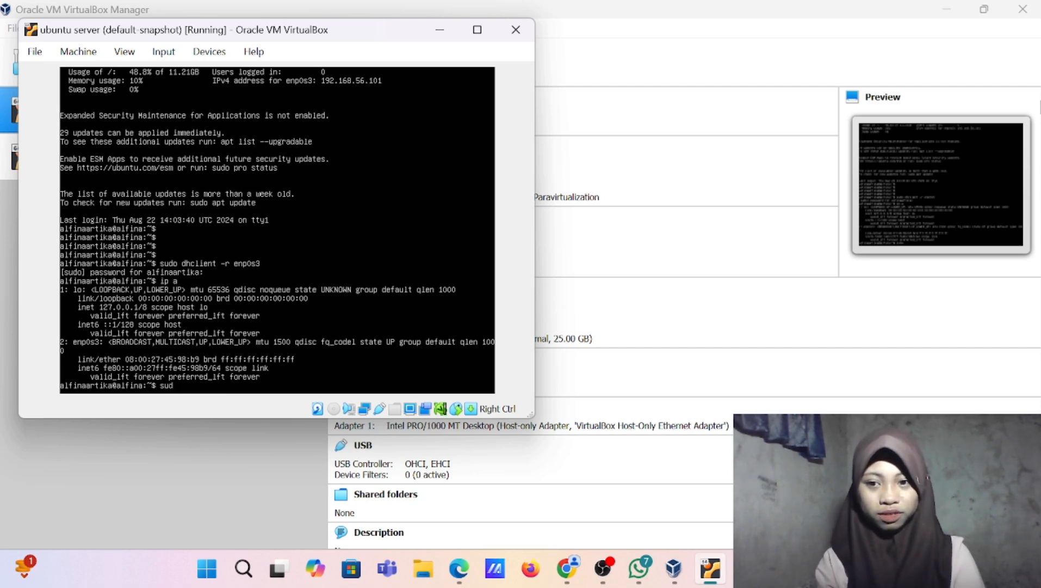
{"action": "type", "text": "ao"}
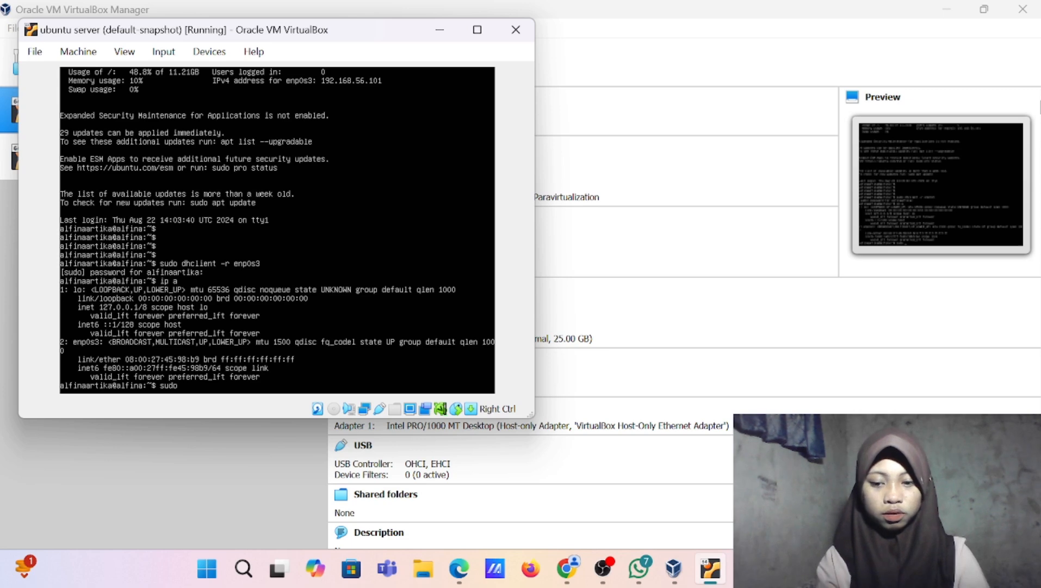
{"action": "type", "text": " dhcl"}
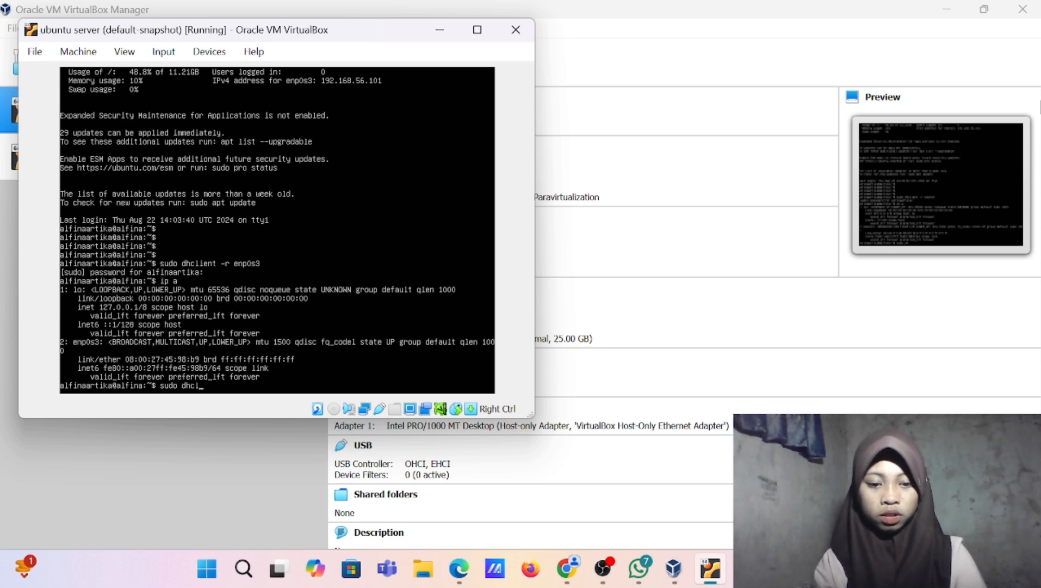
{"action": "type", "text": "ien"}
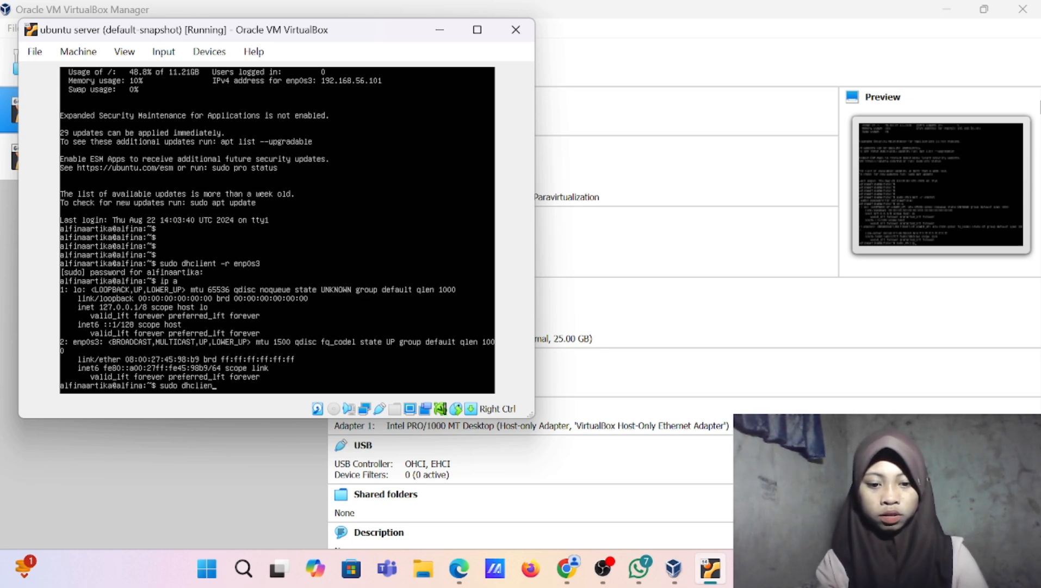
{"action": "type", "text": "t"}
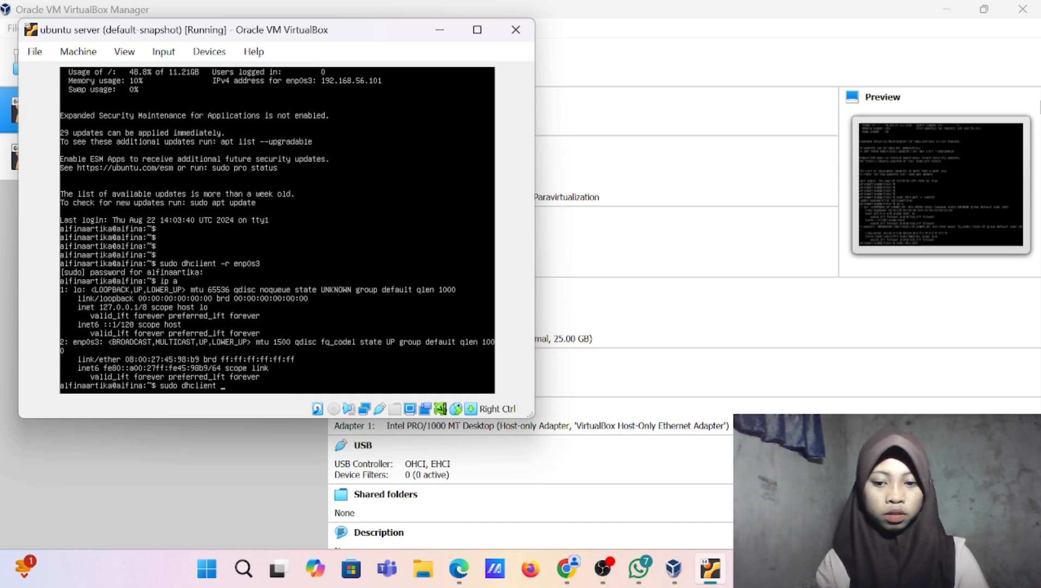
{"action": "type", "text": " enp0s"}
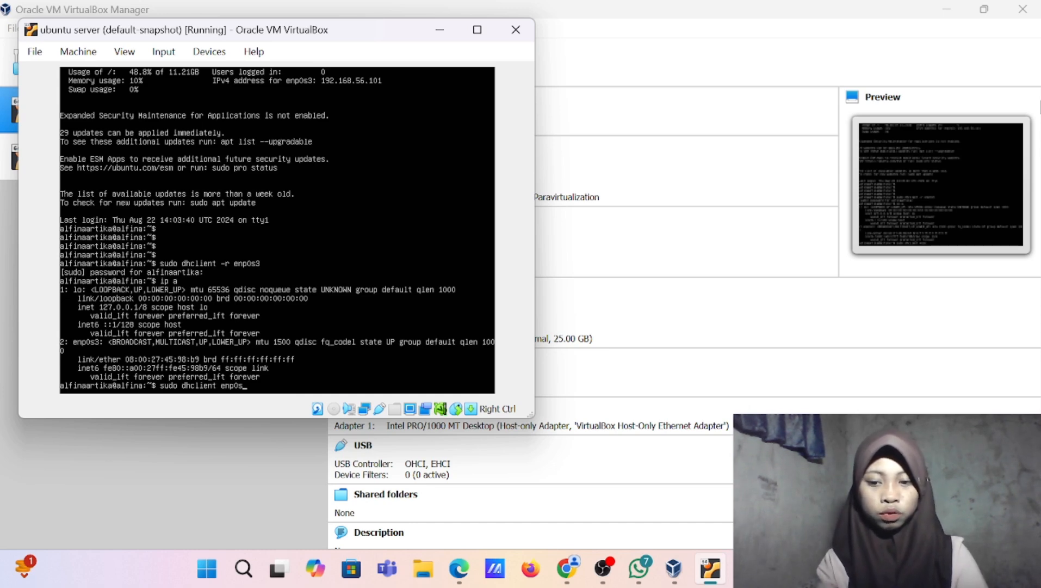
{"action": "type", "text": "3"}
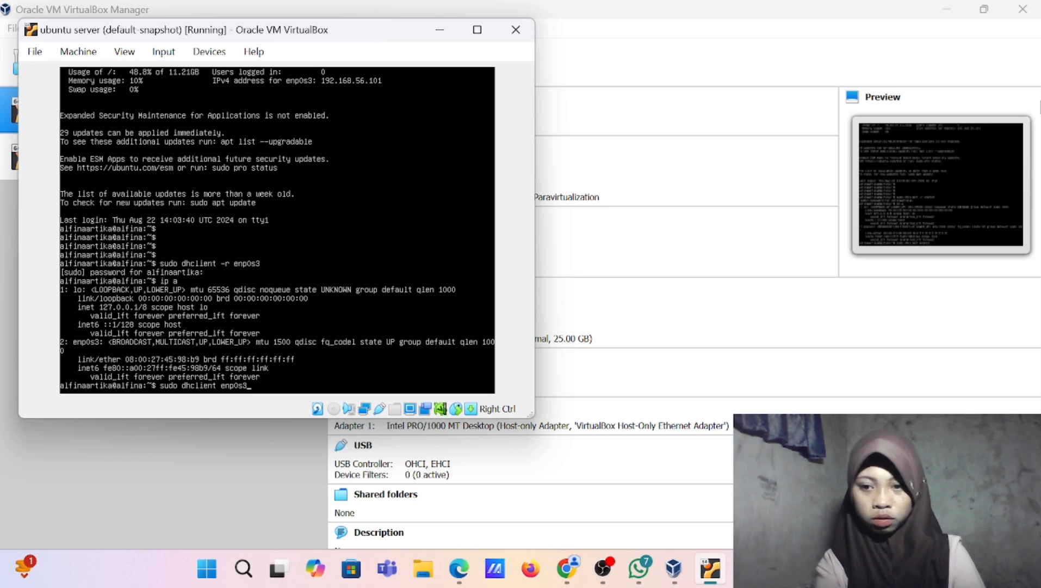
{"action": "key", "text": "Return"}
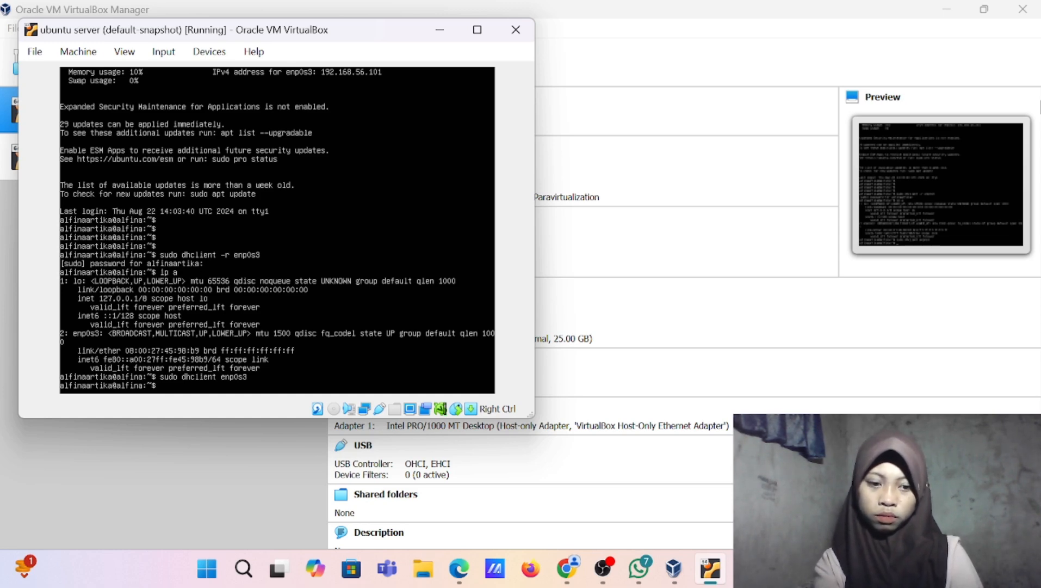
Submit a stray '10.10.10.10' line at the prompt, then type 'sudo dhclient -r enp0s3'
{"action": "type", "text": "ina:~$ 10."}
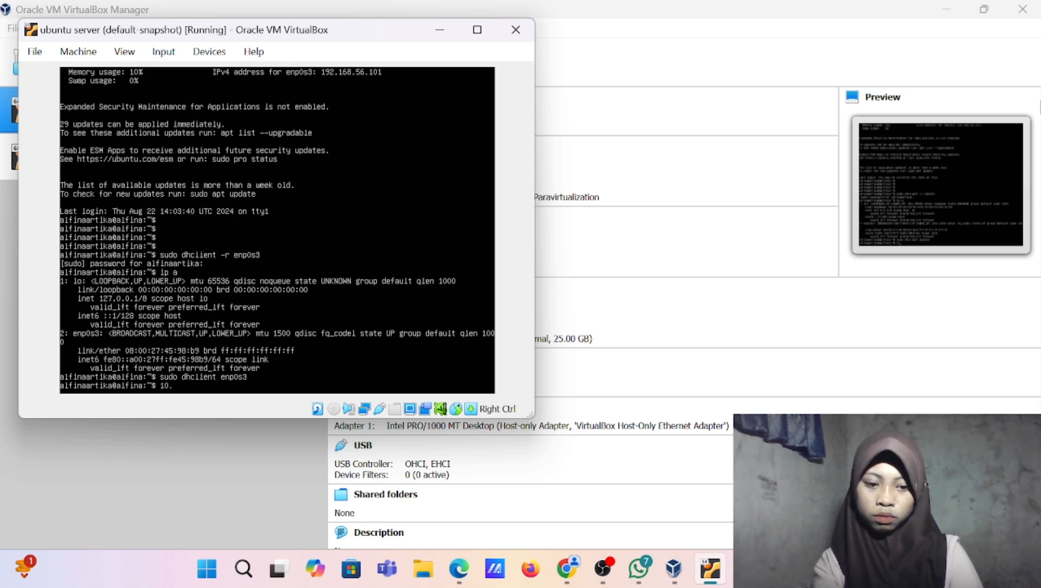
{"action": "type", "text": "10.10"}
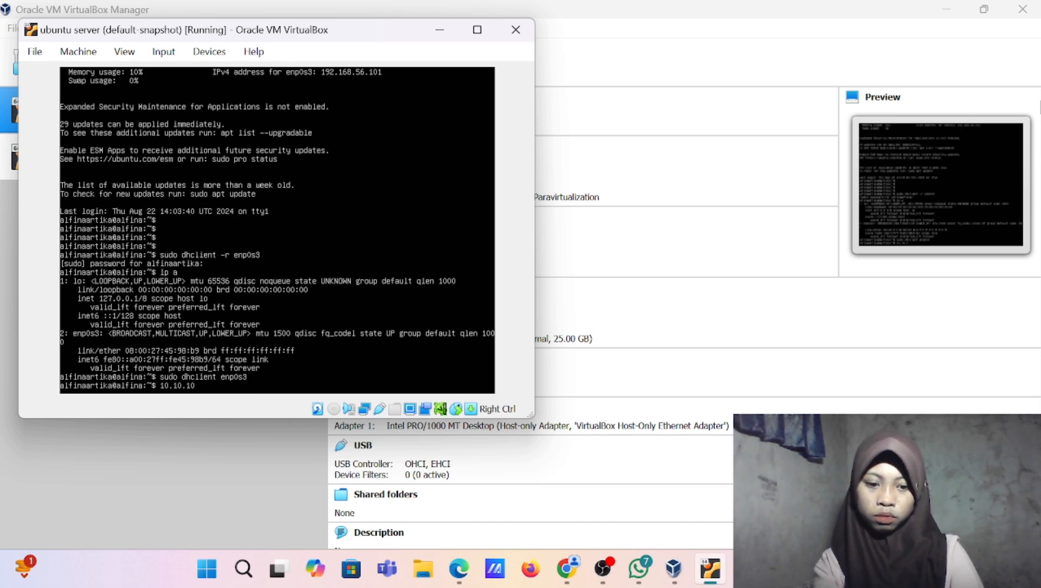
{"action": "type", "text": ".10"}
{"action": "key", "text": "Return"}
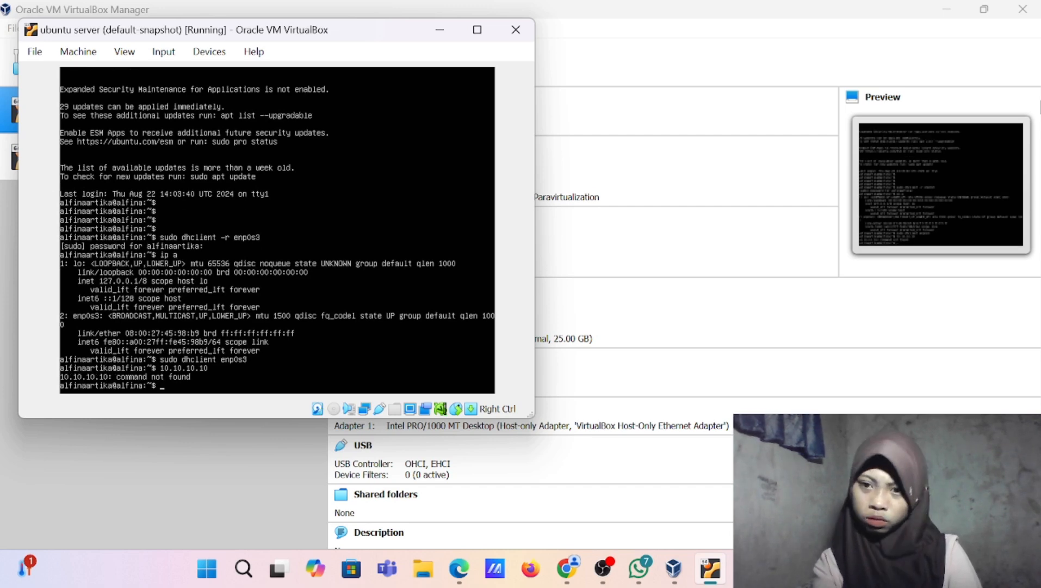
{"action": "type", "text": "sudo"}
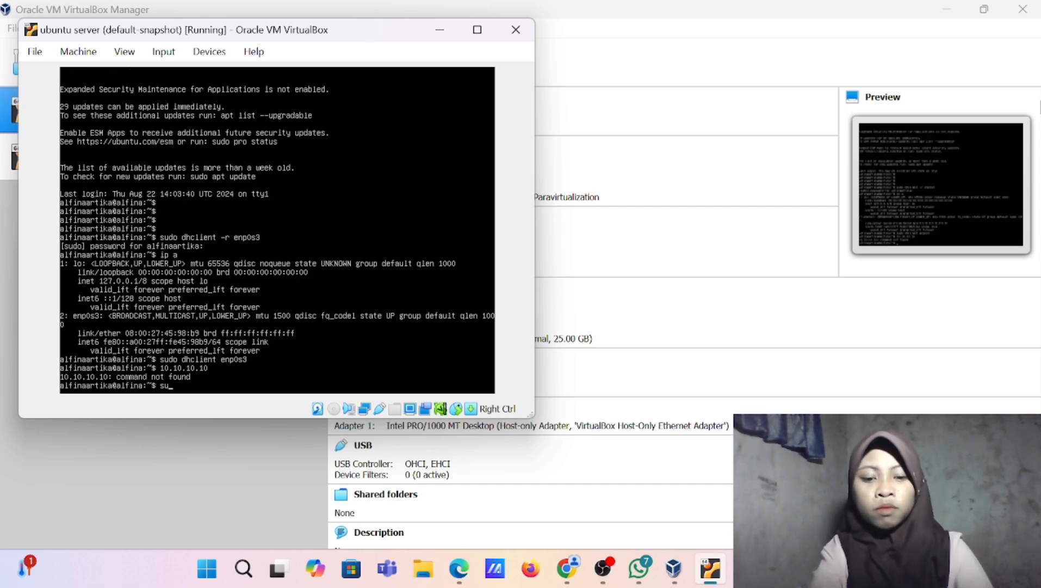
{"action": "type", "text": " d"}
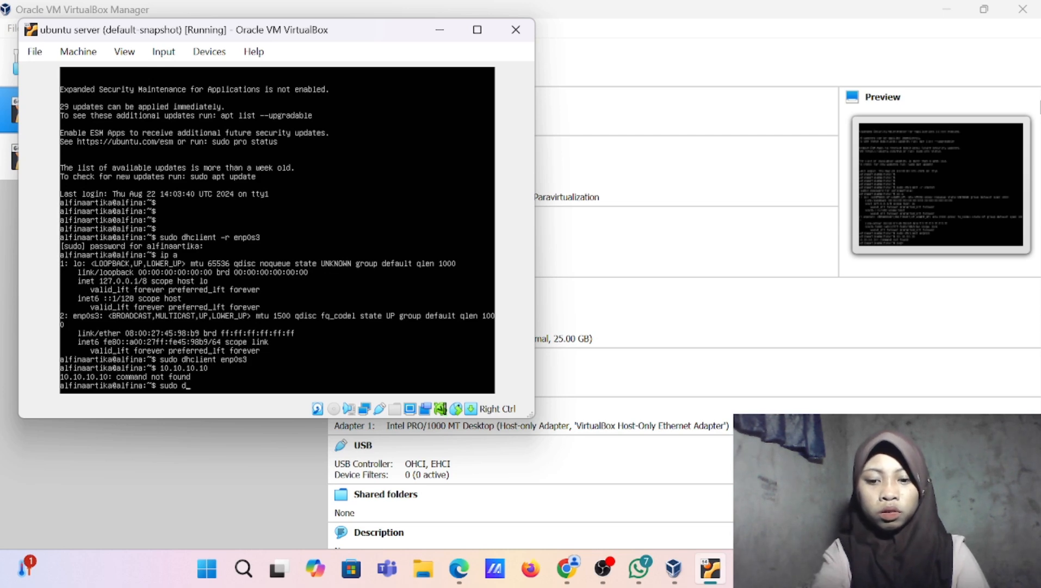
{"action": "type", "text": "hclient"}
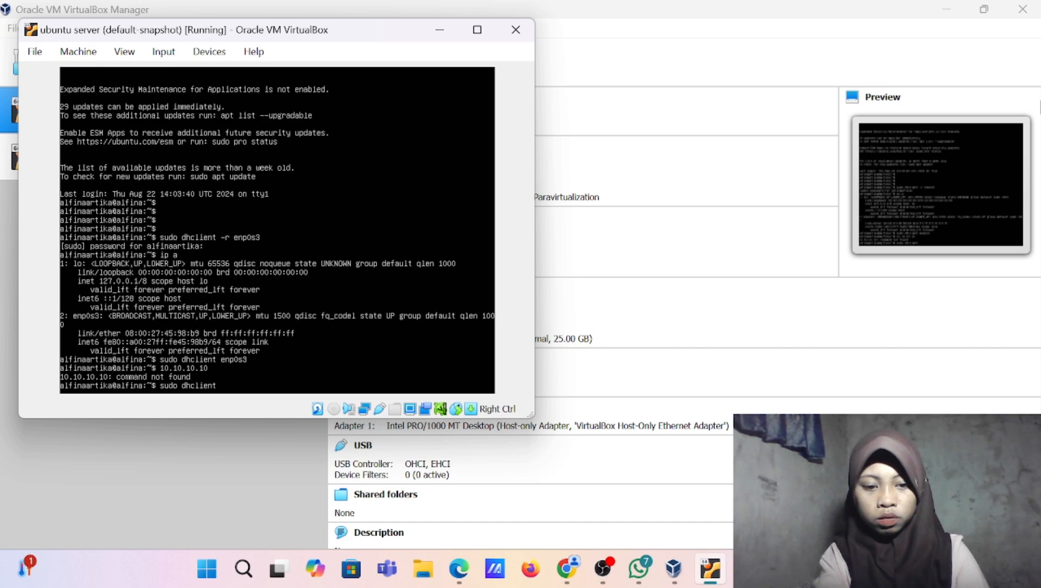
{"action": "type", "text": " -r e"}
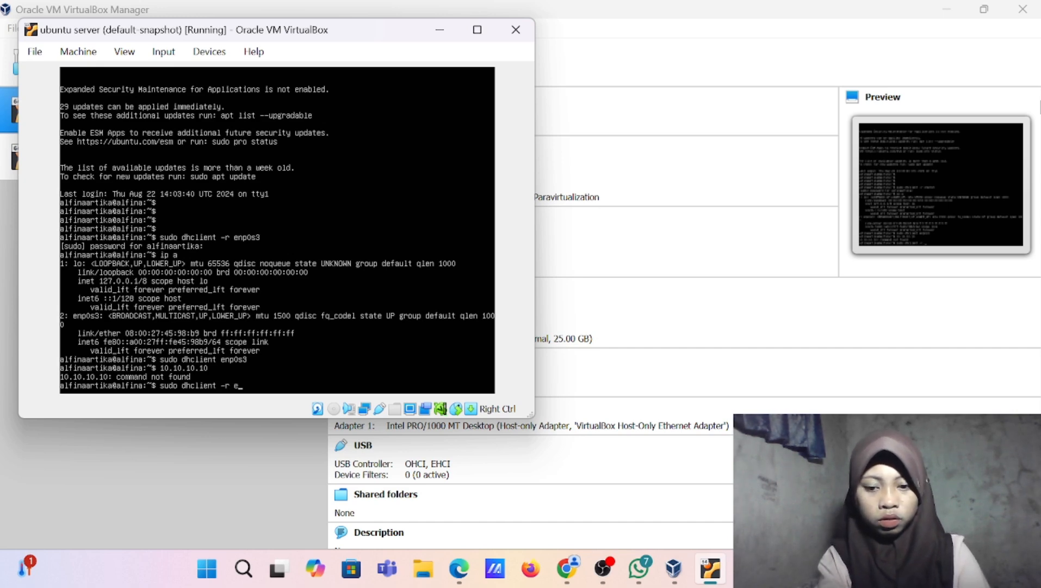
{"action": "type", "text": "npos"}
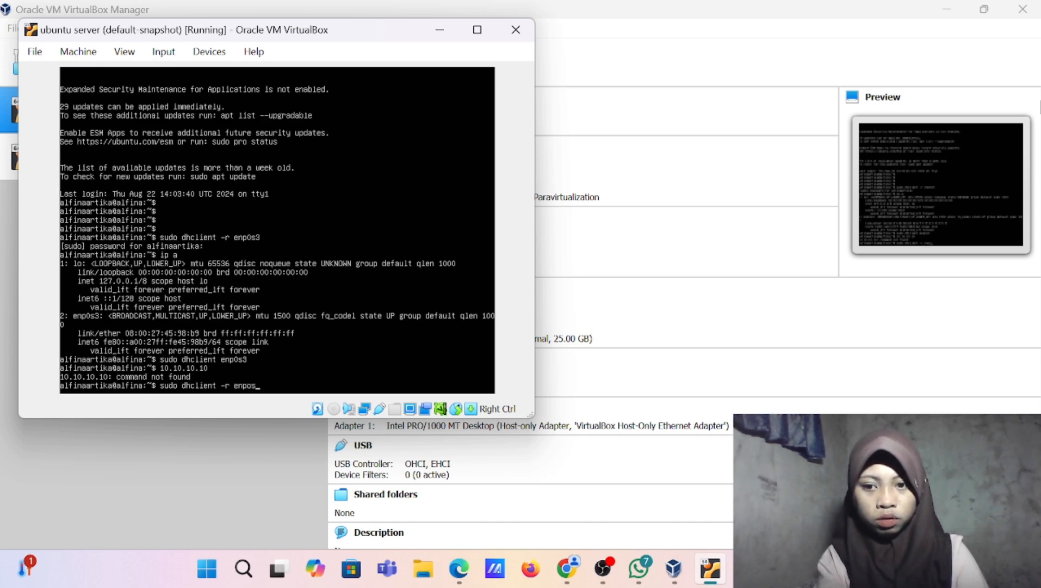
{"action": "key", "text": "BackSpace"}
{"action": "key", "text": "BackSpace"}
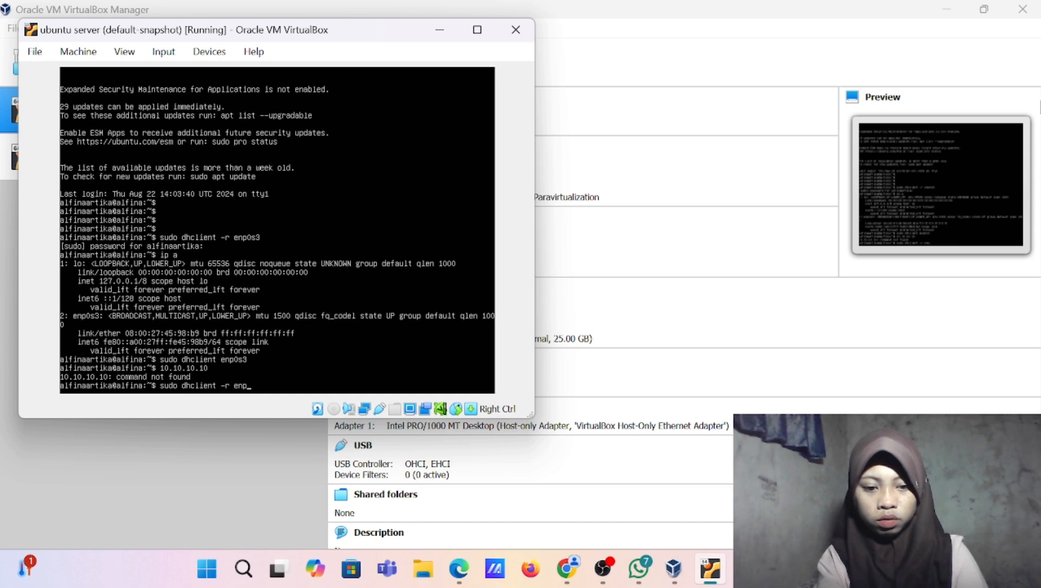
{"action": "type", "text": "0s3"}
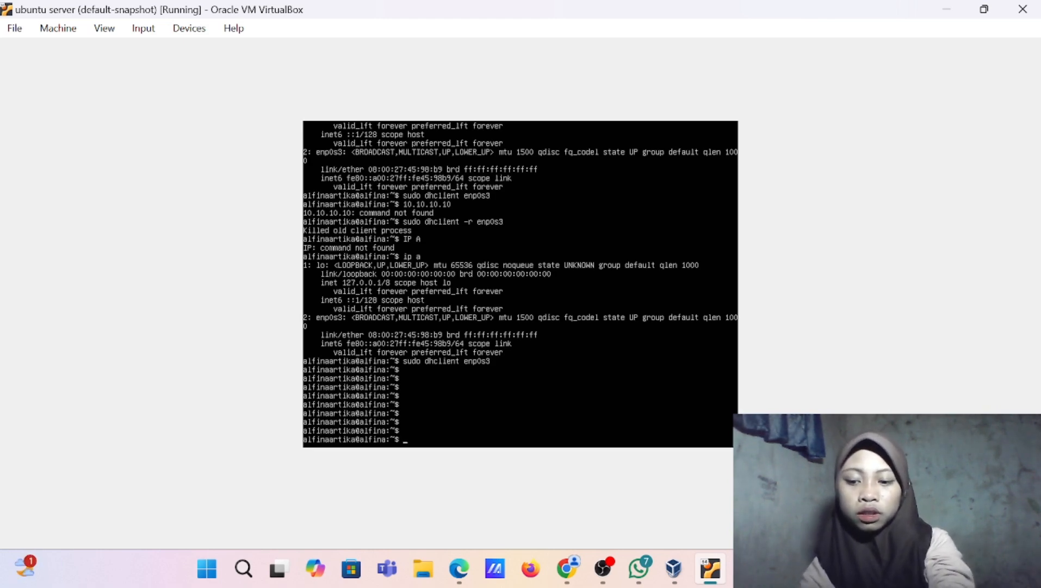
Release the enp0s3 DHCP lease with 'sudo dhclient -r enp0s3'
{"action": "type", "text": "su"}
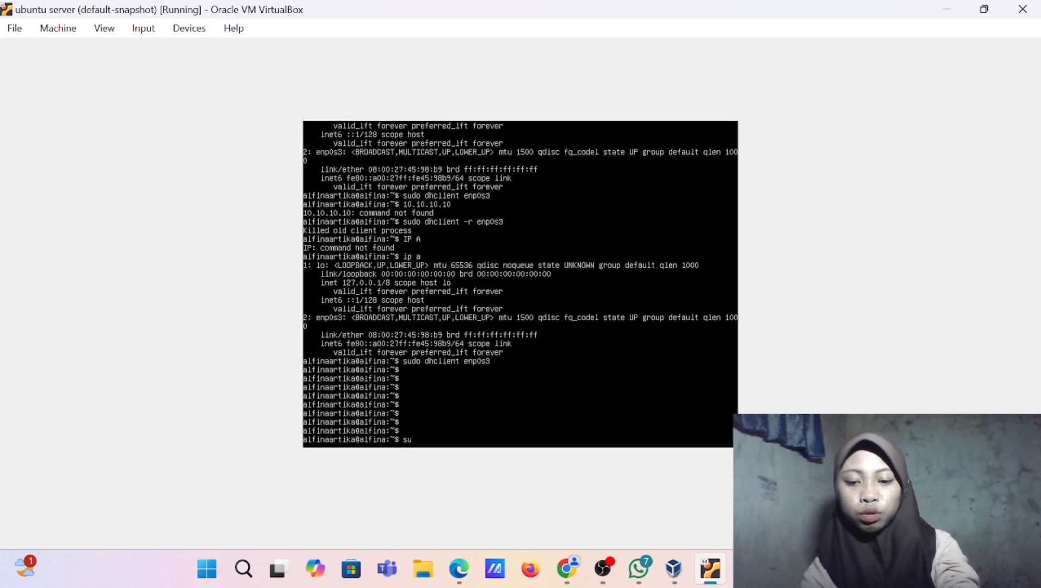
{"action": "type", "text": "do "}
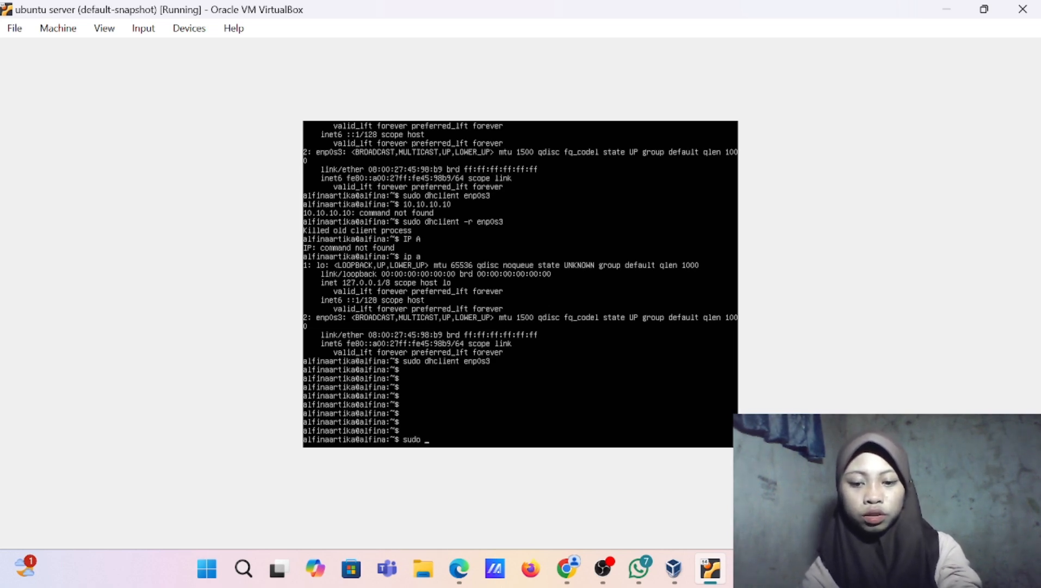
{"action": "type", "text": "dh"}
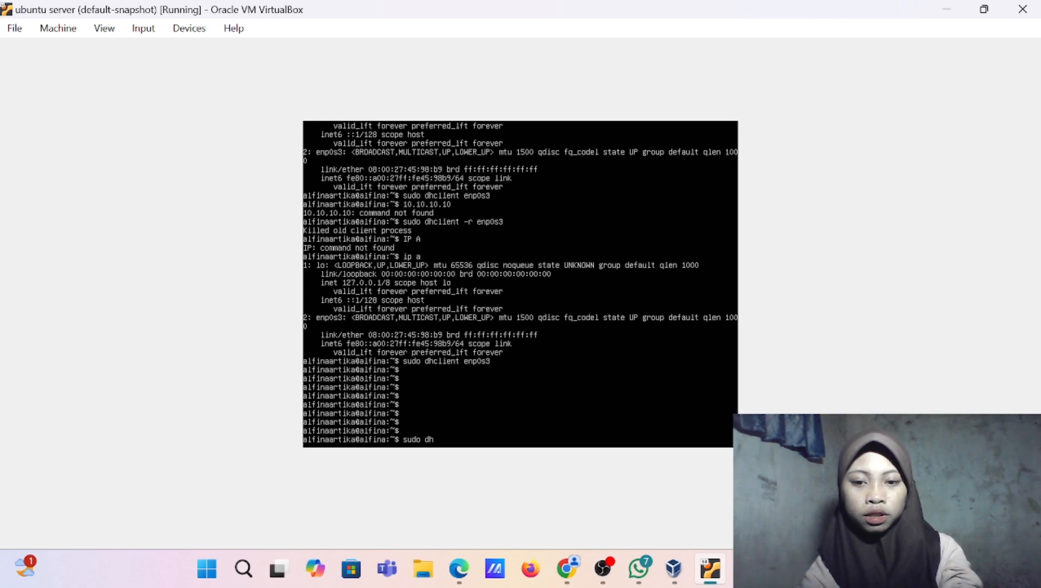
{"action": "type", "text": "client"}
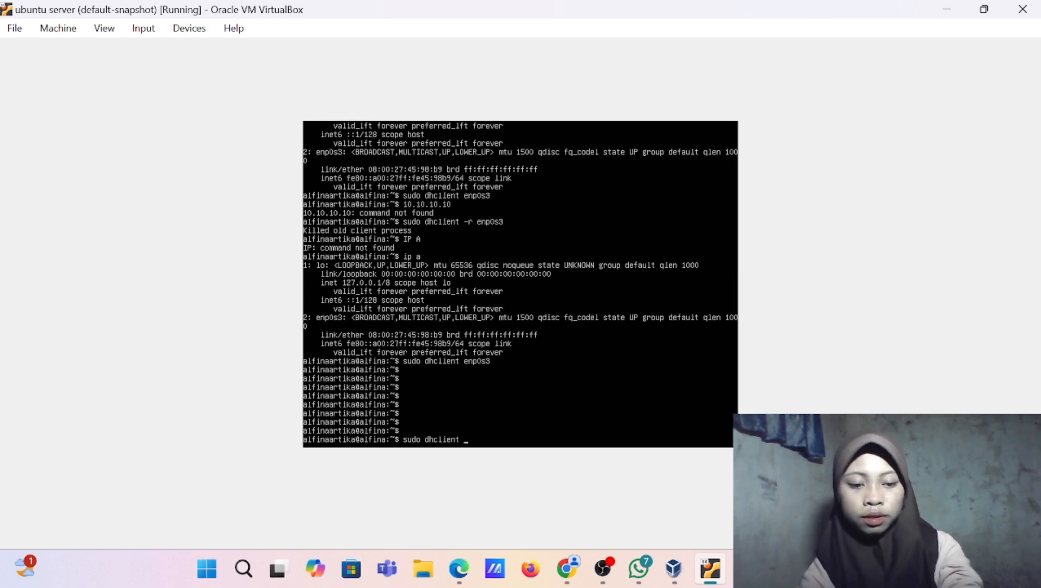
{"action": "type", "text": " -r"}
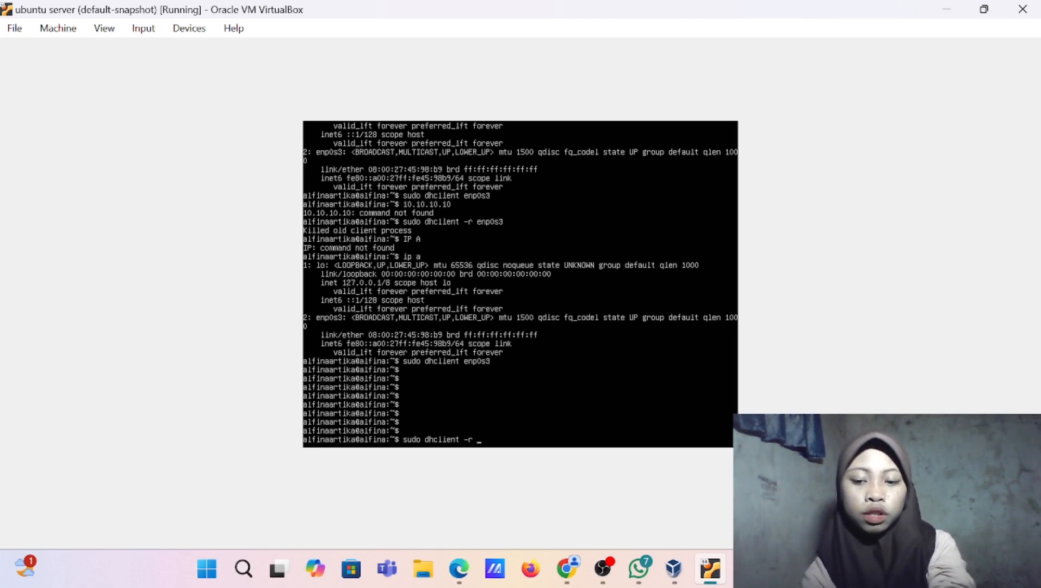
{"action": "type", "text": " e"}
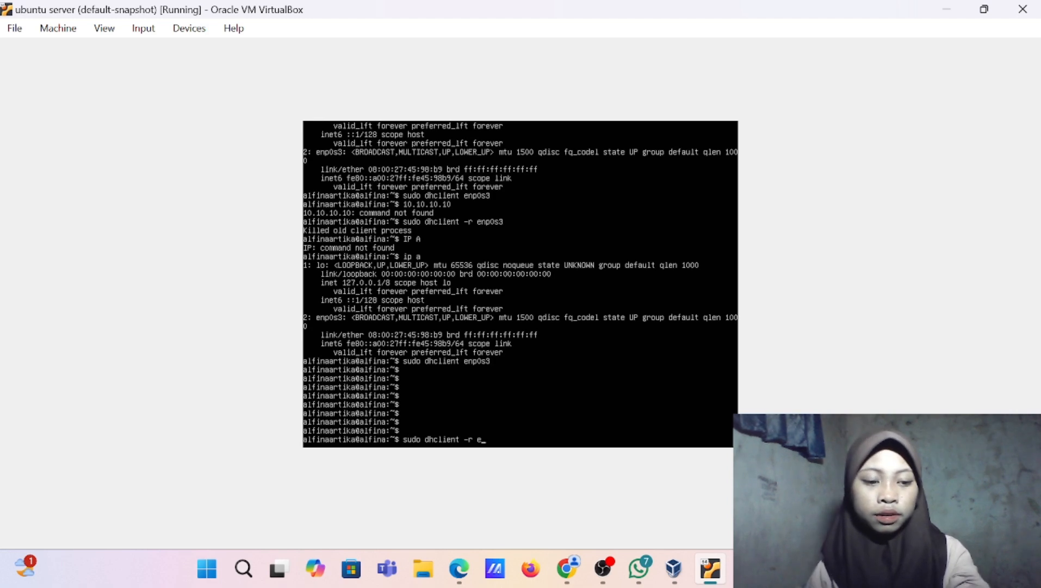
{"action": "key", "text": "BackSpace"}
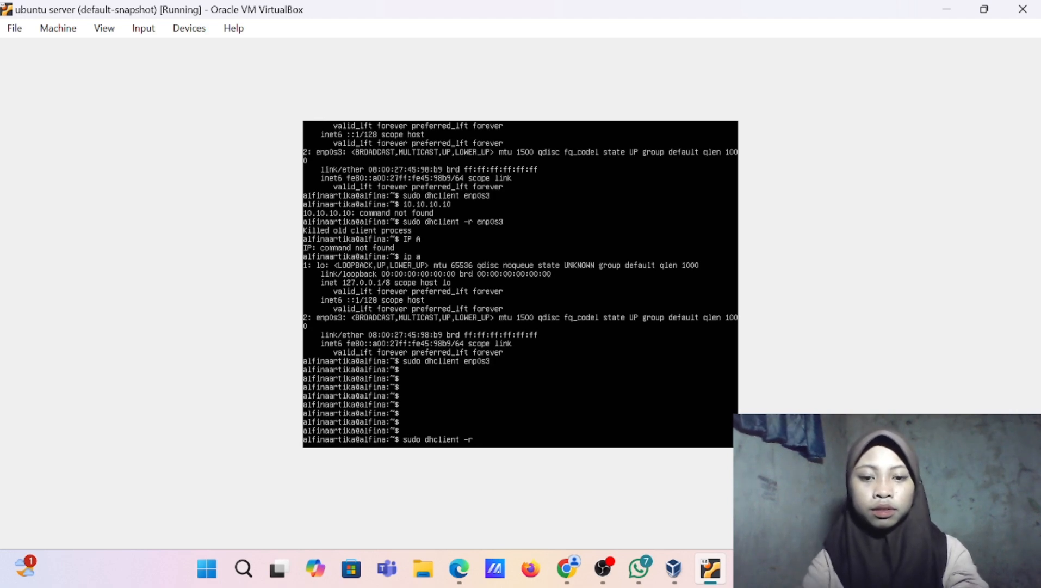
{"action": "type", "text": "enp0s3"}
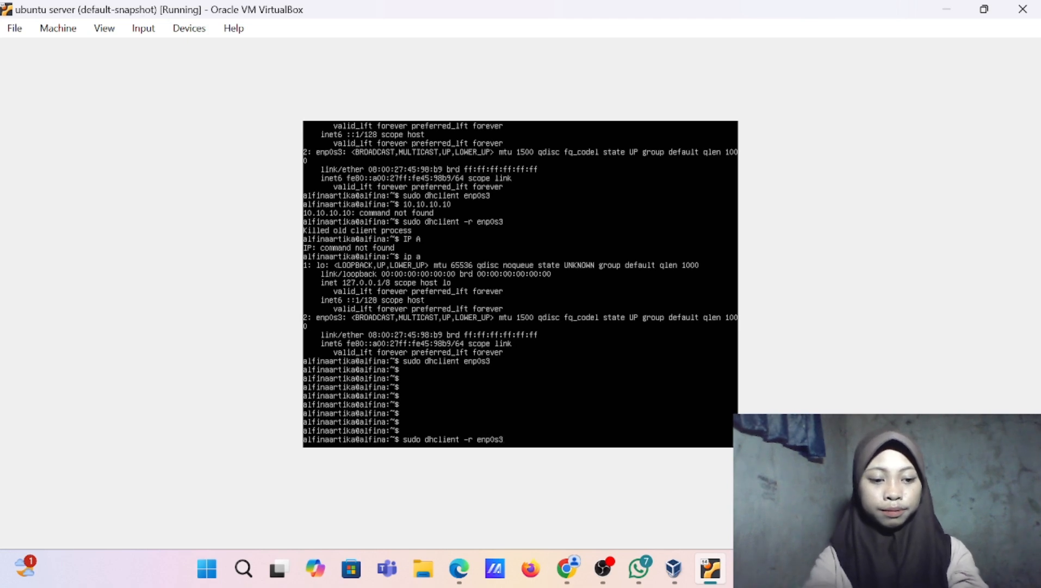
{"action": "key", "text": "Return"}
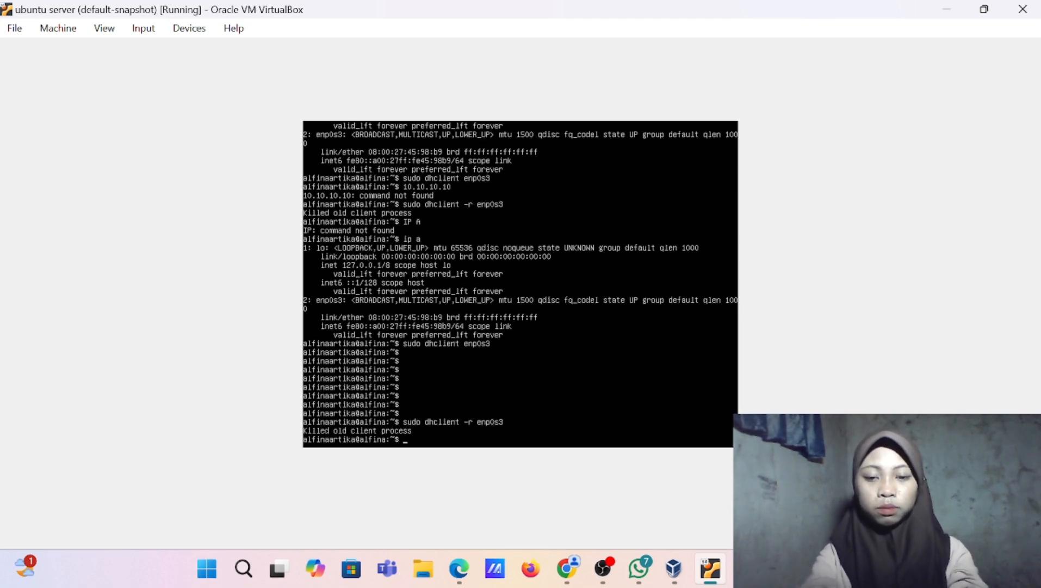
Run 'ip a' to confirm enp0s3 still has no IPv4 address
{"action": "type", "text": "ipm"}
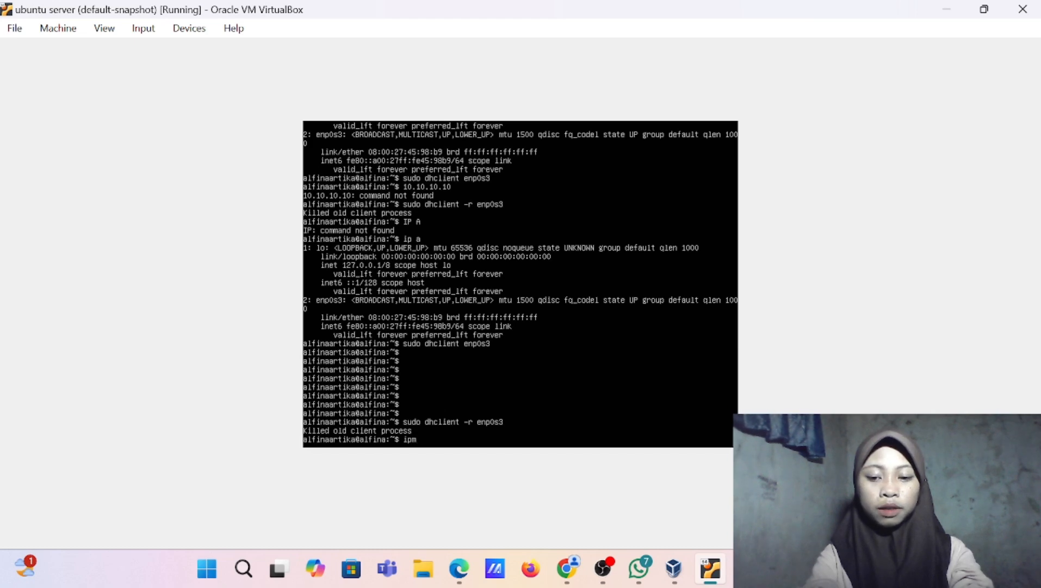
{"action": "key", "text": "BackSpace"}
{"action": "type", "text": "a"}
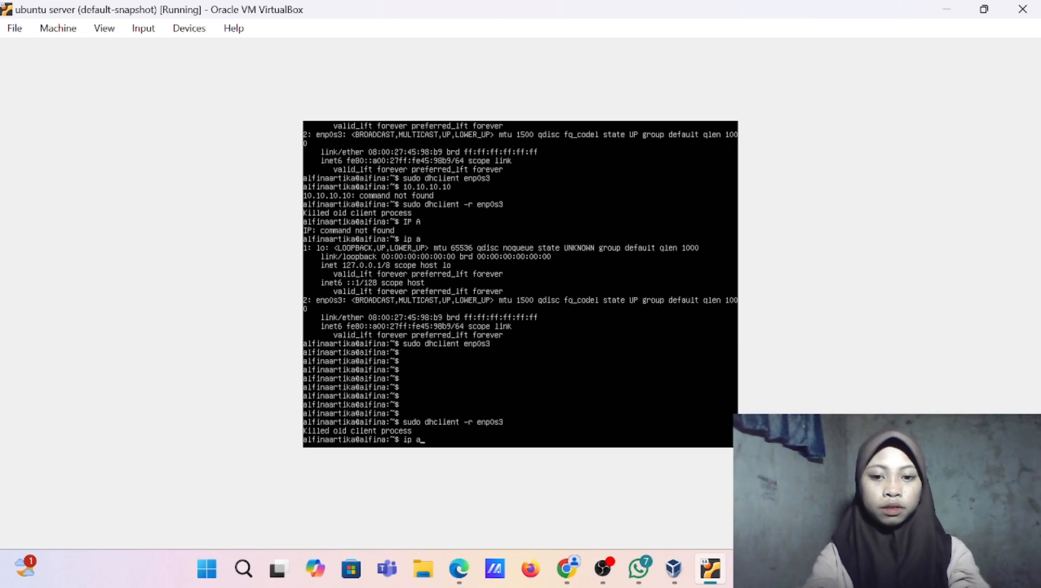
{"action": "key", "text": "Return"}
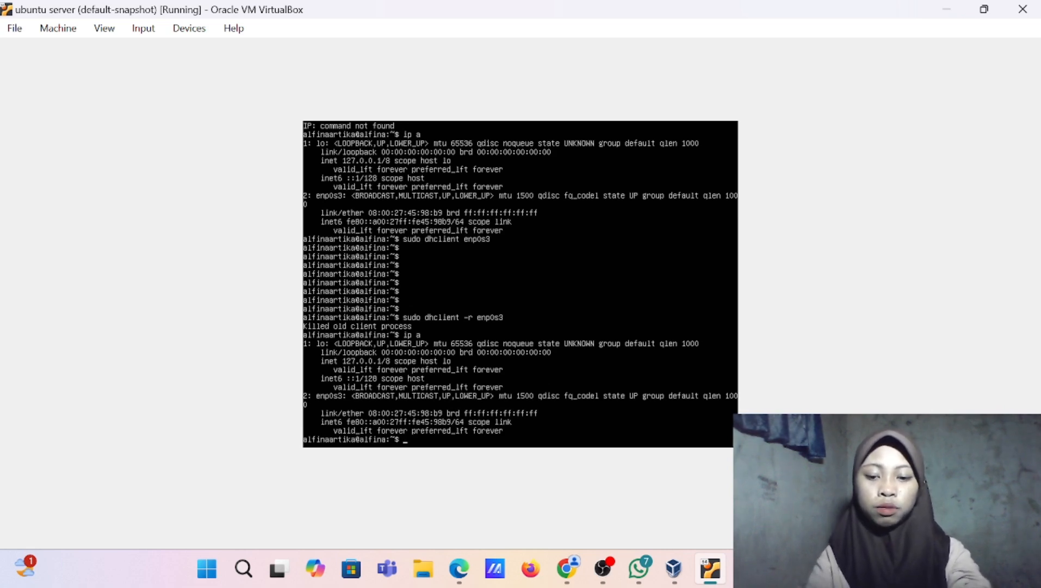
Request a lease with 'sudo dhclient enp0s3', check 192.168.56.102/24 via ip a, and minimize the VM
{"action": "type", "text": "sudo dhcl"}
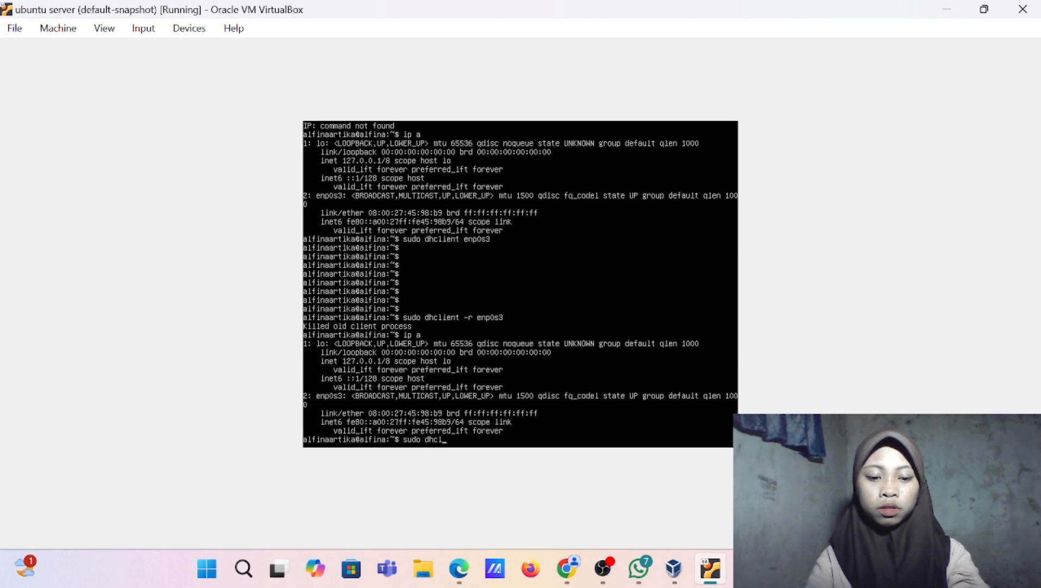
{"action": "type", "text": "ient"}
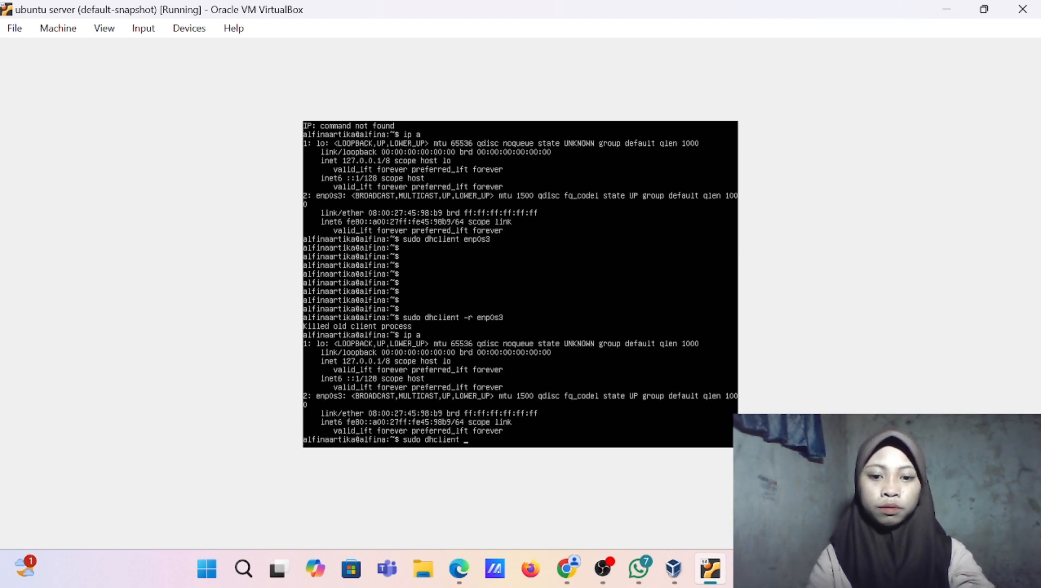
{"action": "type", "text": " enp0"}
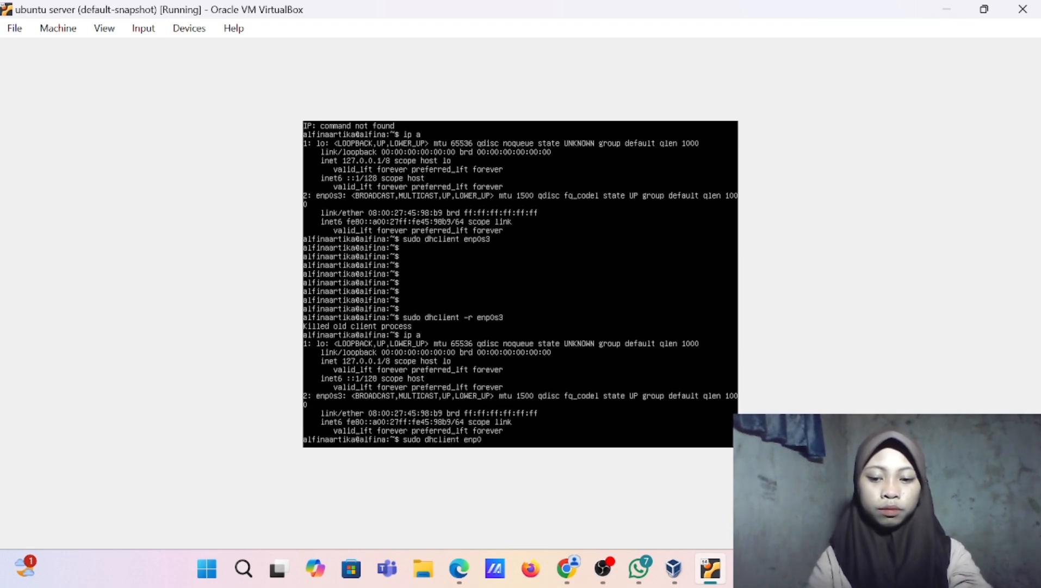
{"action": "type", "text": "s3"}
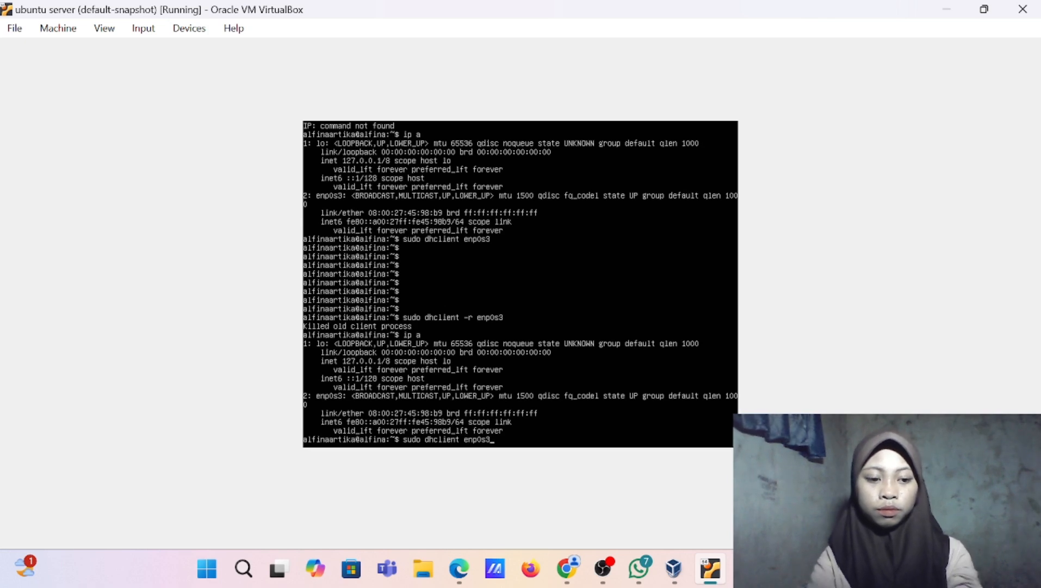
{"action": "key", "text": "Return"}
{"action": "type", "text": "ip a"}
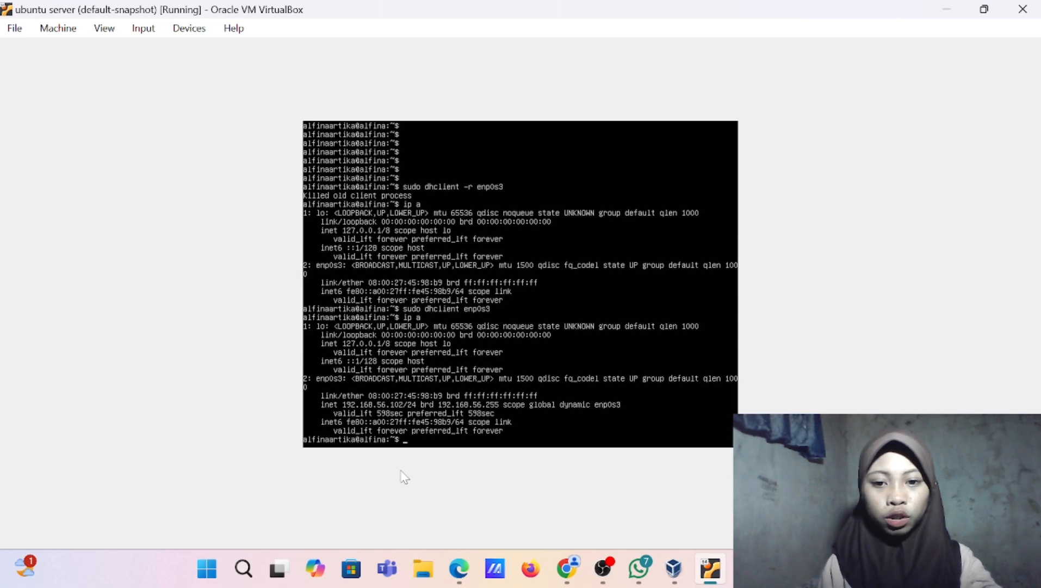
{"action": "left_click", "coordinate": [947, 10]}
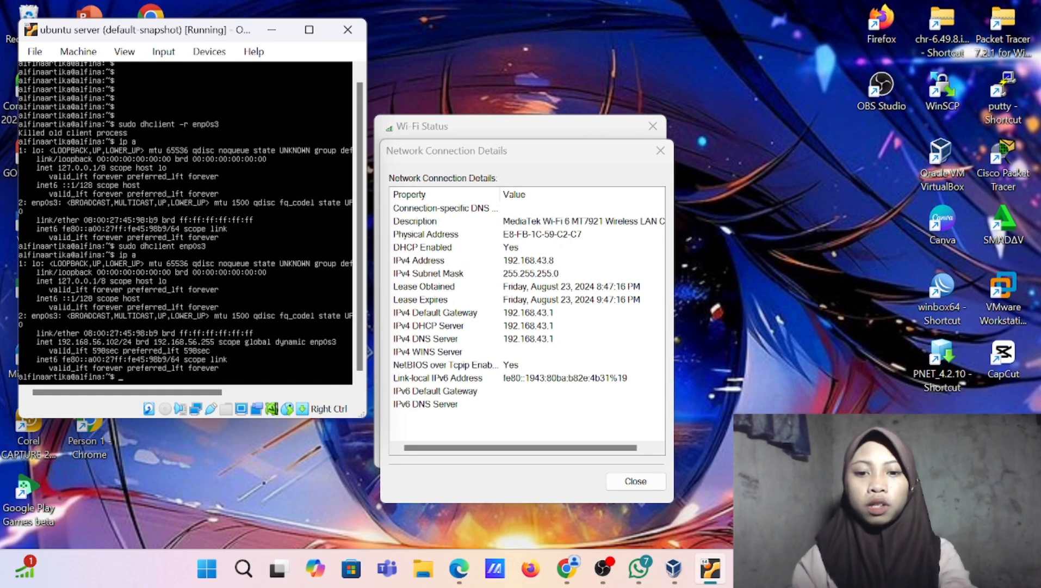
Ping the host at 192.168.43.8 from the server, which fails with 'Network is unreachable'
{"action": "type", "text": "pin"}
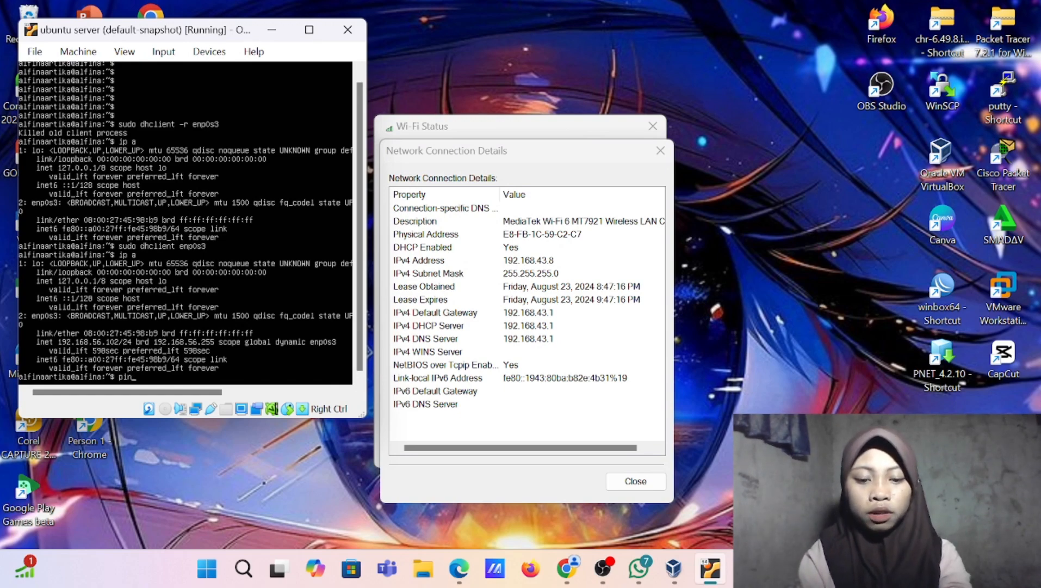
{"action": "type", "text": "g"}
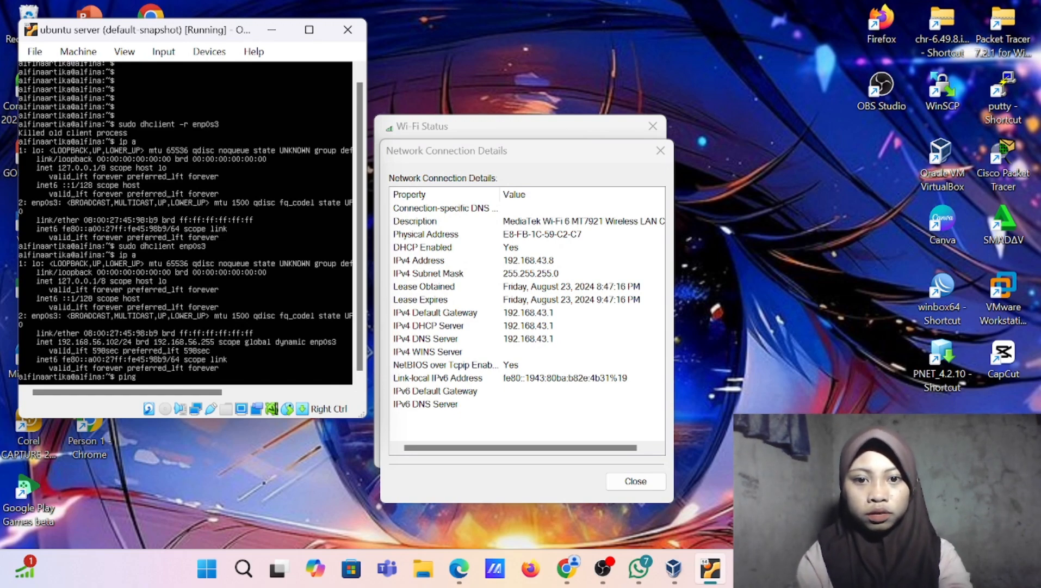
{"action": "type", "text": " 19"}
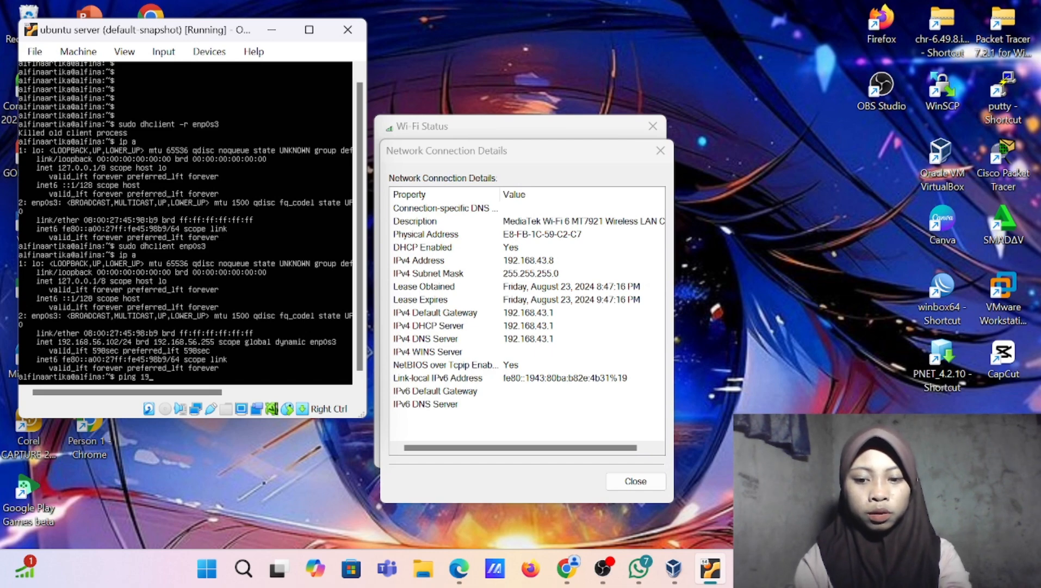
{"action": "type", "text": "2.2"}
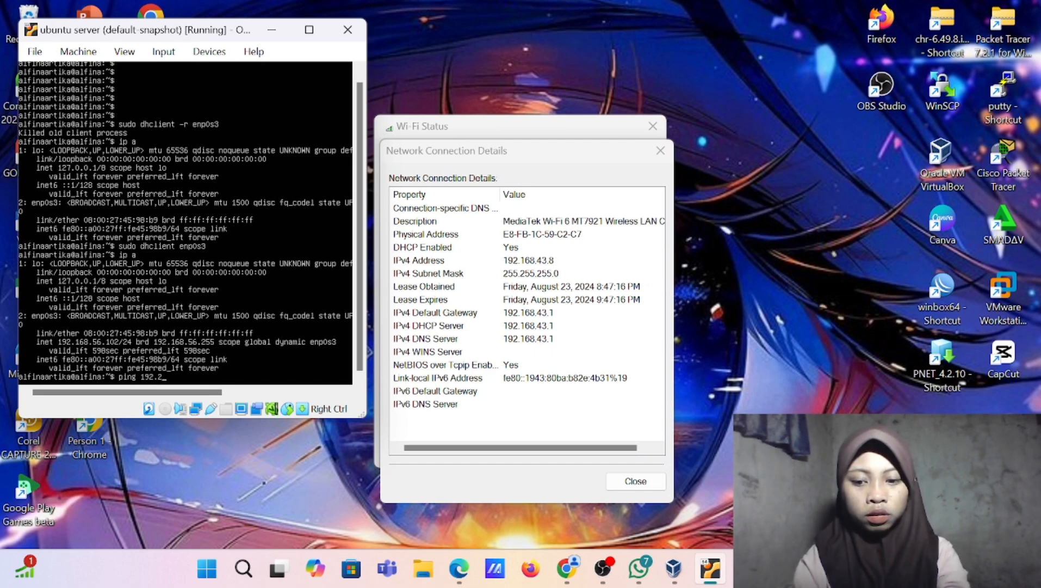
{"action": "type", "text": "55"}
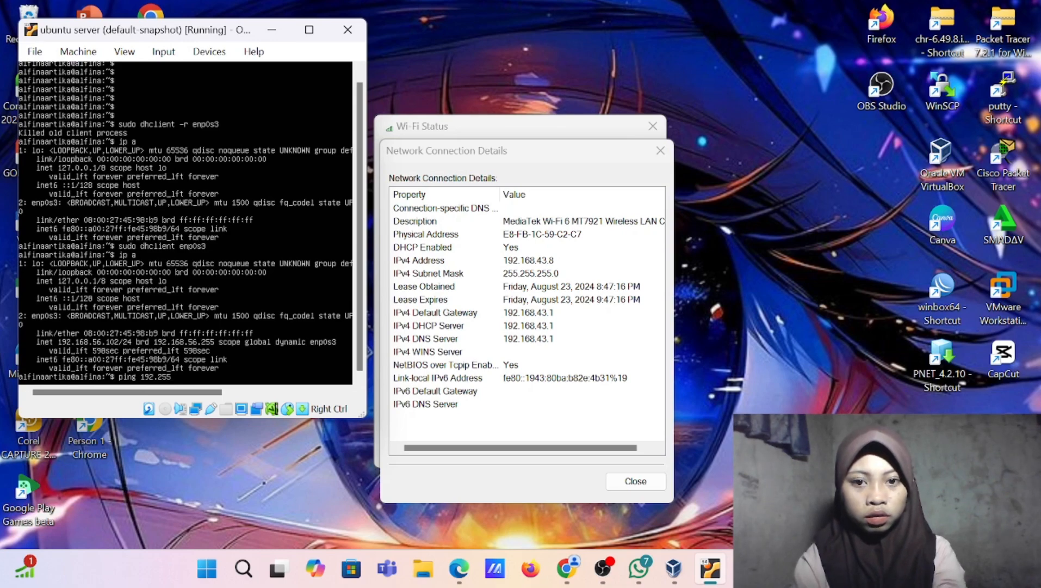
{"action": "key", "text": "BackSpace"}
{"action": "key", "text": "BackSpace"}
{"action": "key", "text": "BackSpace"}
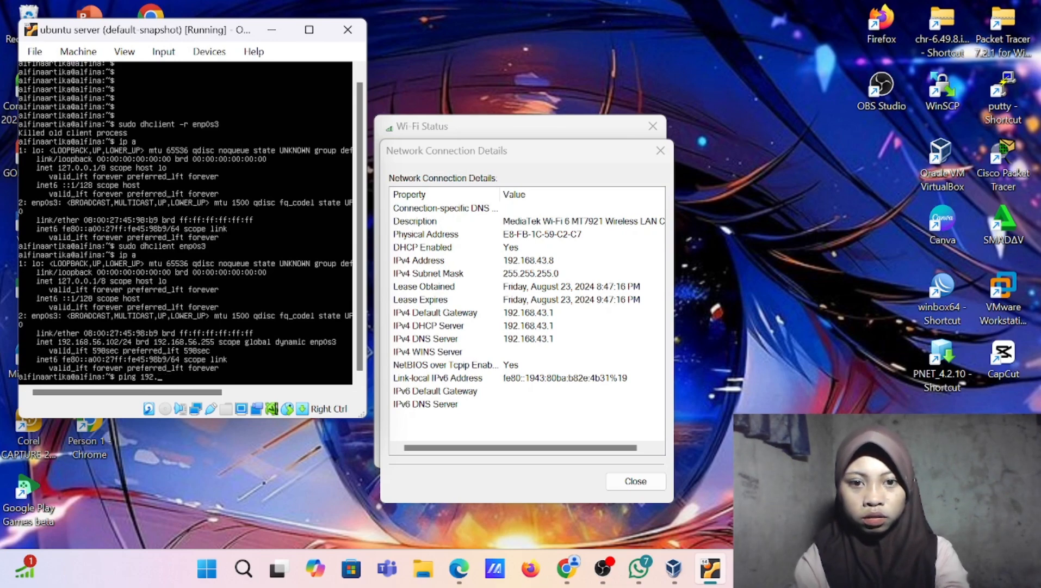
{"action": "type", "text": "16"}
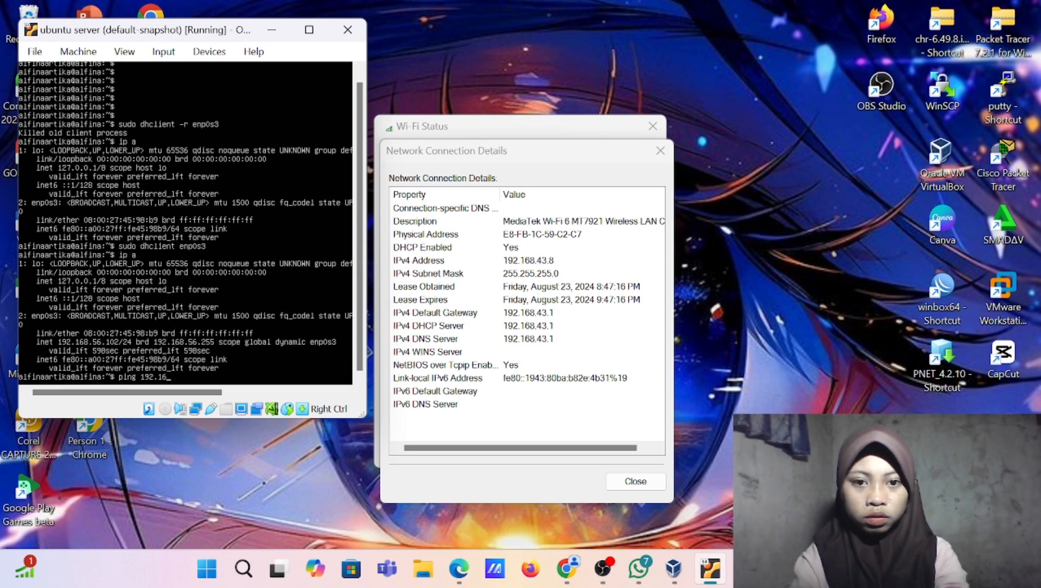
{"action": "type", "text": "8."}
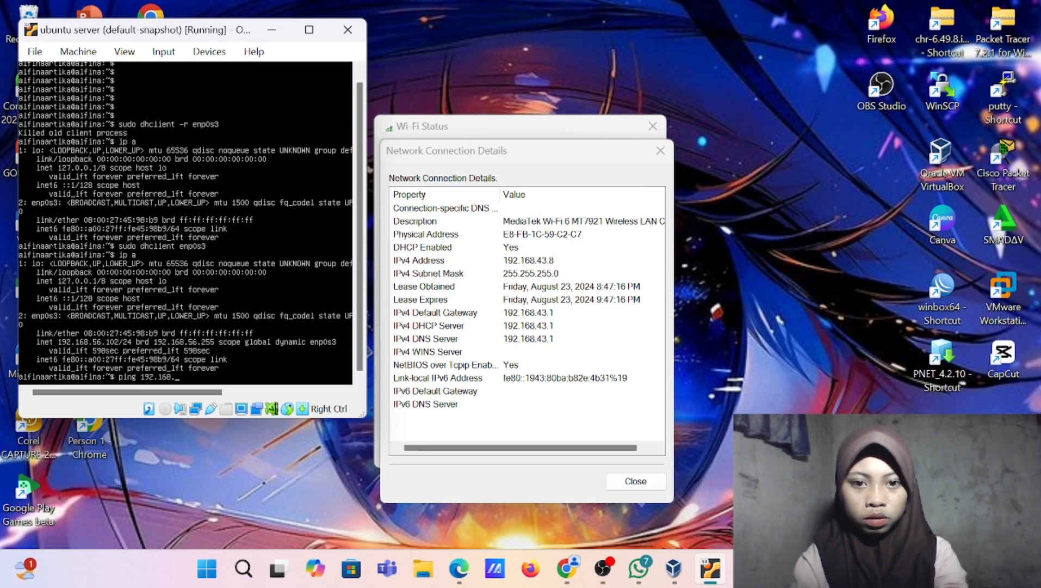
{"action": "type", "text": "43"}
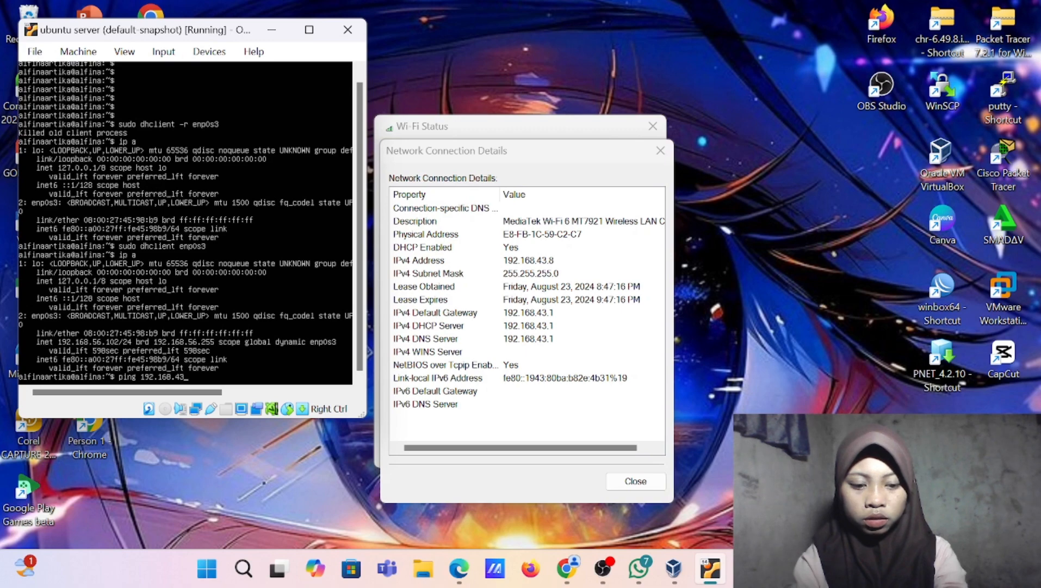
{"action": "type", "text": "."}
{"action": "type", "text": "8"}
{"action": "key", "text": "Return"}
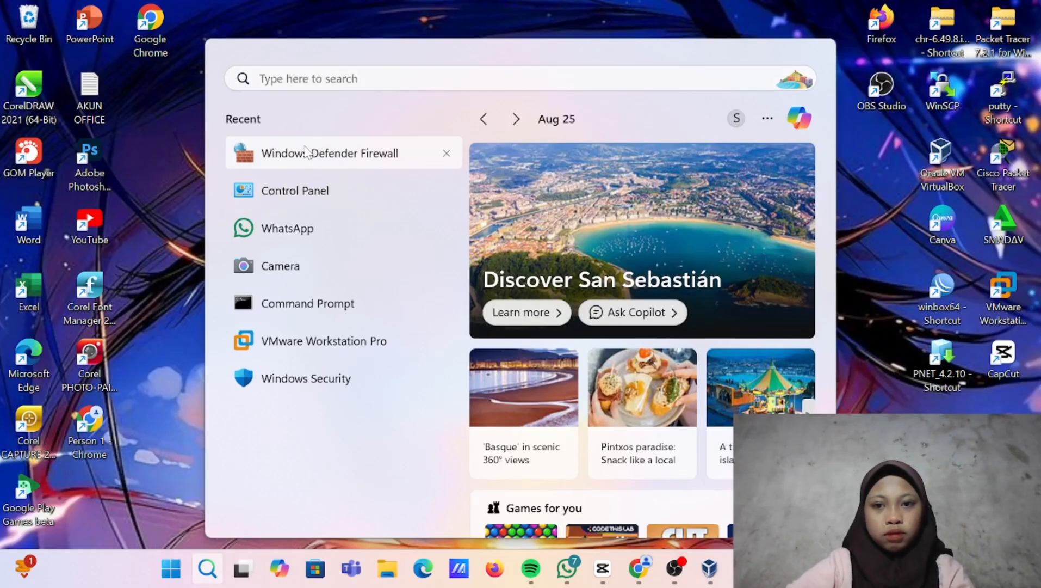
Change the private and public network settings in Windows Defender Firewall, then minimize it
{"action": "left_click", "coordinate": [306, 152]}
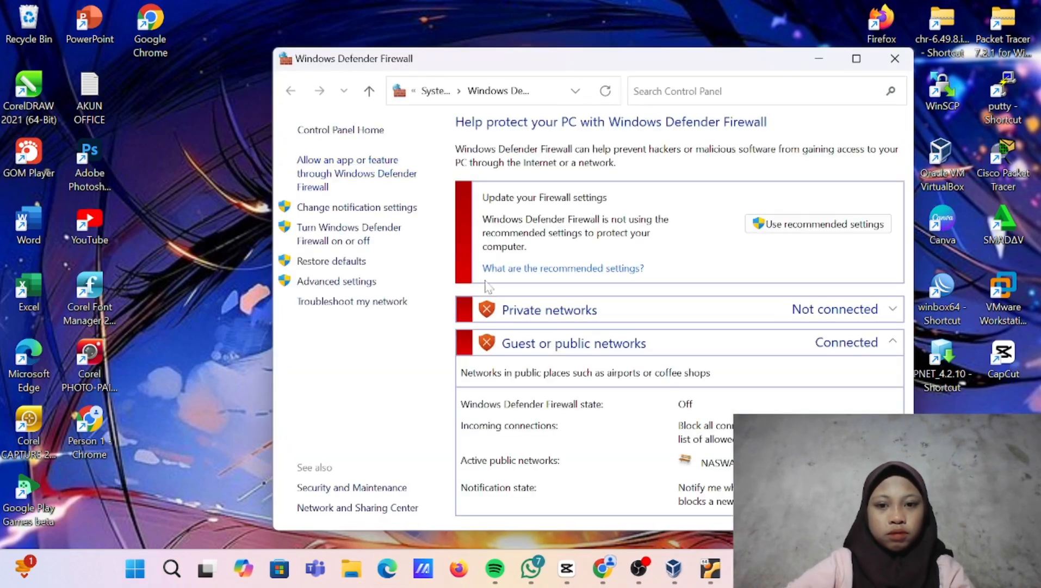
{"action": "left_click", "coordinate": [368, 237]}
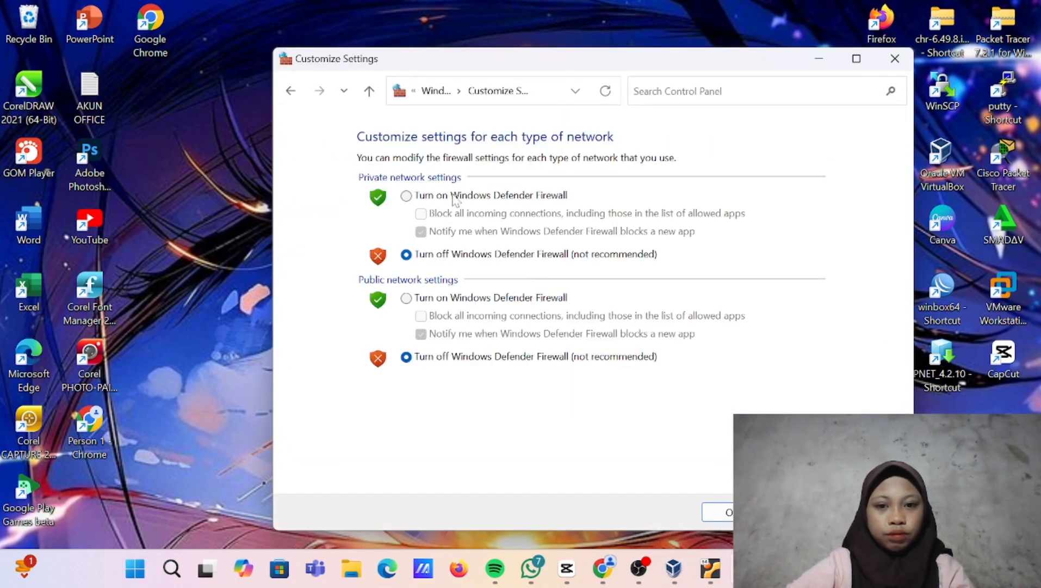
{"action": "left_click", "coordinate": [407, 195]}
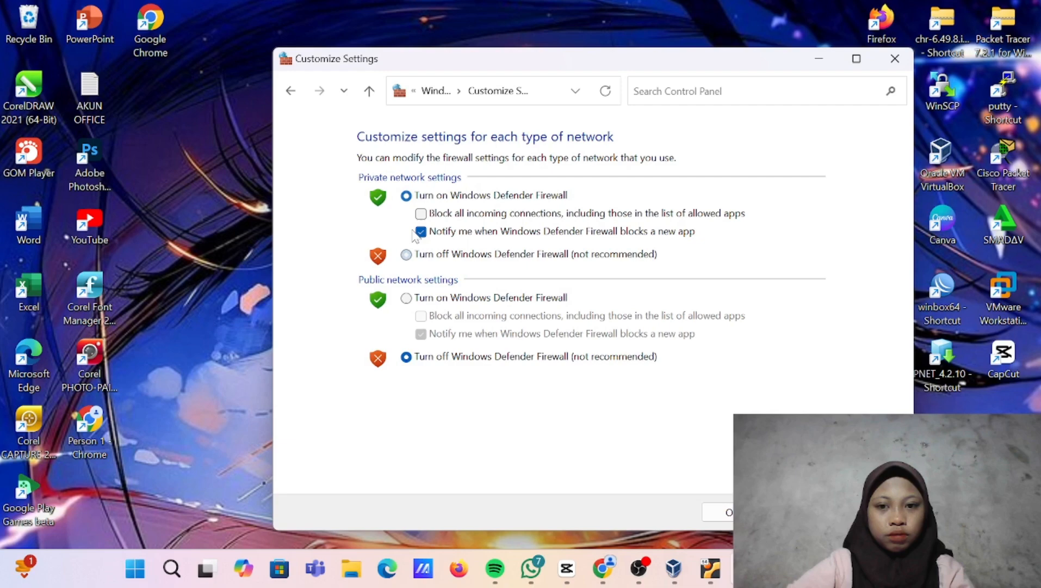
{"action": "left_click", "coordinate": [407, 297]}
{"action": "left_click", "coordinate": [720, 511]}
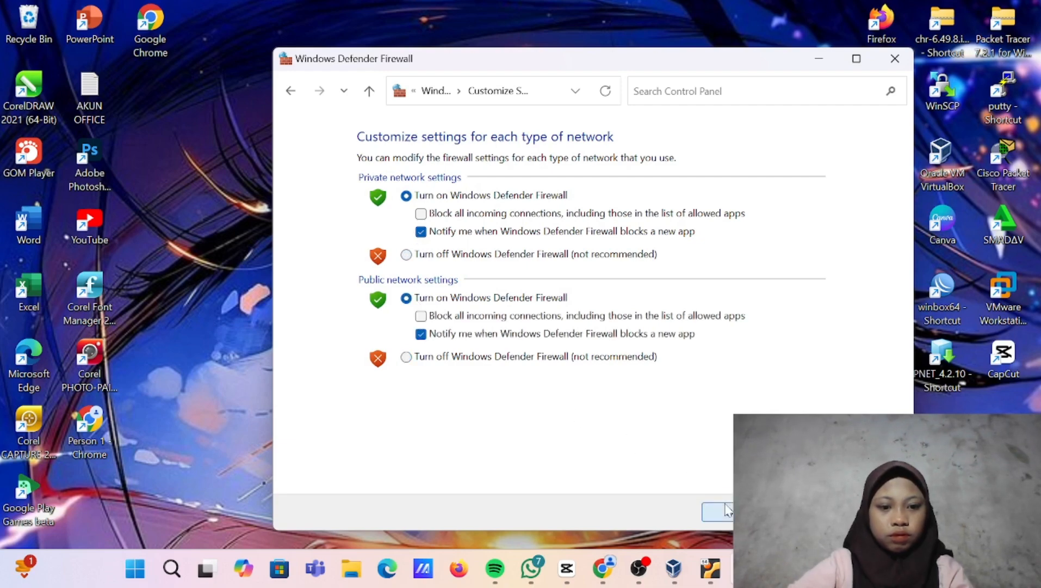
{"action": "left_click", "coordinate": [818, 59]}
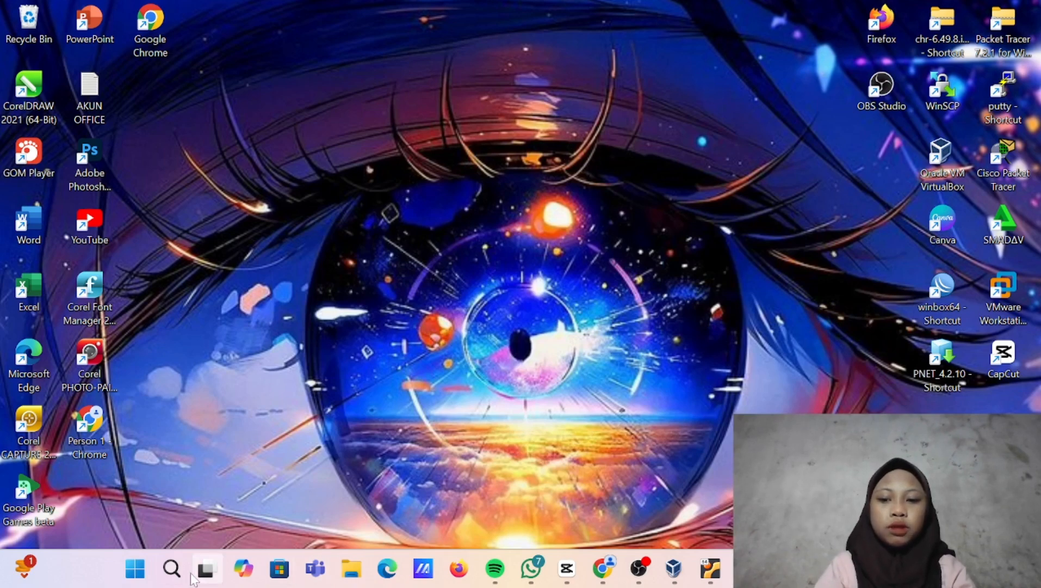
Reopen Windows Defender Firewall from search and turn it off for private and public networks
{"action": "left_click", "coordinate": [174, 569]}
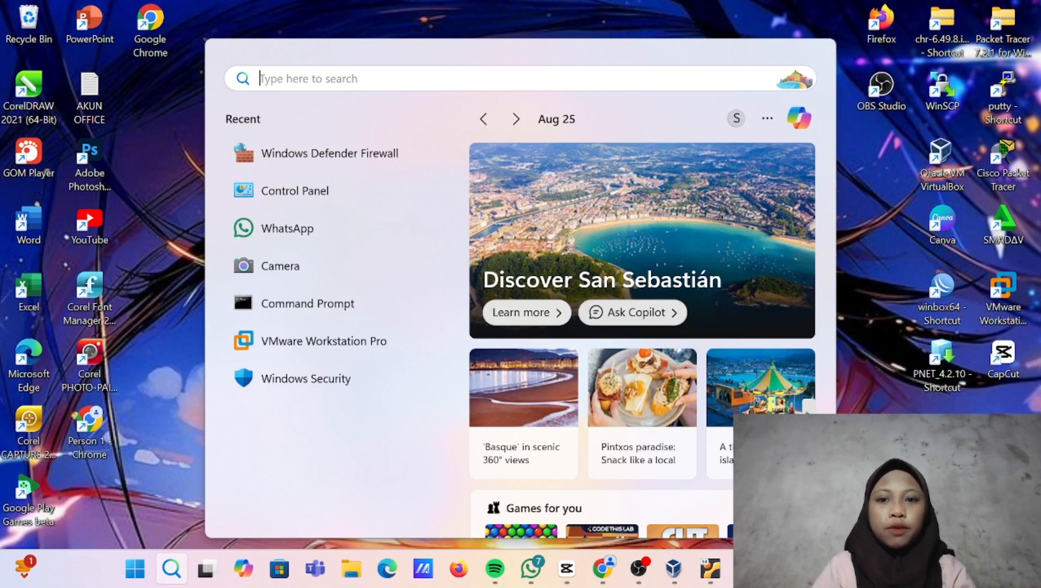
{"action": "type", "text": "wi"}
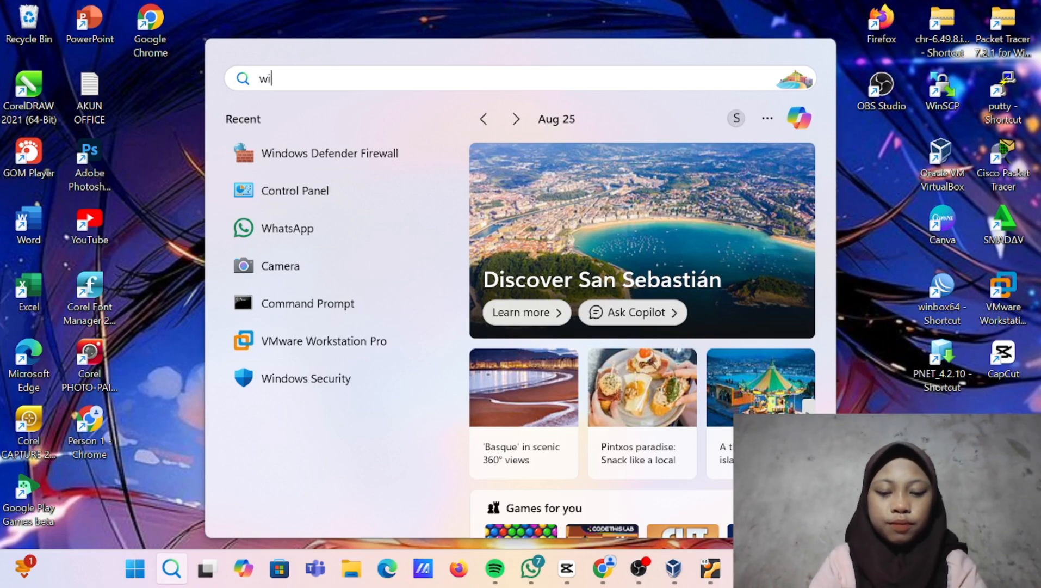
{"action": "type", "text": "ndo"}
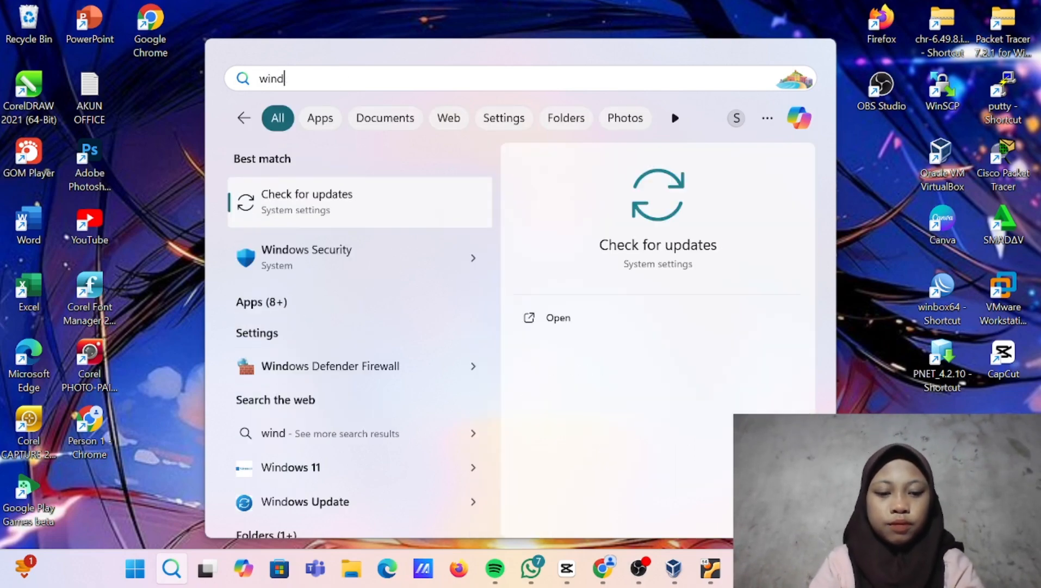
{"action": "key", "text": "BackSpace"}
{"action": "key", "text": "BackSpace"}
{"action": "key", "text": "BackSpace"}
{"action": "key", "text": "BackSpace"}
{"action": "key", "text": "BackSpace"}
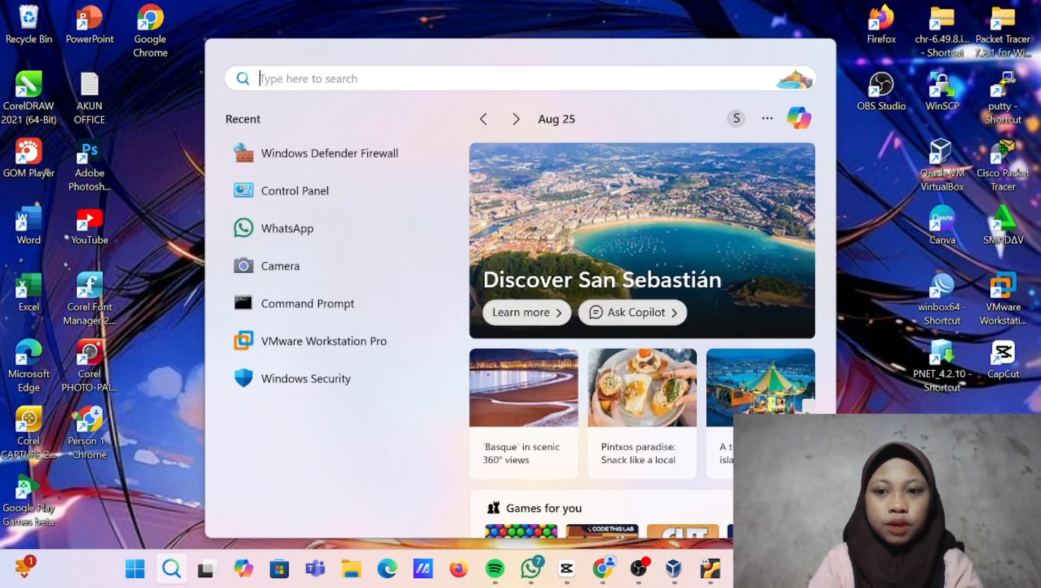
{"action": "left_click", "coordinate": [397, 147]}
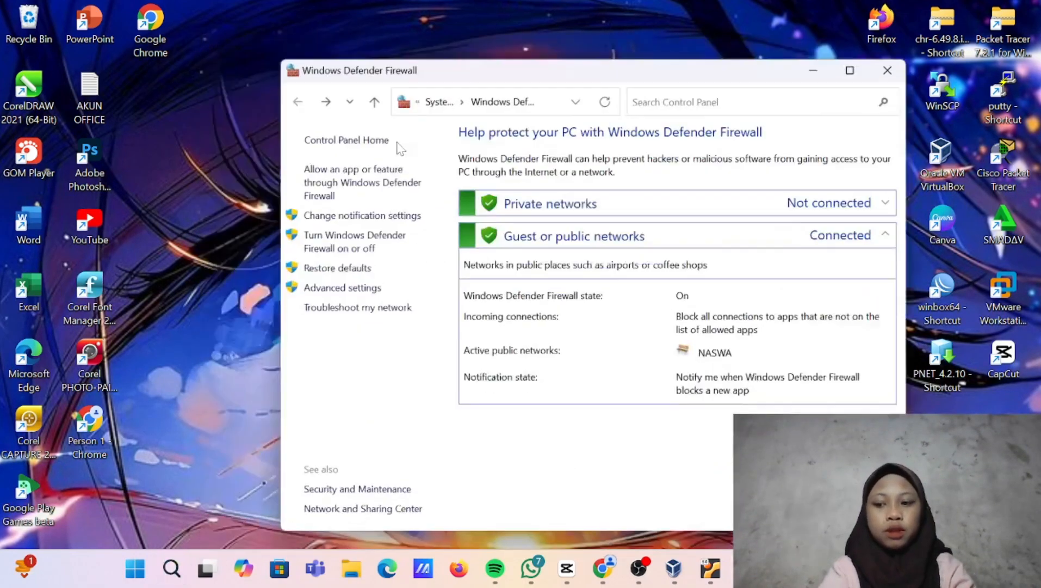
{"action": "left_click", "coordinate": [370, 243]}
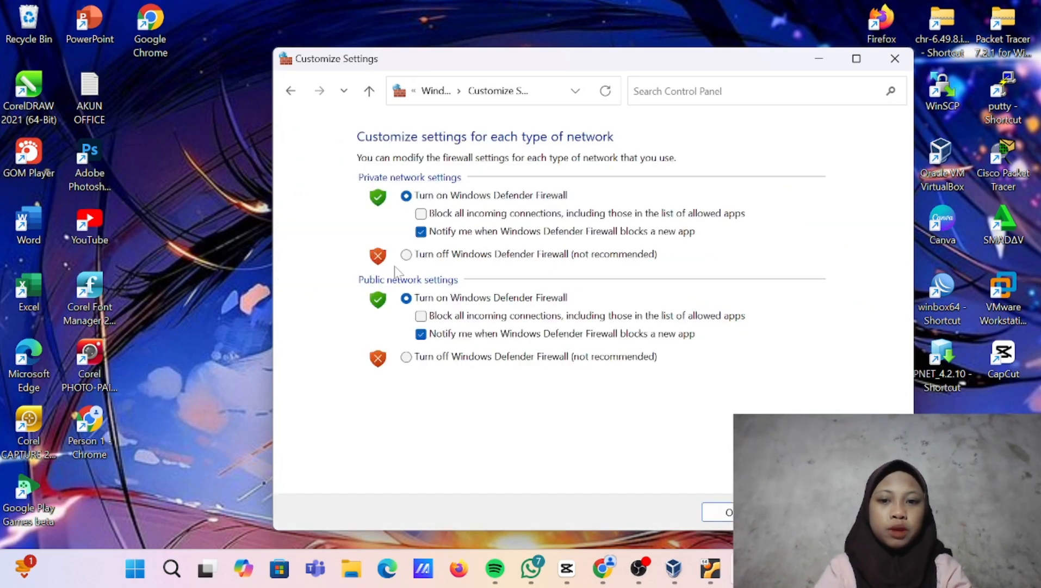
{"action": "left_click", "coordinate": [406, 254]}
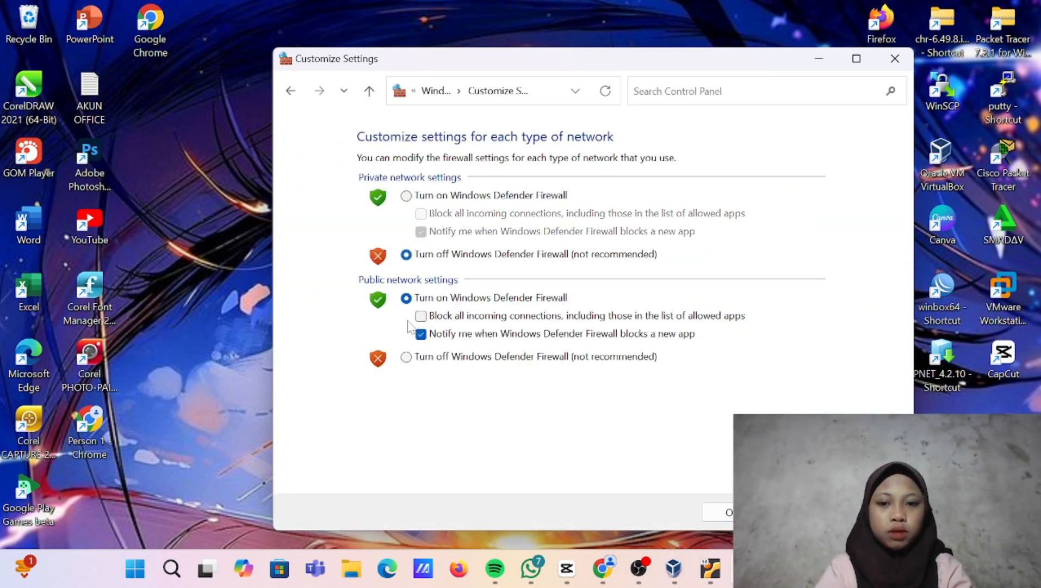
{"action": "left_click", "coordinate": [406, 357]}
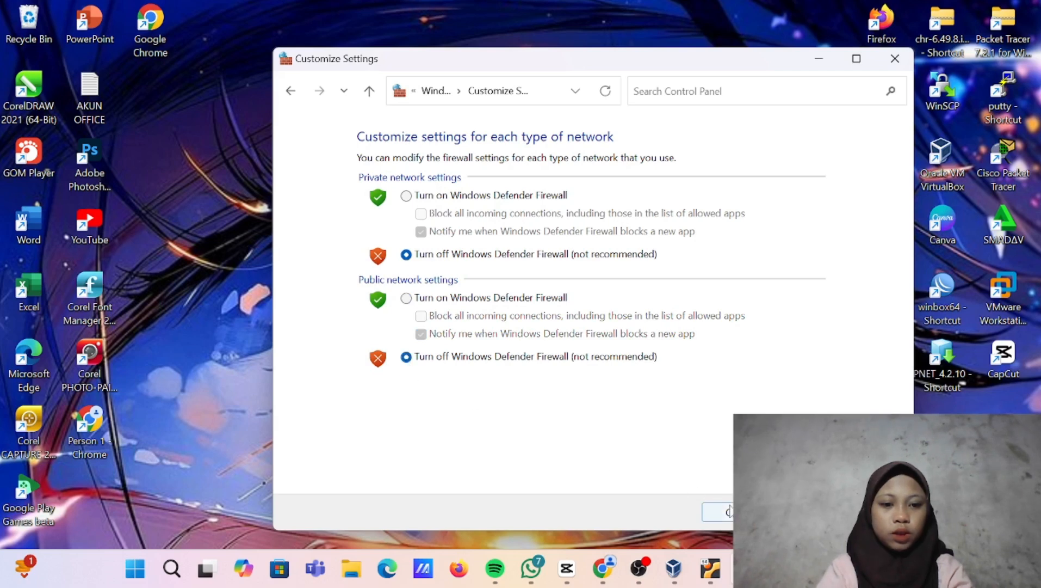
{"action": "left_click", "coordinate": [721, 511]}
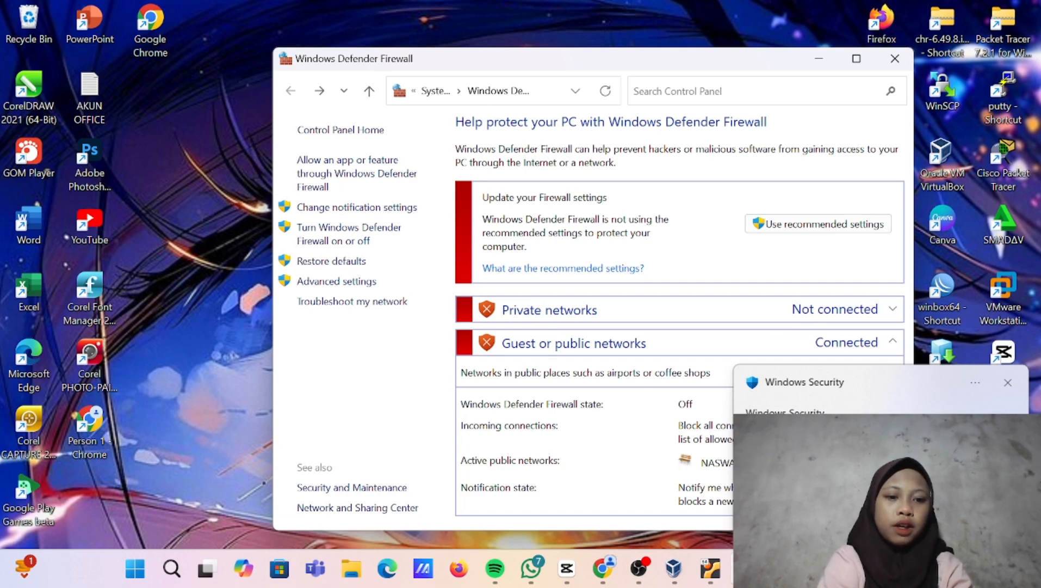
{"action": "left_click", "coordinate": [819, 59]}
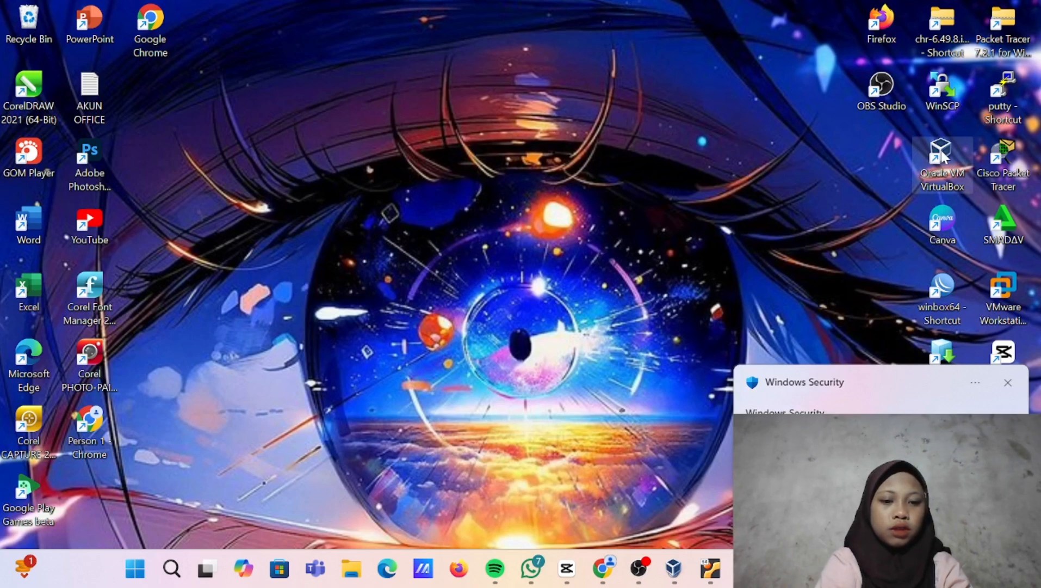
Dismiss the Windows Security notice and start the ubuntu server Clone from VirtualBox Manager
{"action": "left_click", "coordinate": [1008, 383]}
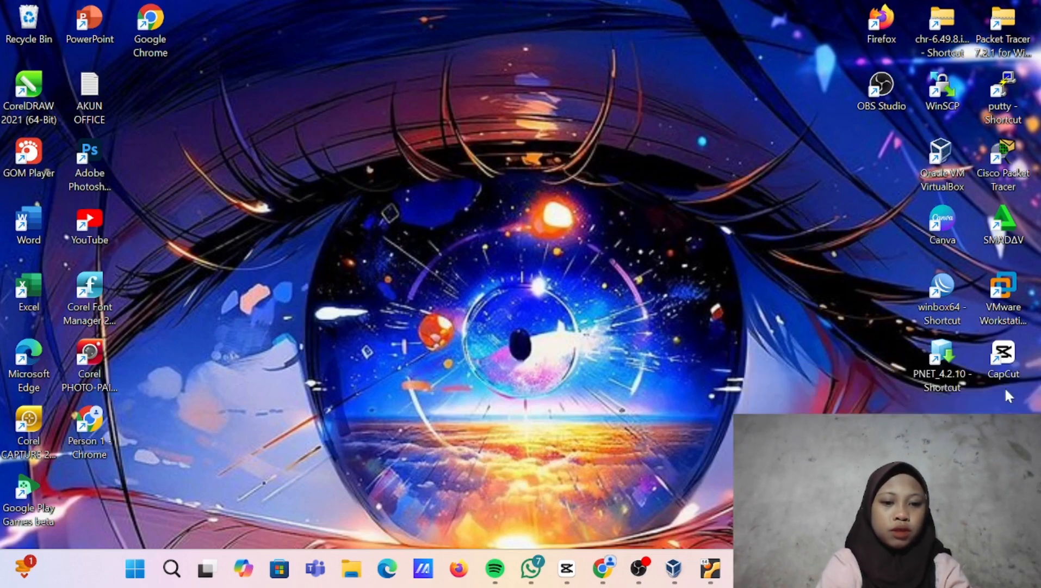
{"action": "left_click", "coordinate": [674, 569]}
{"action": "mouse_move", "coordinate": [696, 585]}
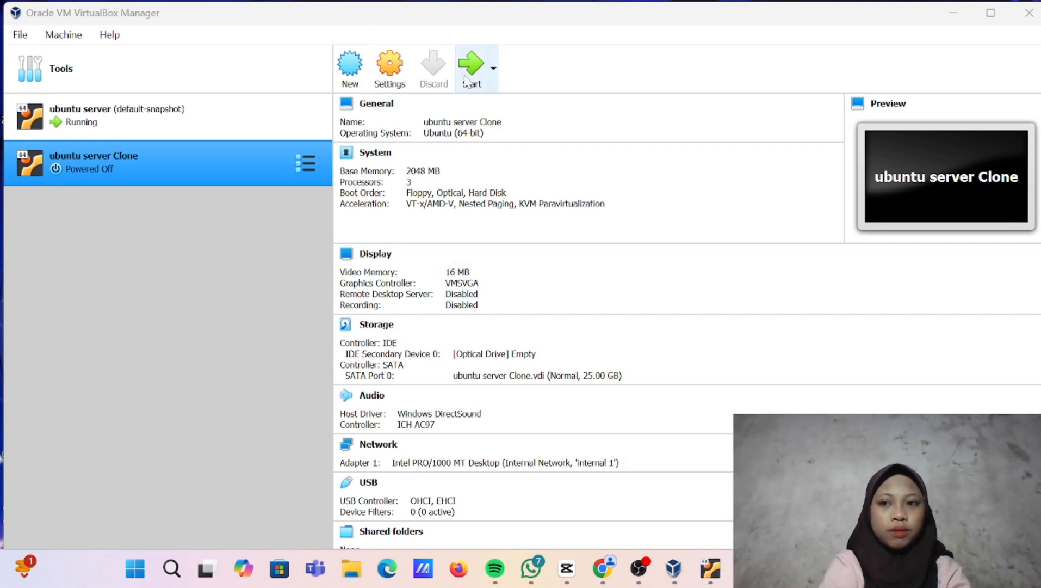
{"action": "left_click", "coordinate": [245, 173]}
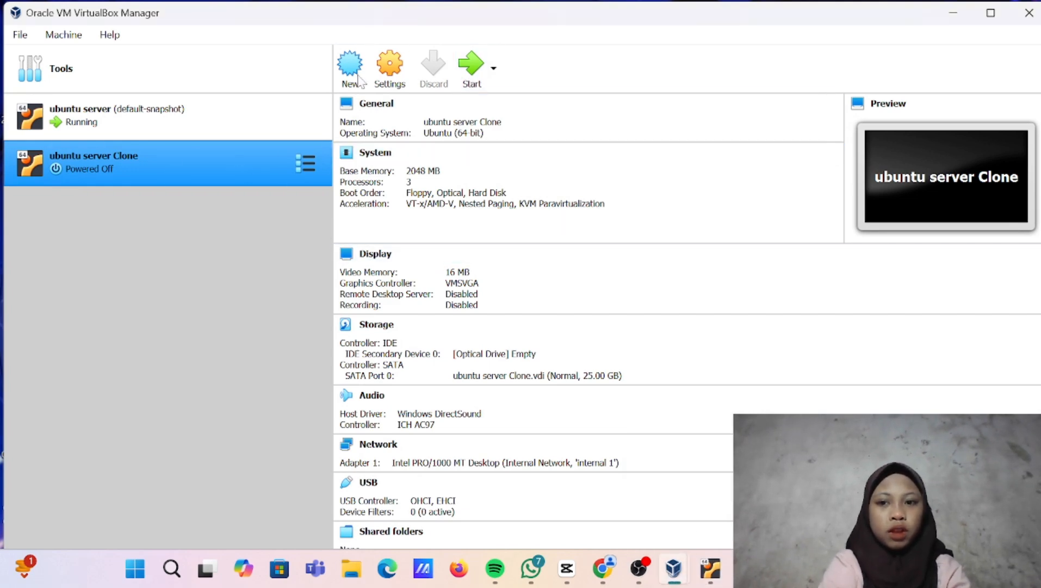
{"action": "left_click", "coordinate": [461, 57]}
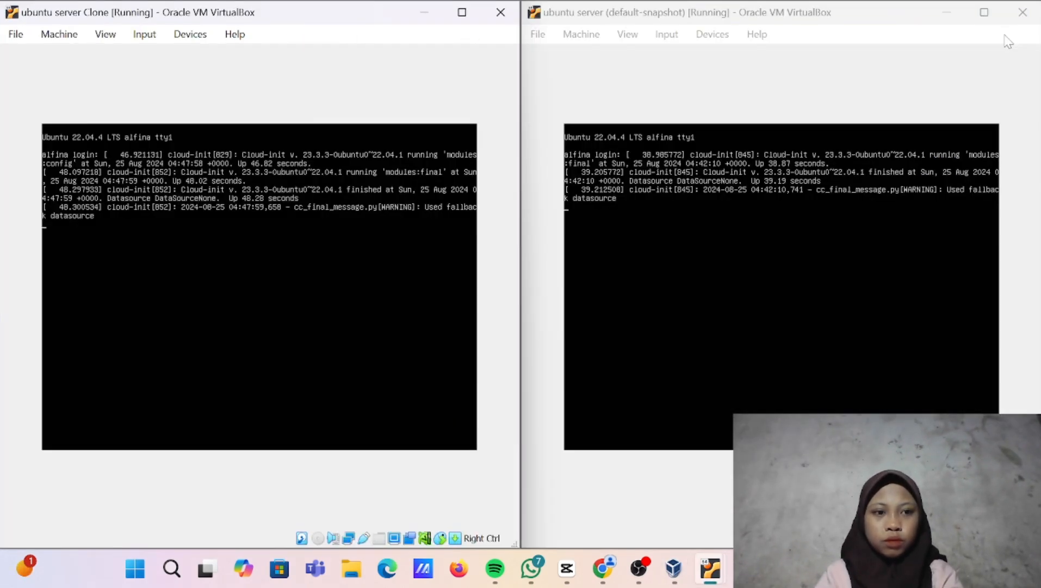
Log in to the Clone's console with the account username and password
{"action": "key", "text": "Return"}
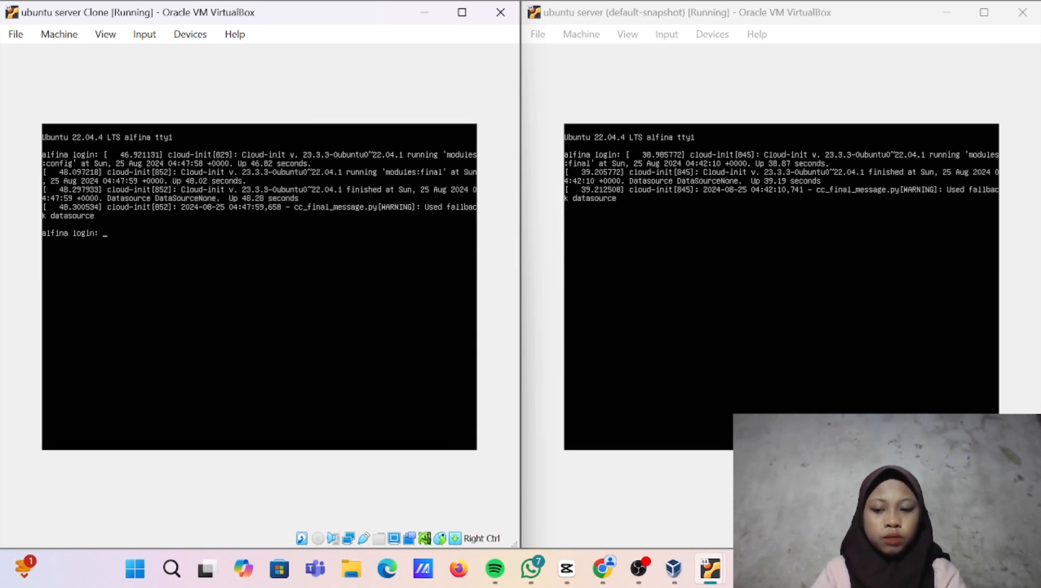
{"action": "type", "text": "alf"}
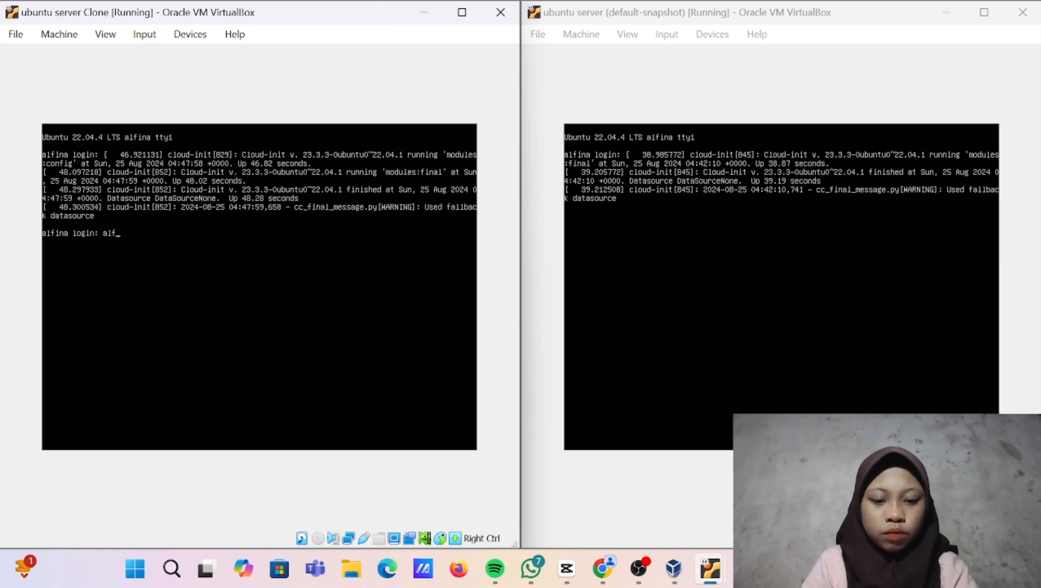
{"action": "type", "text": "inaartika"}
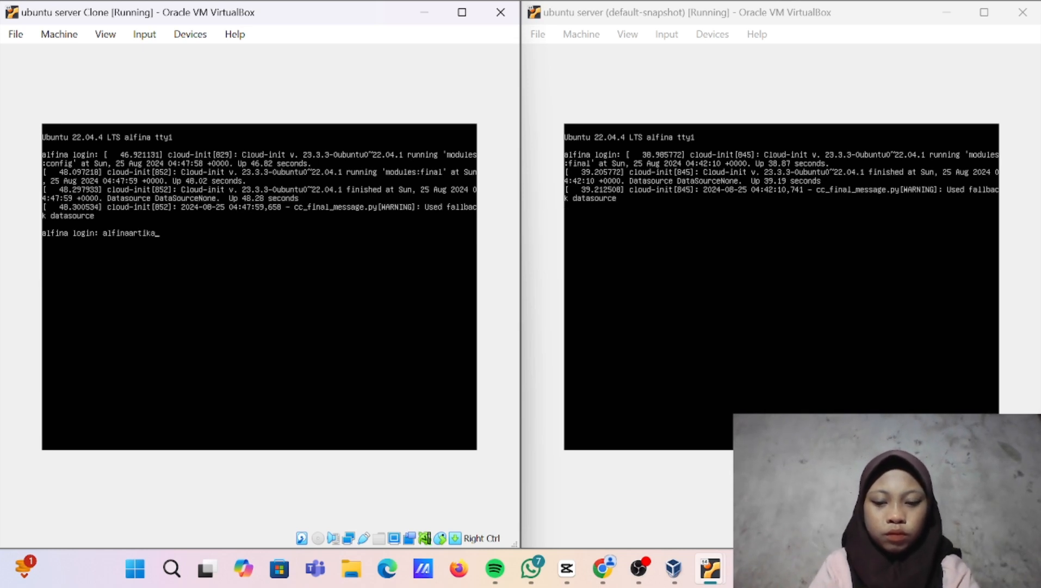
{"action": "key", "text": "Return"}
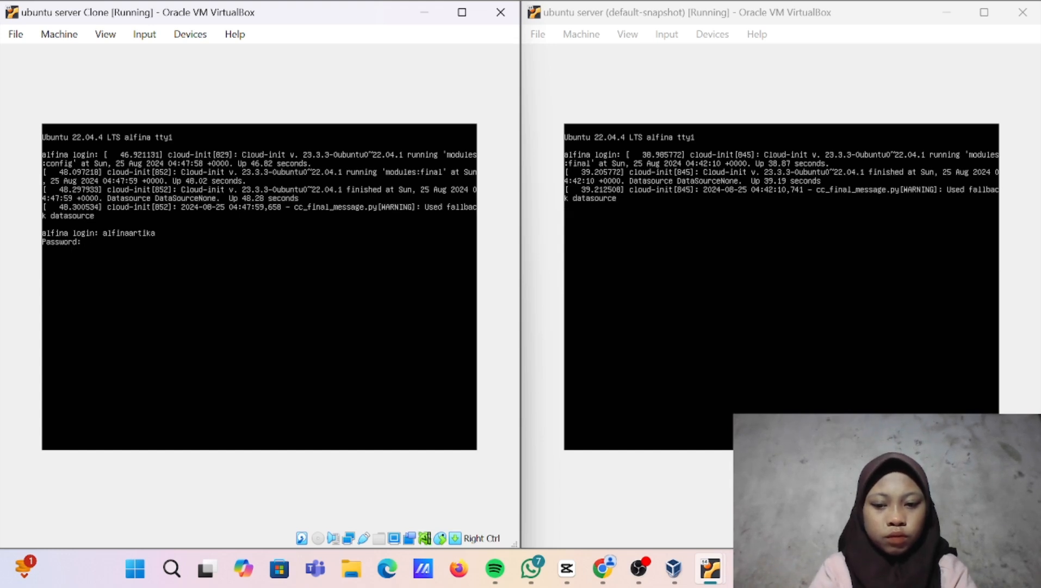
{"action": "key", "text": "Return"}
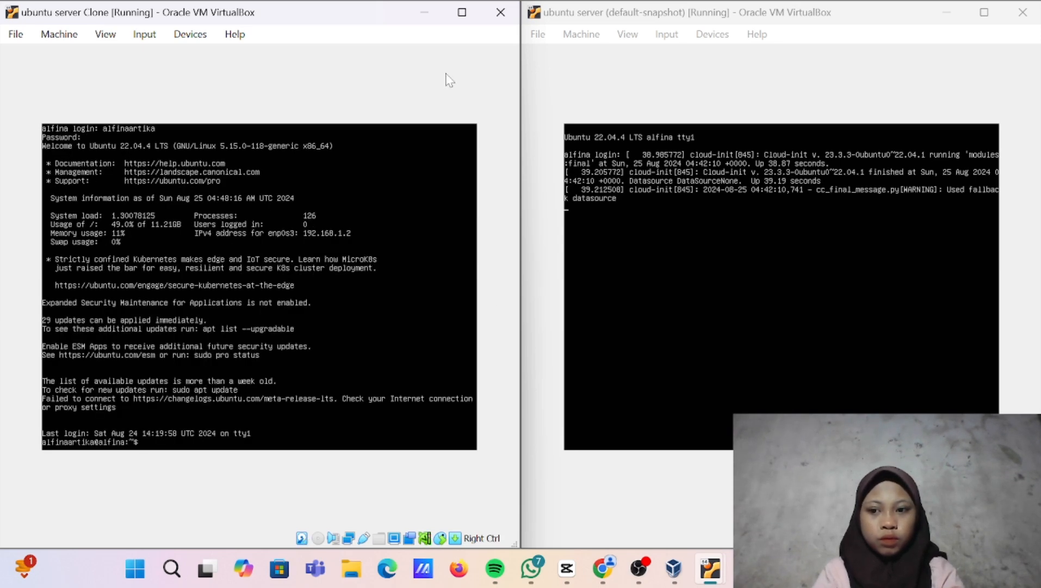
Log in to the original server's console with the account username
{"action": "left_click", "coordinate": [643, 78]}
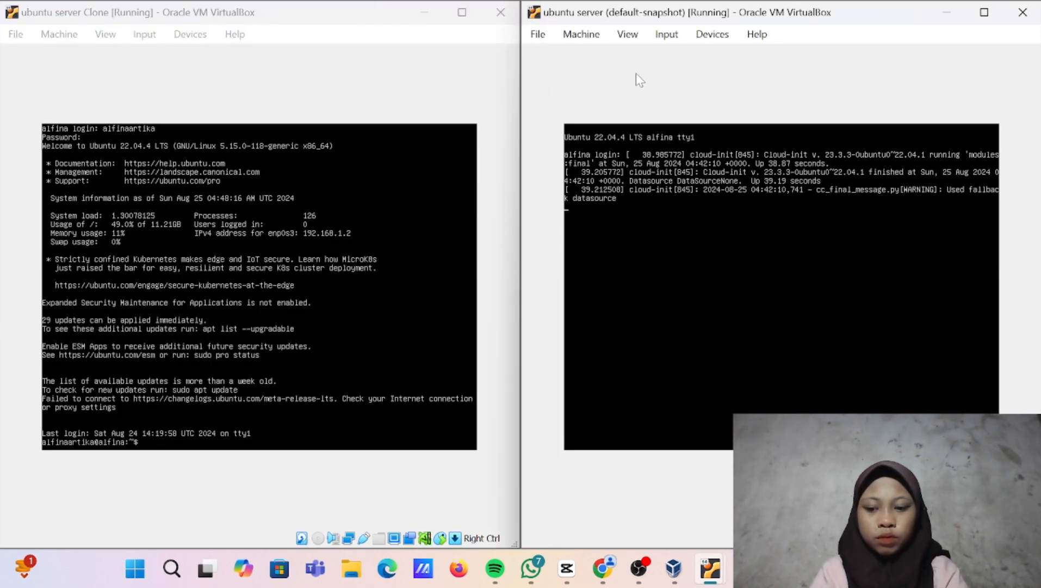
{"action": "type", "text": "alfinaa"}
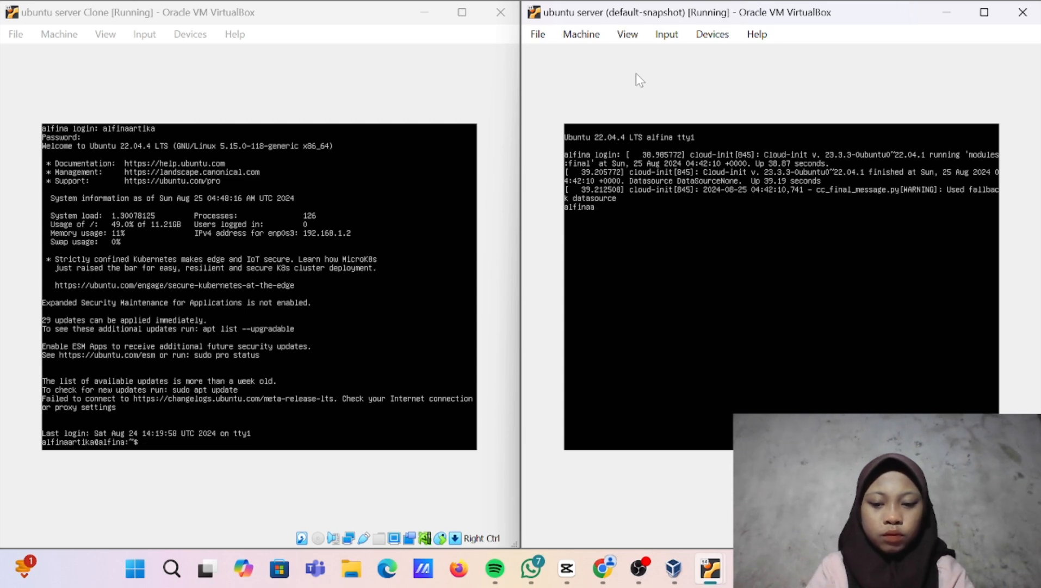
{"action": "type", "text": "rtika"}
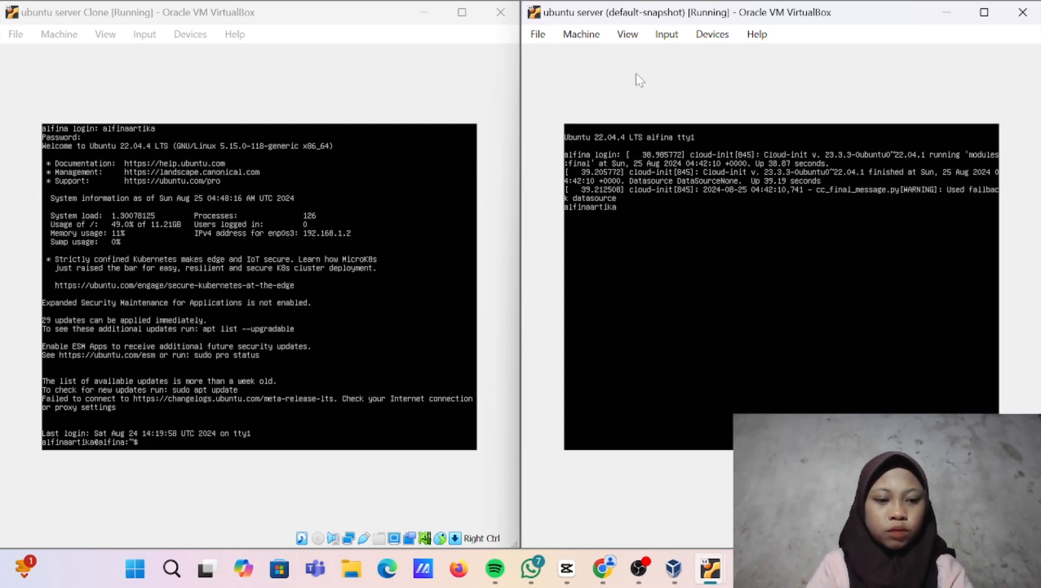
{"action": "key", "text": "BackSpace"}
{"action": "key", "text": "BackSpace"}
{"action": "key", "text": "BackSpace"}
{"action": "key", "text": "BackSpace"}
{"action": "key", "text": "BackSpace"}
{"action": "key", "text": "BackSpace"}
{"action": "key", "text": "BackSpace"}
{"action": "key", "text": "BackSpace"}
{"action": "key", "text": "BackSpace"}
{"action": "key", "text": "BackSpace"}
{"action": "key", "text": "BackSpace"}
{"action": "key", "text": "BackSpace"}
{"action": "key", "text": "Return"}
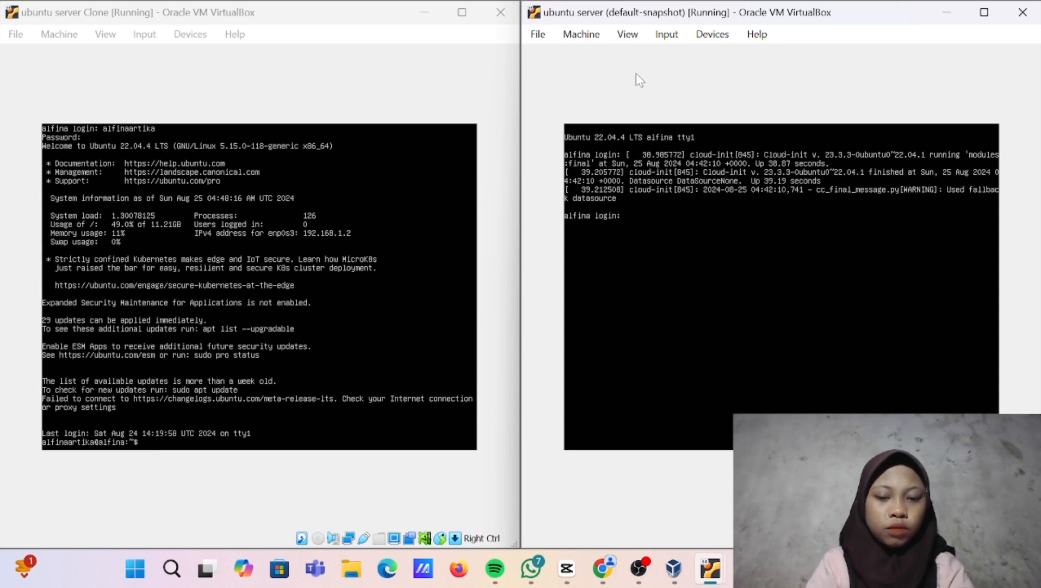
{"action": "type", "text": "alfinaa"}
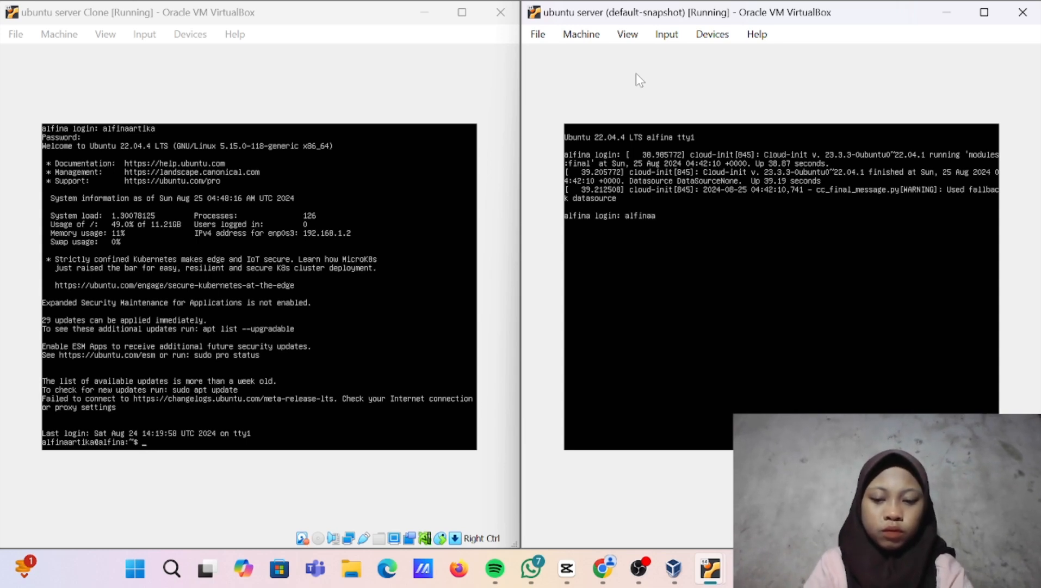
{"action": "type", "text": "rtika"}
{"action": "key", "text": "Return"}
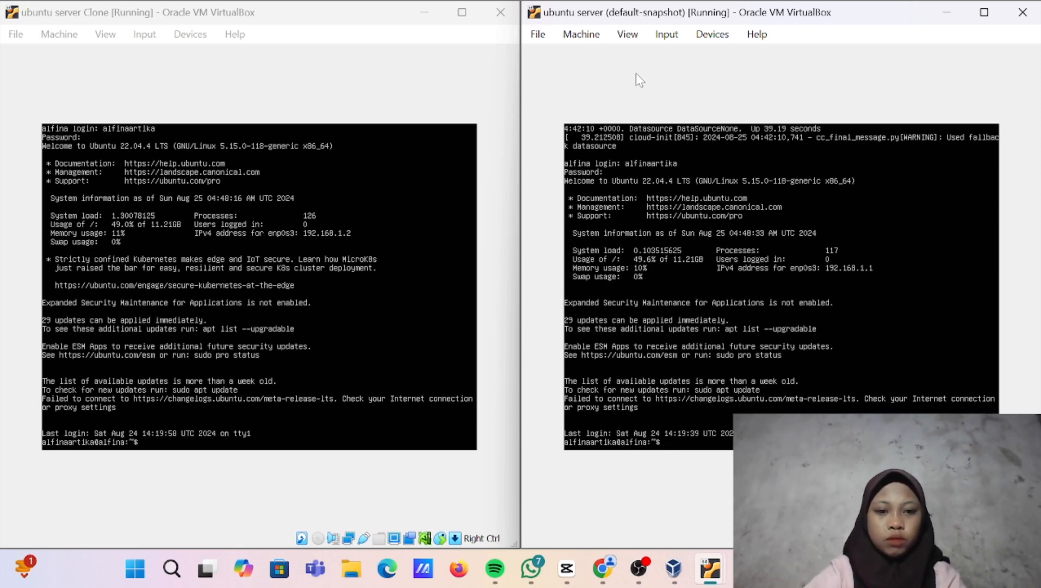
Release the original server's DHCP lease with sudo dhclient -r and list interfaces with ip a
{"action": "type", "text": "sudo"}
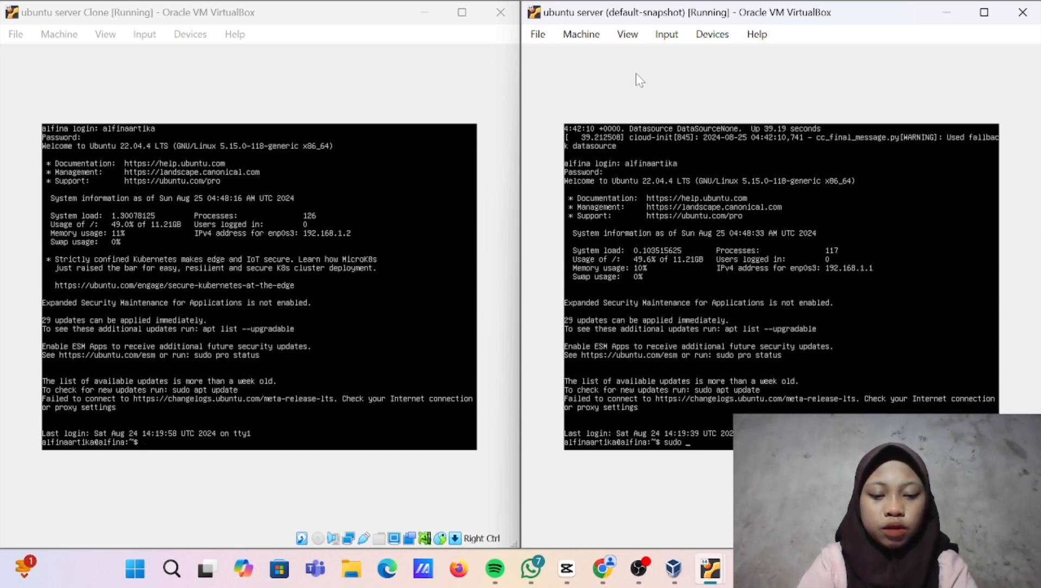
{"action": "type", "text": " d"}
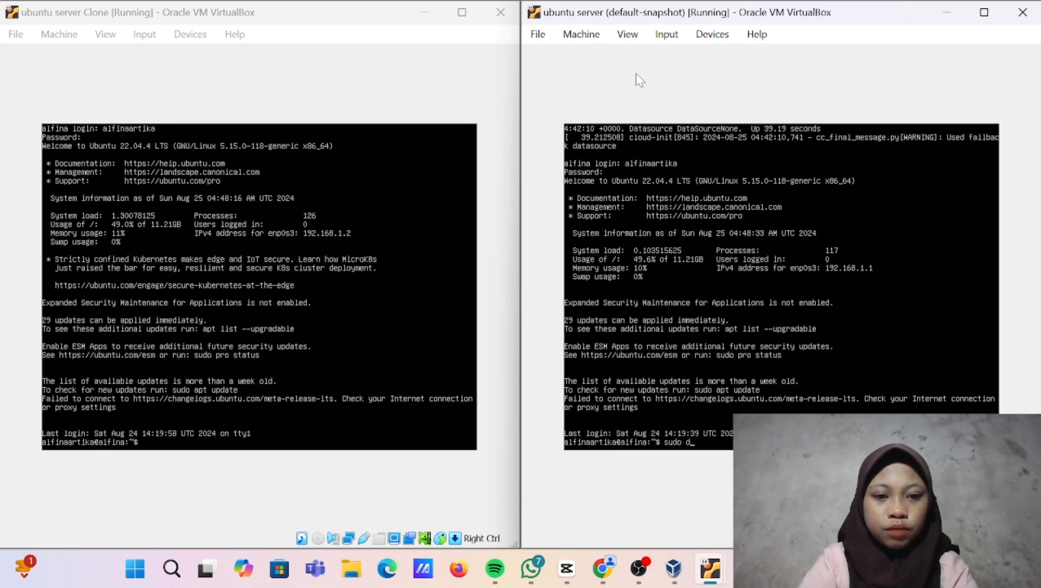
{"action": "type", "text": "hclient -r"}
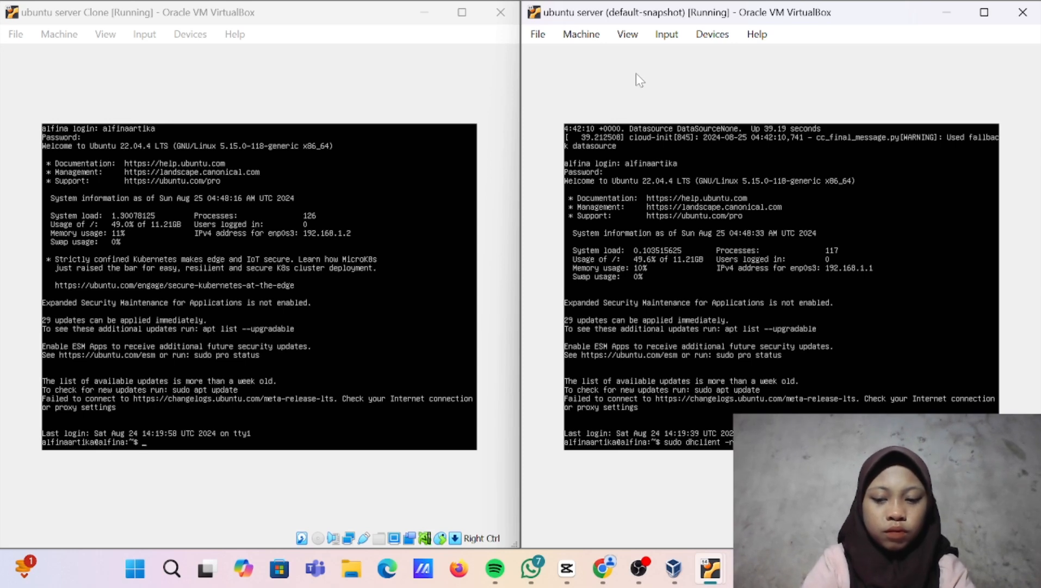
{"action": "key", "text": "Return"}
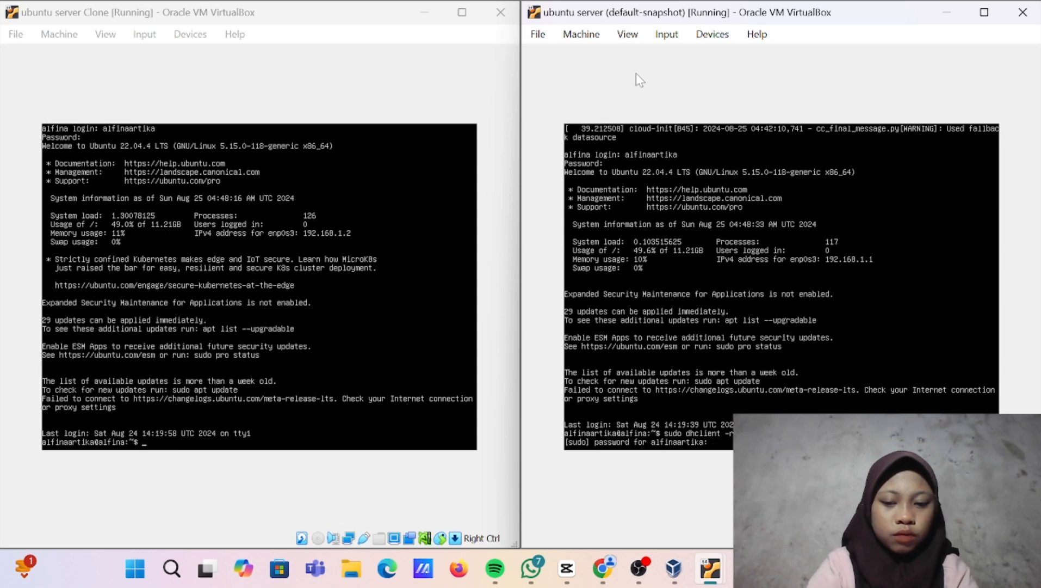
{"action": "key", "text": "Return"}
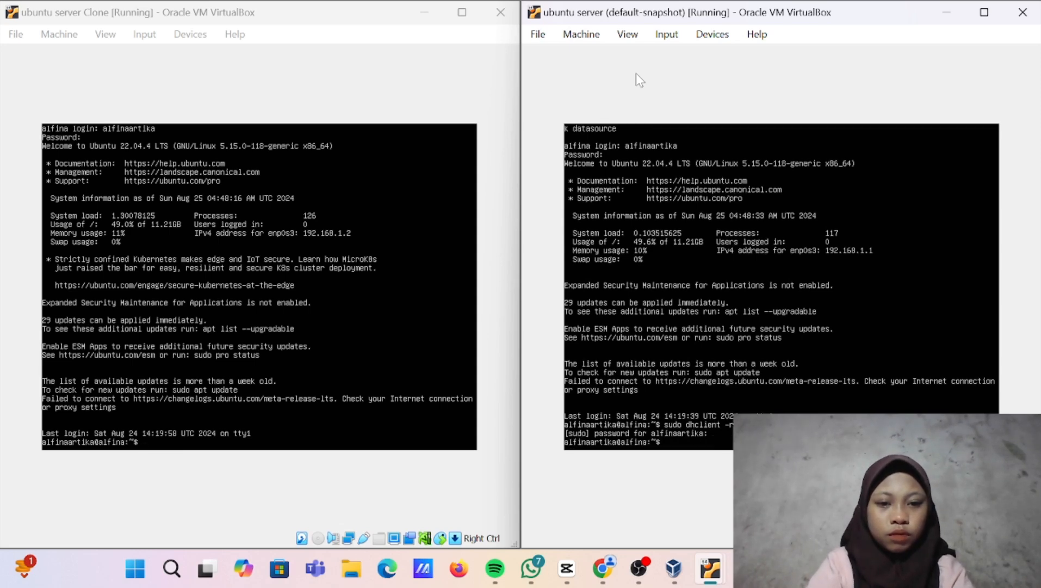
{"action": "type", "text": "ip a"}
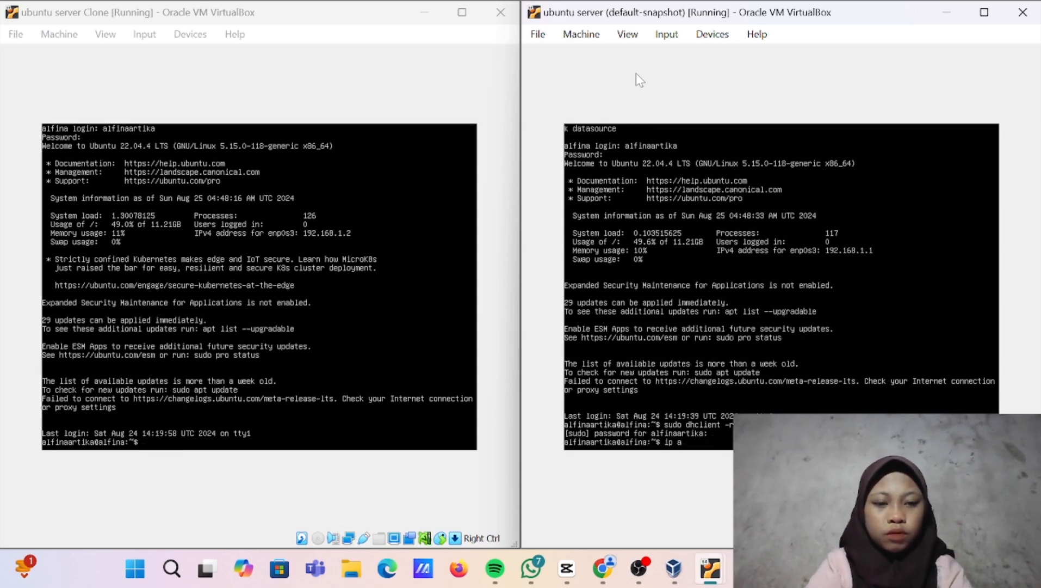
{"action": "key", "text": "Return"}
Request a new lease with 'sudo dhclient enp0s3' and confirm enp0s3 has 192.168.0.103/24
{"action": "type", "text": "su"}
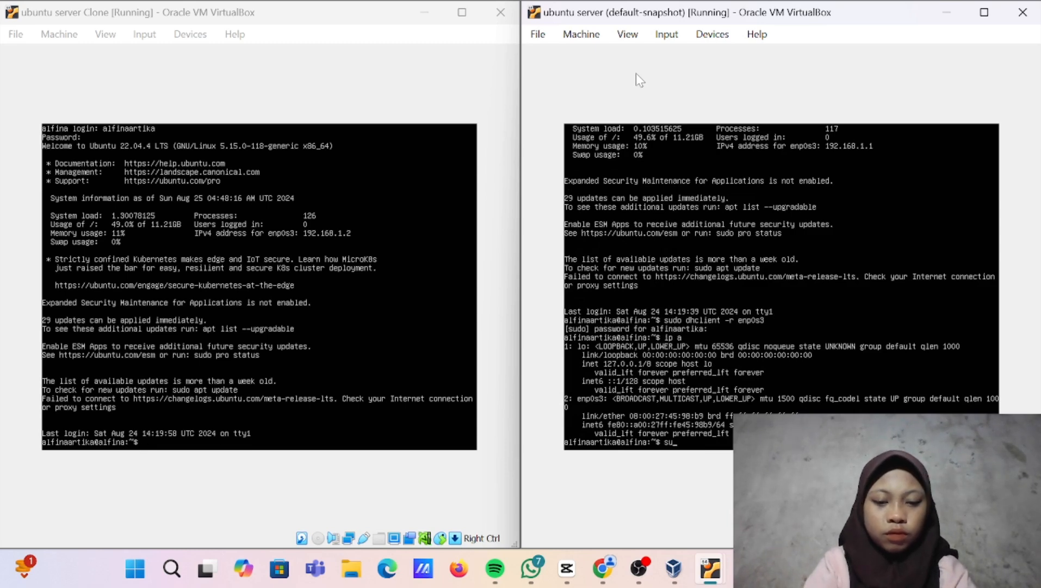
{"action": "type", "text": "do dhcl"}
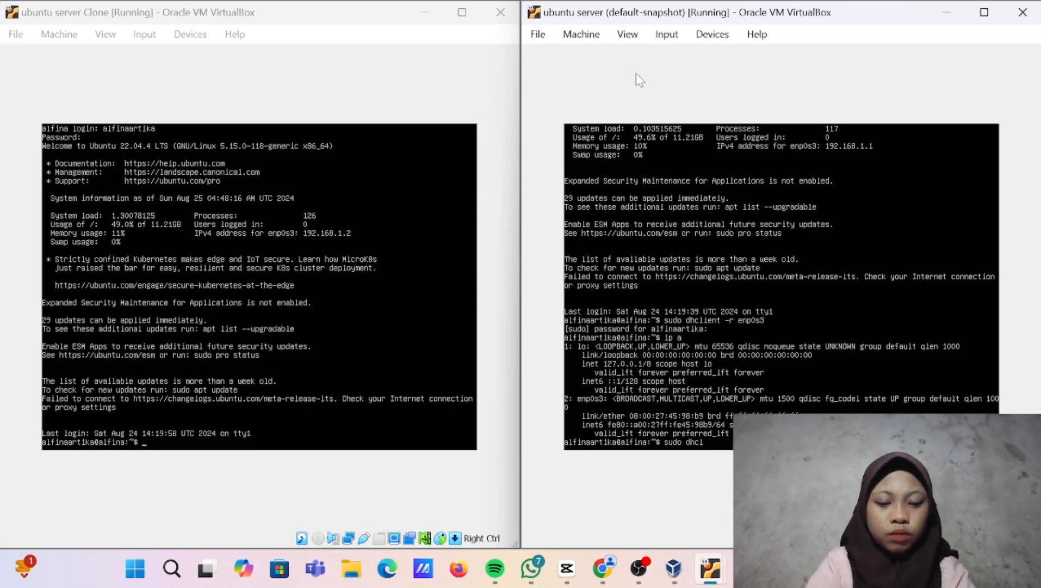
{"action": "type", "text": "ient e"}
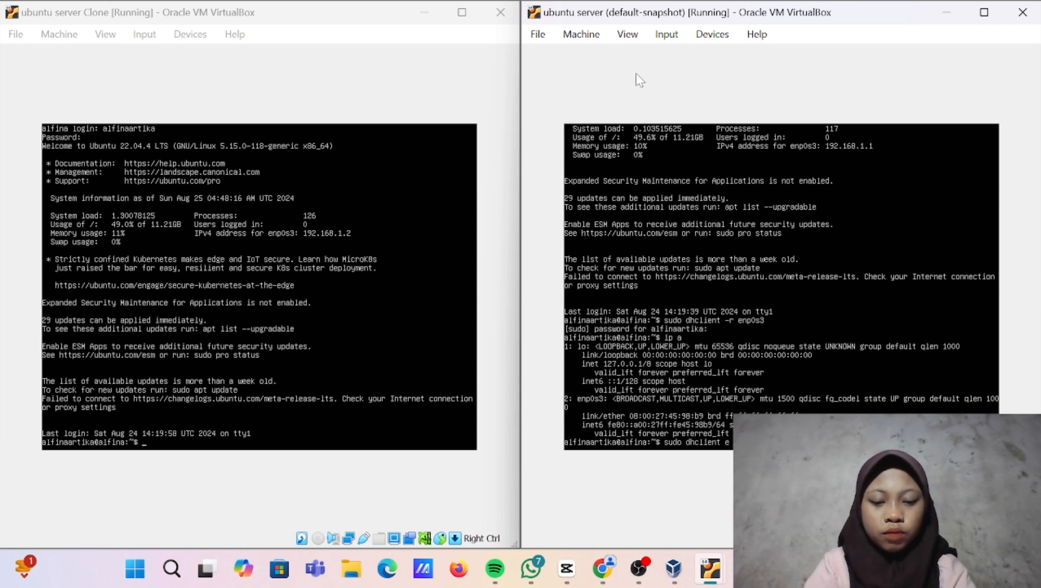
{"action": "type", "text": "n"}
{"action": "key", "text": "Return"}
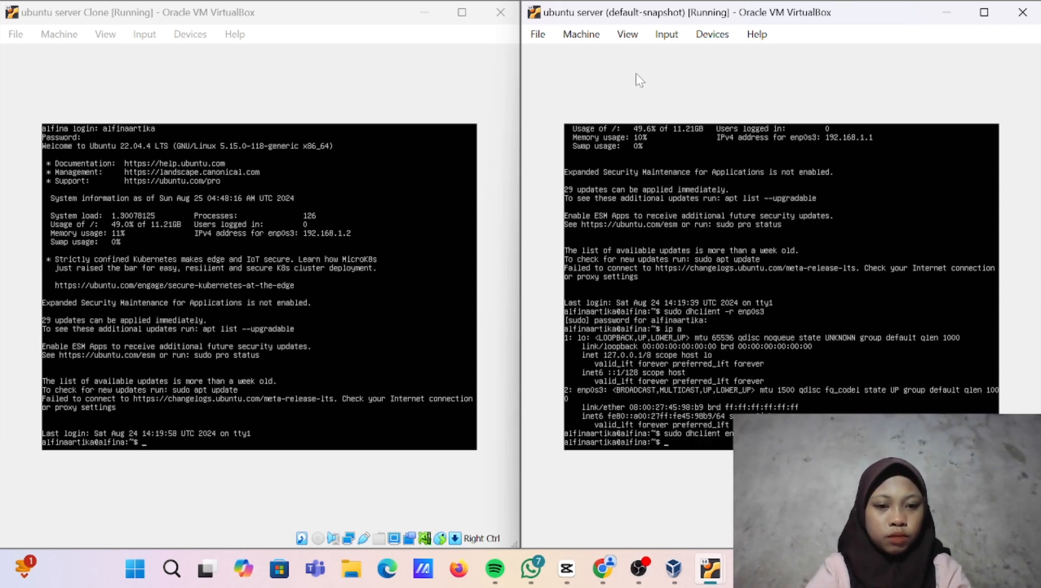
{"action": "type", "text": "ipa"}
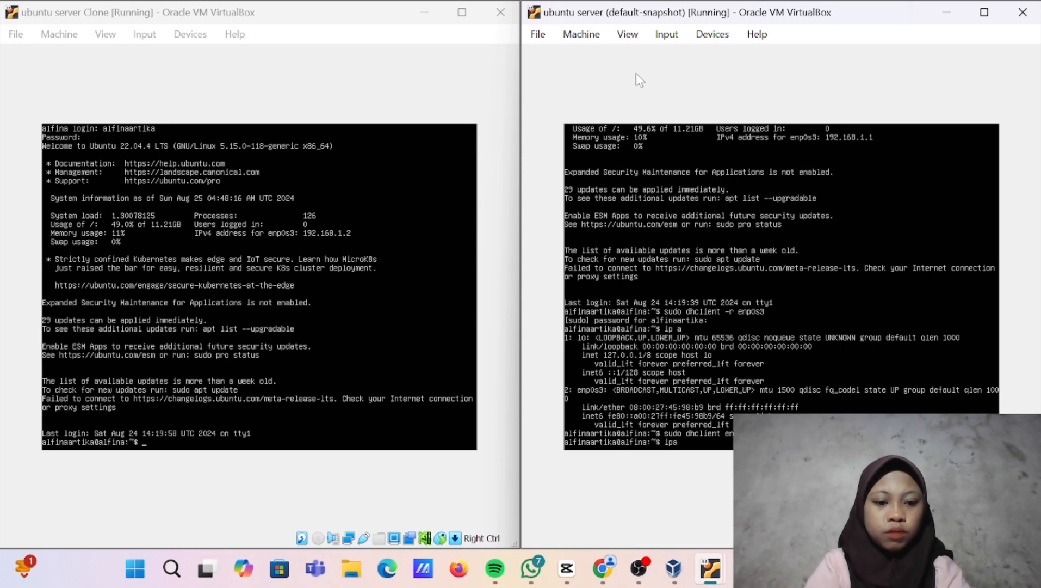
{"action": "key", "text": "Return"}
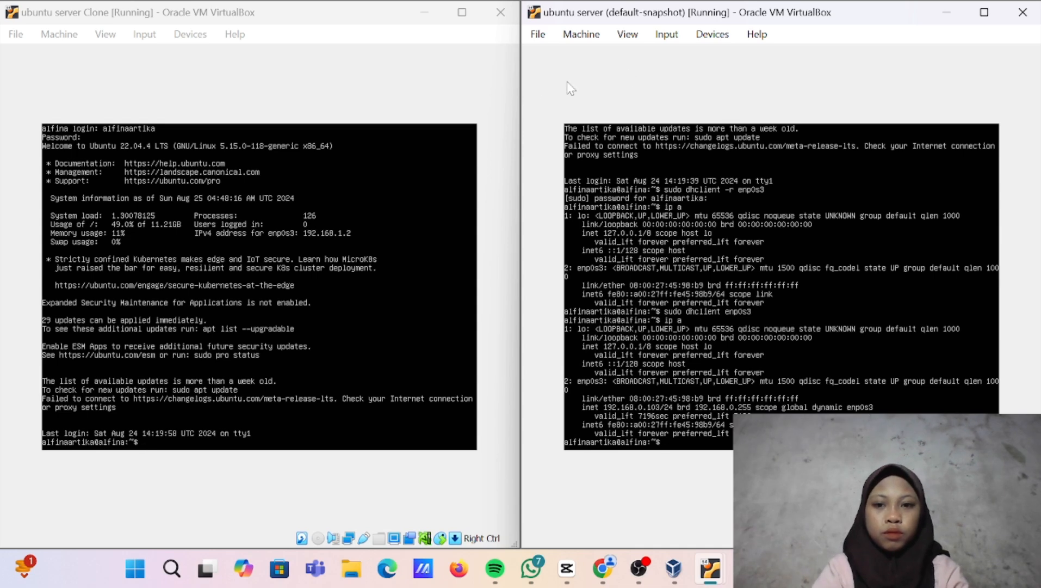
On the Clone, release the enp0s3 lease with 'sudo dhclient -r enp0s3' and check ip a
{"action": "left_click", "coordinate": [293, 92]}
{"action": "type", "text": "sudo"}
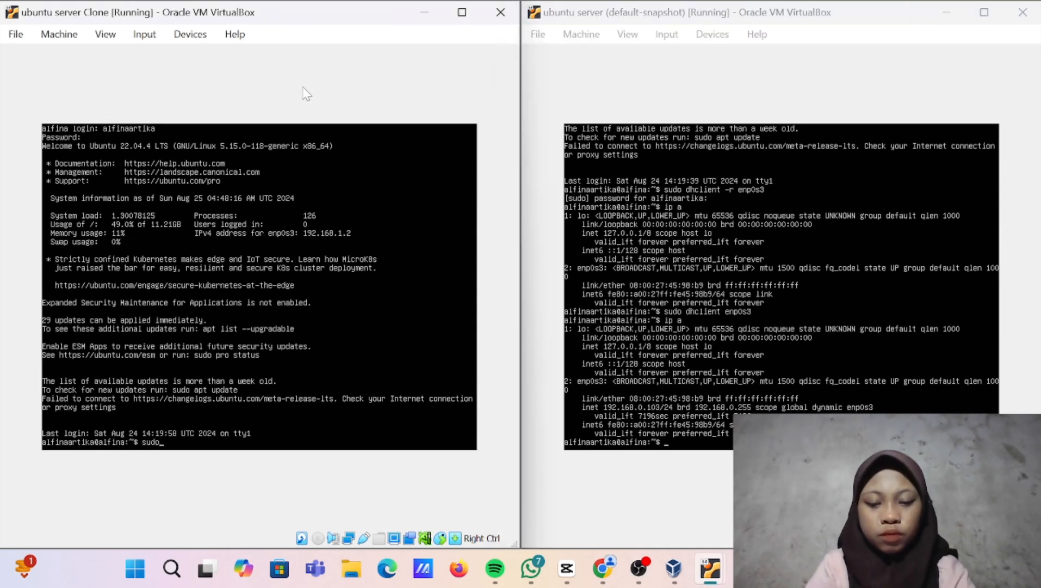
{"action": "type", "text": " dhclient"}
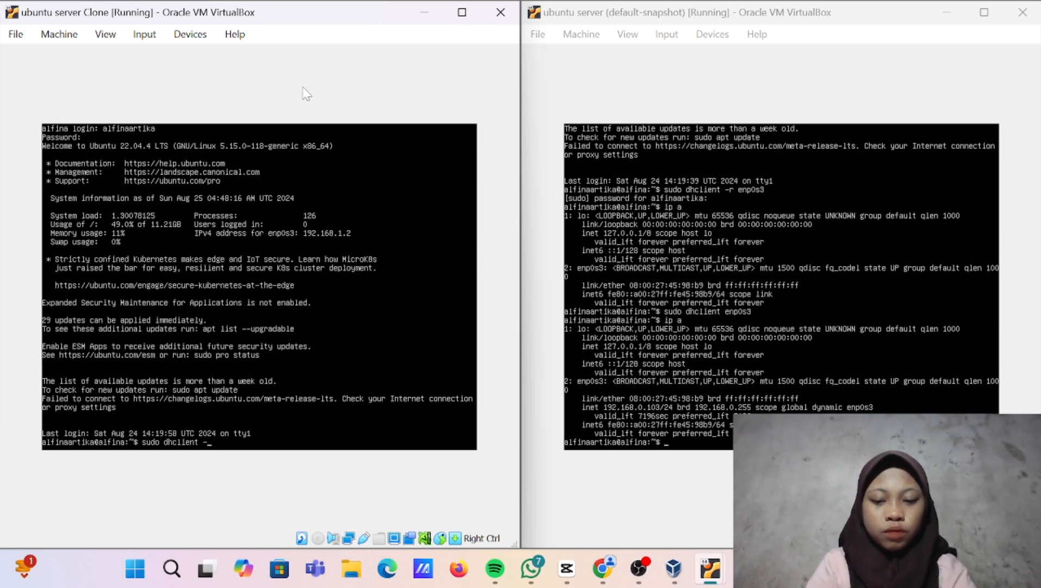
{"action": "type", "text": " -r enp0"}
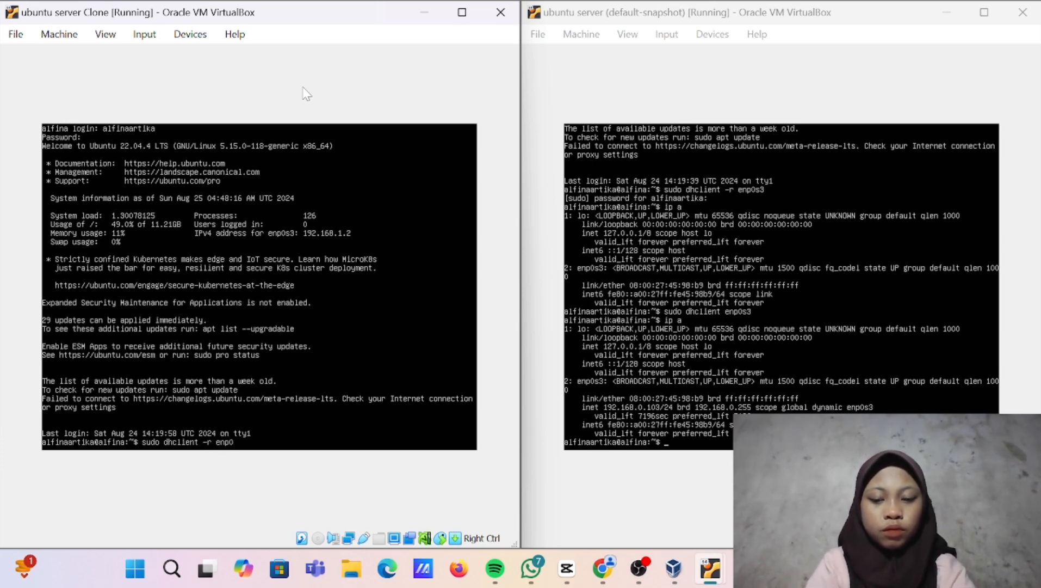
{"action": "type", "text": "s3"}
{"action": "key", "text": "Return"}
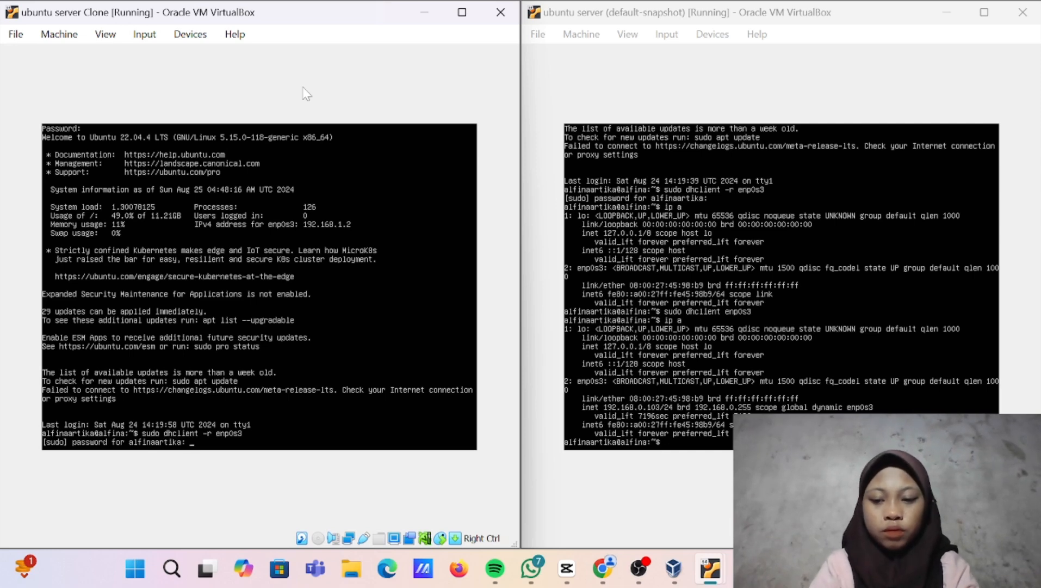
{"action": "key", "text": "Return"}
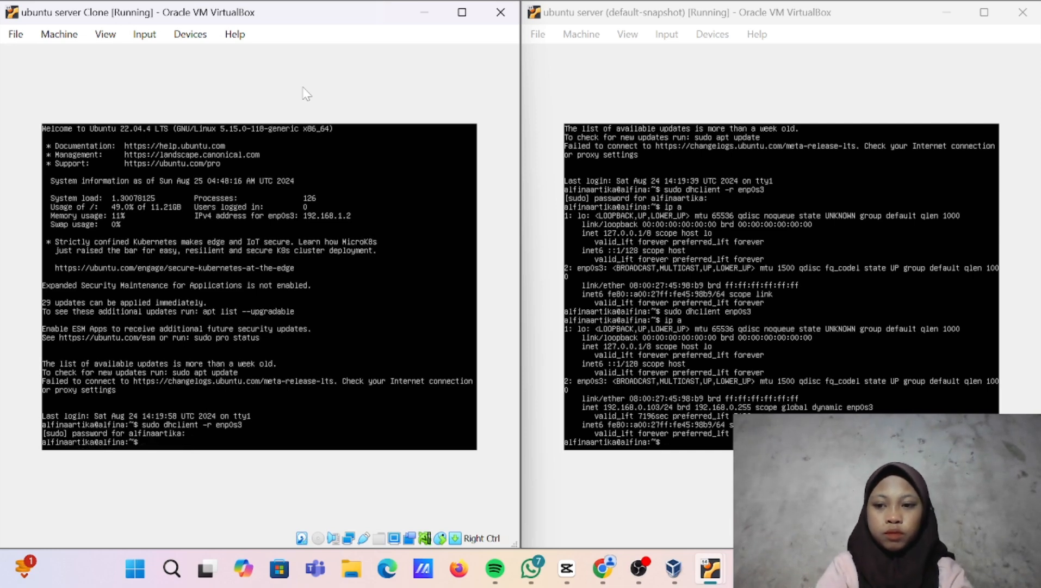
{"action": "type", "text": "ip a"}
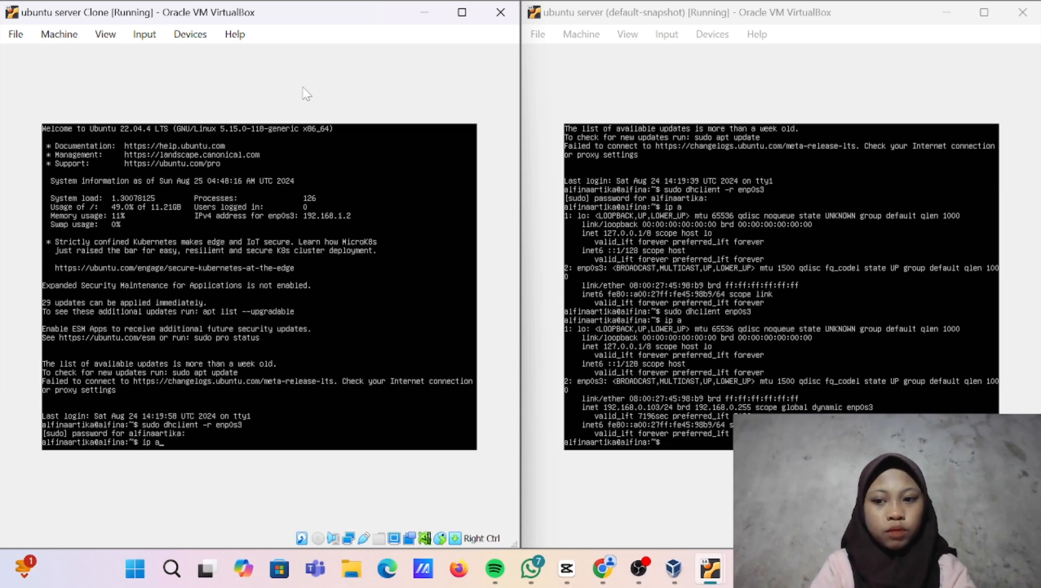
{"action": "key", "text": "Return"}
Request a new lease with 'sudo dhclient enp0s3' and confirm the Clone has 192.168.0.104/24
{"action": "type", "text": "su"}
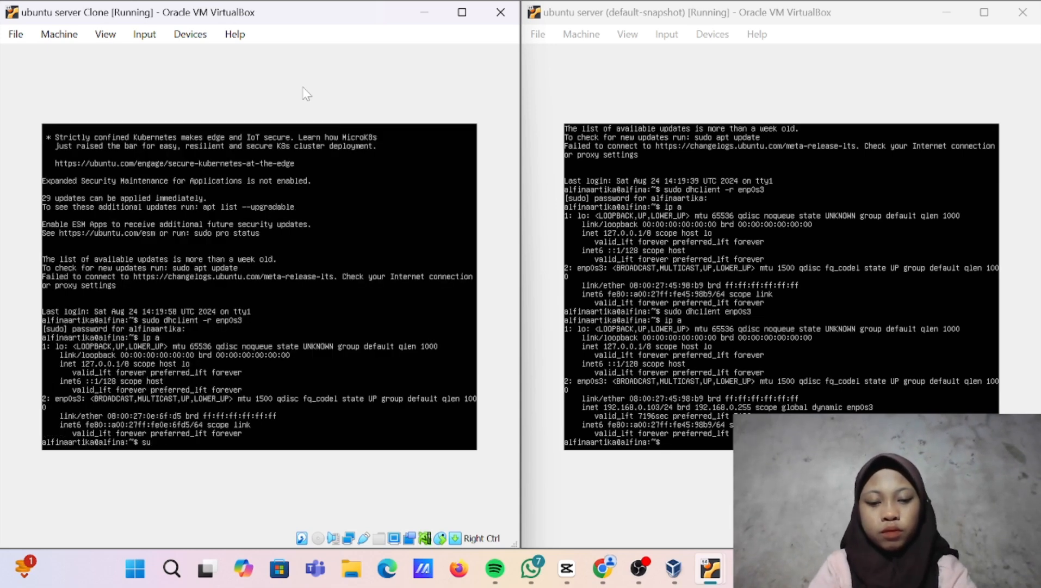
{"action": "type", "text": "do dhclient "}
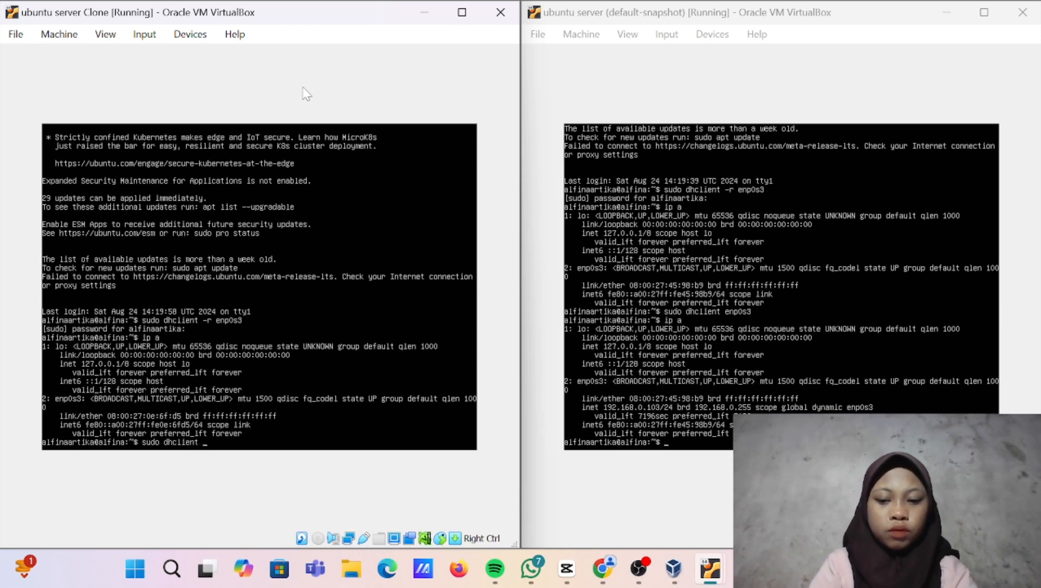
{"action": "type", "text": "enp0"}
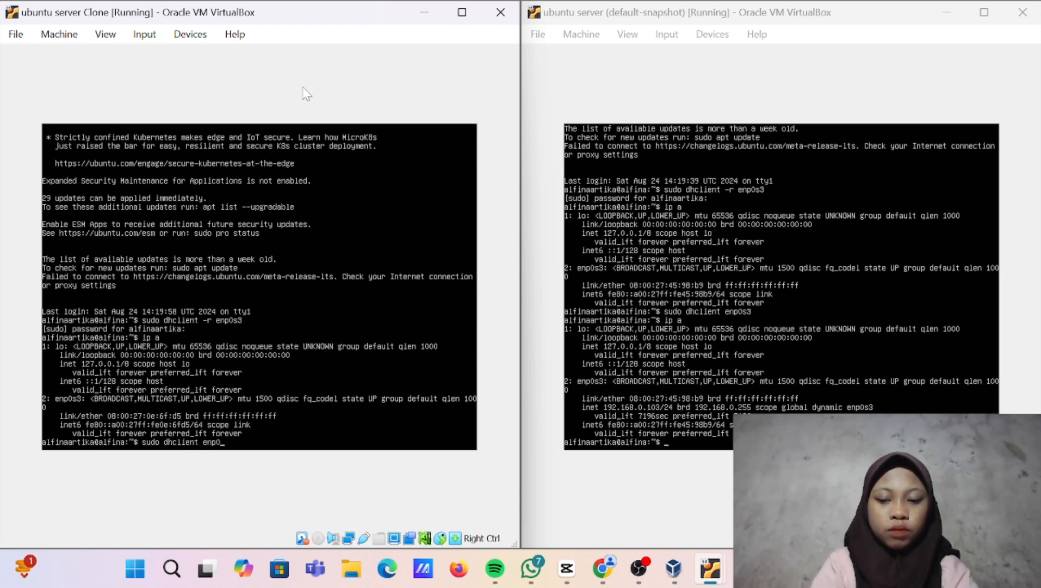
{"action": "type", "text": "s3"}
{"action": "key", "text": "Return"}
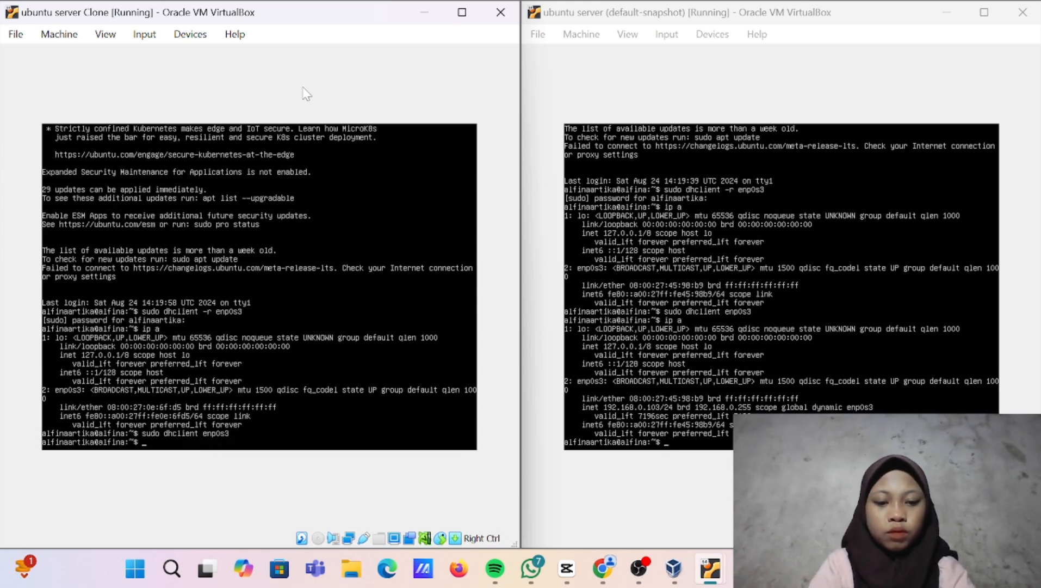
{"action": "type", "text": "ip a"}
{"action": "key", "text": "Return"}
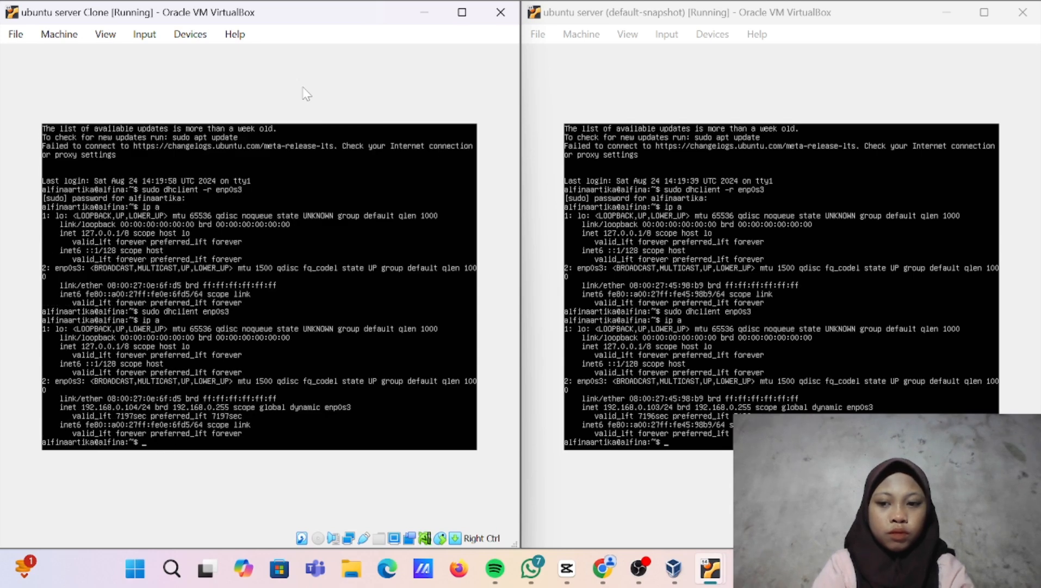
From the original server, ping the clone at 192.168.0.104 and stop after 7 replies, 0% loss
{"action": "left_click", "coordinate": [772, 64]}
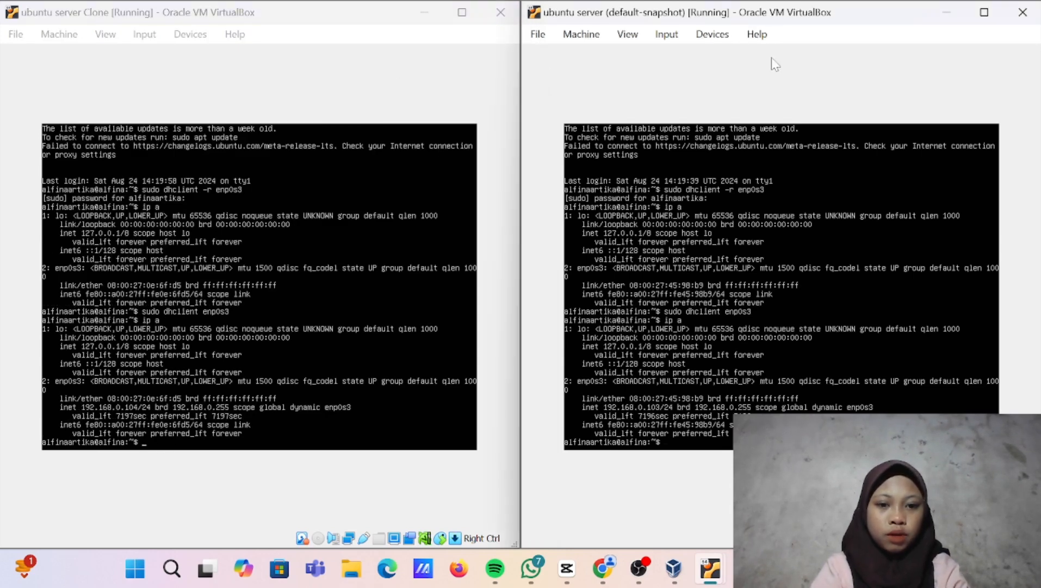
{"action": "type", "text": "ping"}
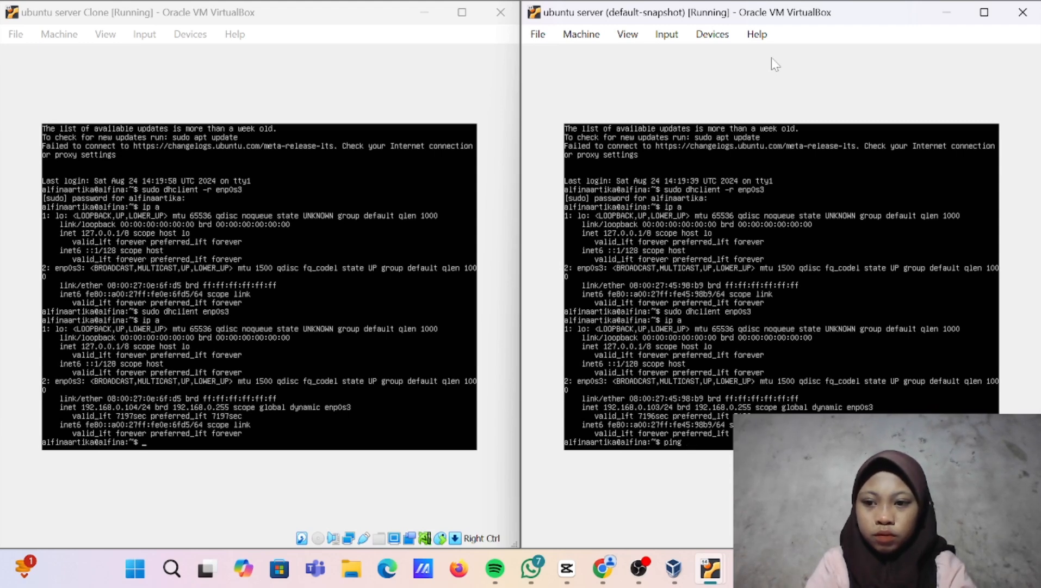
{"action": "type", "text": " 192"}
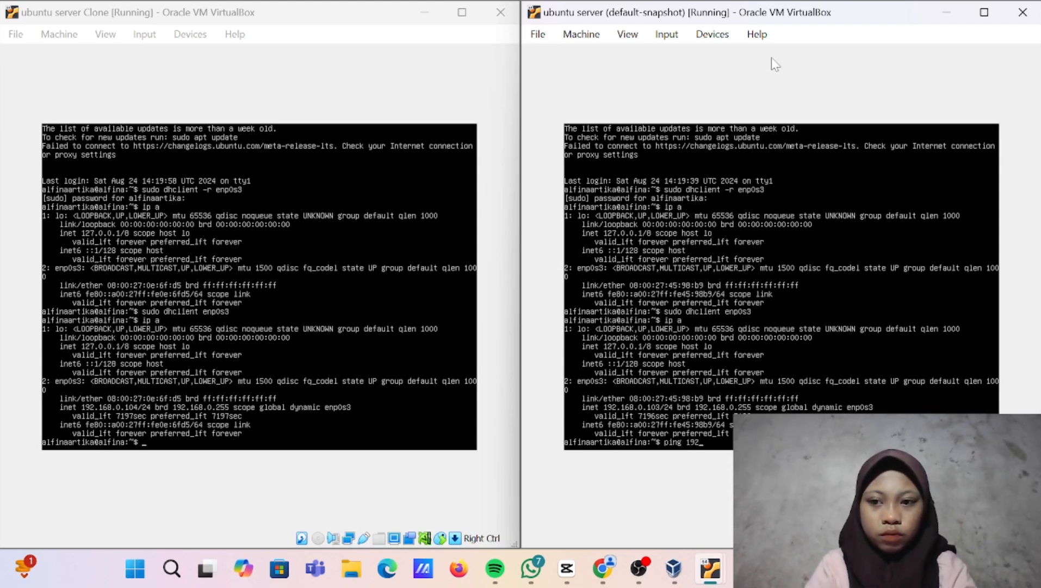
{"action": "type", "text": ".168.0."}
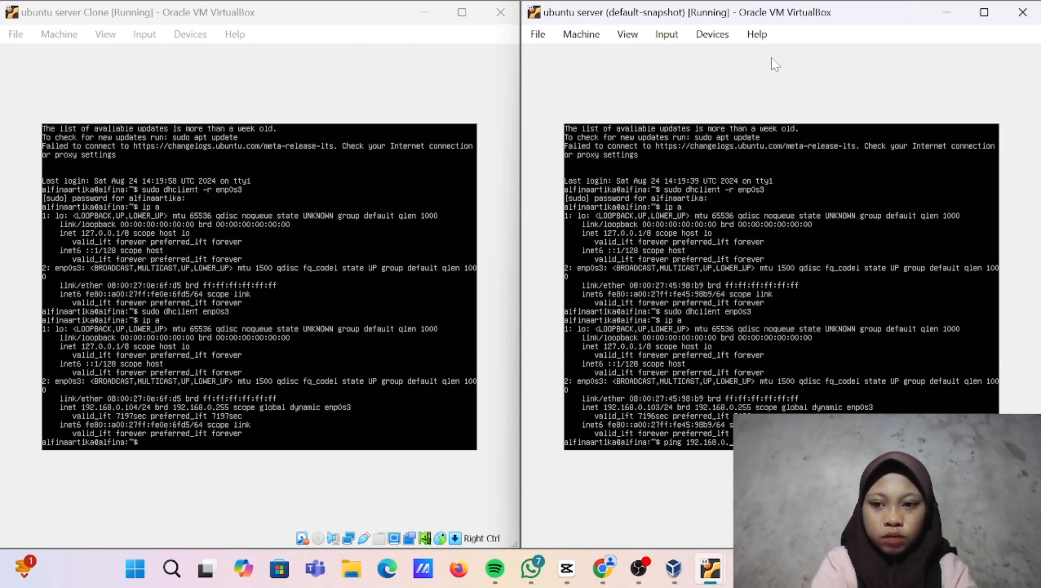
{"action": "type", "text": "1"}
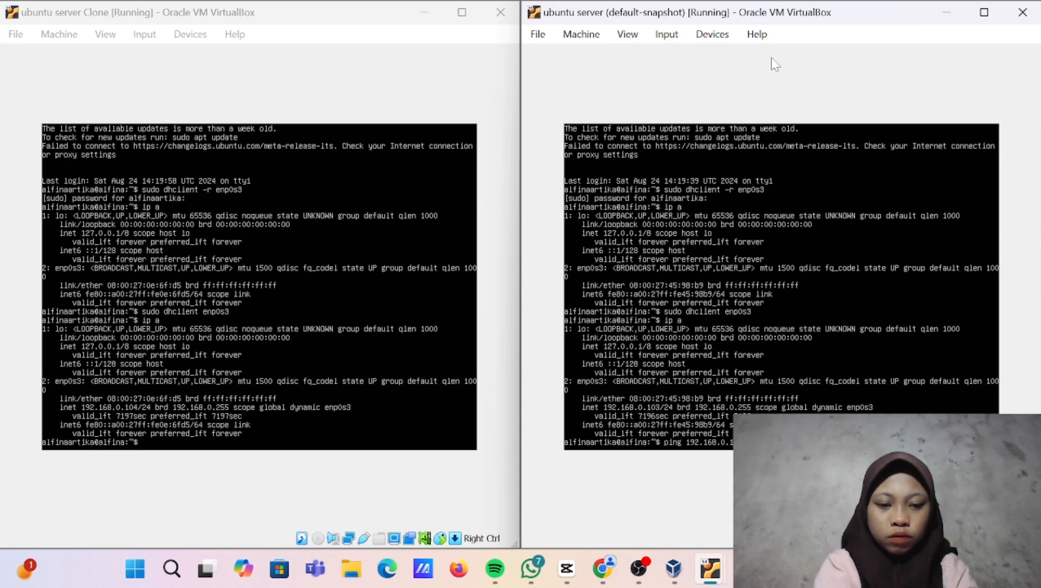
{"action": "key", "text": "Return"}
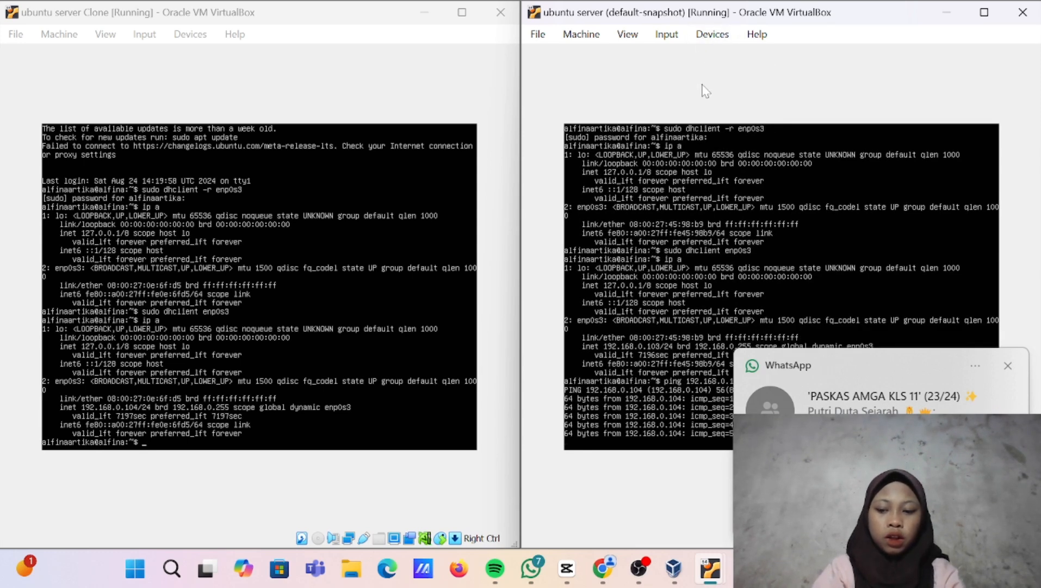
{"action": "key", "text": "ctrl+c"}
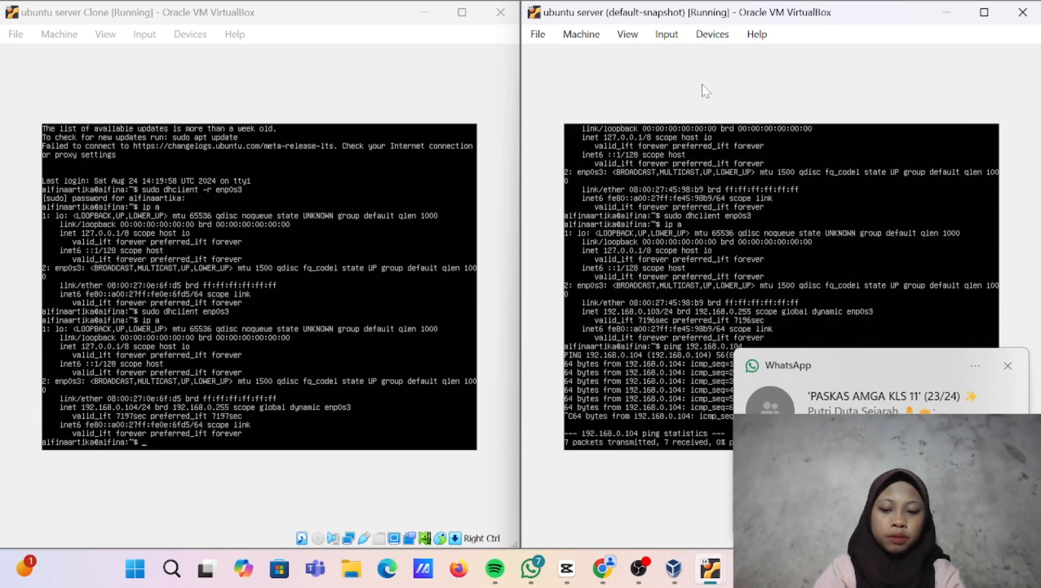
From the clone server's console, ping the original server at 192.168.0.103
{"action": "left_click", "coordinate": [440, 109]}
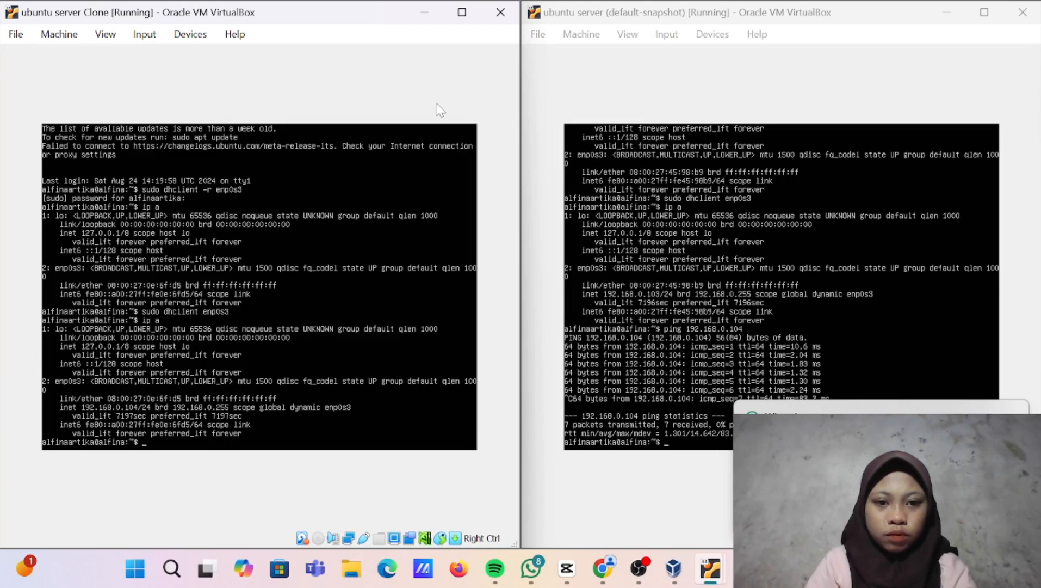
{"action": "type", "text": "ping"}
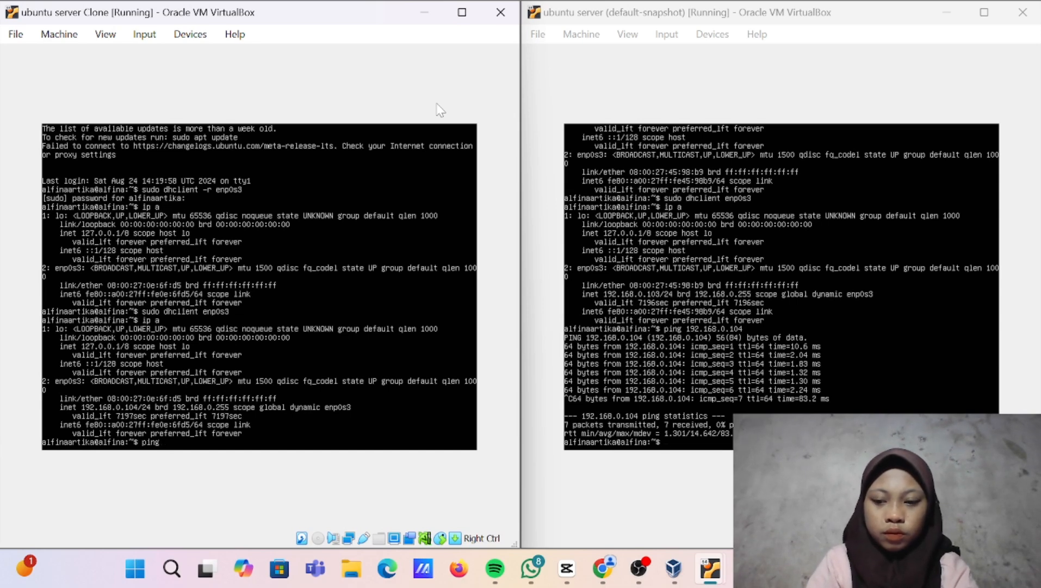
{"action": "type", "text": " 1"}
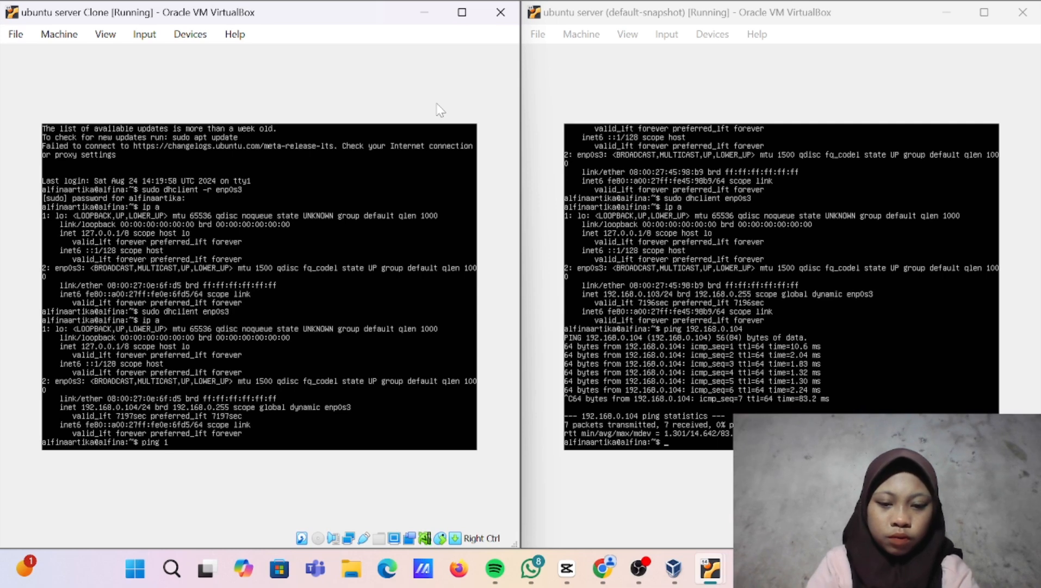
{"action": "type", "text": "92.16"}
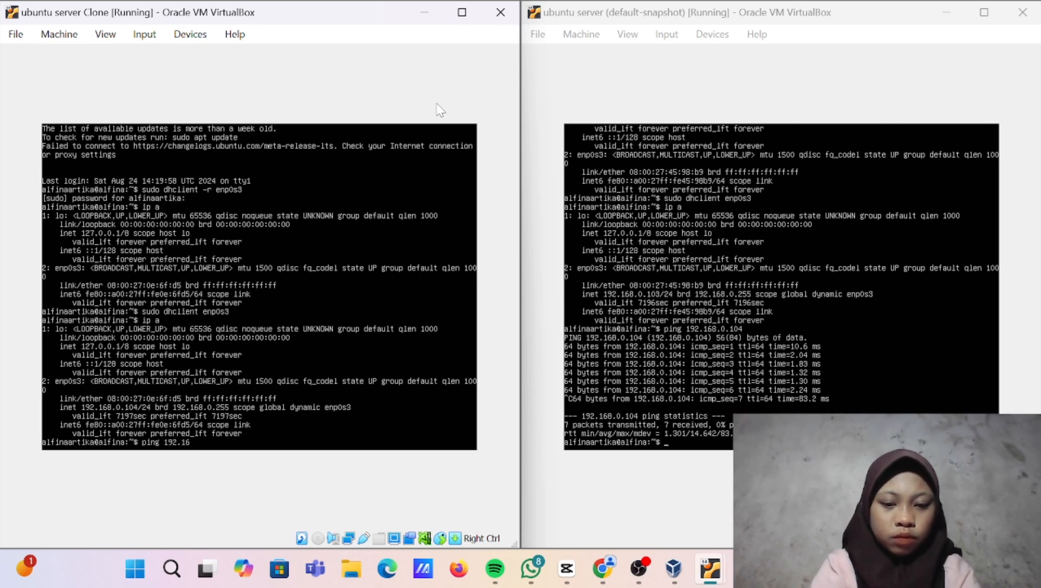
{"action": "type", "text": "8"}
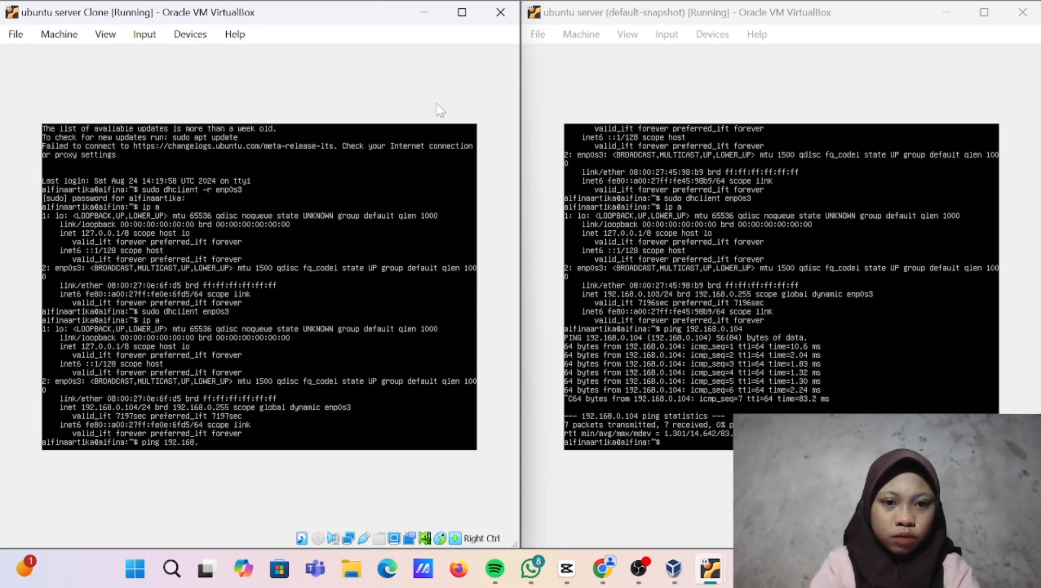
{"action": "type", "text": ".0.1"}
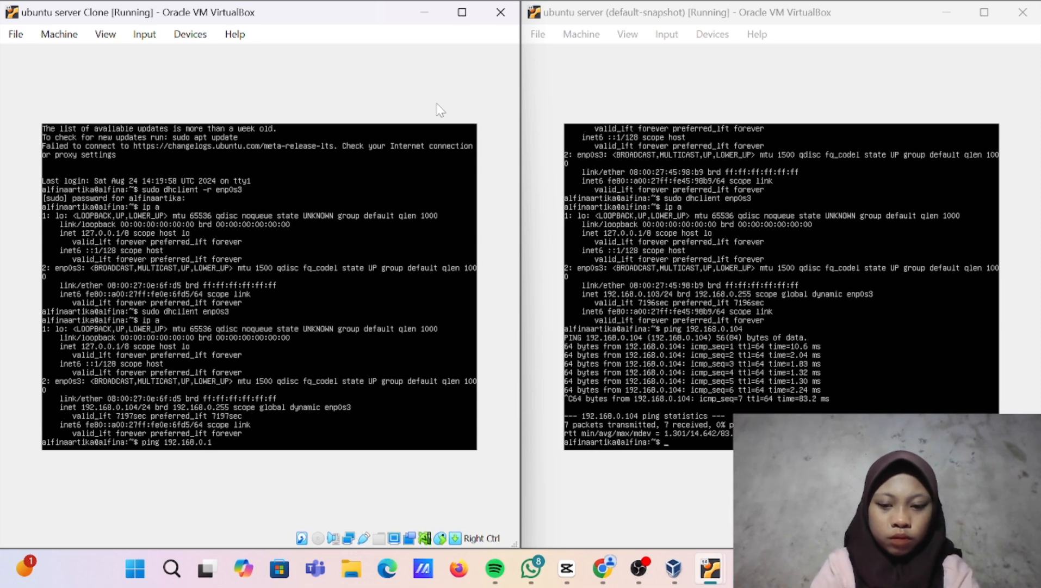
{"action": "type", "text": "03"}
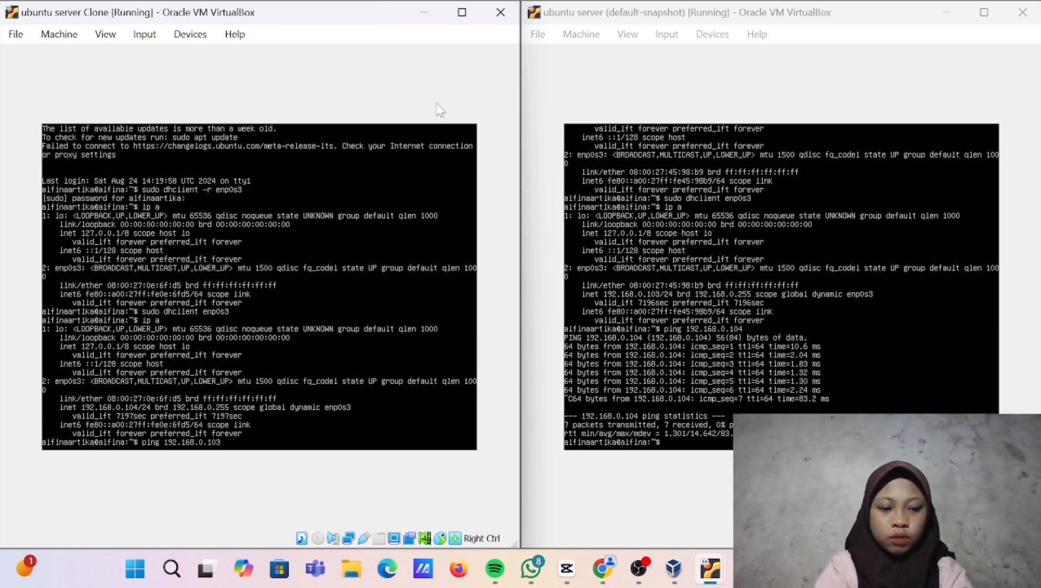
{"action": "key", "text": "Return"}
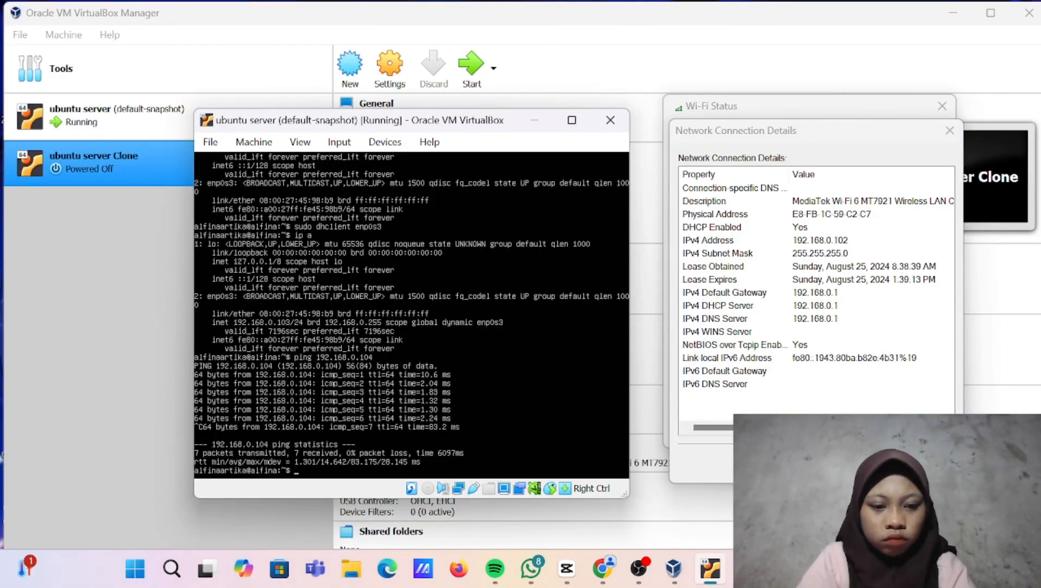
From the original server, ping the host at 192.168.0.102, then stop it to show 0% loss
{"action": "type", "text": "pi"}
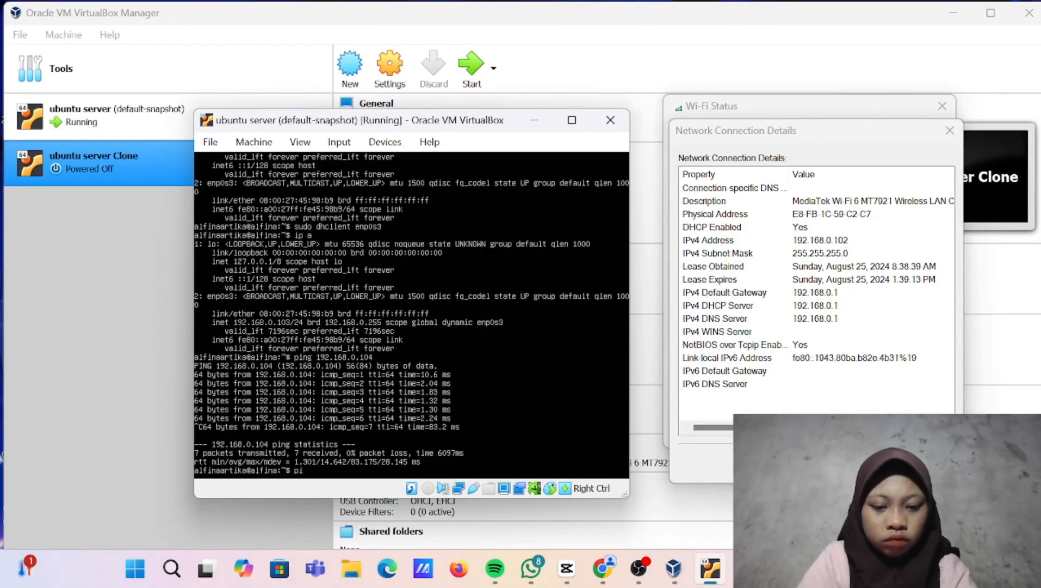
{"action": "type", "text": "ng "}
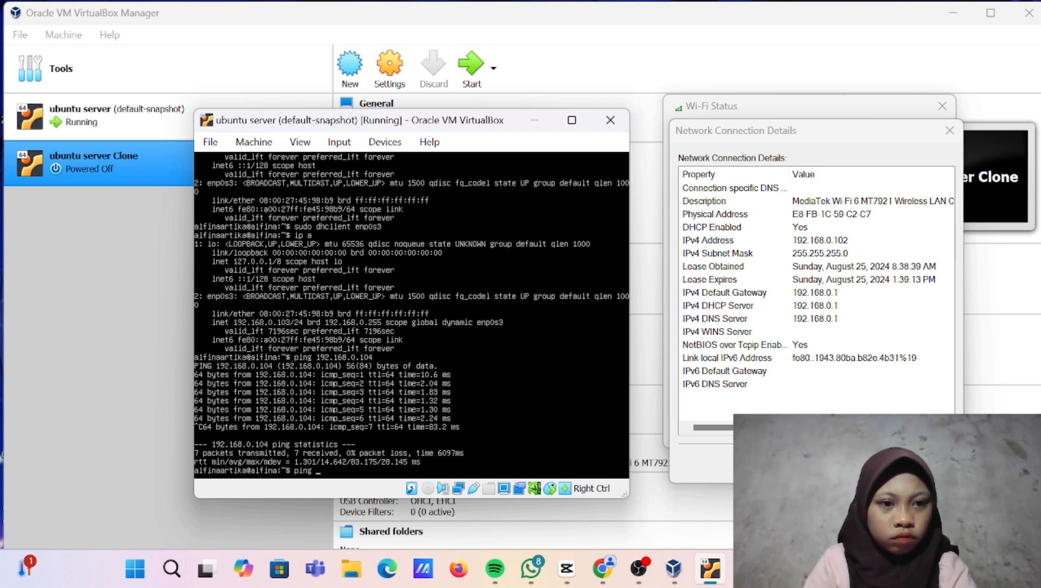
{"action": "type", "text": "192."}
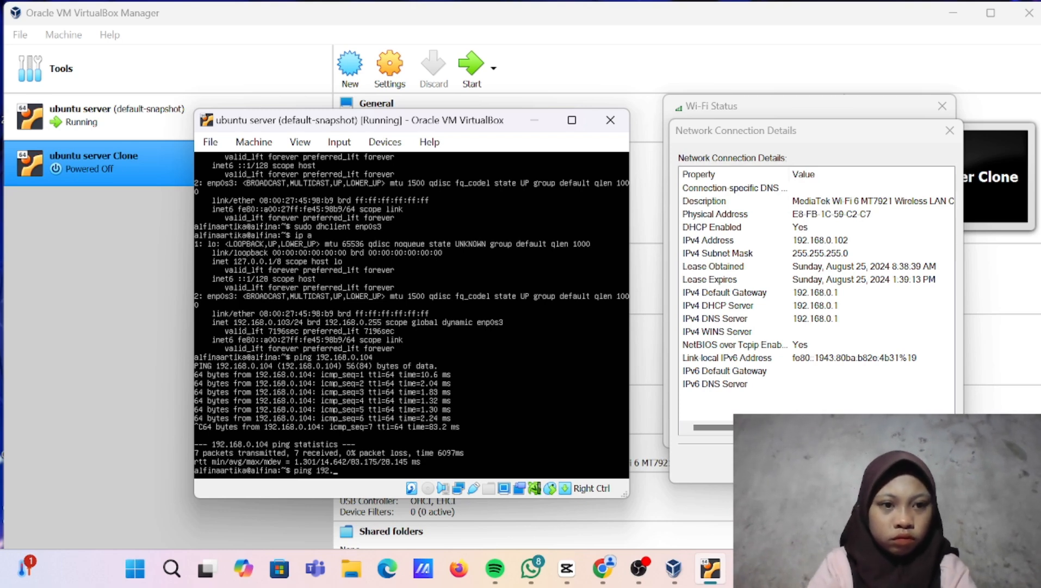
{"action": "type", "text": "168."}
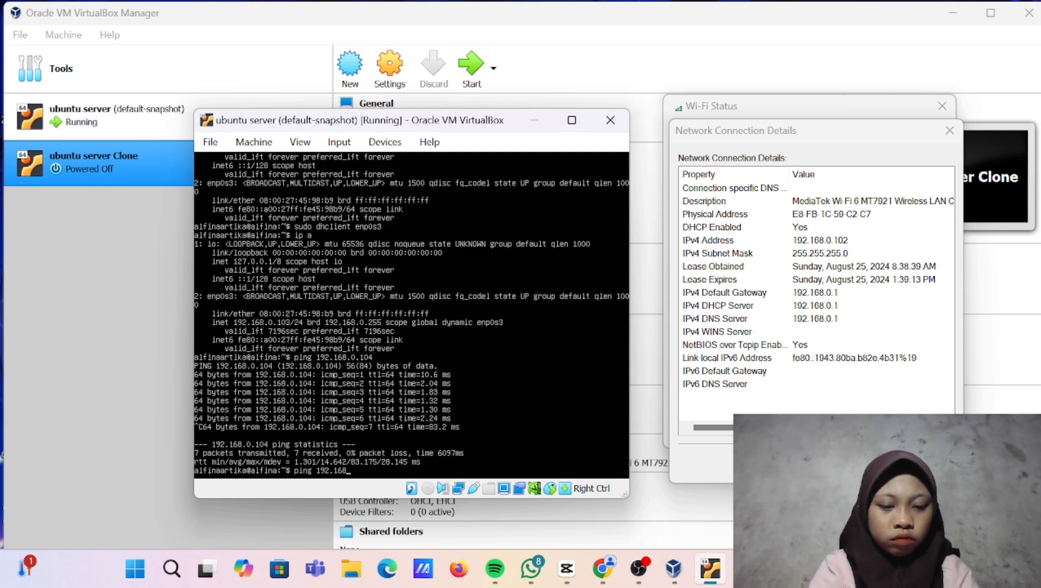
{"action": "type", "text": "0.1-"}
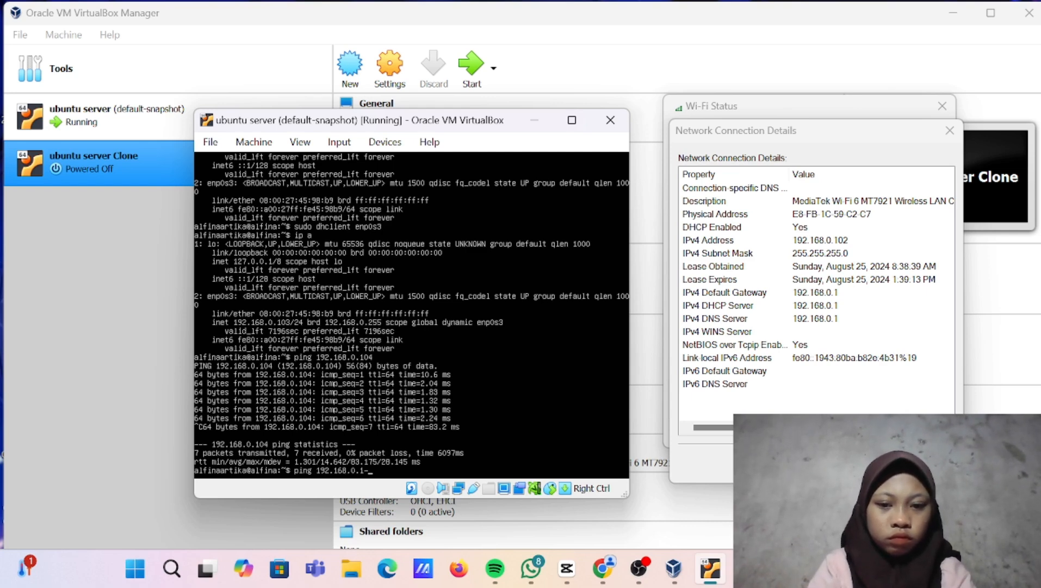
{"action": "key", "text": "BackSpace"}
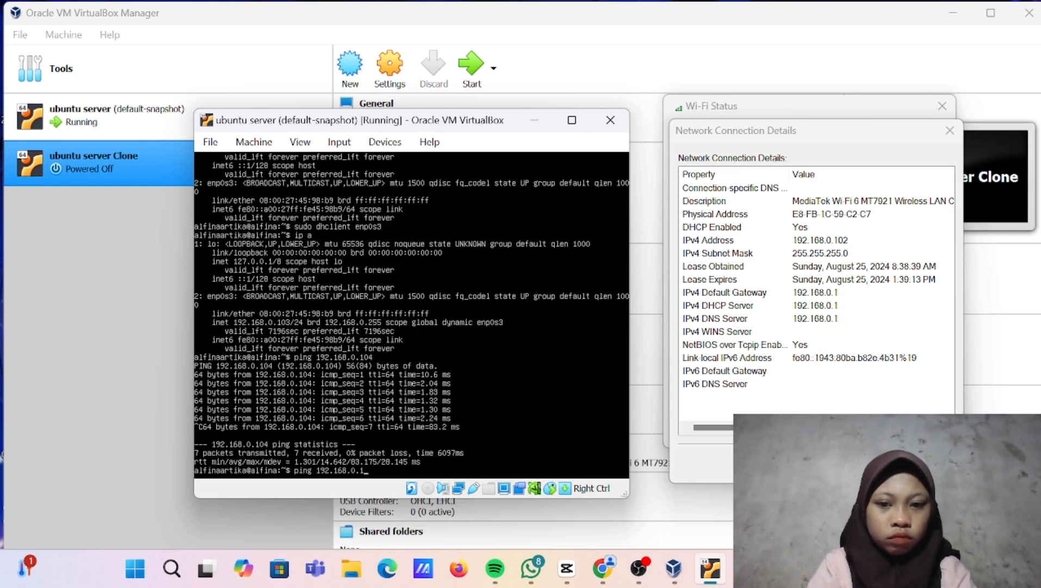
{"action": "type", "text": "02"}
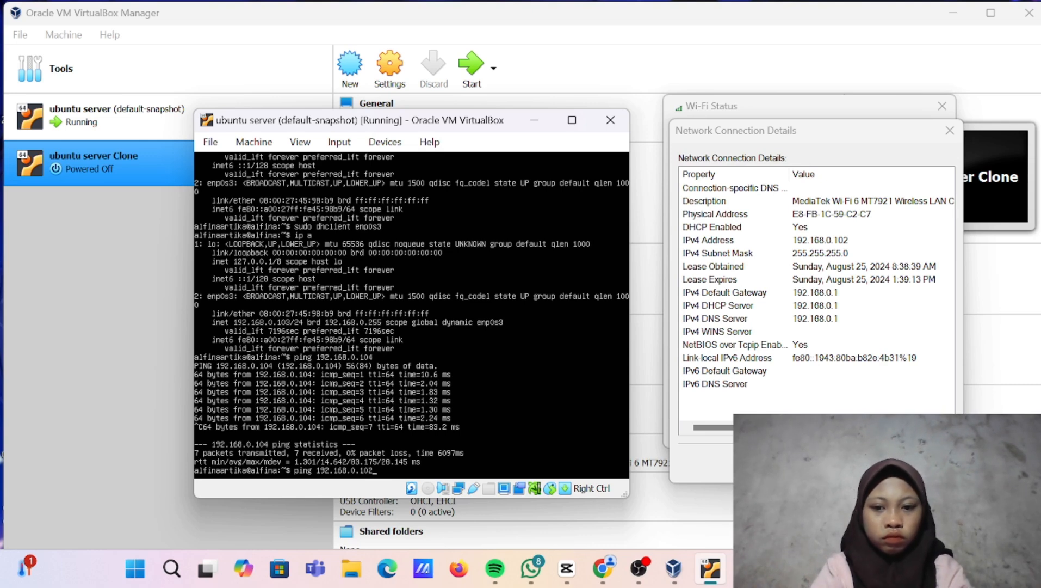
{"action": "key", "text": "Return"}
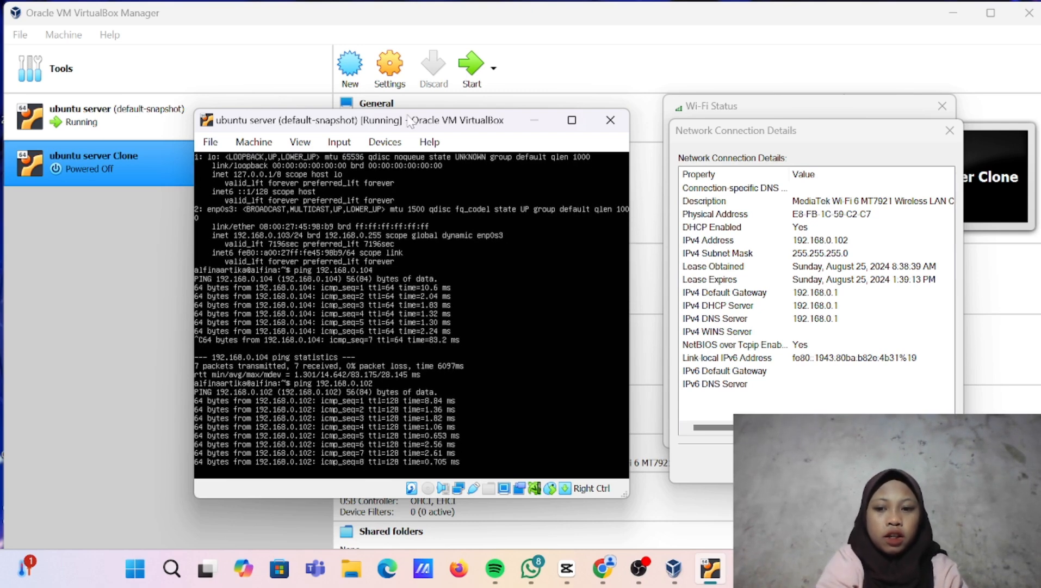
{"action": "key", "text": "ctrl+c"}
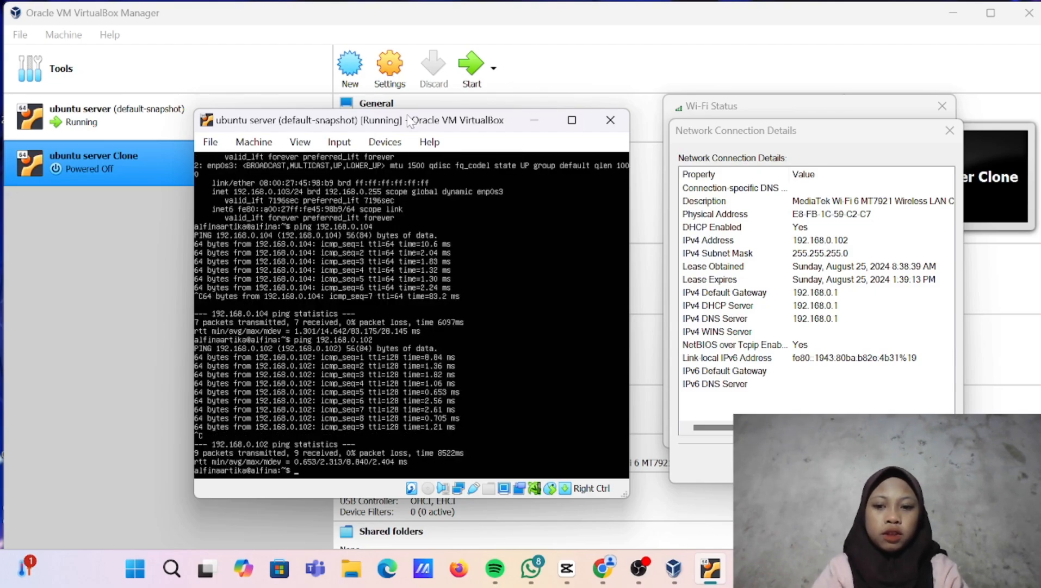
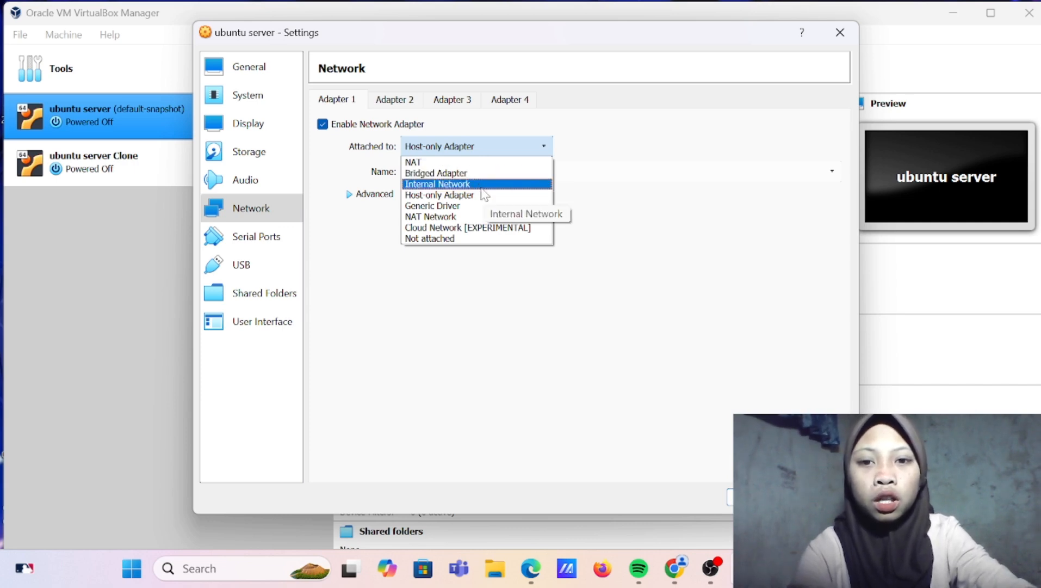
Attach ubuntu server's Adapter 1 to Internal Network named 'internal 1' and save
{"action": "left_click", "coordinate": [483, 188]}
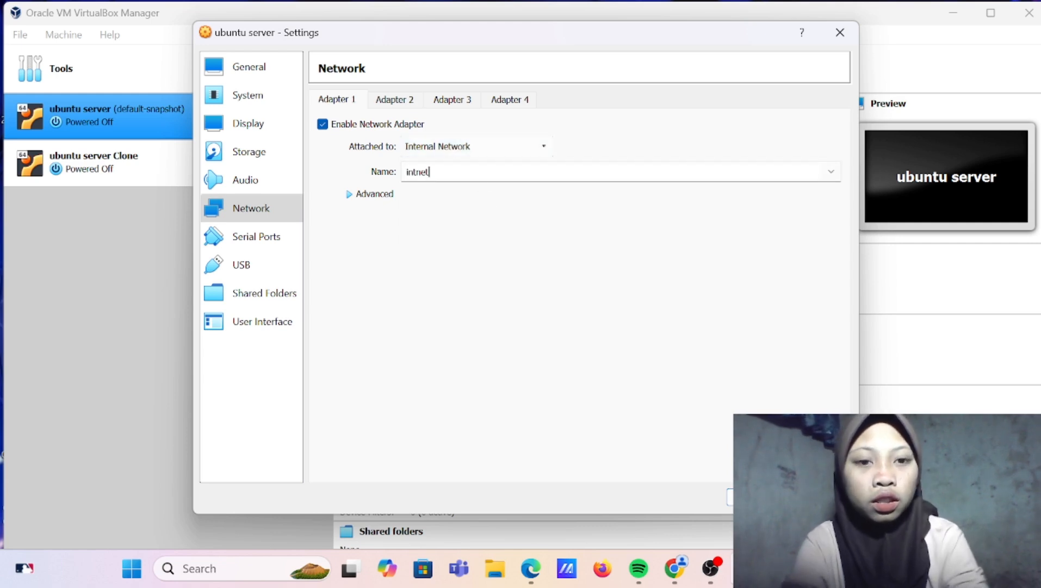
{"action": "key", "text": "BackSpace"}
{"action": "key", "text": "BackSpace"}
{"action": "key", "text": "BackSpace"}
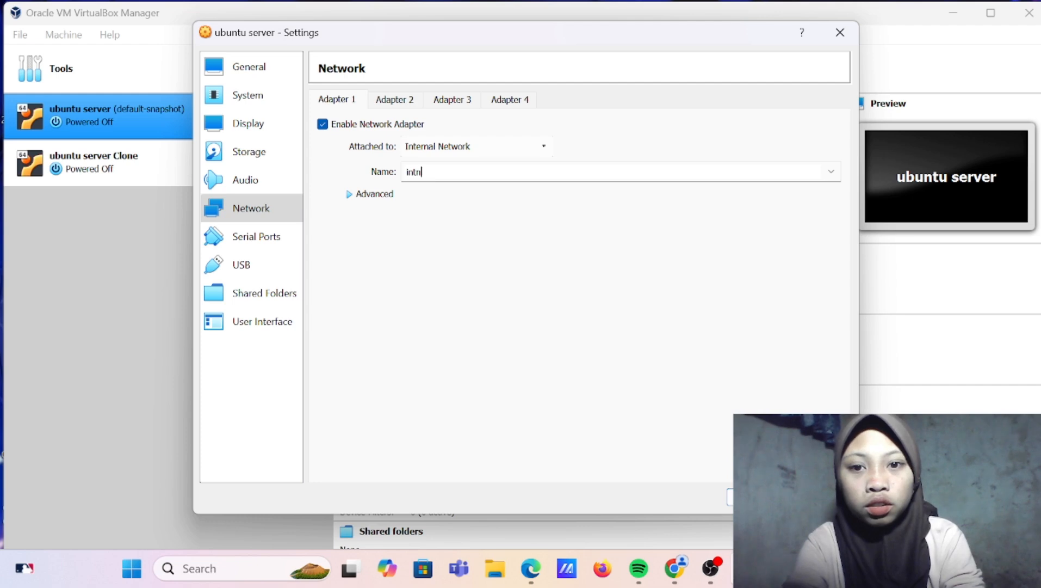
{"action": "type", "text": "e"}
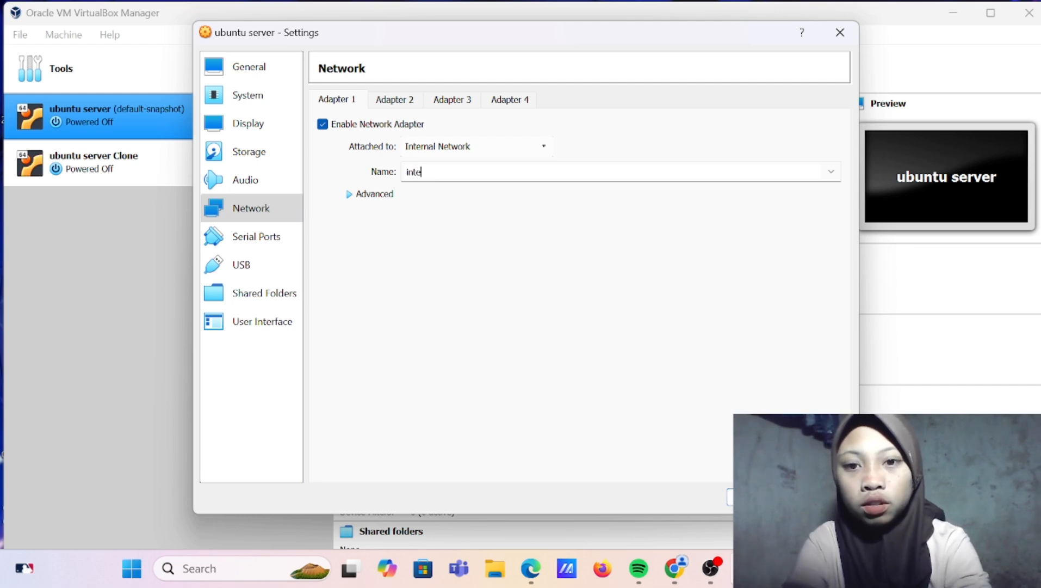
{"action": "type", "text": "rna"}
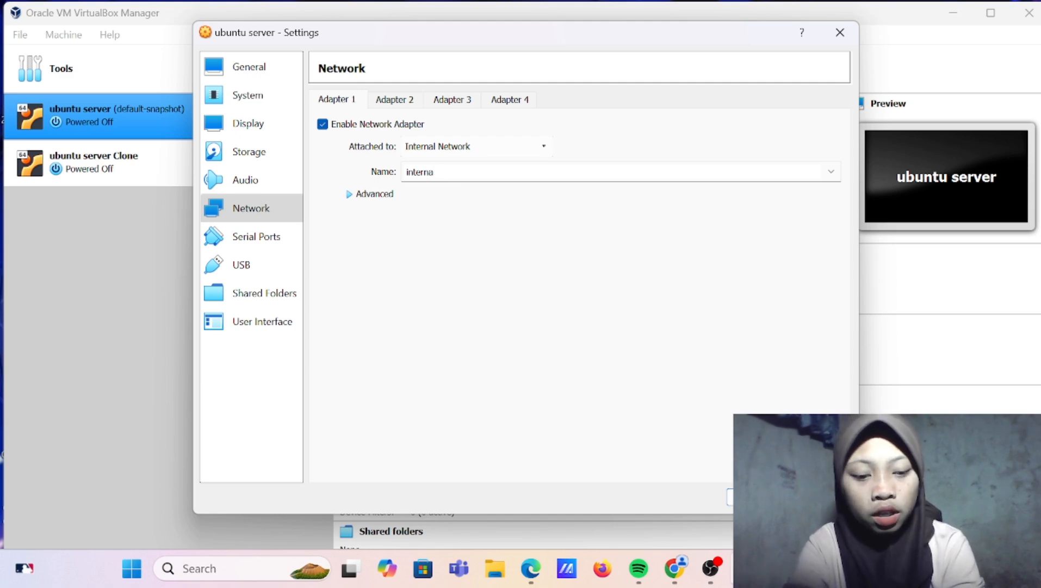
{"action": "type", "text": "l 1"}
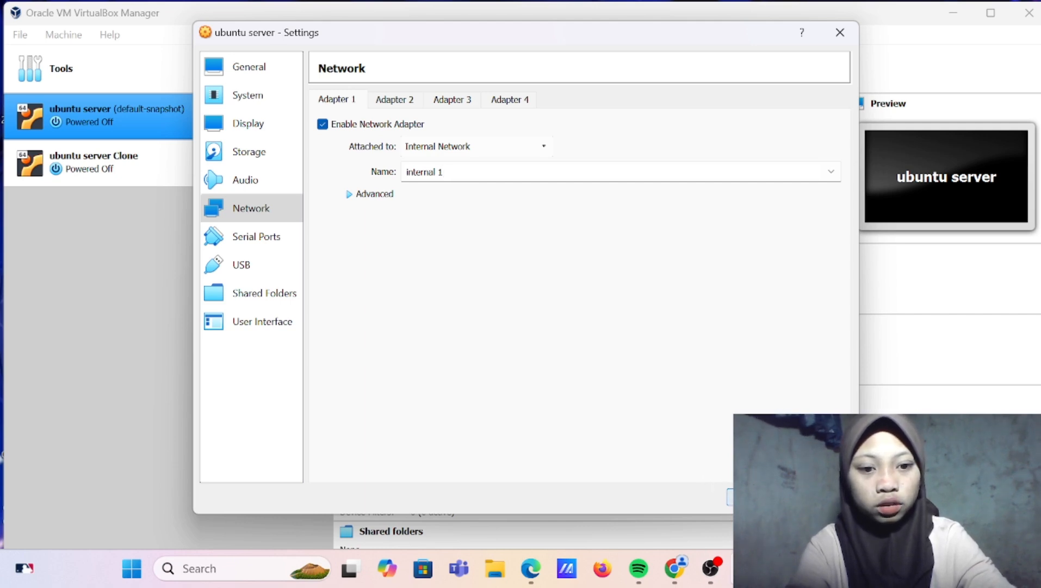
{"action": "left_click", "coordinate": [748, 496]}
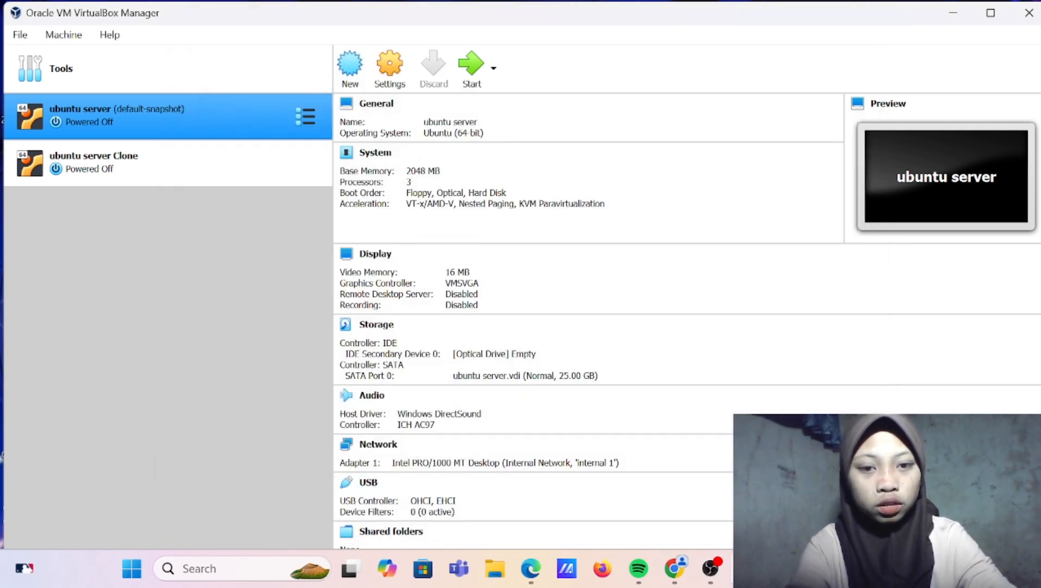
Put ubuntu server Clone's Adapter 1 on Internal Network 'internal 1', chosen from the Name list, and save
{"action": "left_click", "coordinate": [212, 166]}
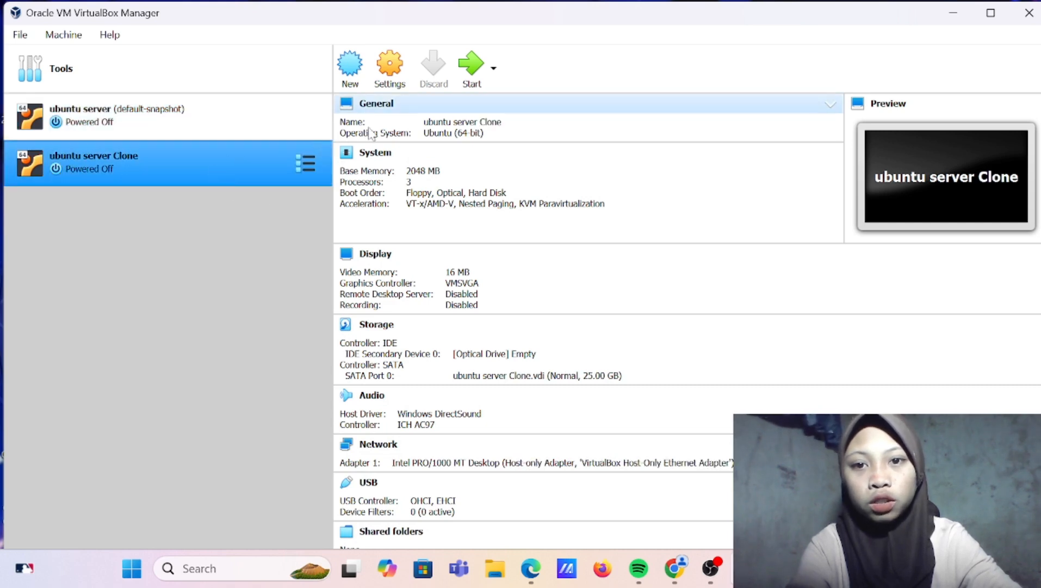
{"action": "left_click", "coordinate": [402, 66]}
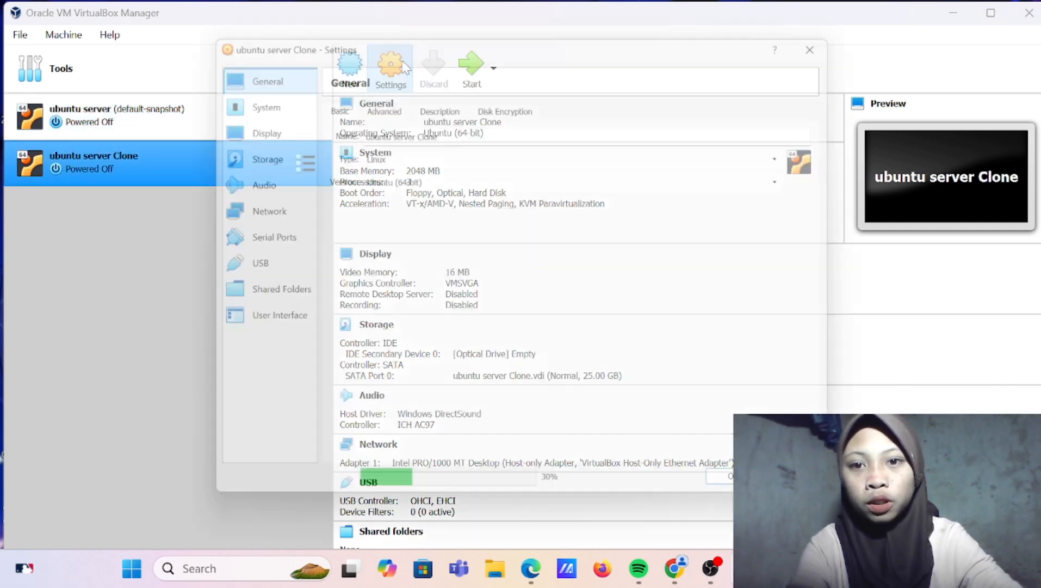
{"action": "left_click", "coordinate": [273, 222]}
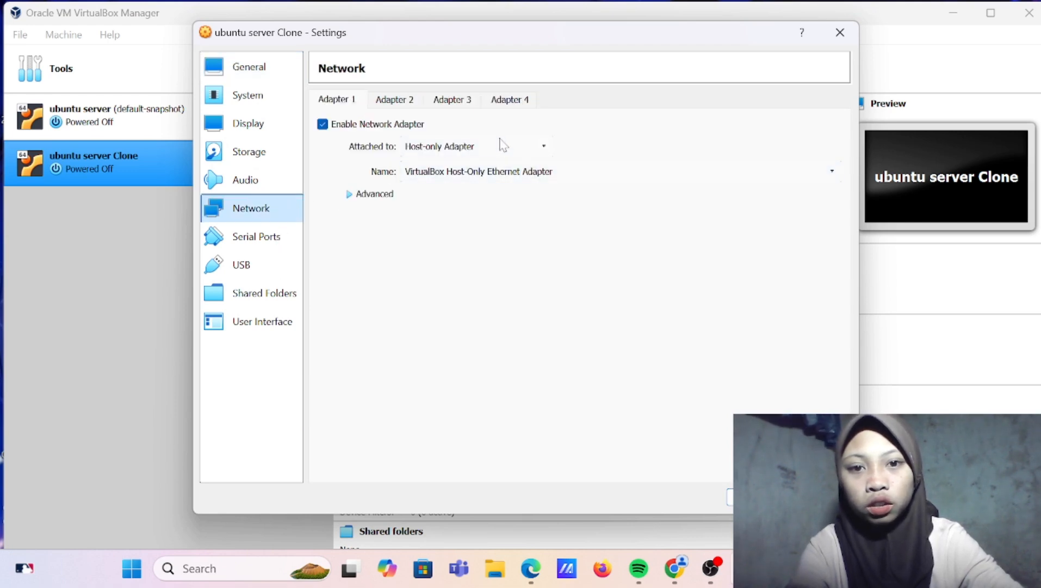
{"action": "left_click", "coordinate": [542, 146]}
{"action": "left_click", "coordinate": [505, 173]}
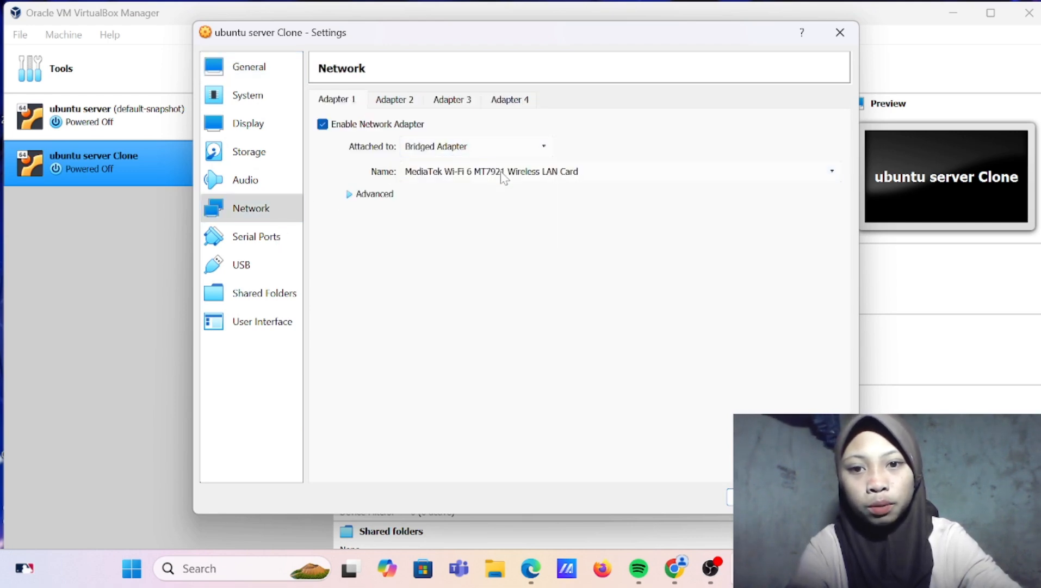
{"action": "left_click", "coordinate": [506, 146]}
{"action": "left_click", "coordinate": [498, 185]}
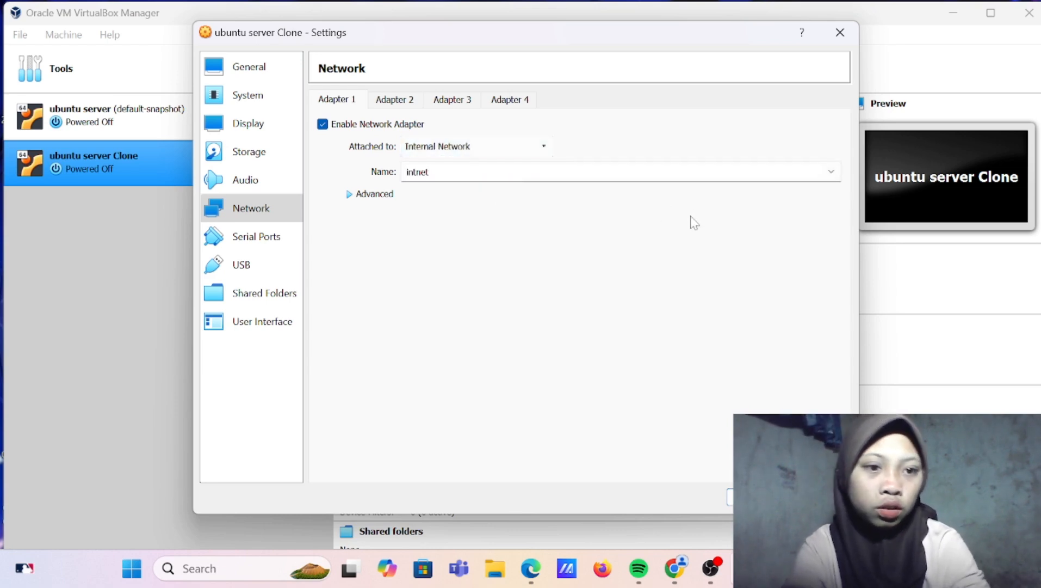
{"action": "left_click", "coordinate": [830, 171]}
{"action": "left_click", "coordinate": [835, 187]}
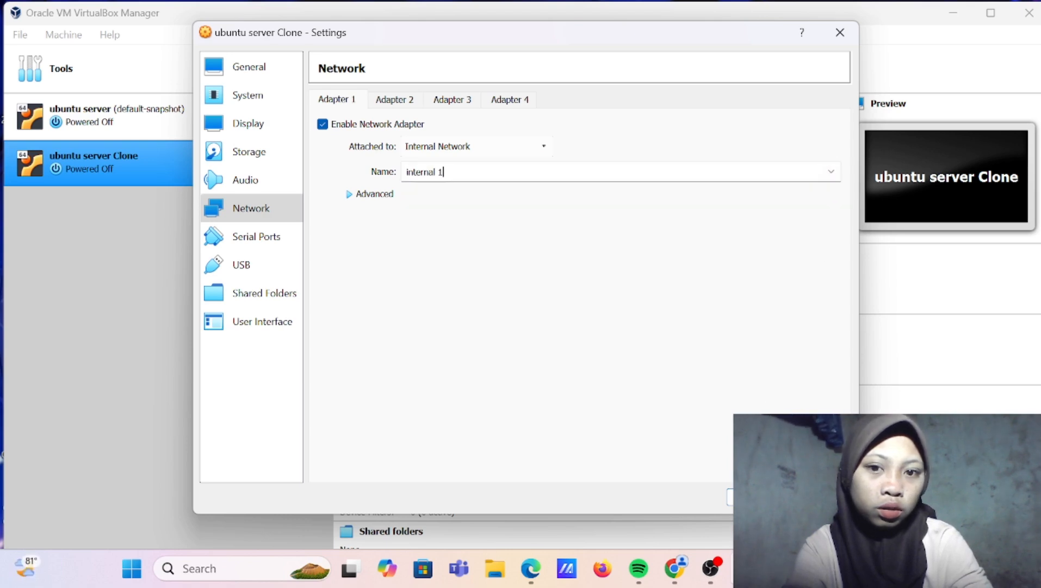
{"action": "left_click", "coordinate": [751, 496]}
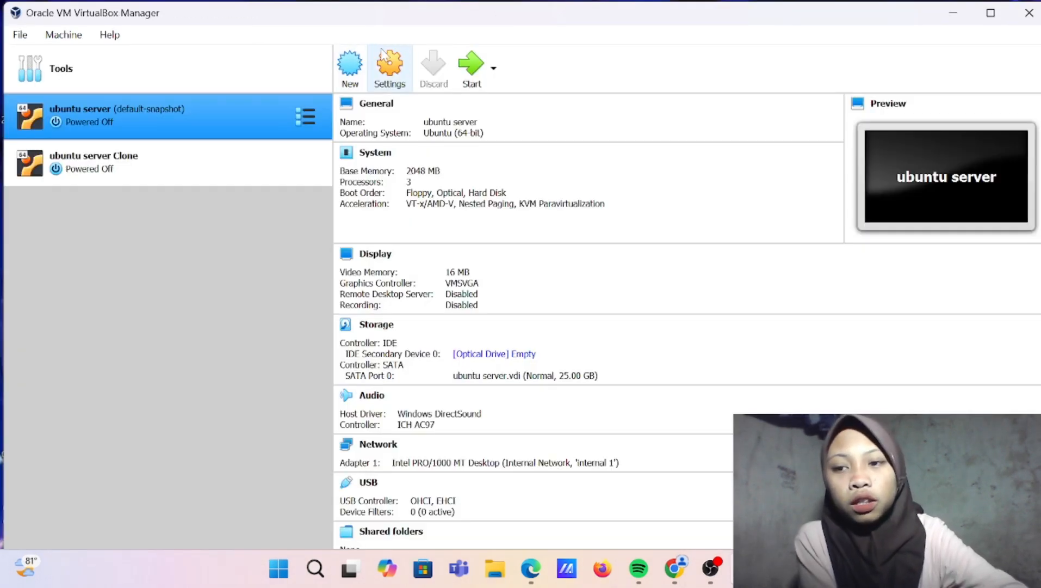
Switch ubuntu server's Adapter 1 to Bridged Adapter on the MediaTek Wi-Fi 6 MT7921 card
{"action": "left_click", "coordinate": [384, 54]}
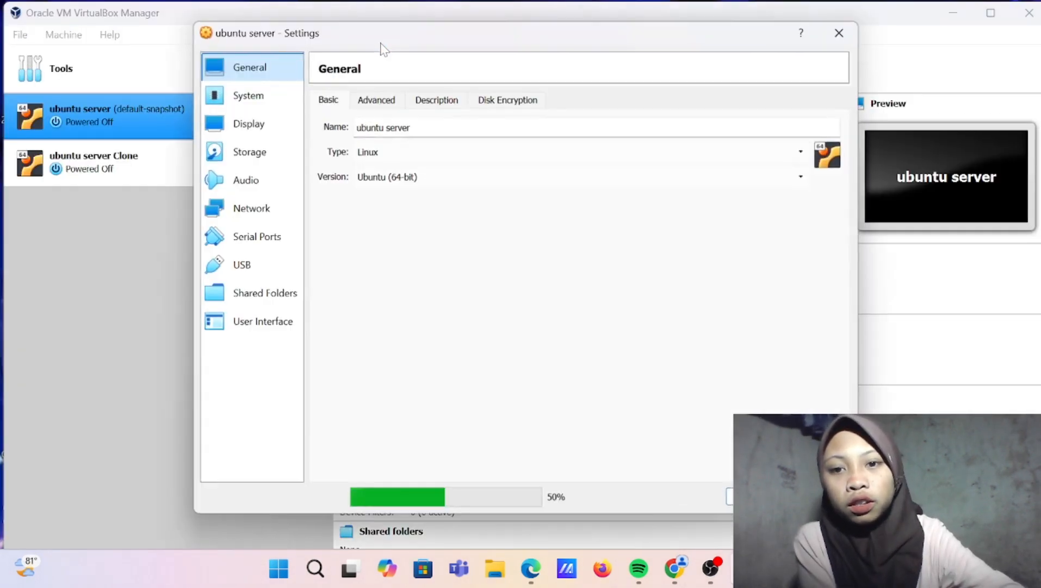
{"action": "left_click", "coordinate": [275, 209]}
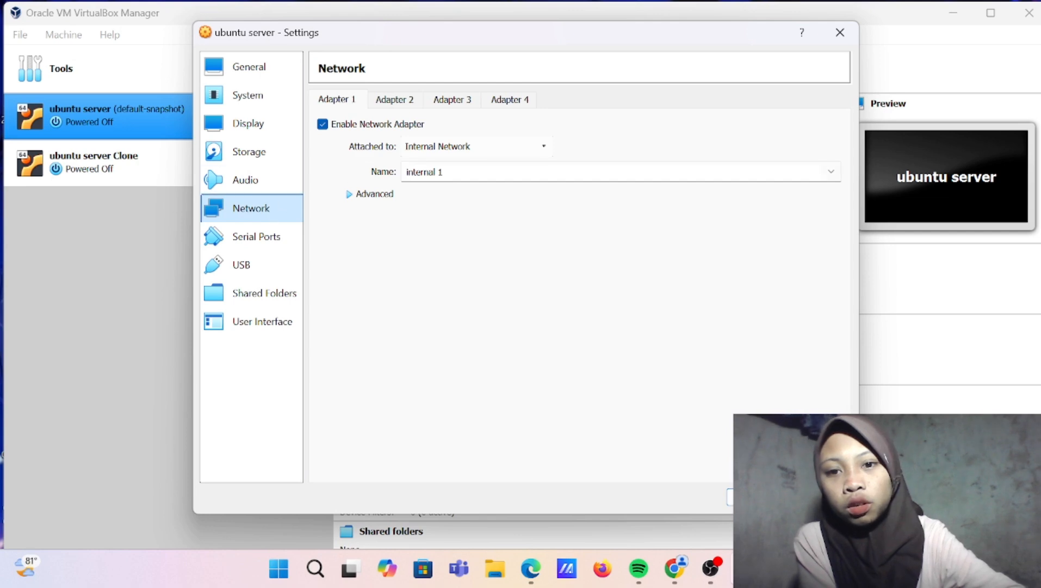
{"action": "left_click", "coordinate": [479, 146]}
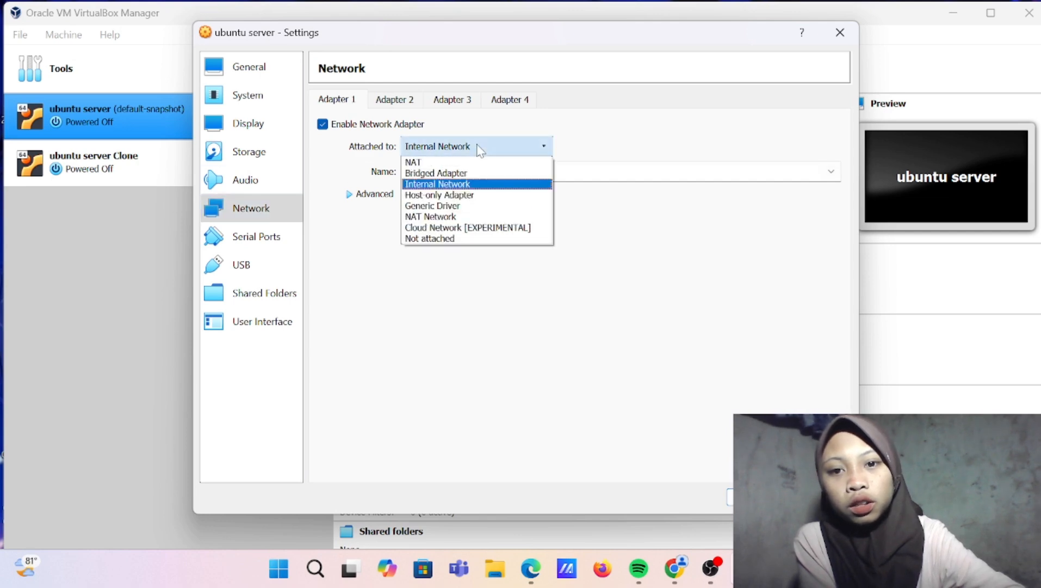
{"action": "left_click", "coordinate": [477, 173]}
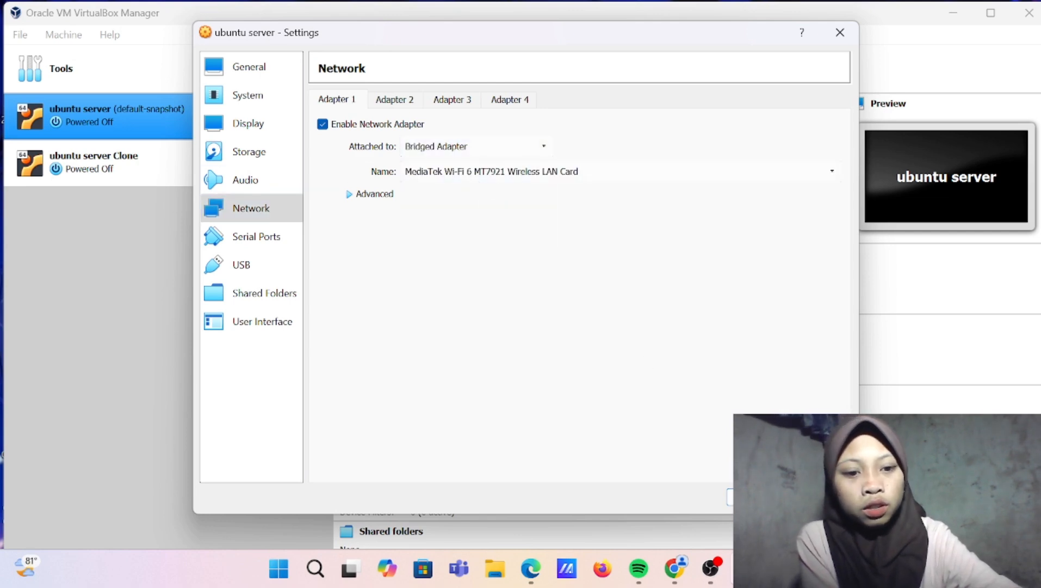
{"action": "left_click", "coordinate": [751, 497]}
Switch ubuntu server Clone's Adapter 1 to Bridged Adapter as well
{"action": "left_click", "coordinate": [147, 162]}
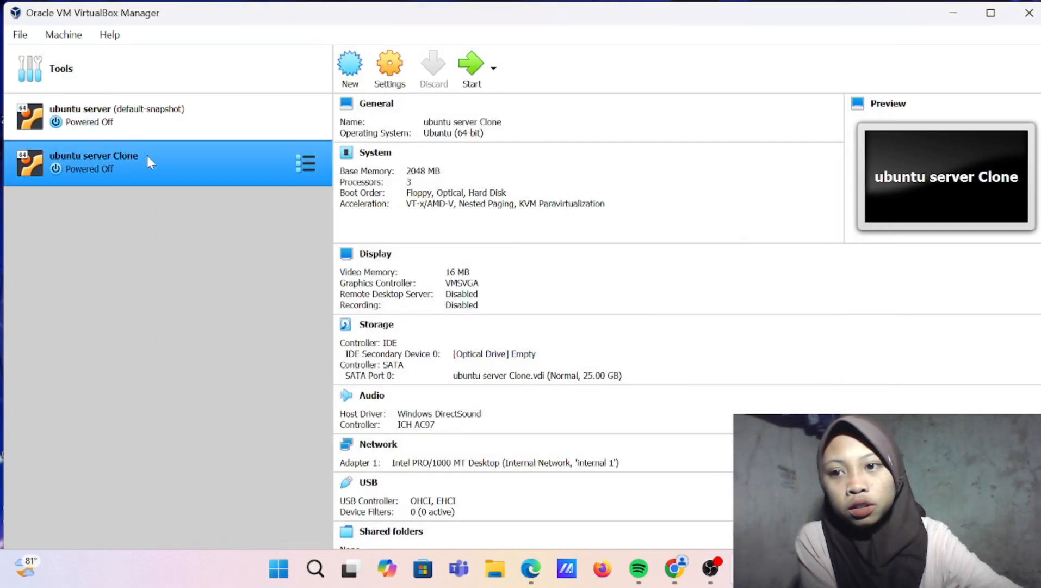
{"action": "left_click", "coordinate": [382, 87]}
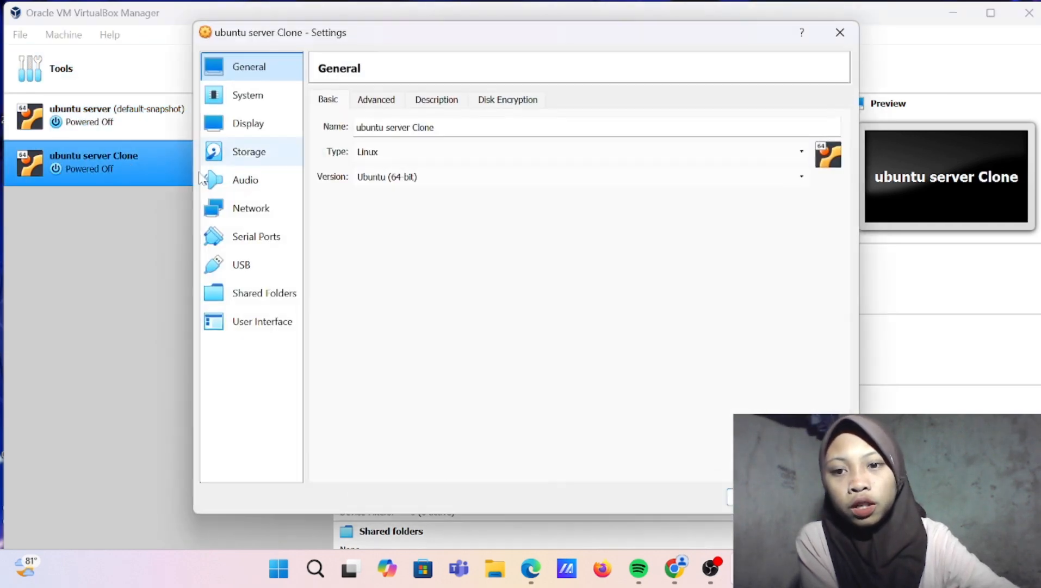
{"action": "left_click", "coordinate": [256, 212]}
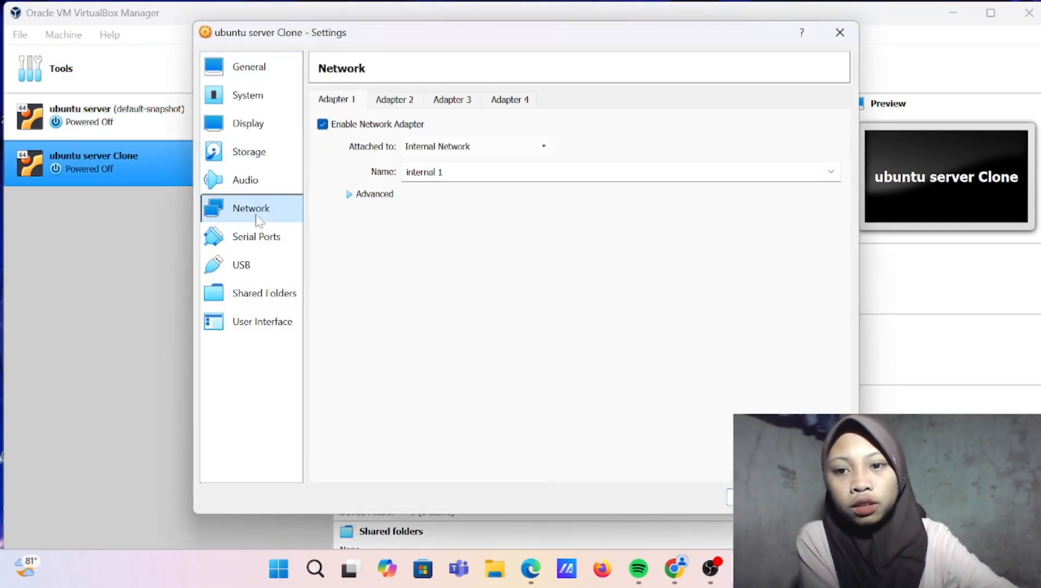
{"action": "left_click", "coordinate": [489, 145]}
{"action": "left_click", "coordinate": [495, 174]}
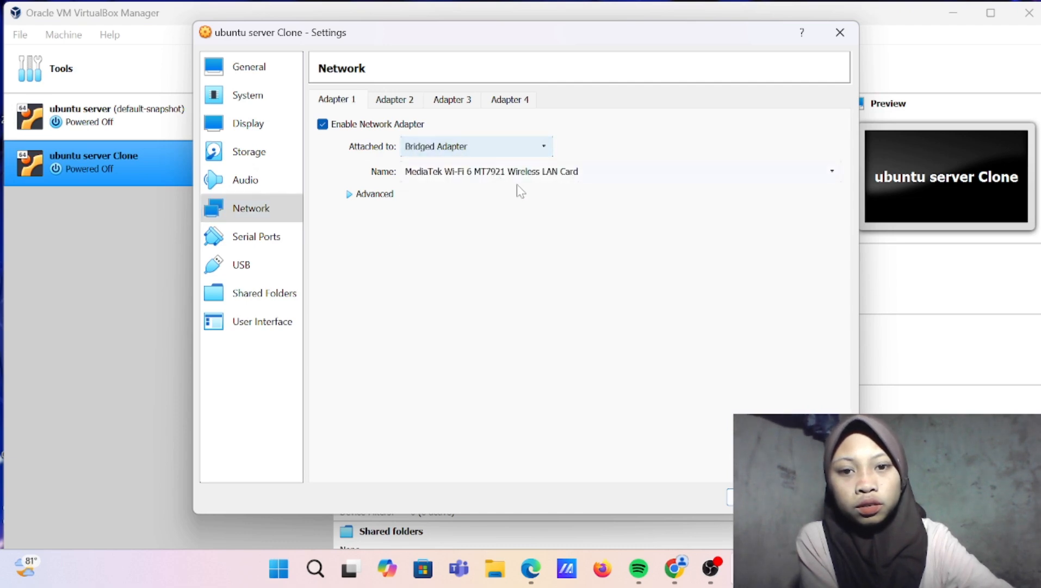
{"action": "left_click", "coordinate": [730, 496]}
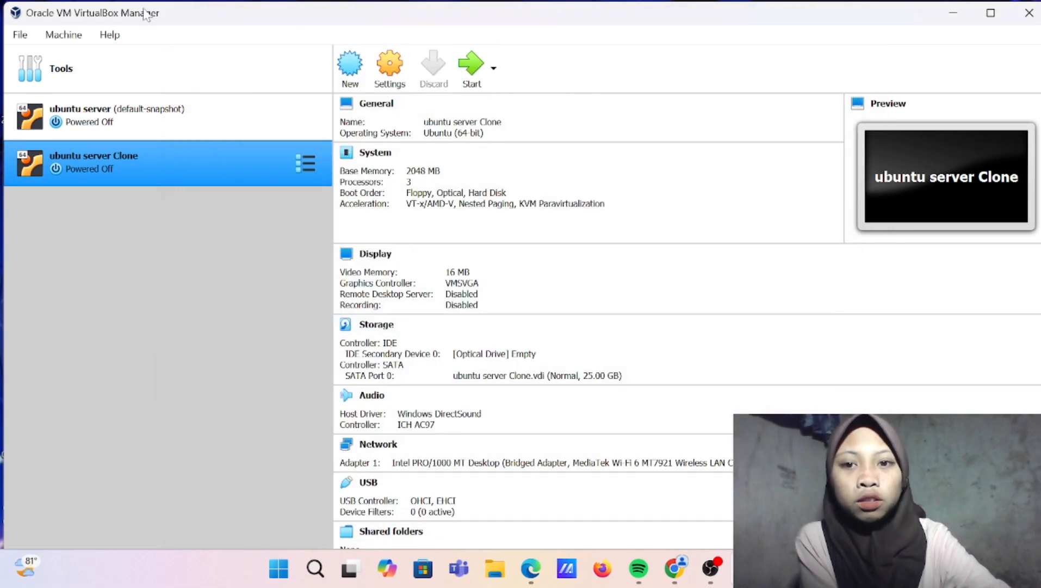
{"action": "left_click", "coordinate": [138, 112]}
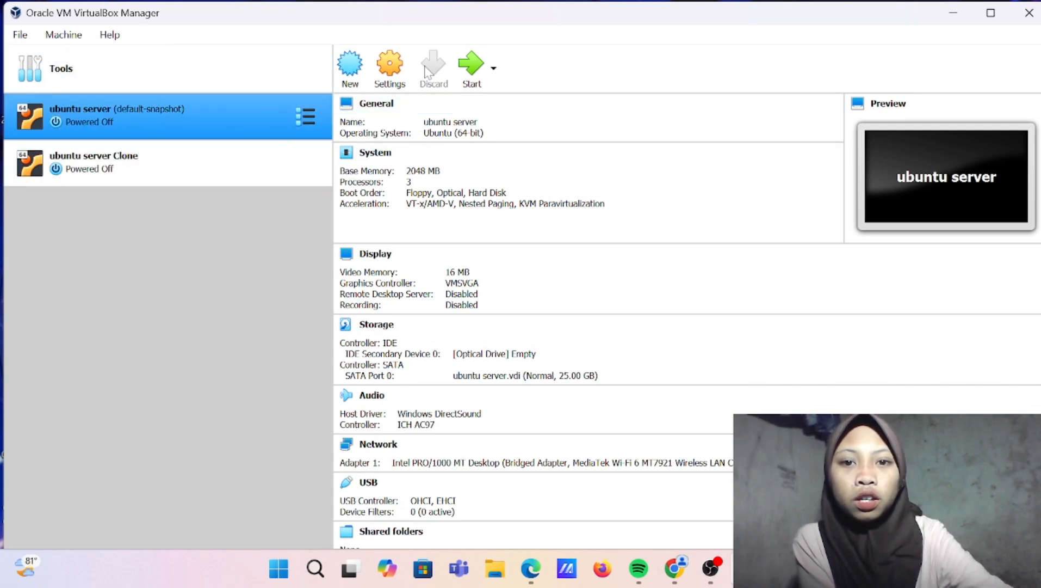
Boot the VM and open /etc/netplan/00-installer-config.yaml in nano with sudo
{"action": "left_click", "coordinate": [472, 70]}
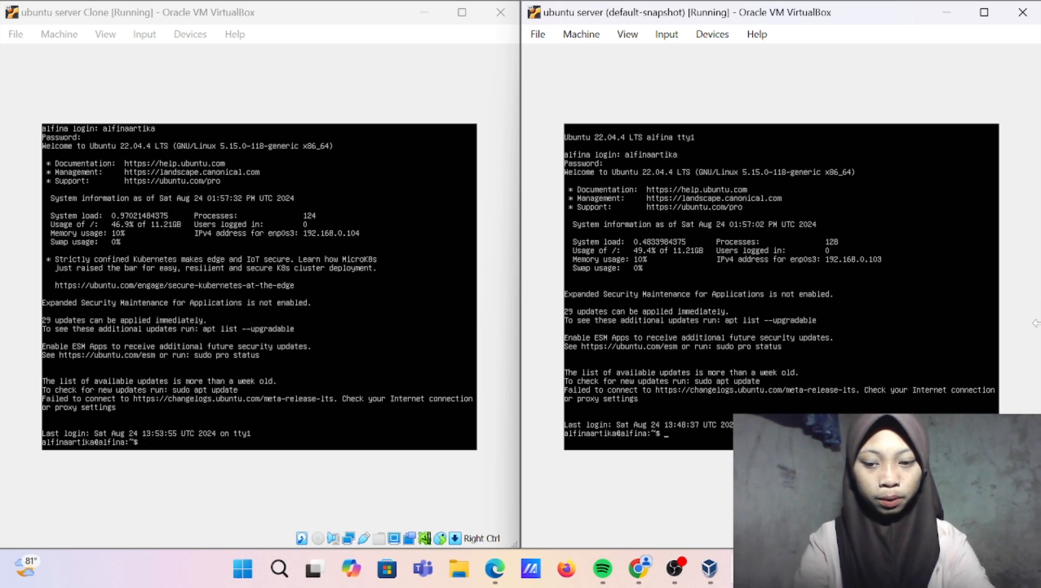
{"action": "type", "text": "udo nsn"}
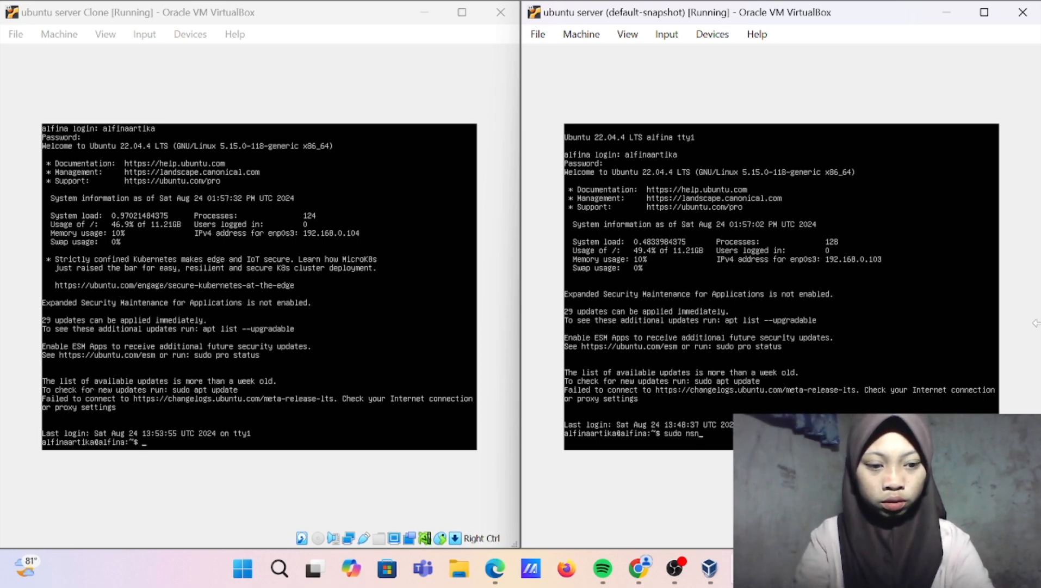
{"action": "key", "text": "BackSpace"}
{"action": "key", "text": "BackSpace"}
{"action": "type", "text": "an"}
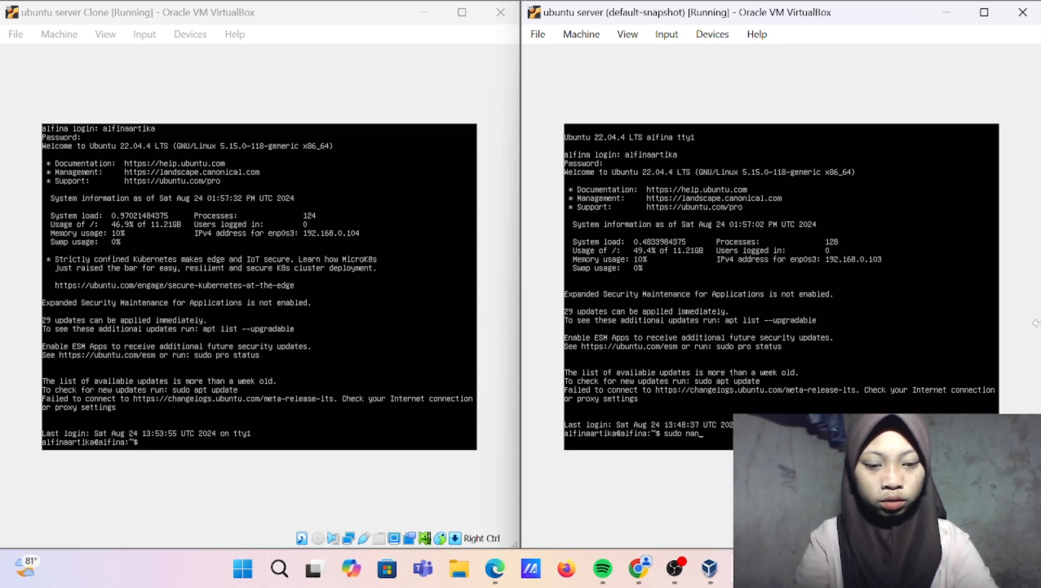
{"action": "type", "text": "o"}
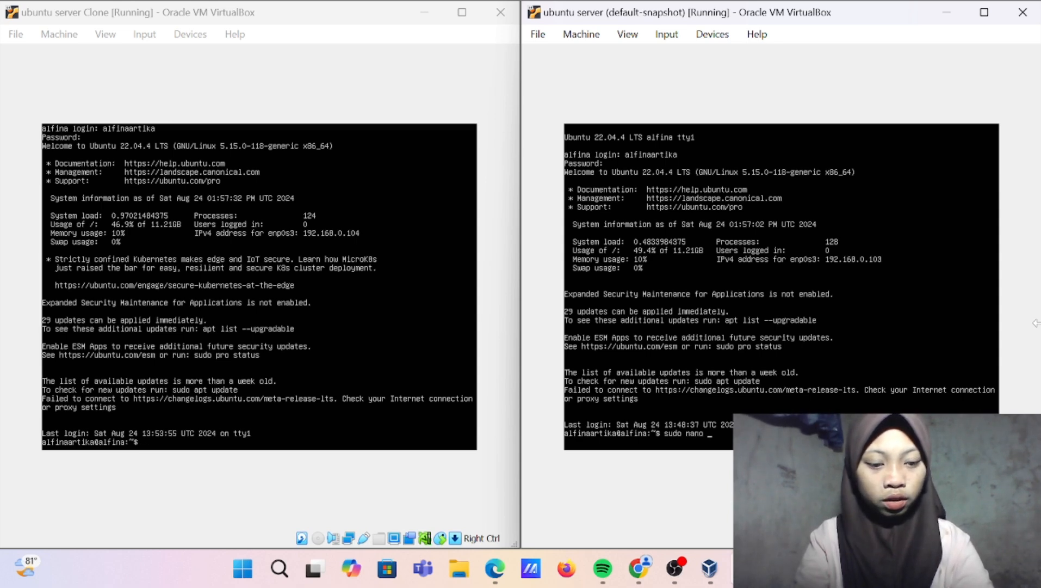
{"action": "type", "text": " /etc/n"}
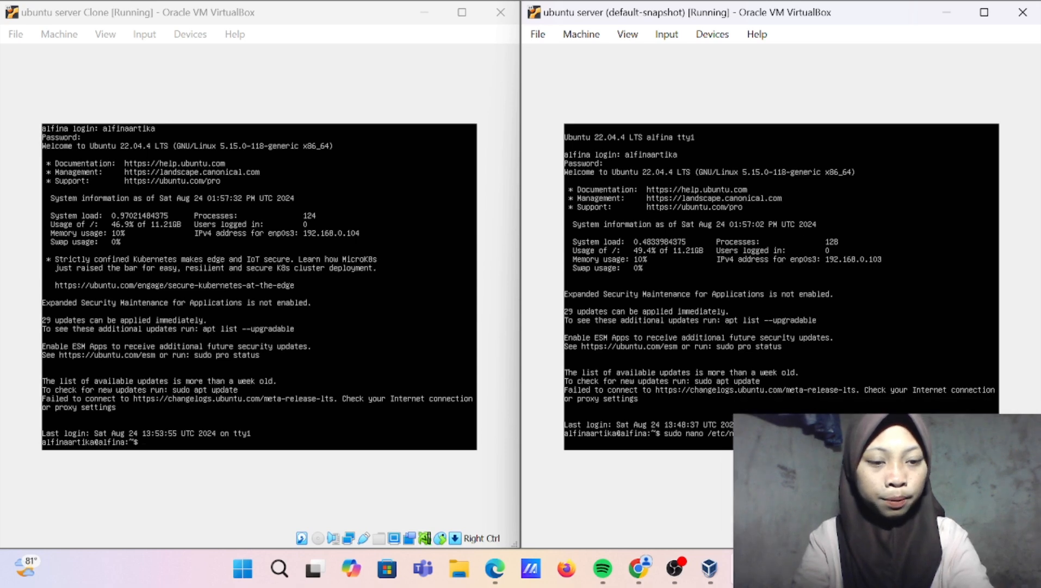
{"action": "key", "text": "Return"}
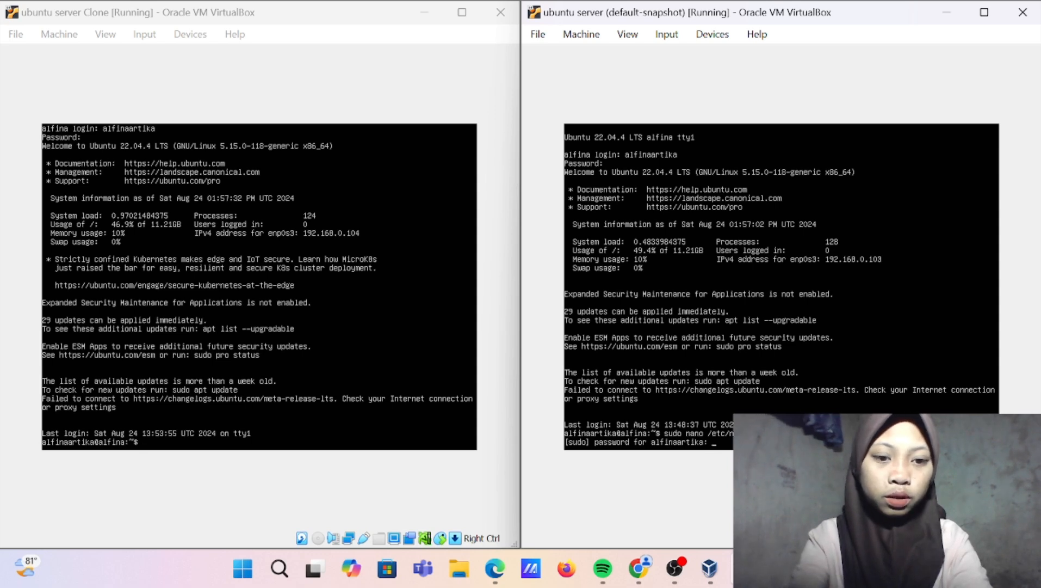
{"action": "key", "text": "Return"}
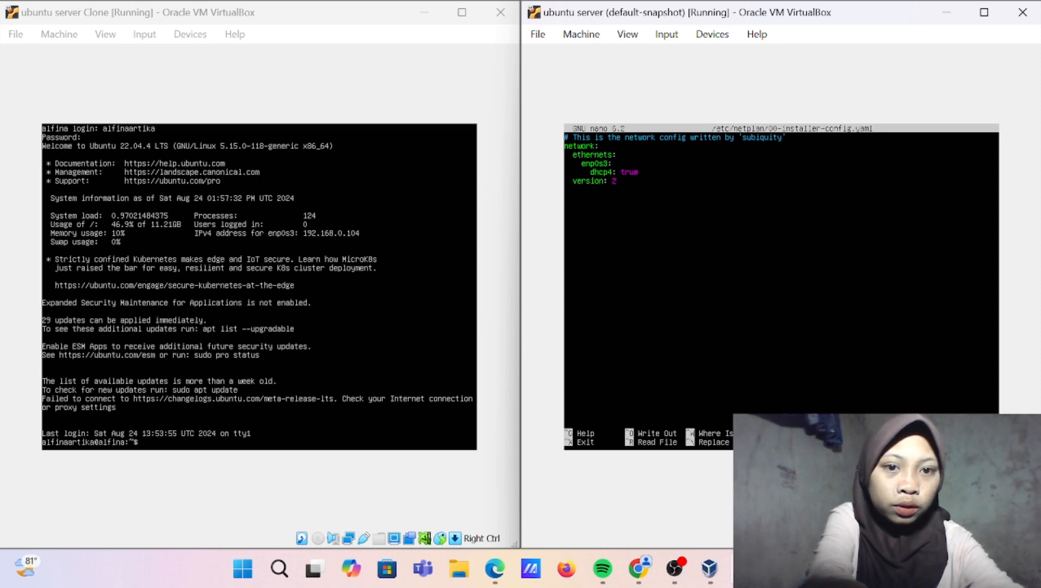
Change enp0s3's dhcp4 value from true to no
{"action": "key", "text": "BackSpace"}
{"action": "key", "text": "BackSpace"}
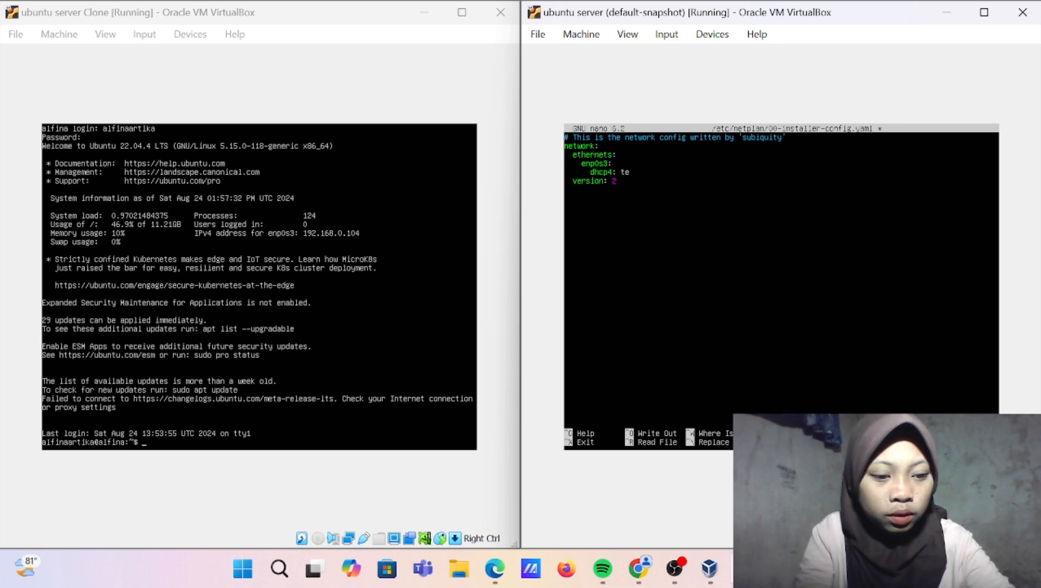
{"action": "key", "text": "BackSpace"}
{"action": "key", "text": "Delete"}
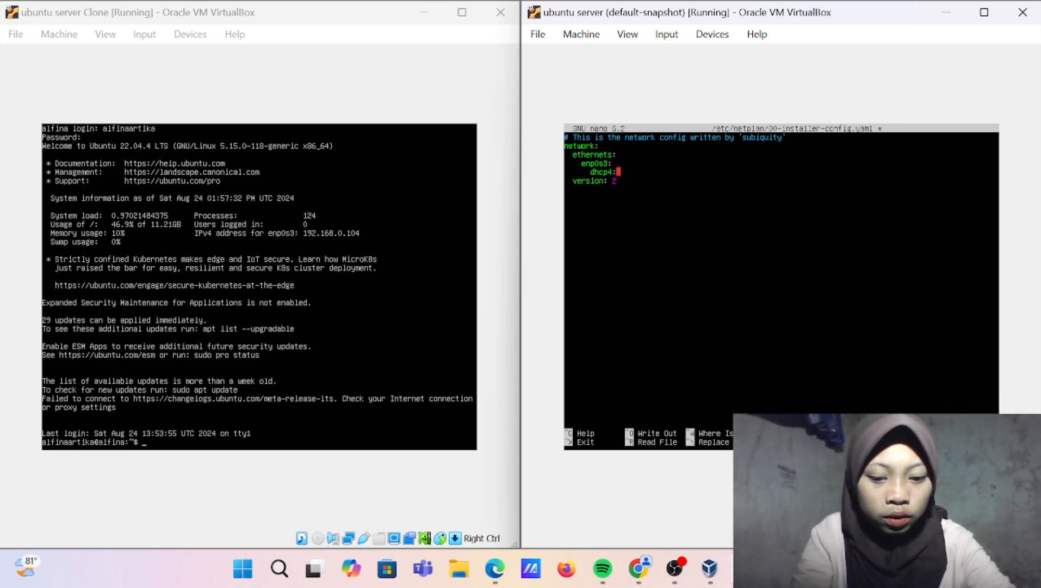
{"action": "type", "text": "no"}
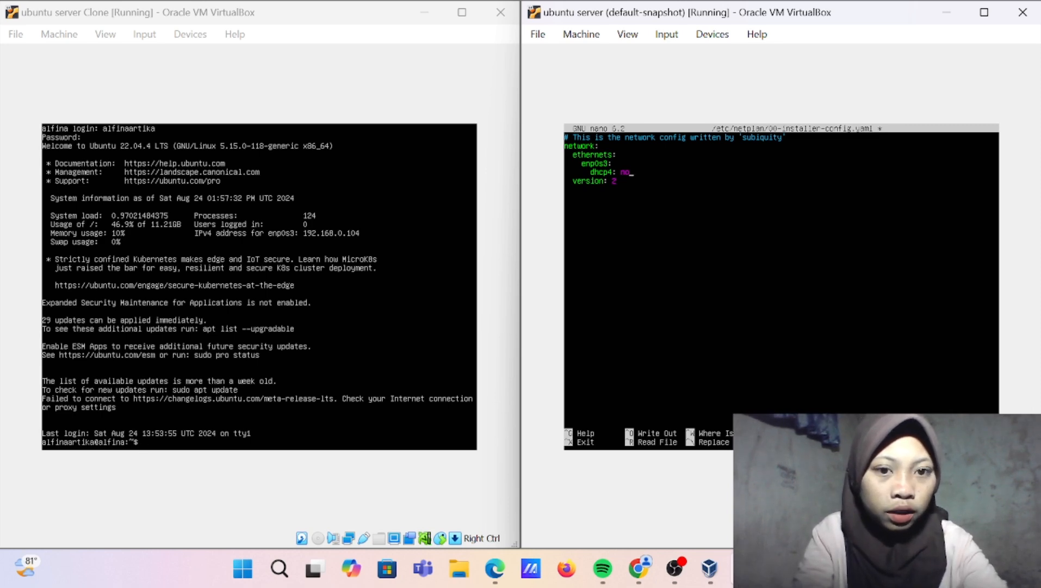
Add an addresses line with 192.168.1.1/24 beneath dhcp4: no
{"action": "key", "text": "Return"}
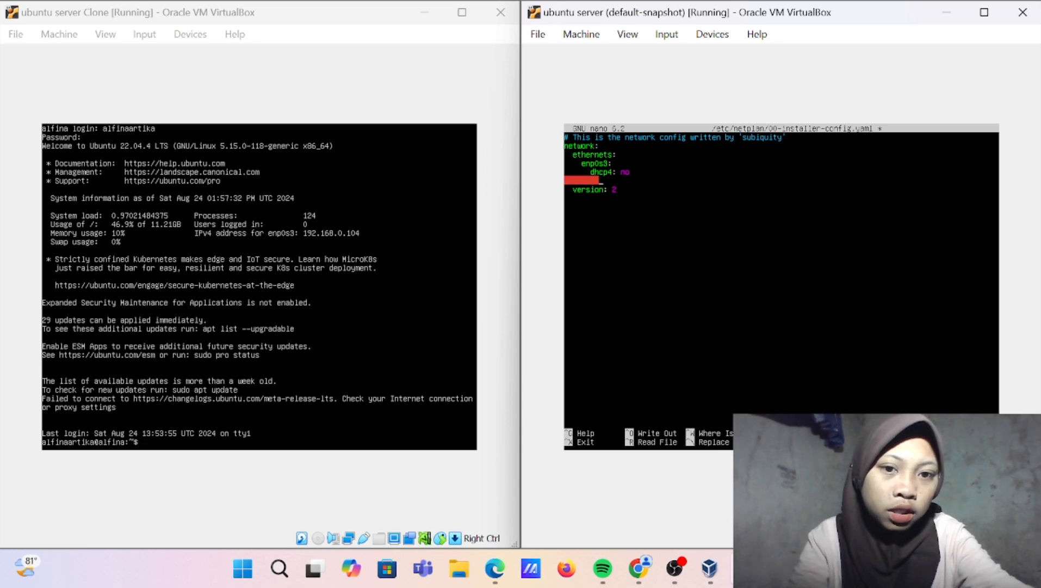
{"action": "key", "text": "BackSpace"}
{"action": "key", "text": "BackSpace"}
{"action": "key", "text": "BackSpace"}
{"action": "key", "text": "BackSpace"}
{"action": "key", "text": "BackSpace"}
{"action": "key", "text": "BackSpace"}
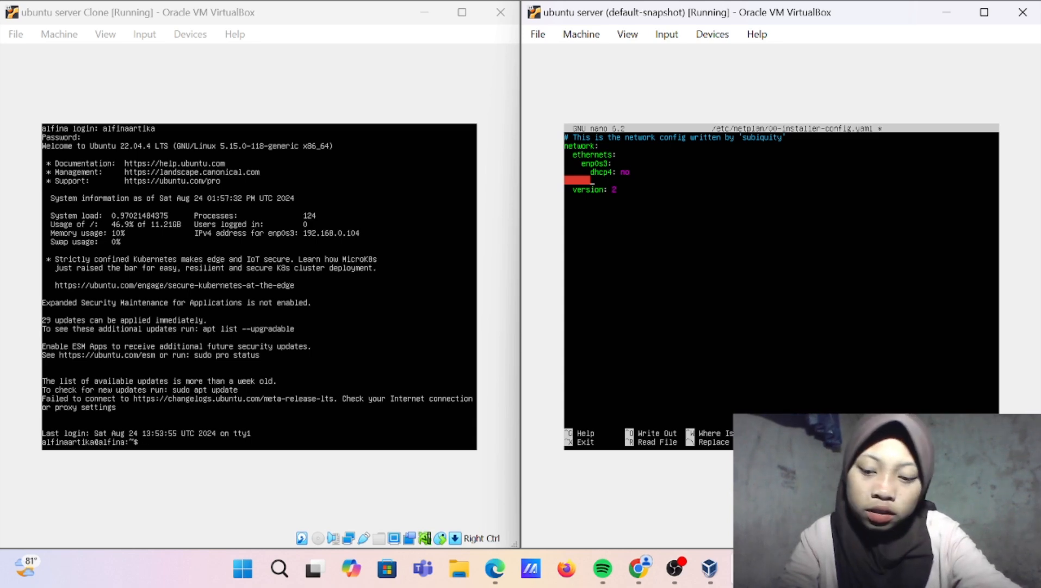
{"action": "type", "text": "add"}
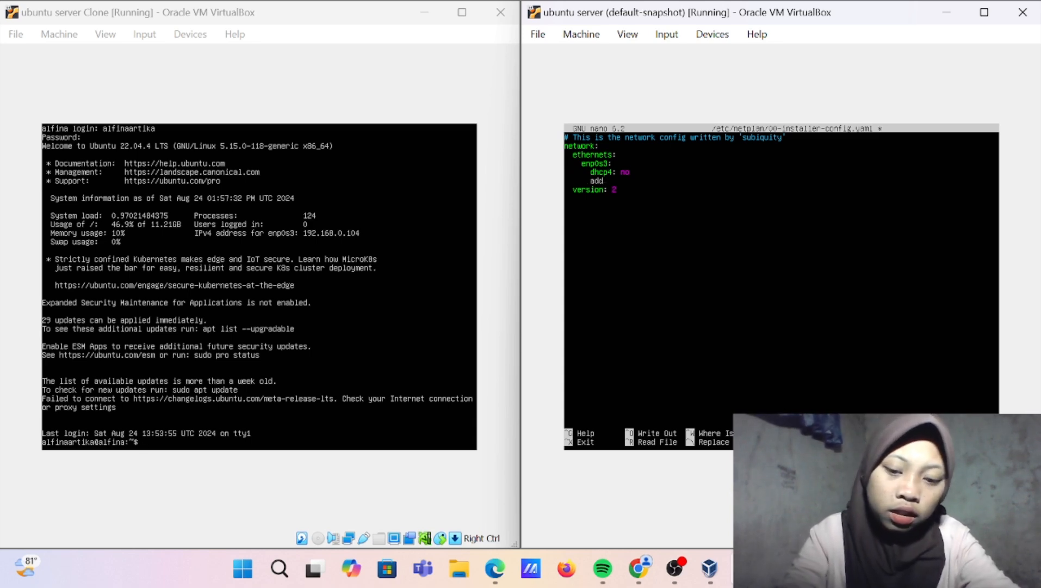
{"action": "type", "text": "reses"}
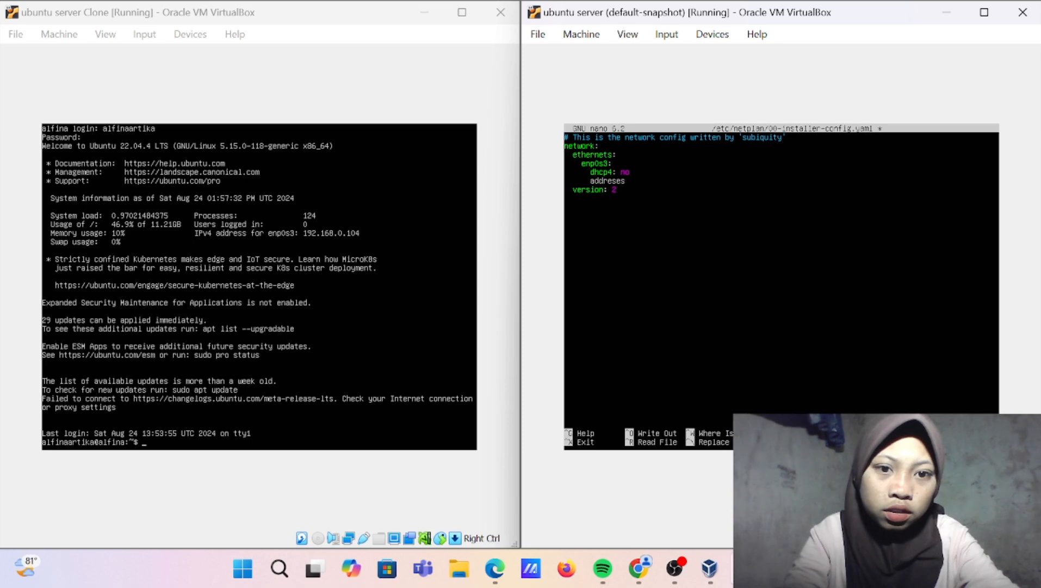
{"action": "key", "text": "BackSpace"}
{"action": "key", "text": "BackSpace"}
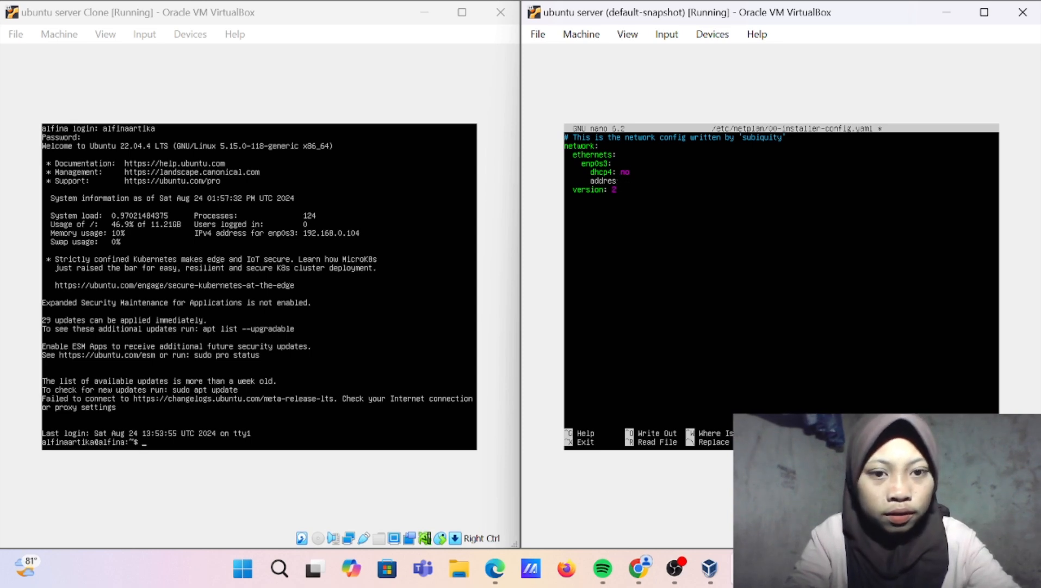
{"action": "type", "text": "ses"}
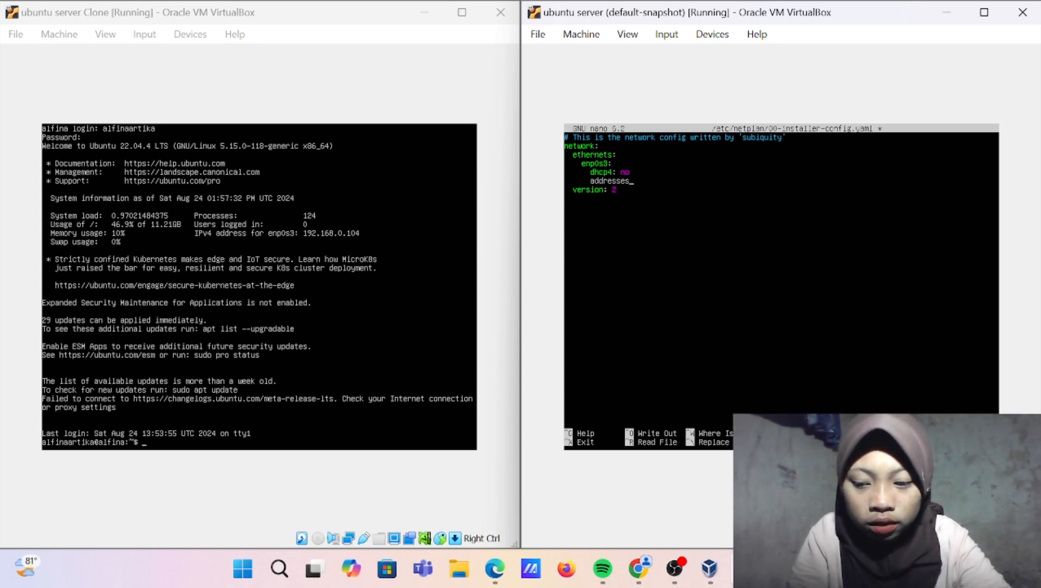
{"action": "type", "text": ":"}
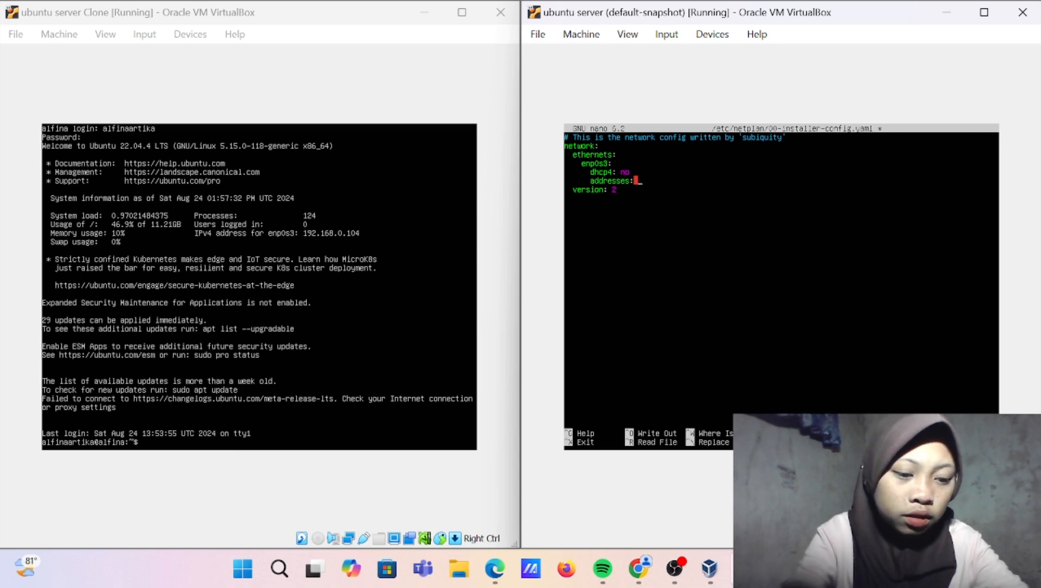
{"action": "type", "text": " ["}
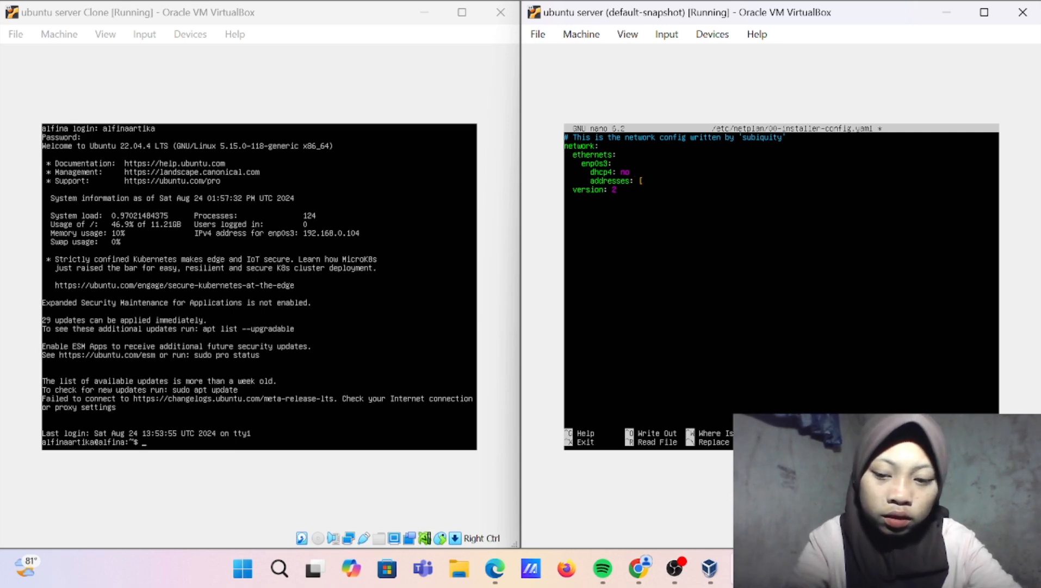
{"action": "type", "text": "1"}
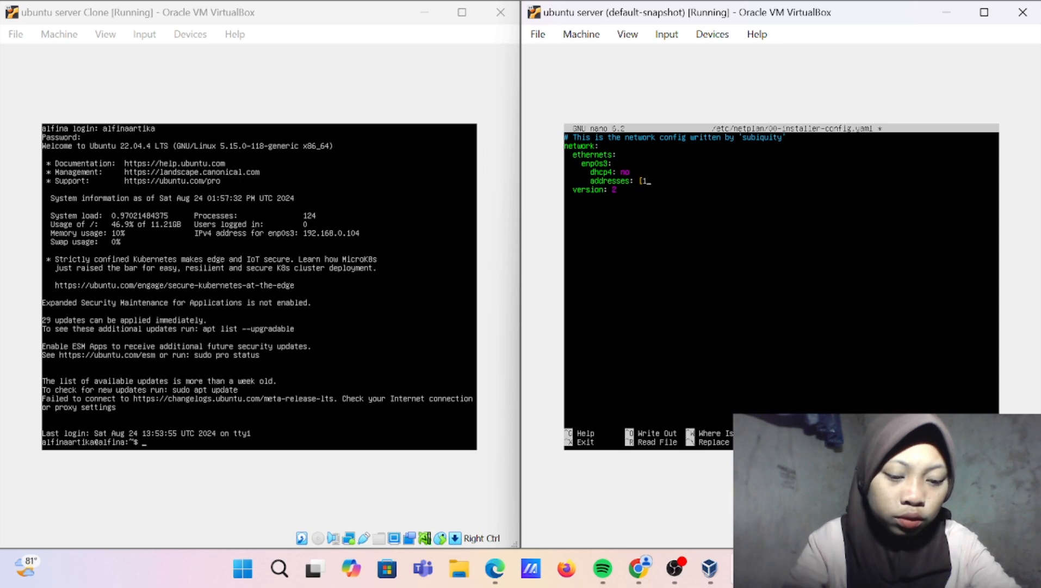
{"action": "type", "text": "8"}
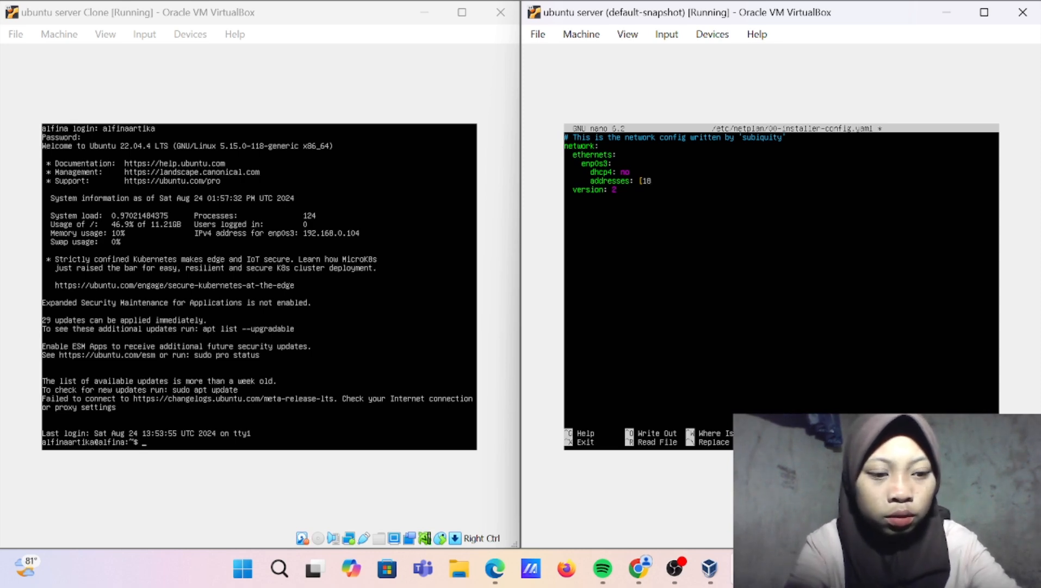
{"action": "key", "text": "BackSpace"}
{"action": "type", "text": "92."}
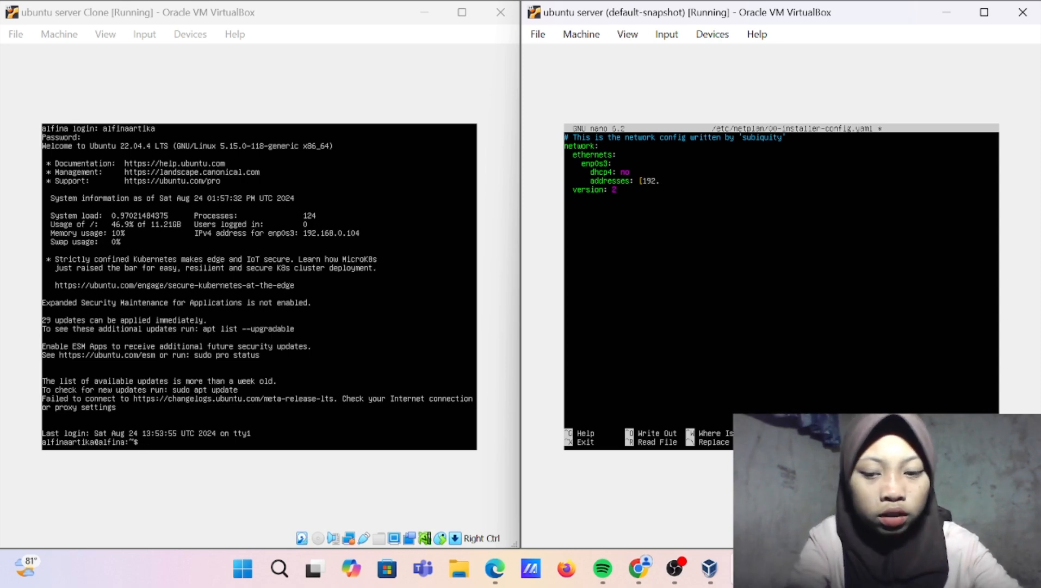
{"action": "type", "text": "168"}
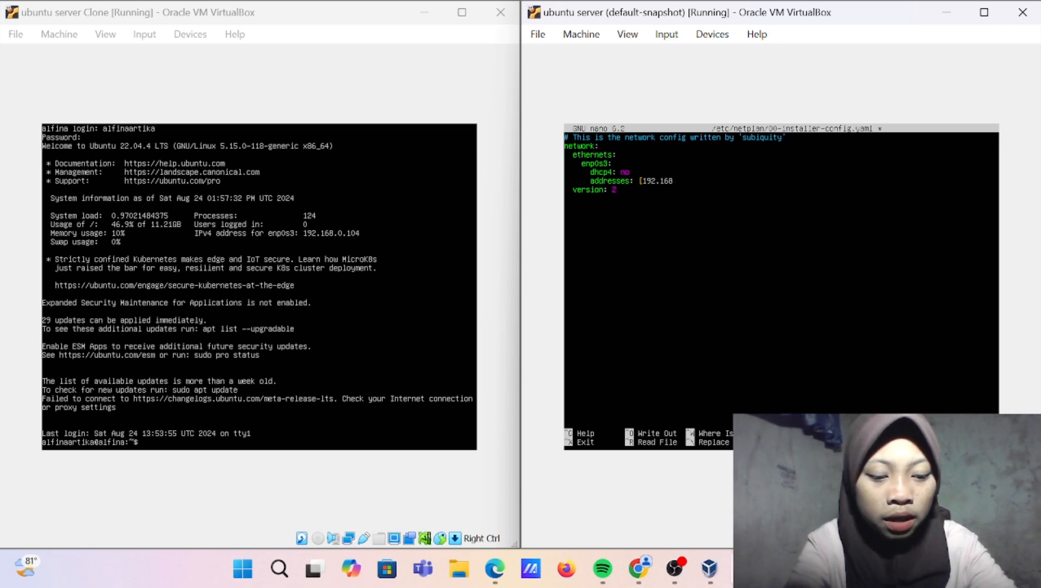
{"action": "type", "text": "."}
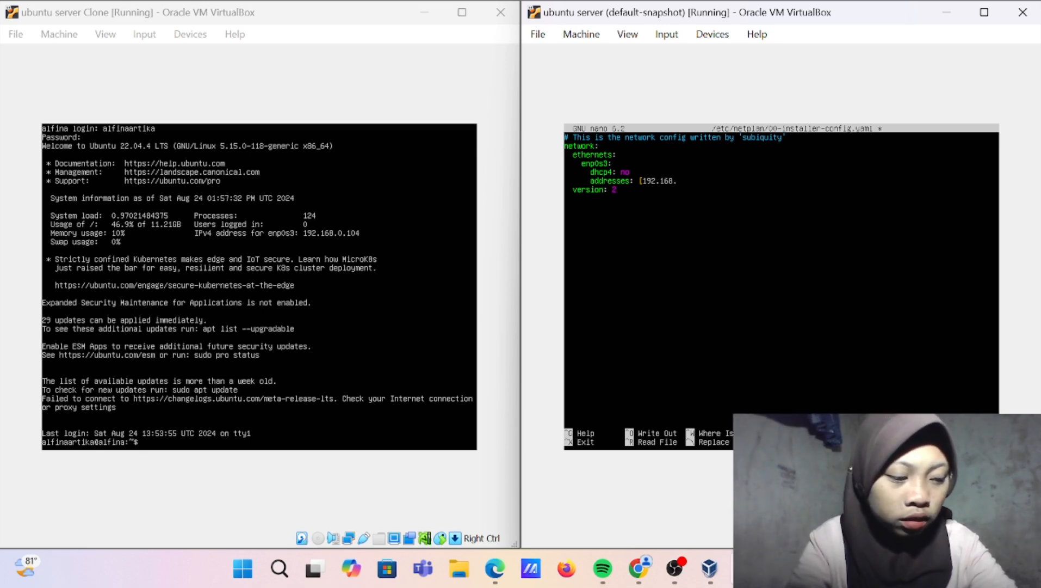
{"action": "type", "text": "1."}
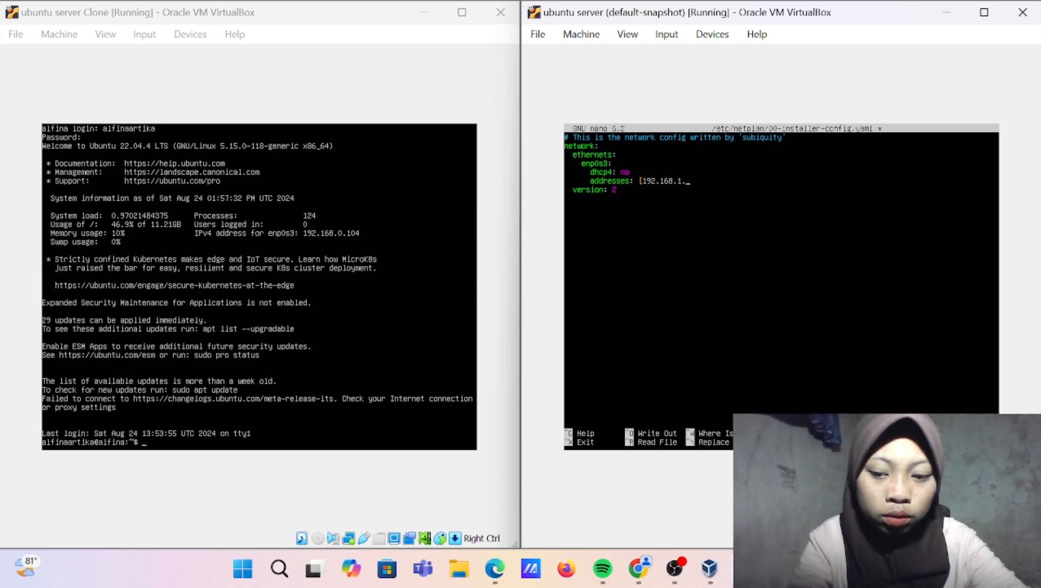
{"action": "type", "text": "1"}
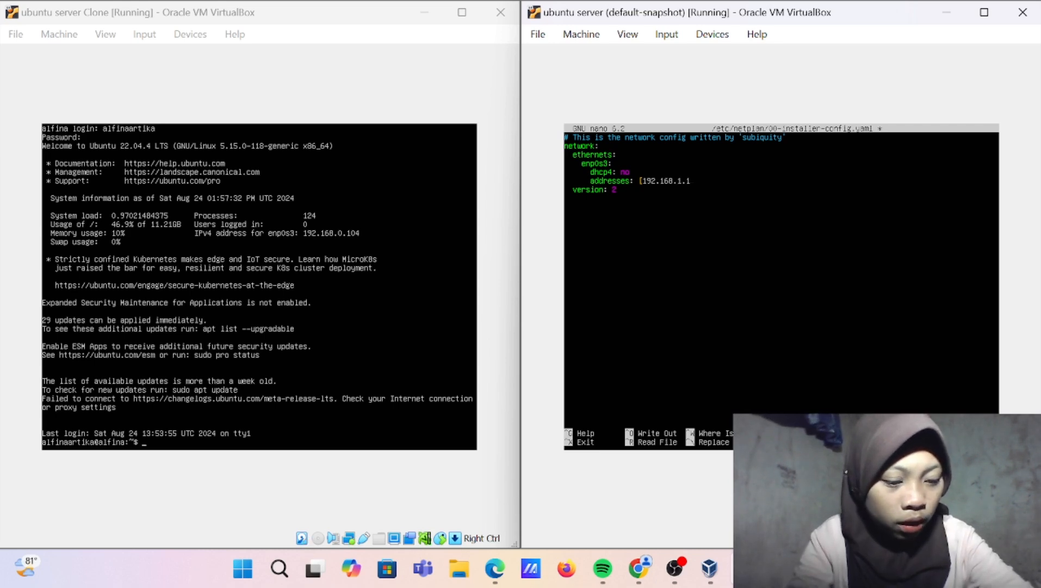
{"action": "type", "text": "/24"}
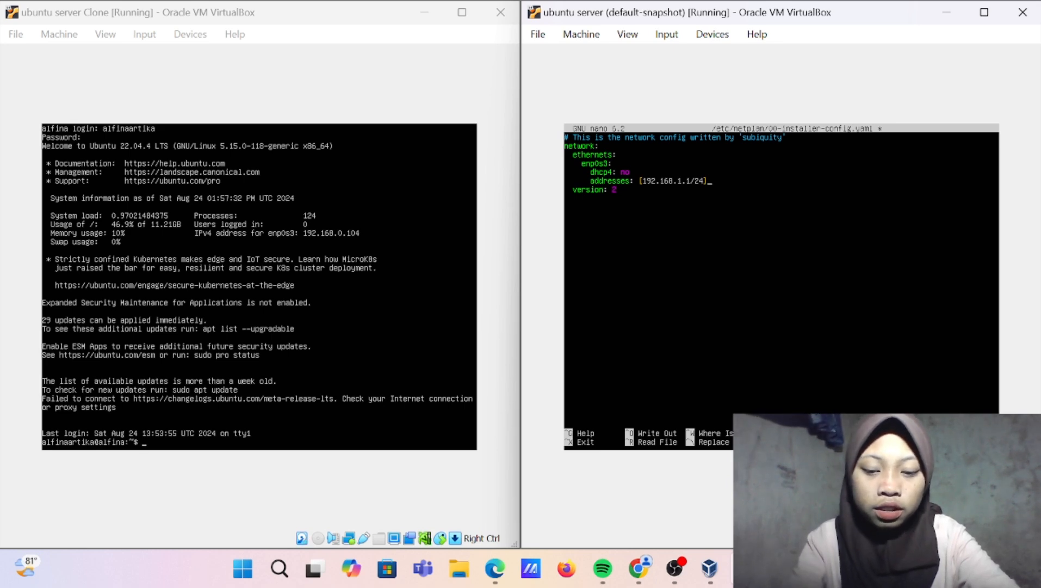
Save the edited netplan file and exit nano
{"action": "key", "text": "ctrl+x"}
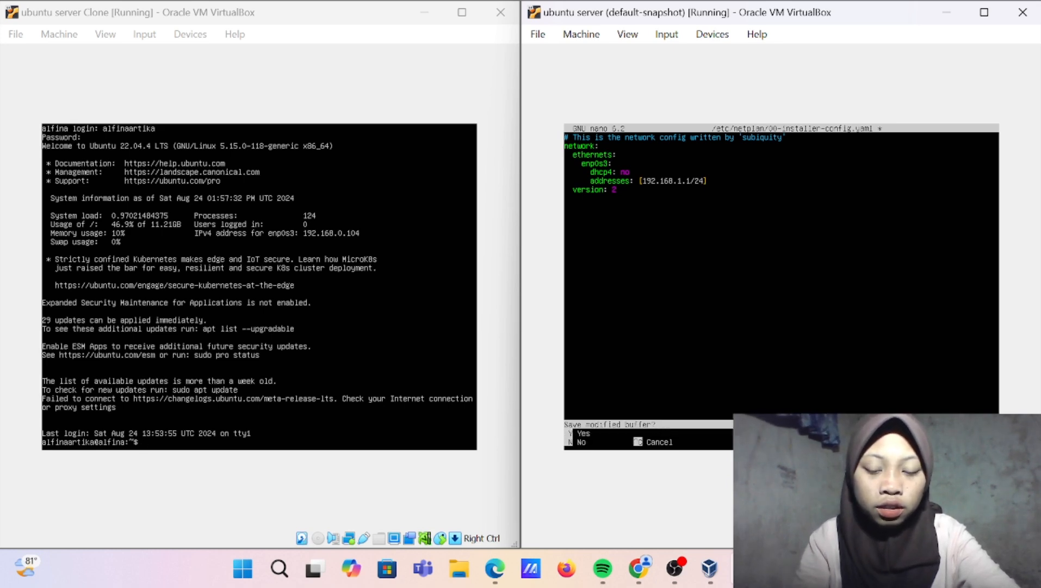
{"action": "key", "text": "y"}
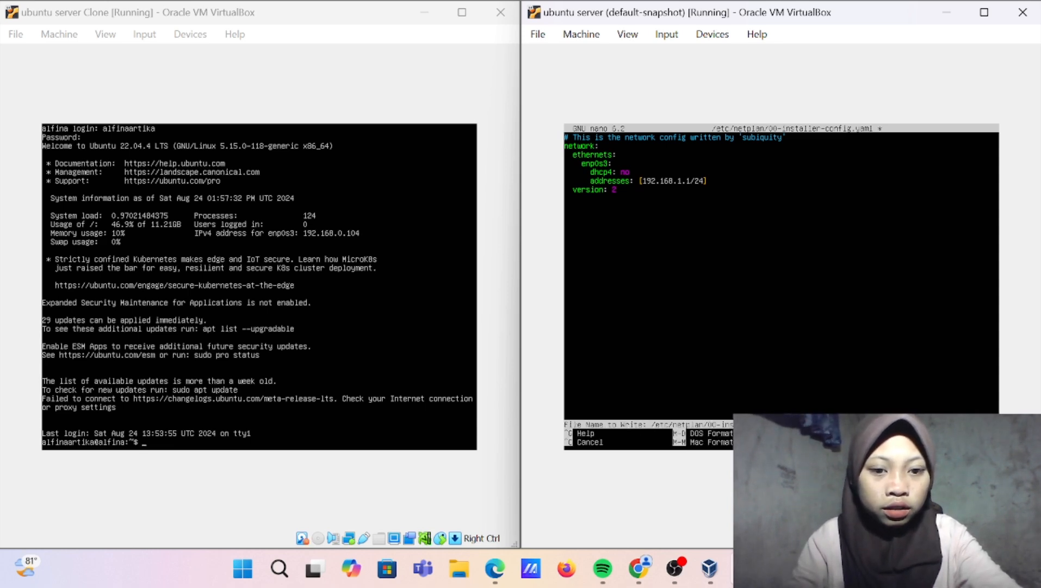
{"action": "key", "text": "Return"}
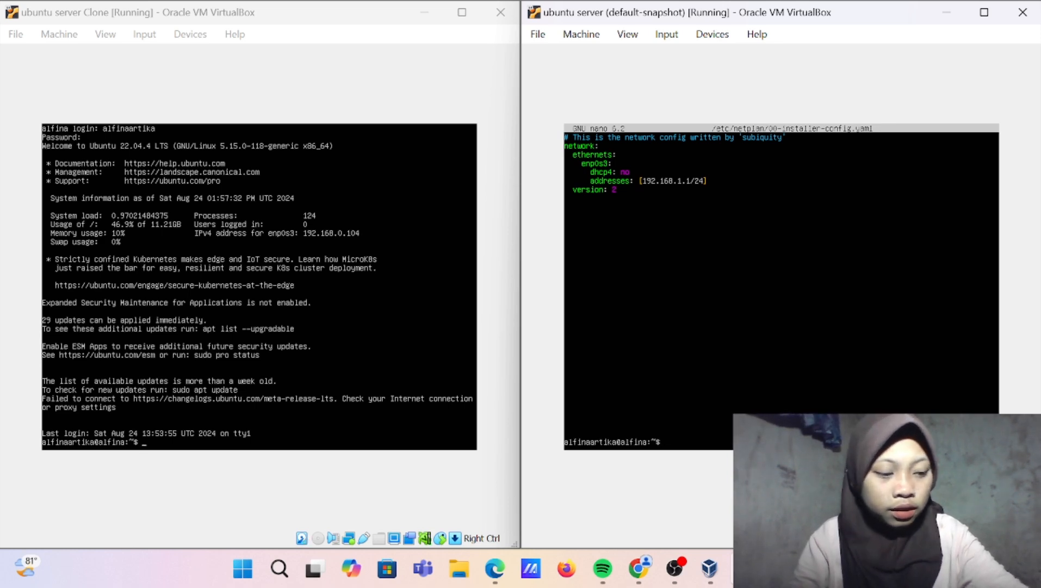
Run sudo netplan apply, then ip address to confirm enp0s3 shows 192.168.1.1/24
{"action": "type", "text": "s"}
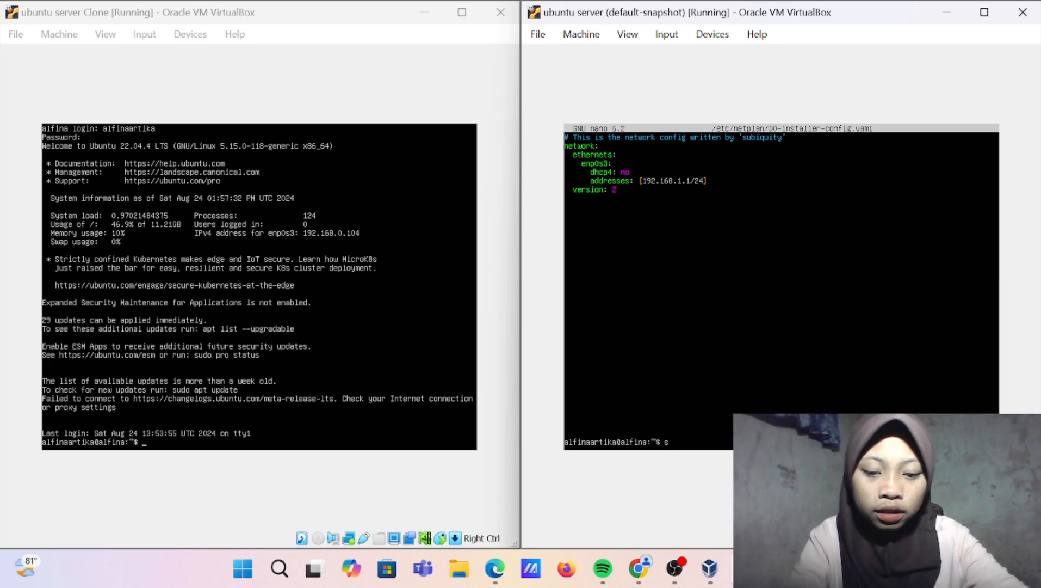
{"action": "type", "text": "udo"}
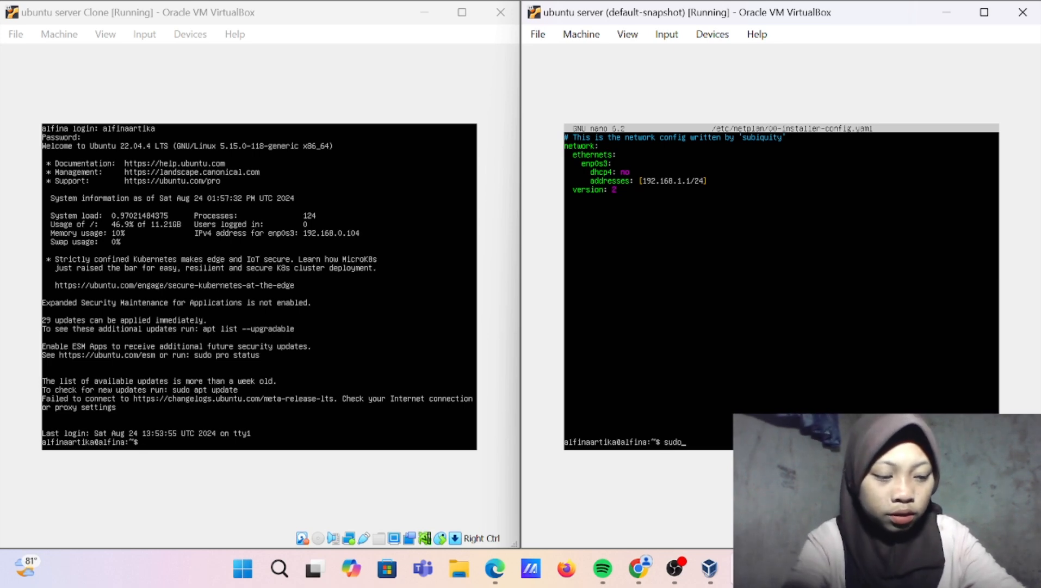
{"action": "type", "text": " ne"}
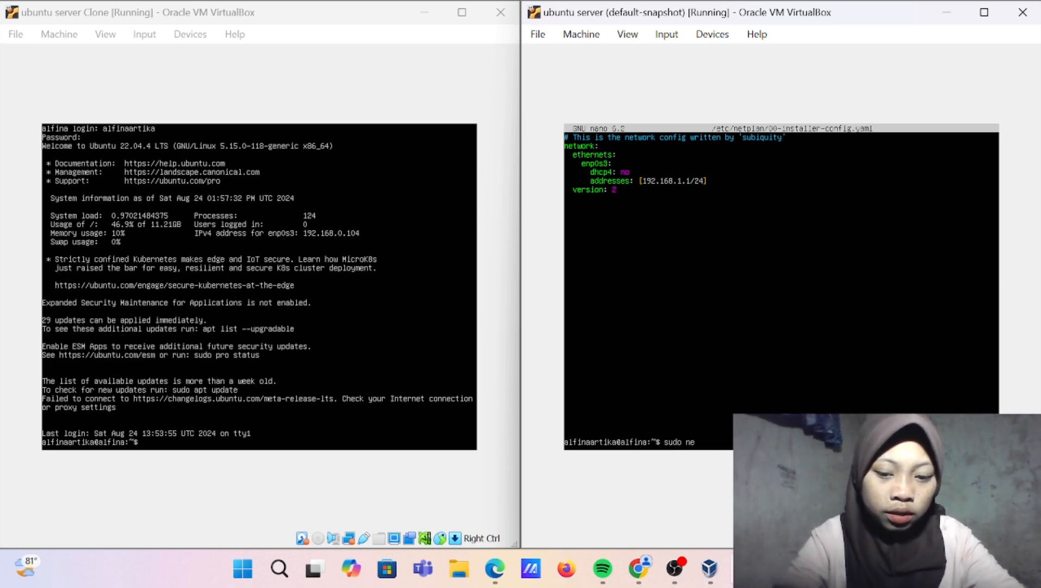
{"action": "type", "text": "tpla"}
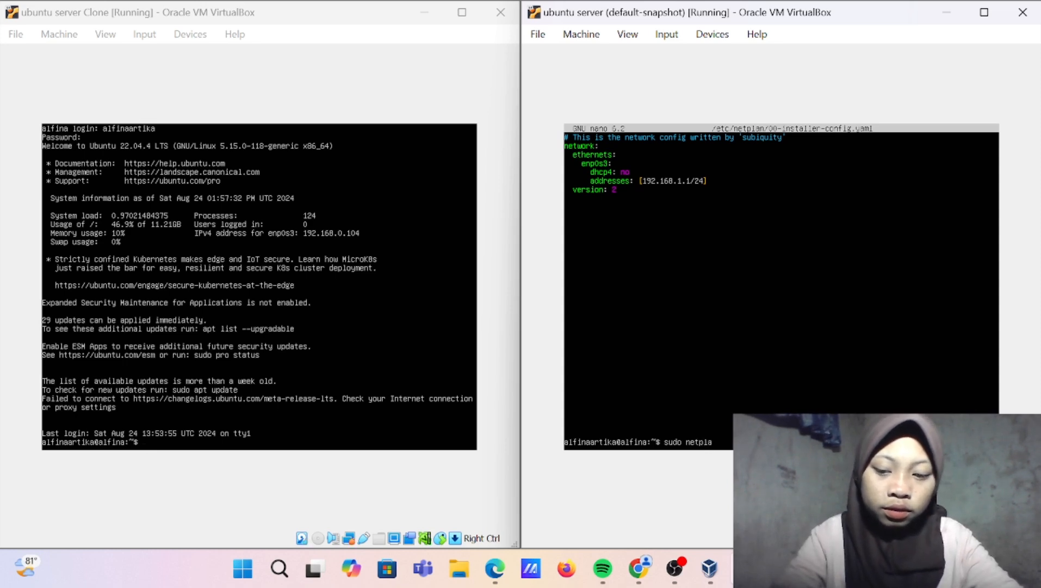
{"action": "type", "text": "n a"}
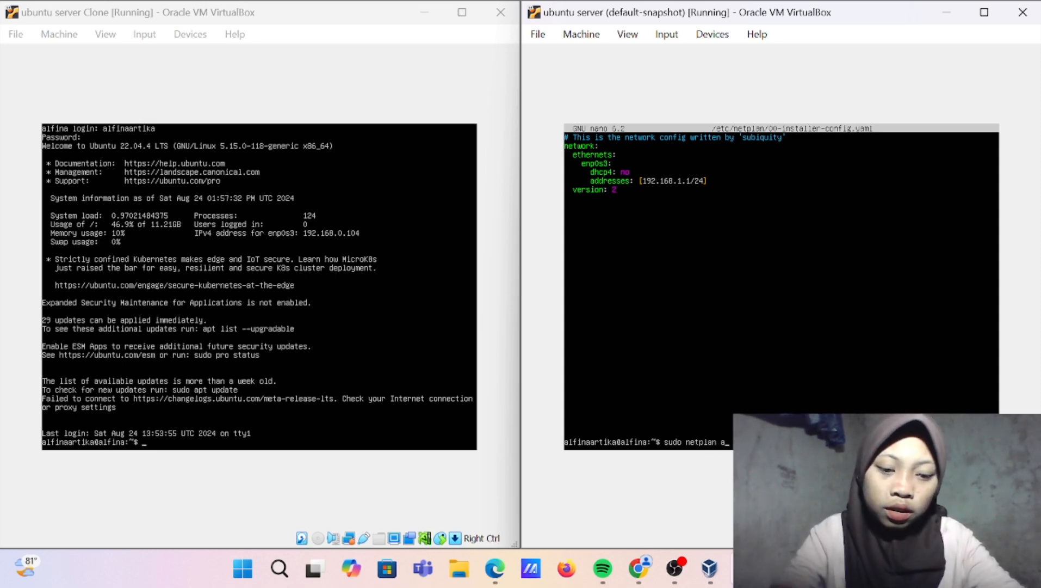
{"action": "type", "text": "pp"}
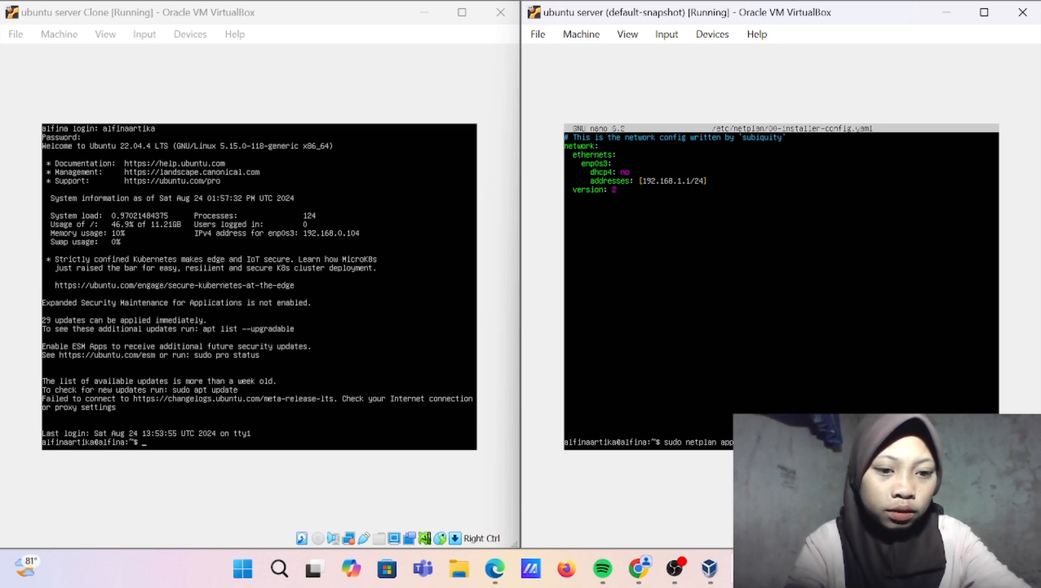
{"action": "key", "text": "Return"}
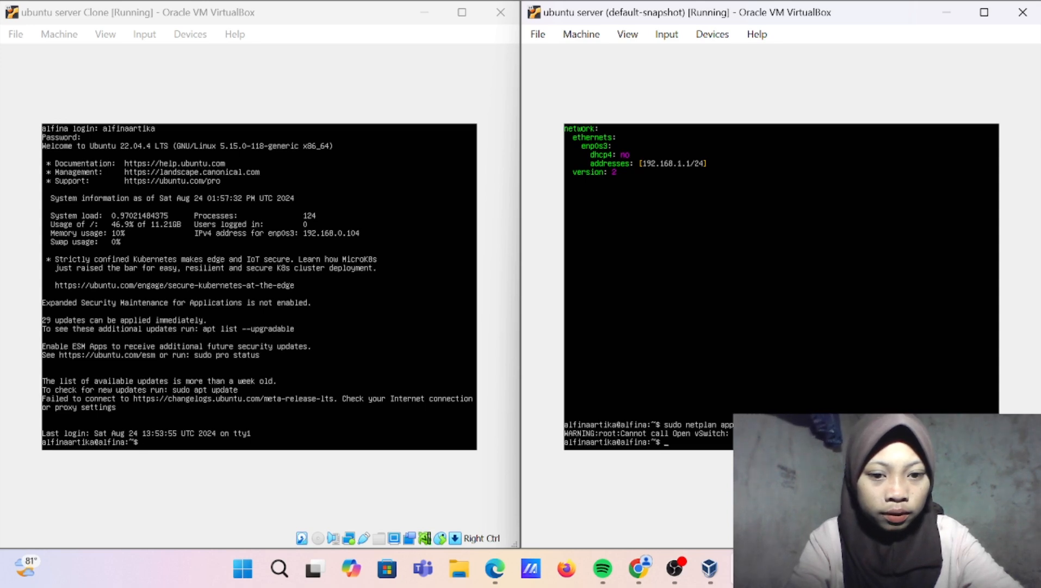
{"action": "type", "text": "i"}
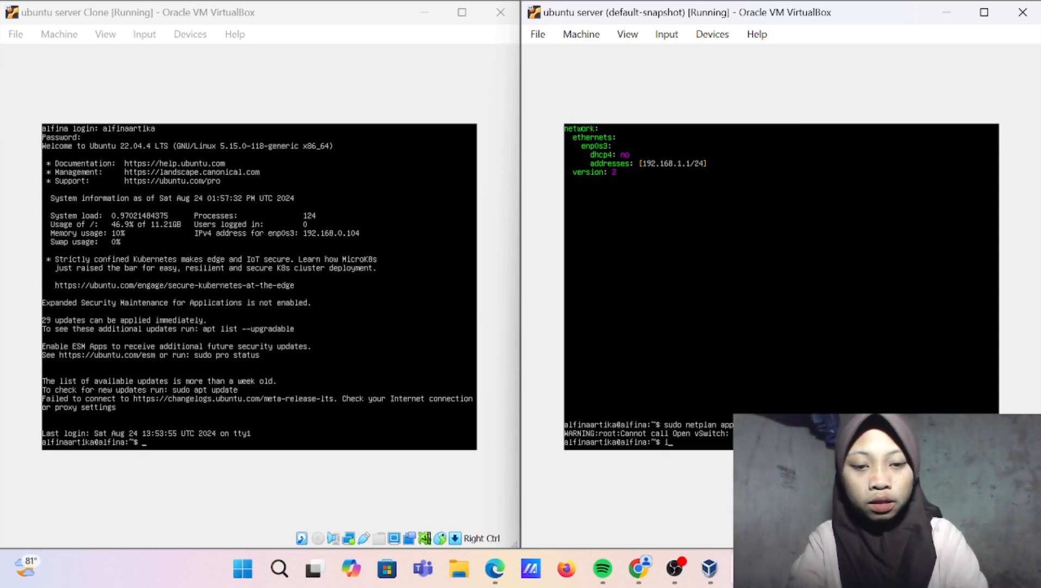
{"action": "type", "text": "p a"}
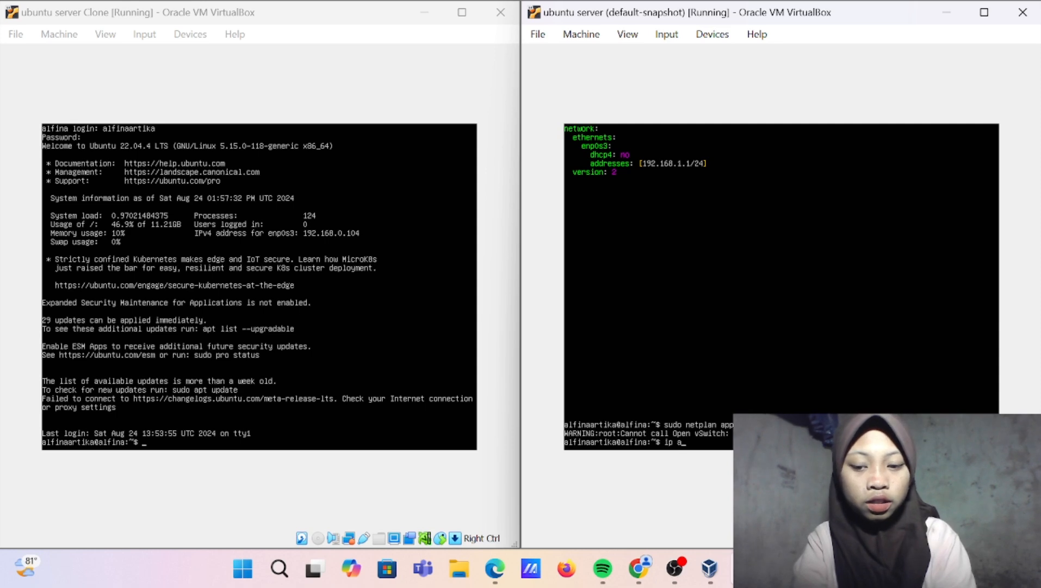
{"action": "type", "text": "ddress"}
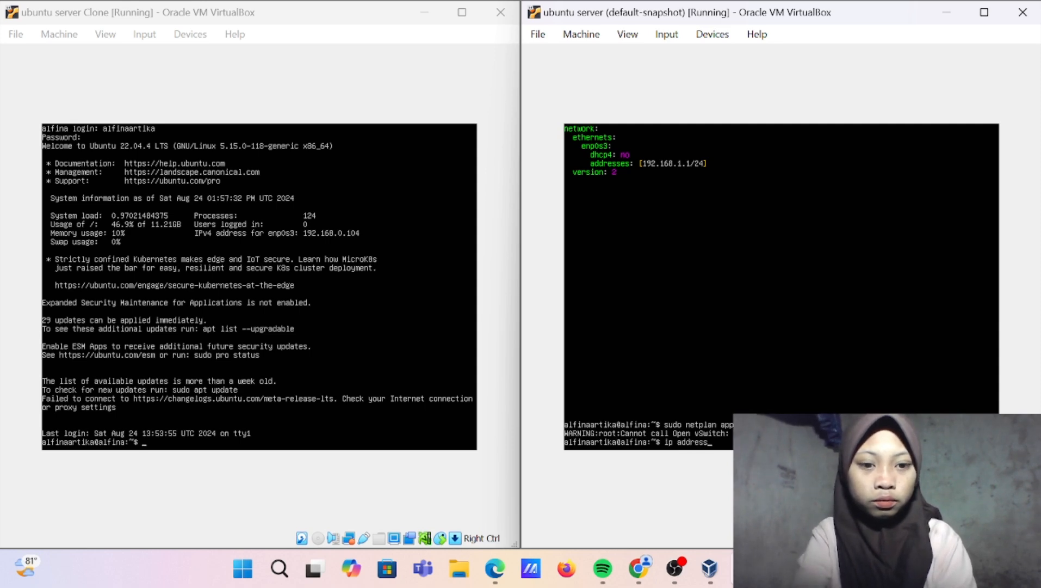
{"action": "key", "text": "Return"}
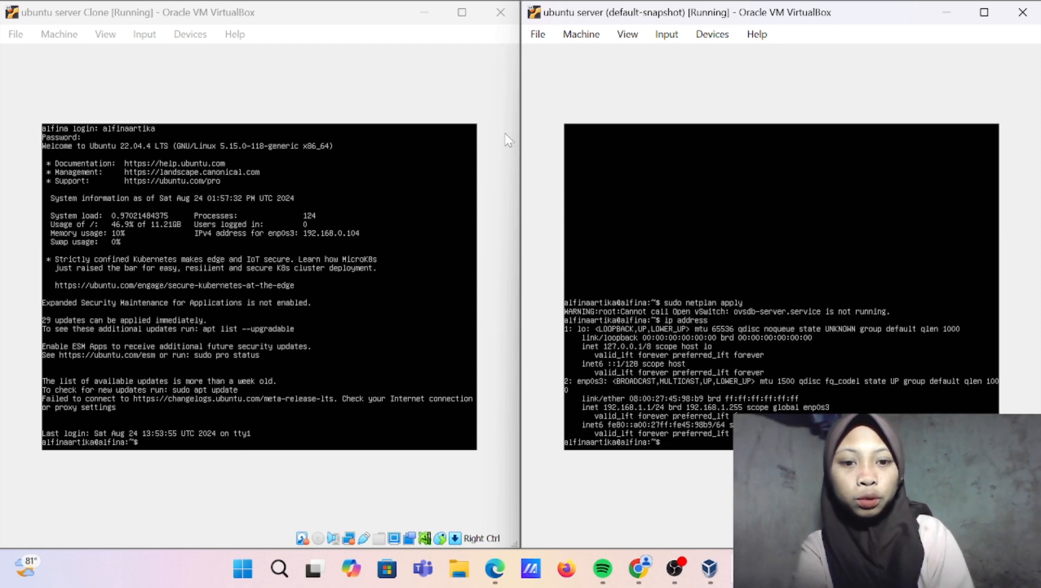
{"action": "mouse_move", "coordinate": [516, 137]}
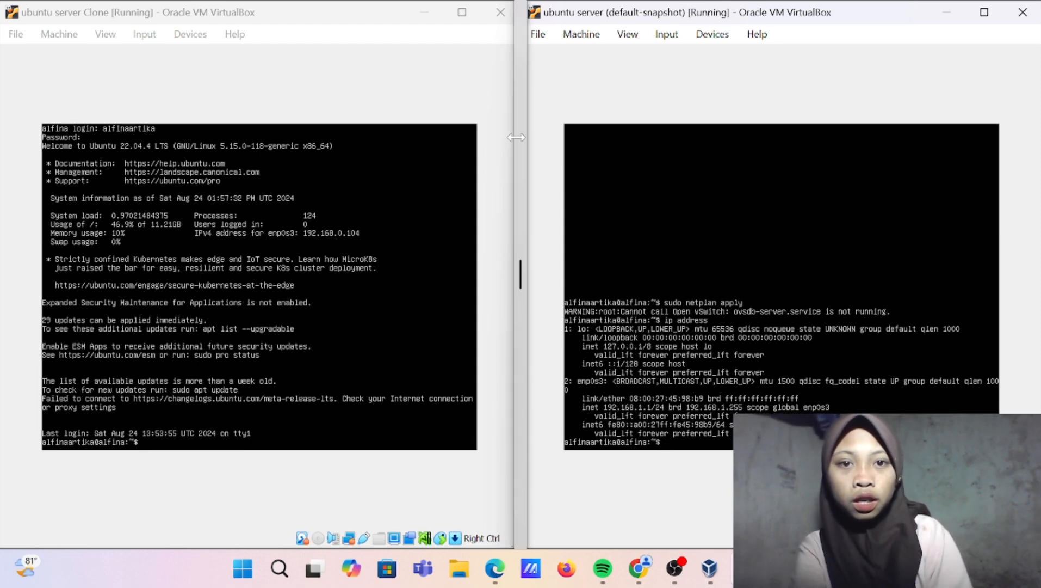
Reopen /etc/netplan/00-installer-config.yaml in nano on the Clone VM
{"action": "left_click", "coordinate": [332, 84]}
{"action": "key", "text": "Up"}
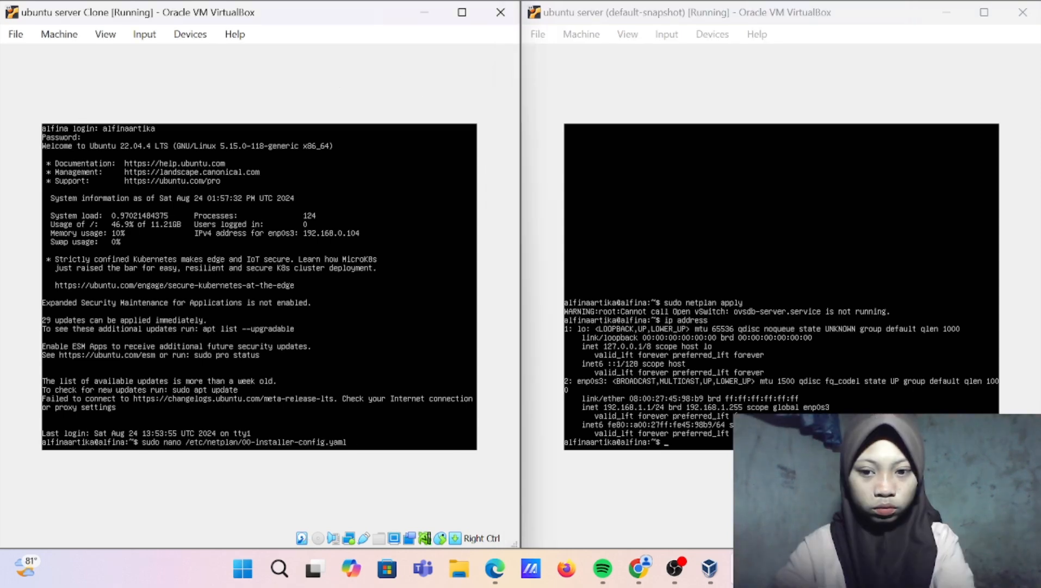
{"action": "key", "text": "Return"}
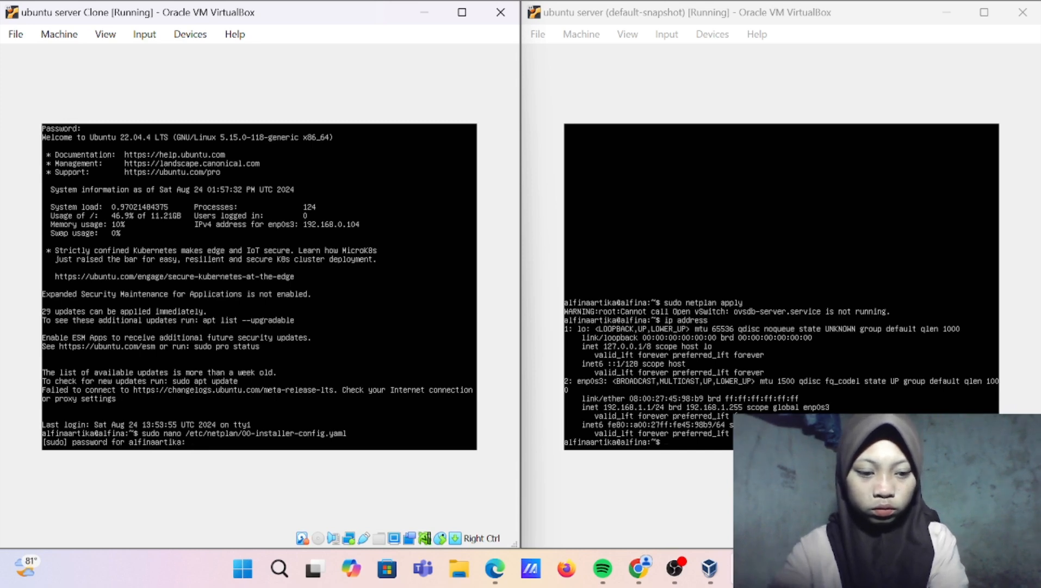
{"action": "key", "text": "Return"}
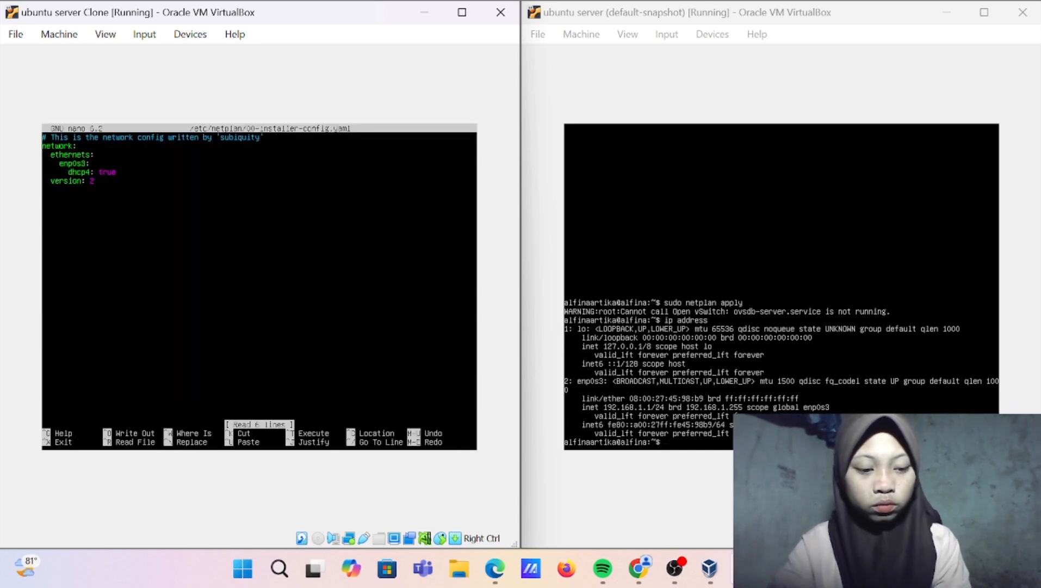
Change dhcp4 to no and begin an 'addresses:' line beneath it
{"action": "key", "text": "Down"}
{"action": "key", "text": "Down"}
{"action": "key", "text": "Down"}
{"action": "key", "text": "Down"}
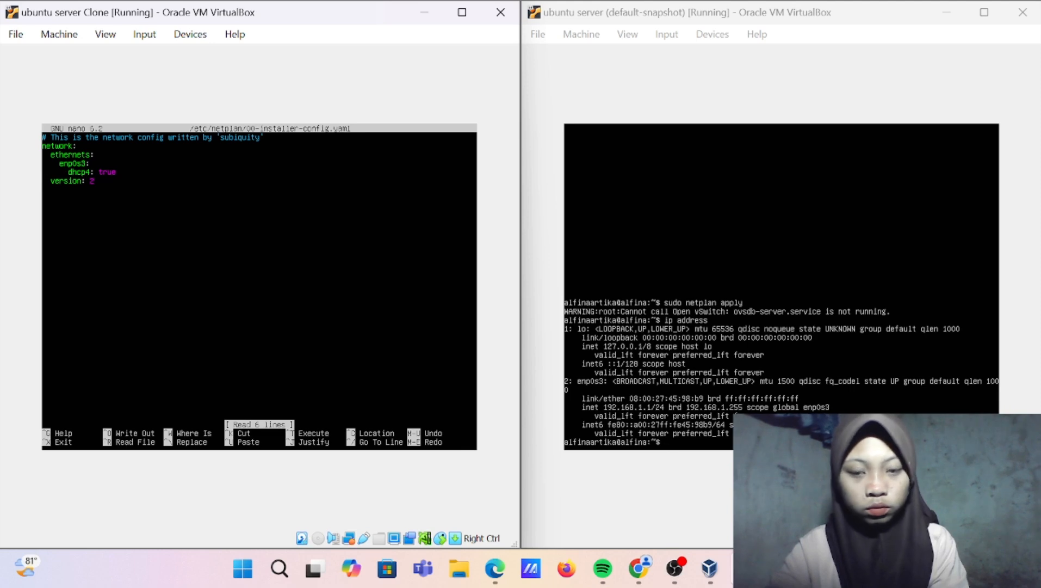
{"action": "key", "text": "Right"}
{"action": "key", "text": "Right"}
{"action": "key", "text": "Right"}
{"action": "key", "text": "Right"}
{"action": "key", "text": "Right"}
{"action": "key", "text": "Right"}
{"action": "key", "text": "Right"}
{"action": "key", "text": "Right"}
{"action": "key", "text": "Right"}
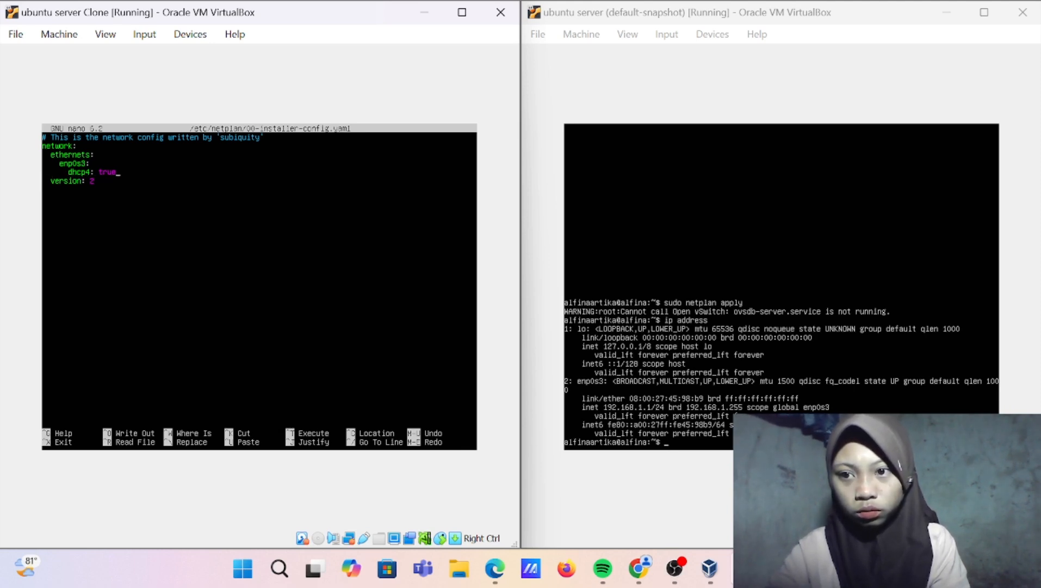
{"action": "key", "text": "BackSpace"}
{"action": "key", "text": "BackSpace"}
{"action": "key", "text": "BackSpace"}
{"action": "key", "text": "BackSpace"}
{"action": "type", "text": "no"}
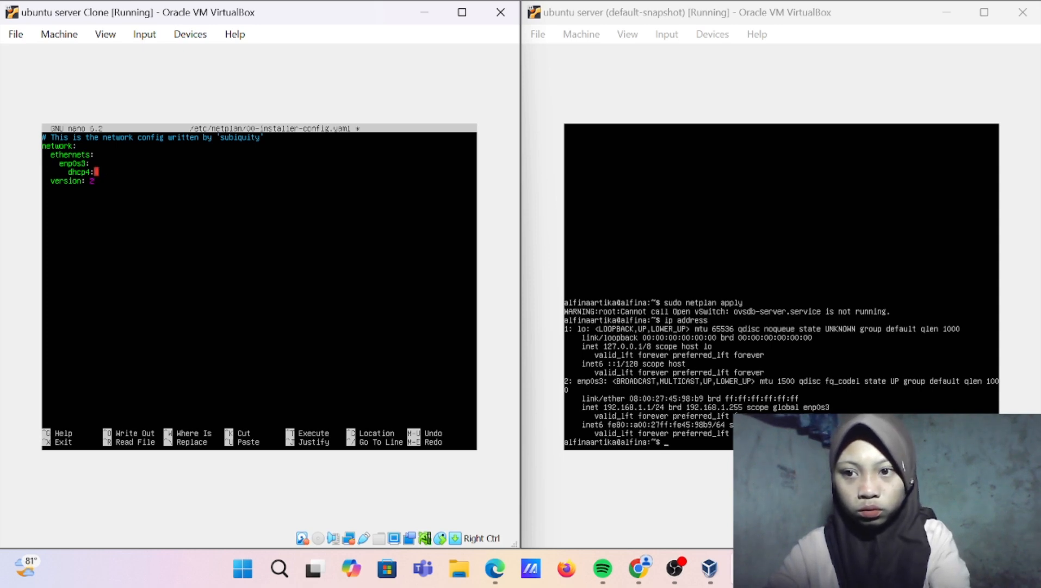
{"action": "key", "text": "Return"}
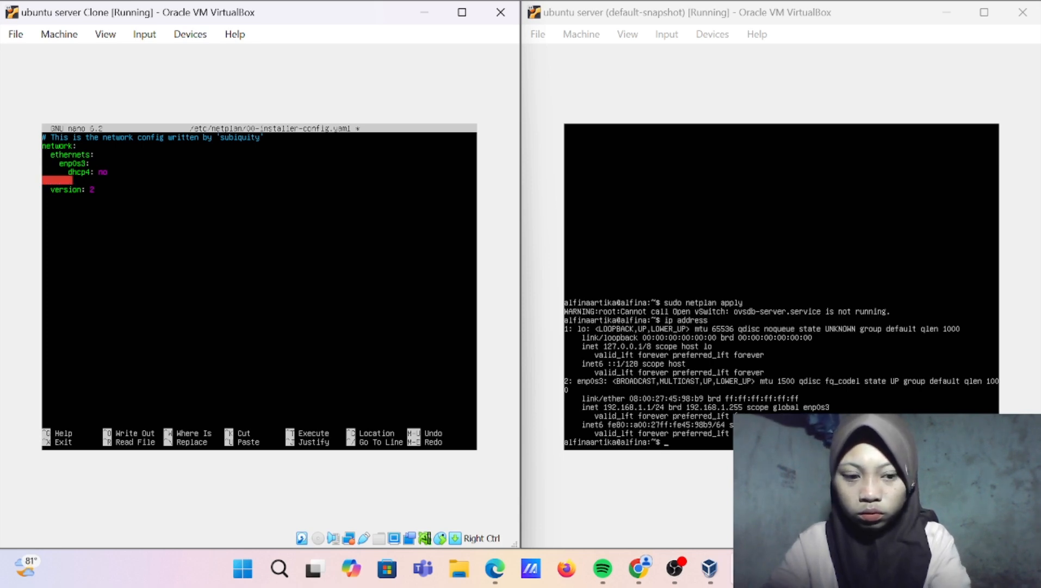
{"action": "key", "text": "BackSpace"}
{"action": "type", "text": "a"}
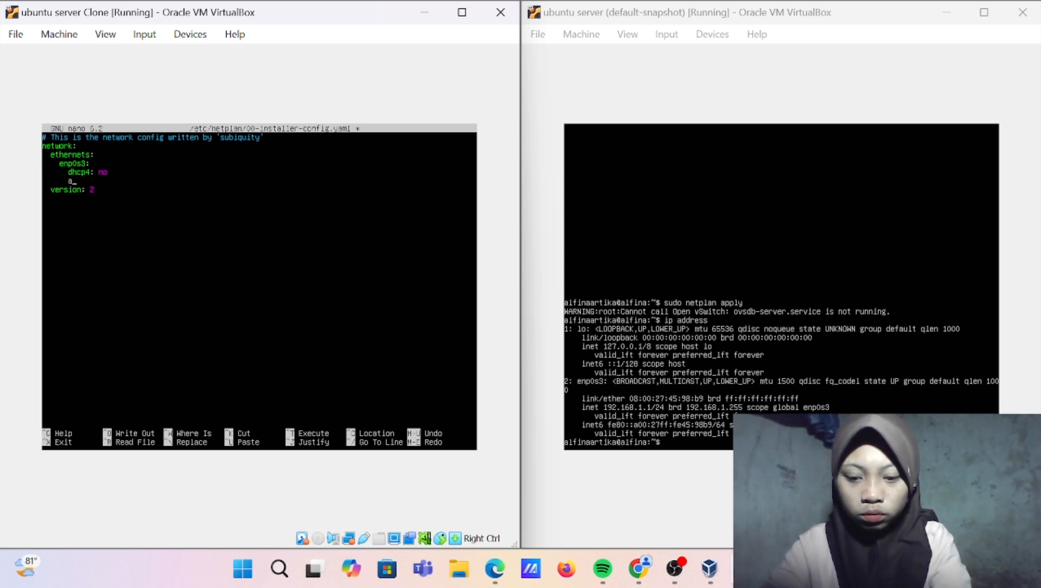
{"action": "type", "text": "ddr"}
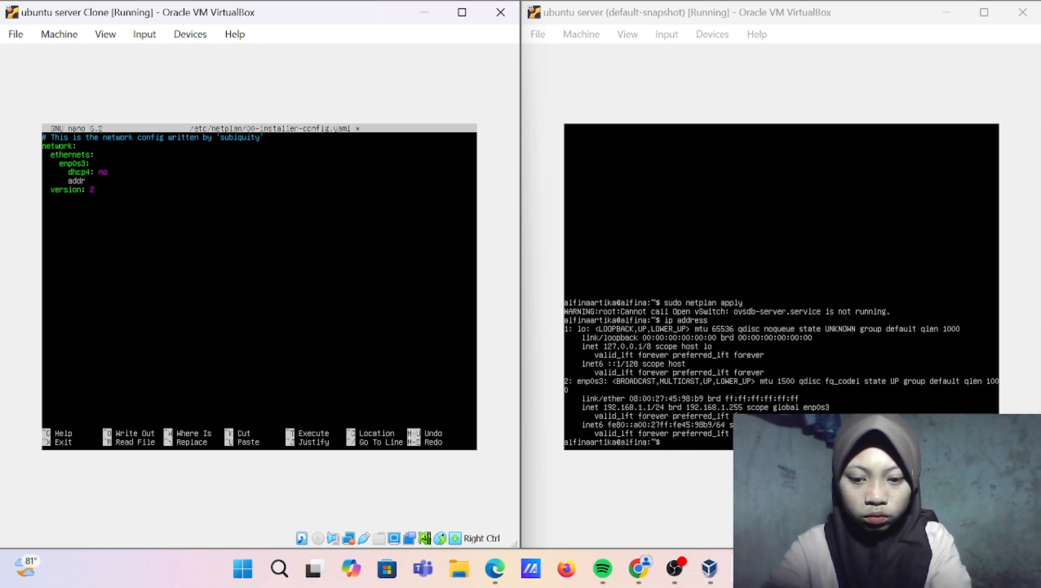
{"action": "type", "text": "esses"}
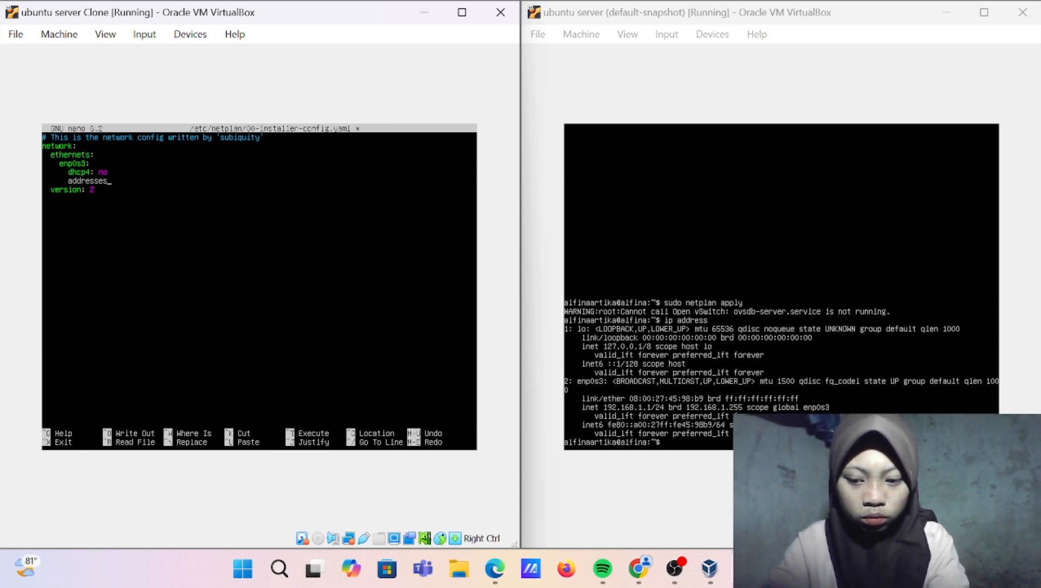
{"action": "type", "text": ":"}
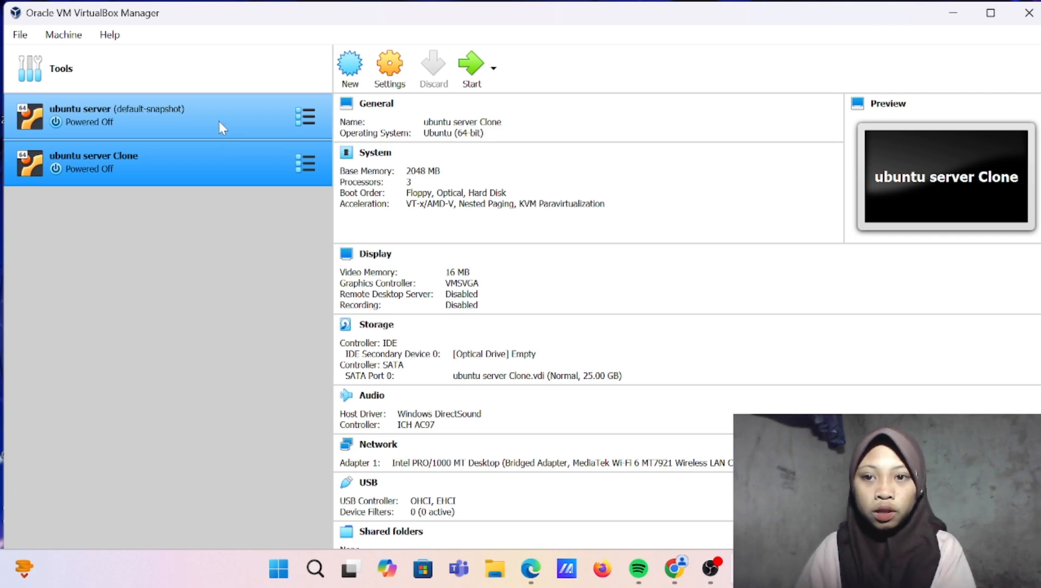
Attach ubuntu server's Adapter 1 to Internal Network 'internal 1'
{"action": "left_click", "coordinate": [219, 121]}
{"action": "left_click", "coordinate": [391, 61]}
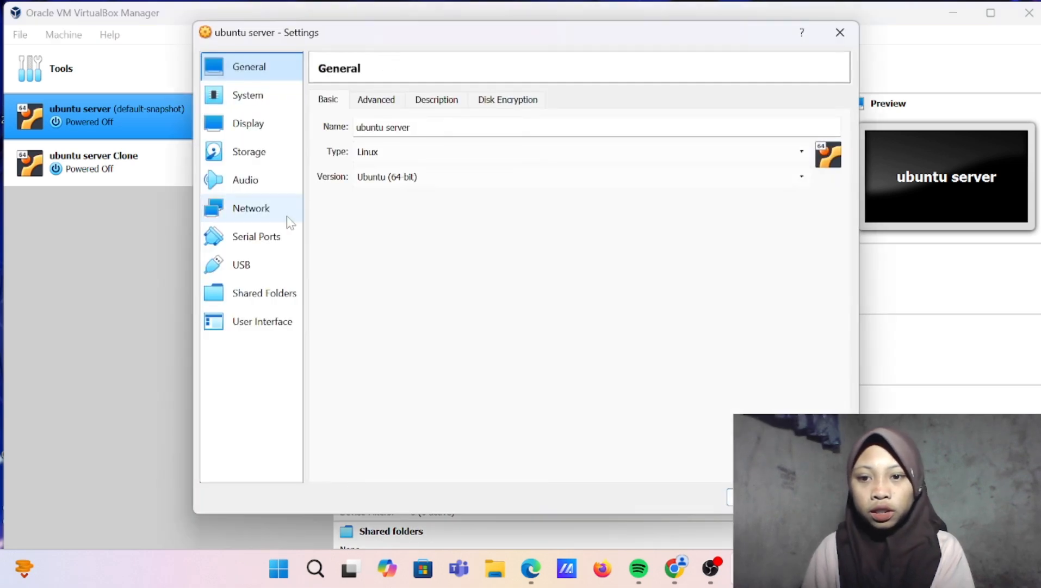
{"action": "left_click", "coordinate": [289, 221]}
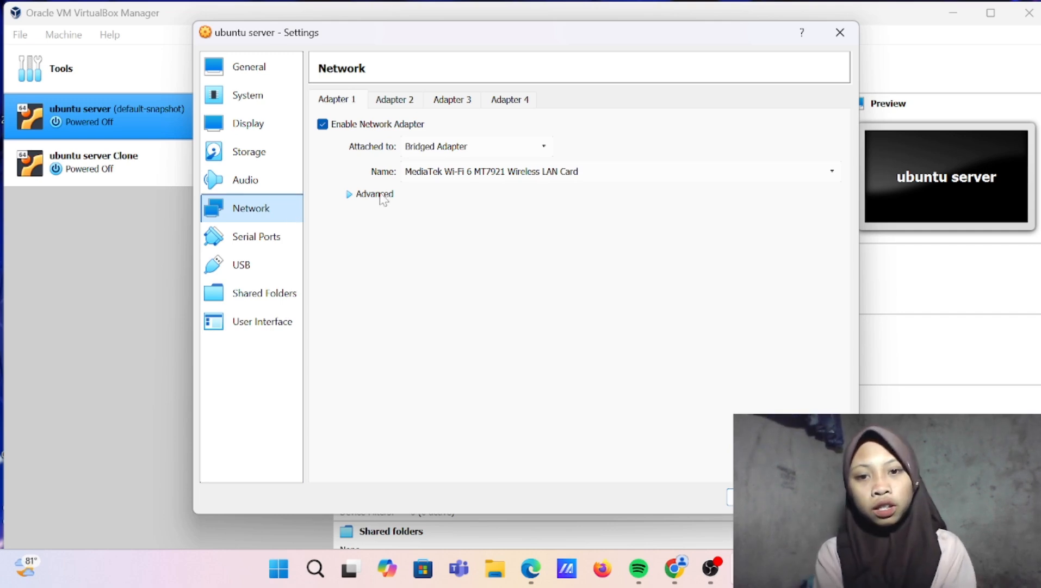
{"action": "left_click", "coordinate": [448, 157]}
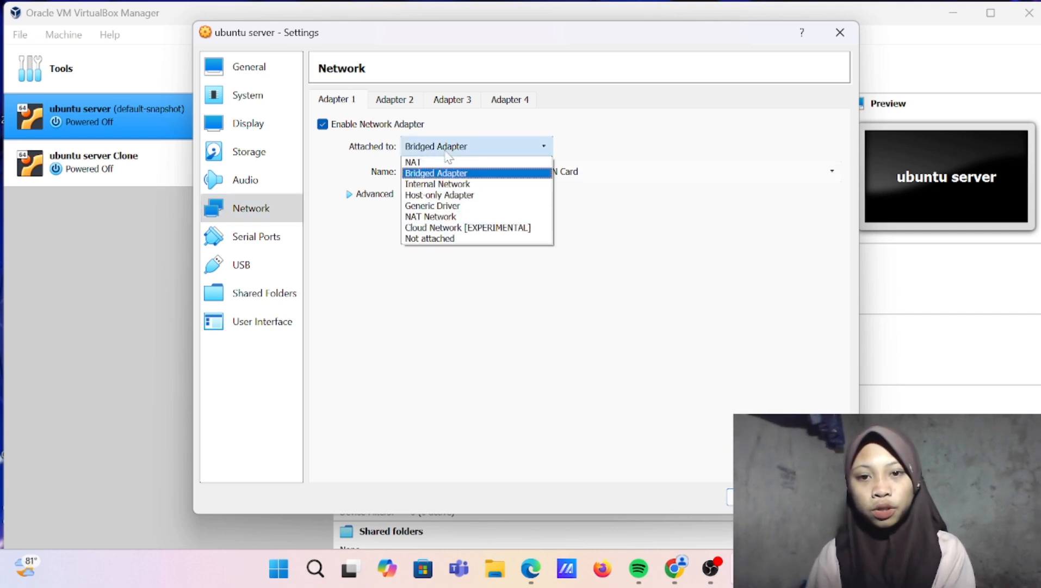
{"action": "left_click", "coordinate": [439, 185]}
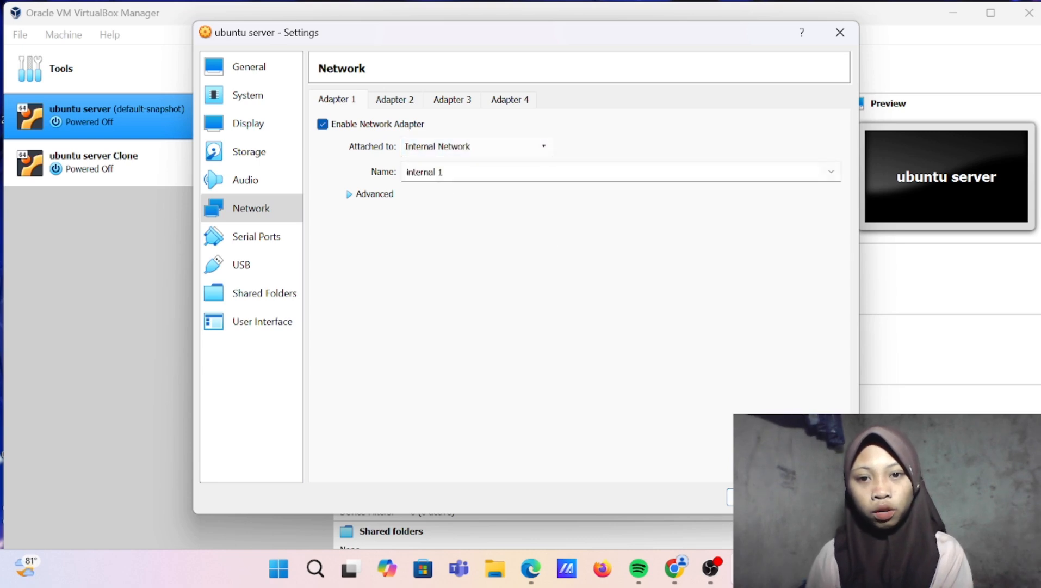
{"action": "left_click", "coordinate": [746, 496]}
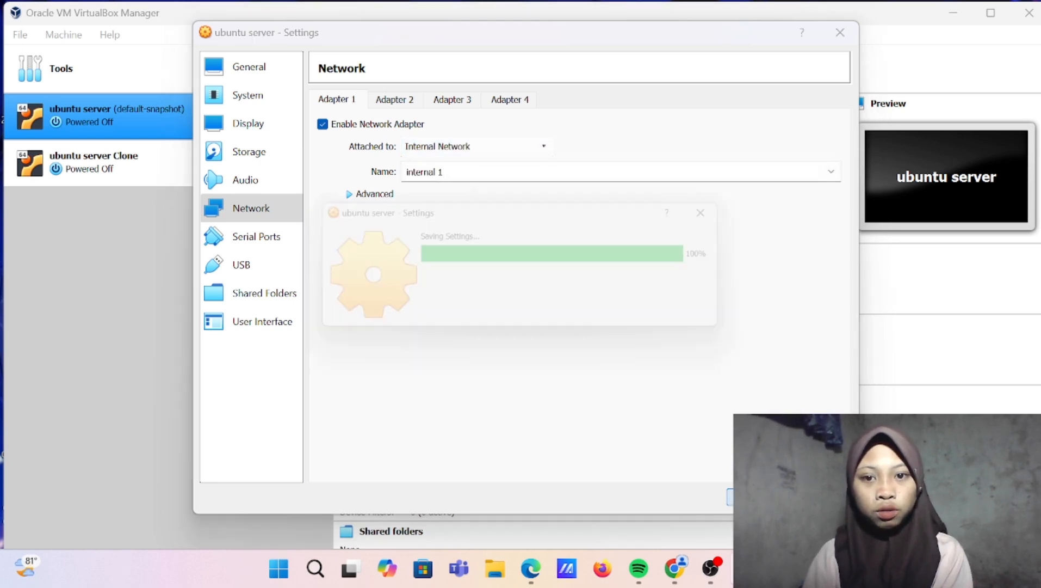
Attach ubuntu server Clone's Adapter 1 to Internal Network 'internal 1' too
{"action": "left_click", "coordinate": [168, 182]}
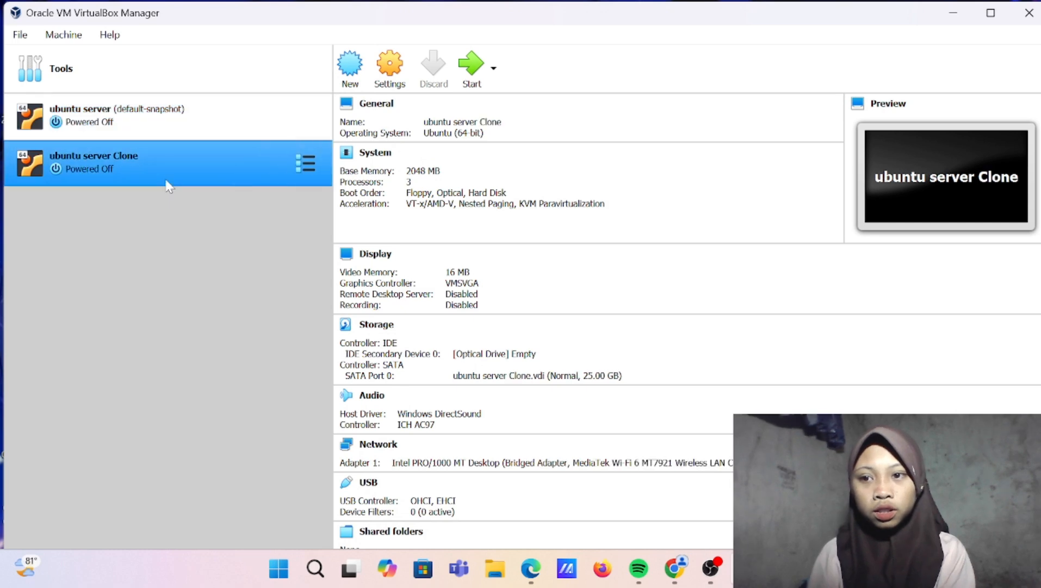
{"action": "mouse_move", "coordinate": [294, 74]}
{"action": "left_click", "coordinate": [375, 67]}
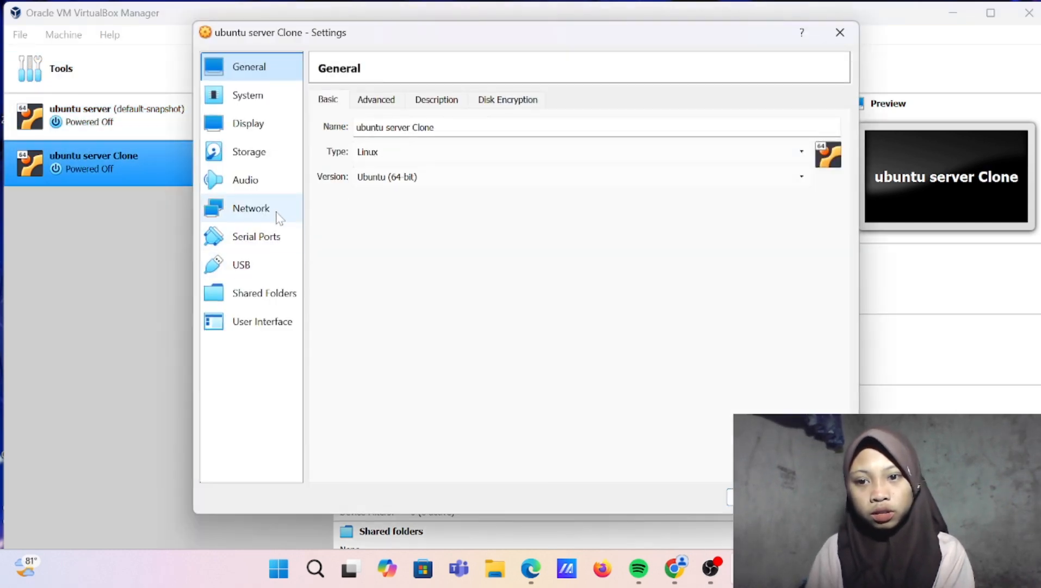
{"action": "left_click", "coordinate": [278, 216]}
{"action": "left_click", "coordinate": [435, 146]}
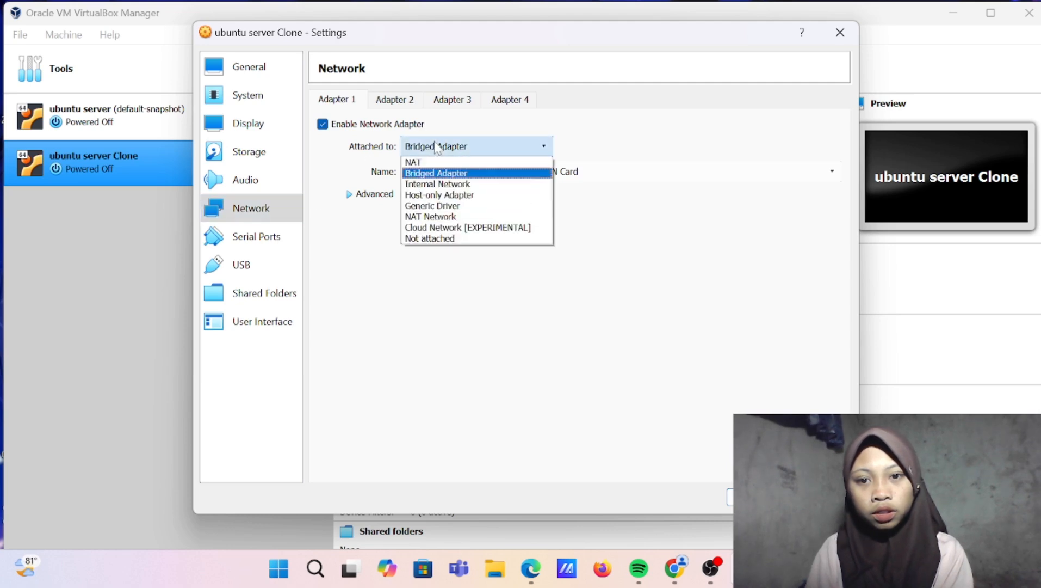
{"action": "left_click", "coordinate": [441, 184]}
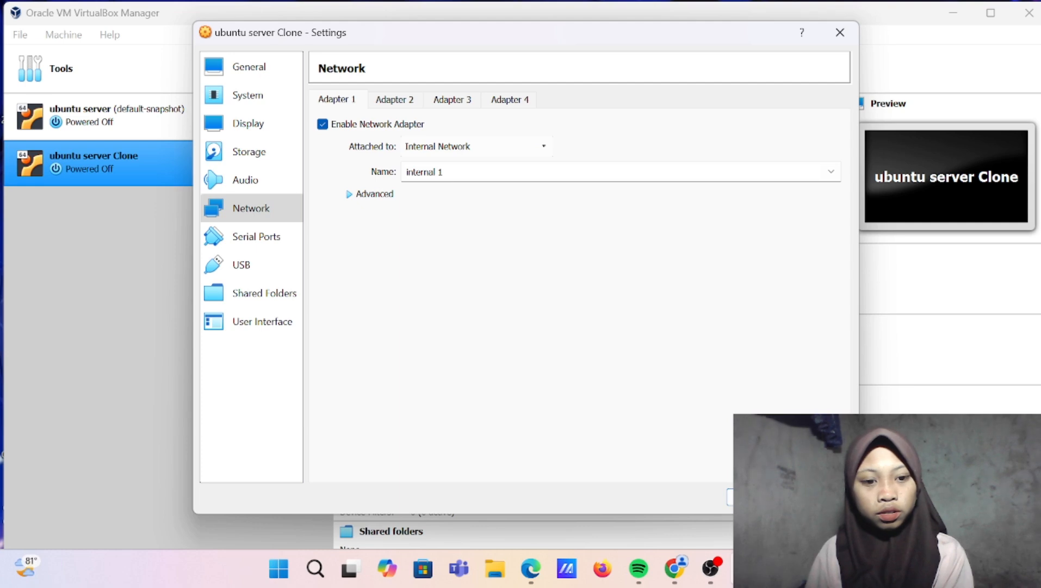
{"action": "left_click", "coordinate": [748, 497]}
{"action": "left_click", "coordinate": [194, 123]}
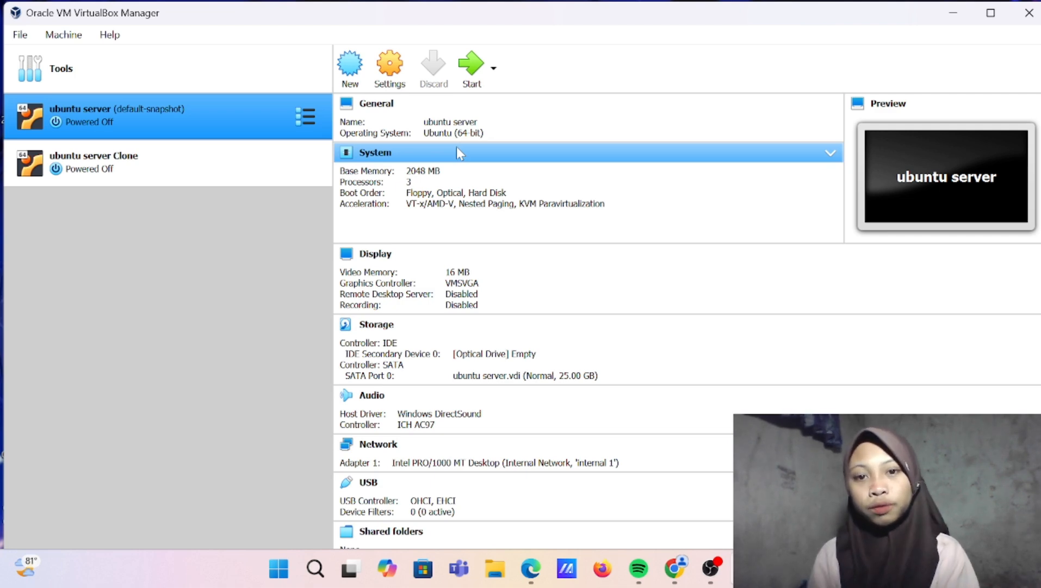
Start the ubuntu server VM
{"action": "left_click", "coordinate": [466, 61]}
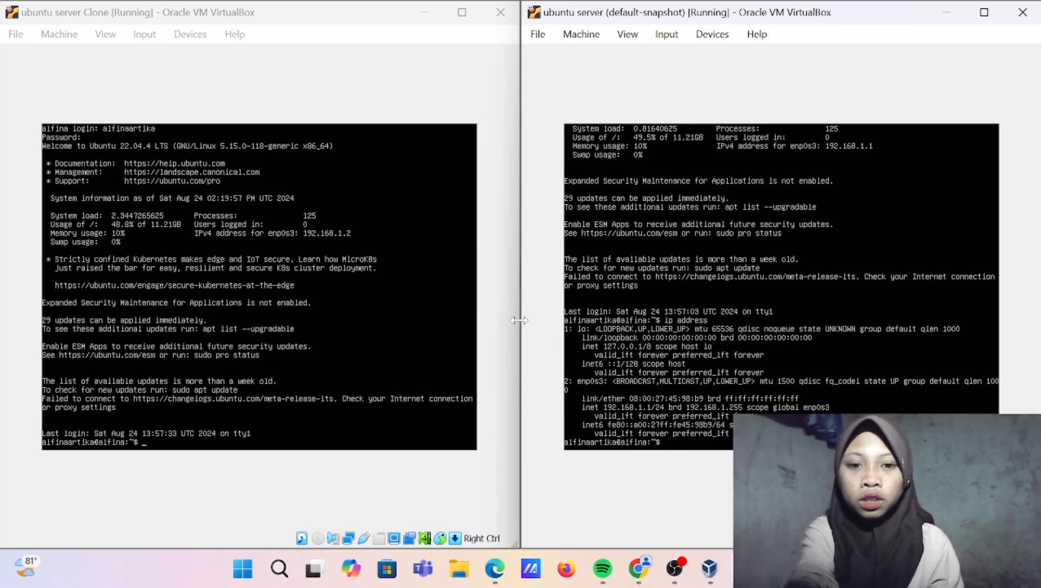
Run ip address in the Clone's console, showing enp0s3 at 192.168.1.2/24
{"action": "left_click", "coordinate": [365, 105]}
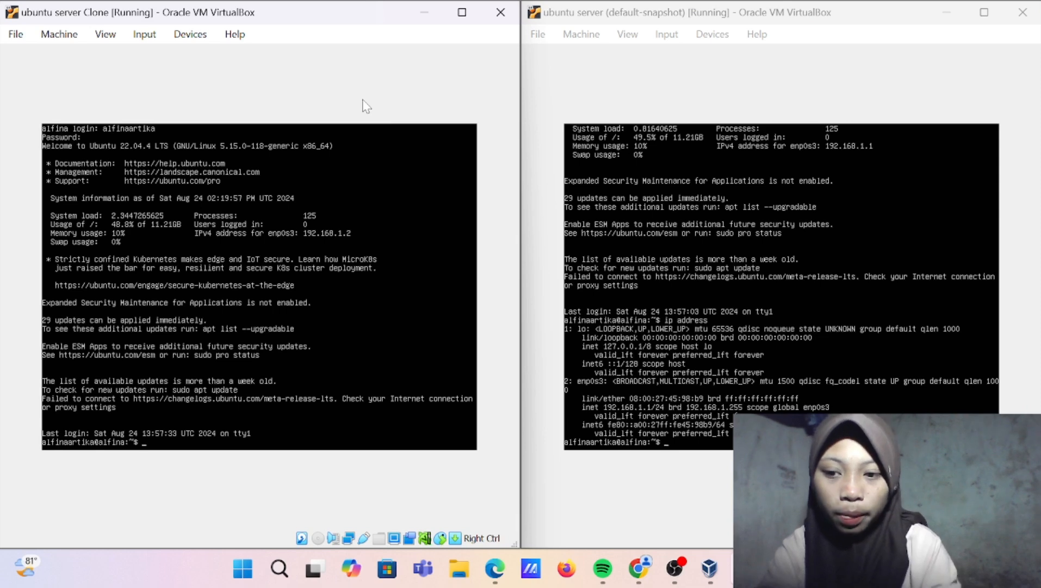
{"action": "type", "text": "ip a"}
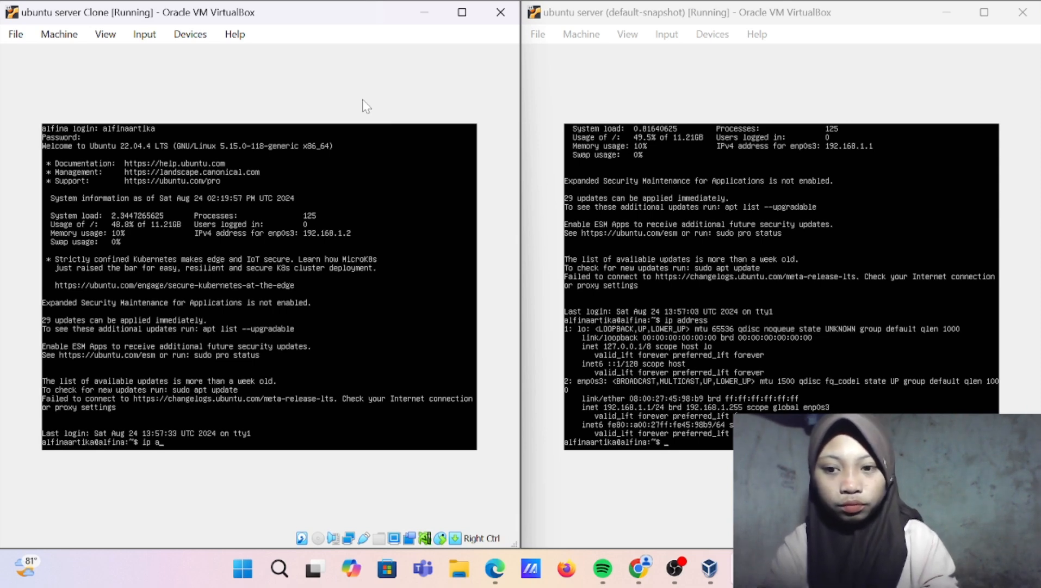
{"action": "type", "text": "ddr"}
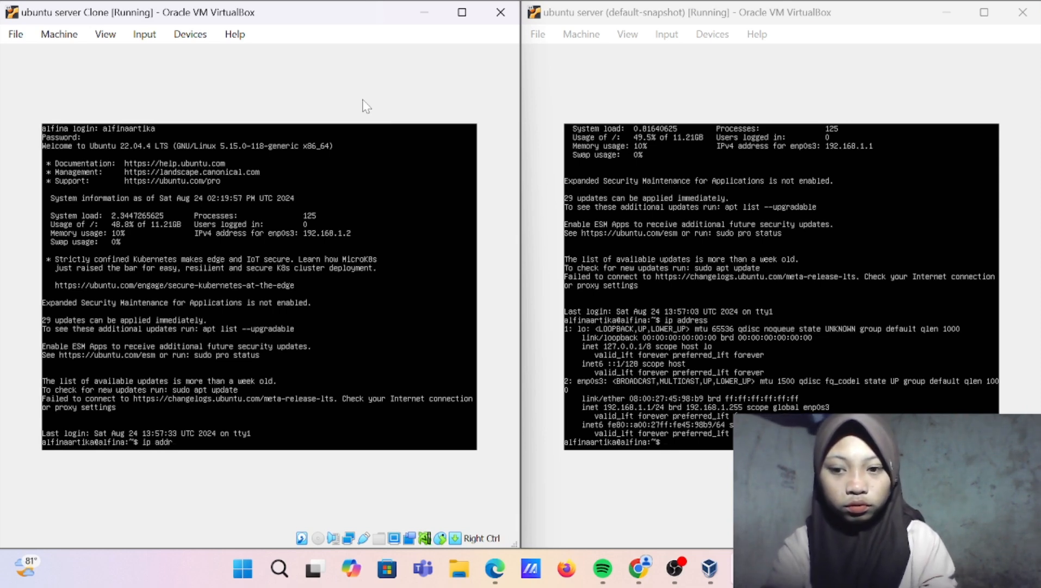
{"action": "type", "text": "ess"}
{"action": "key", "text": "Return"}
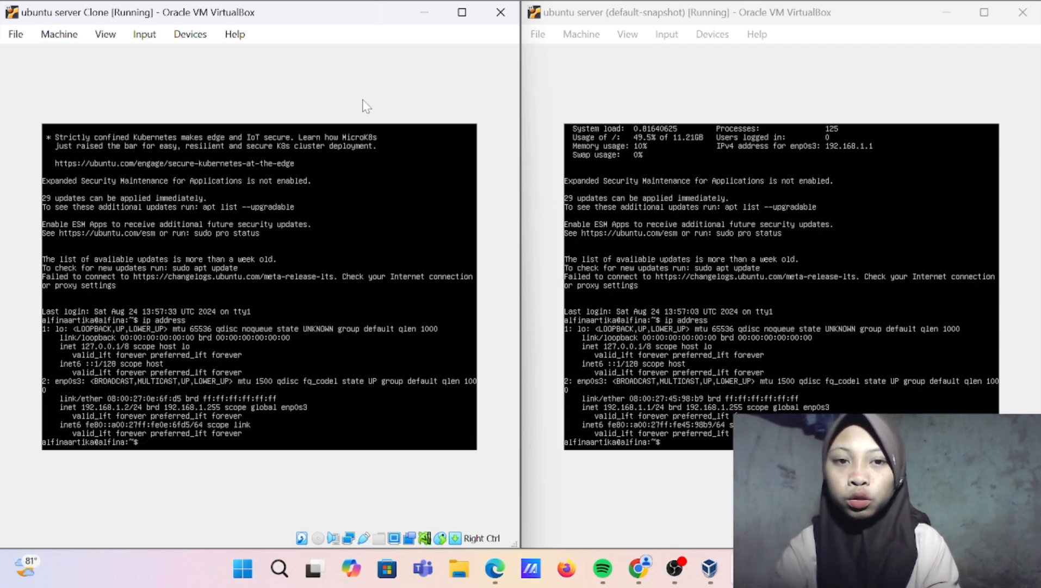
In the original VM, ping 192.168.1.2 and stop it, showing 16/16 replies
{"action": "left_click", "coordinate": [666, 96]}
{"action": "type", "text": "ping"}
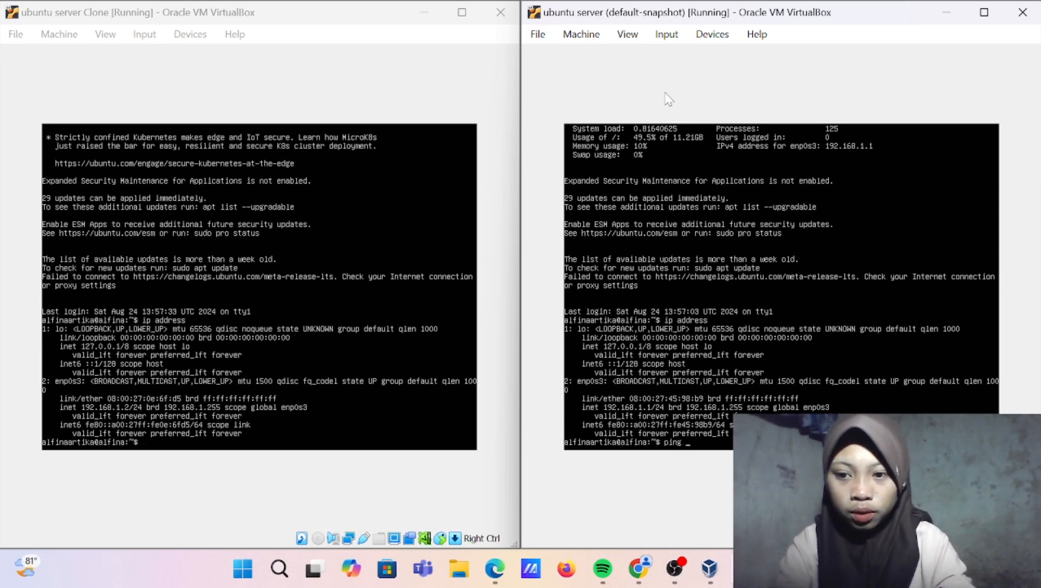
{"action": "type", "text": " 192."}
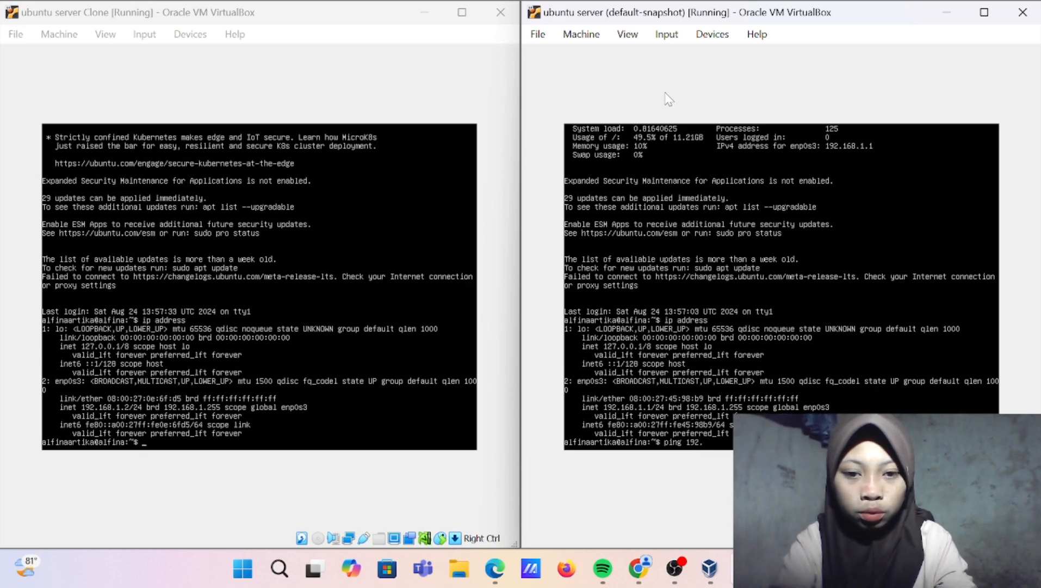
{"action": "type", "text": "168"}
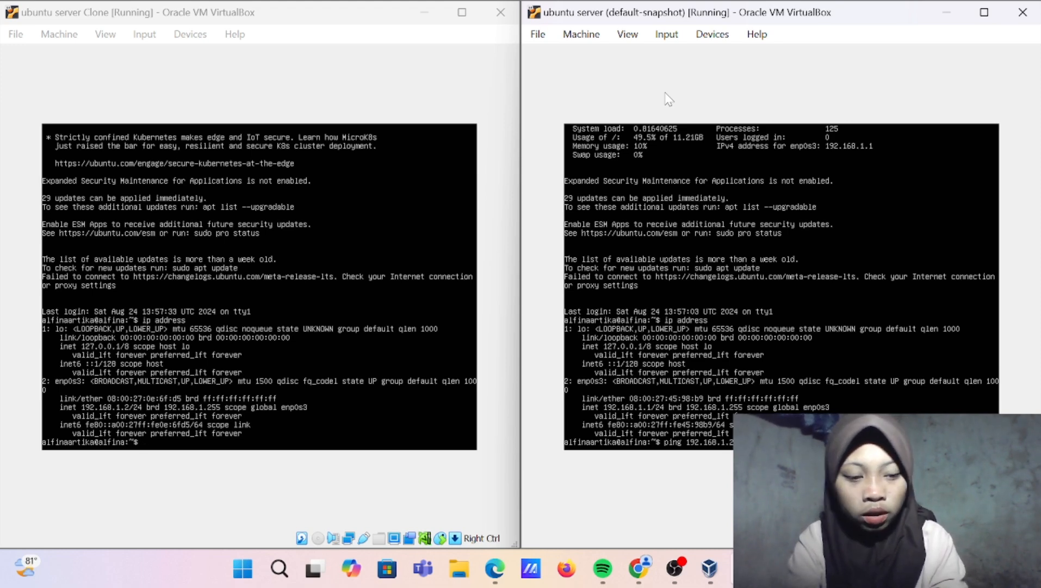
{"action": "type", "text": ".1.2"}
{"action": "key", "text": "Return"}
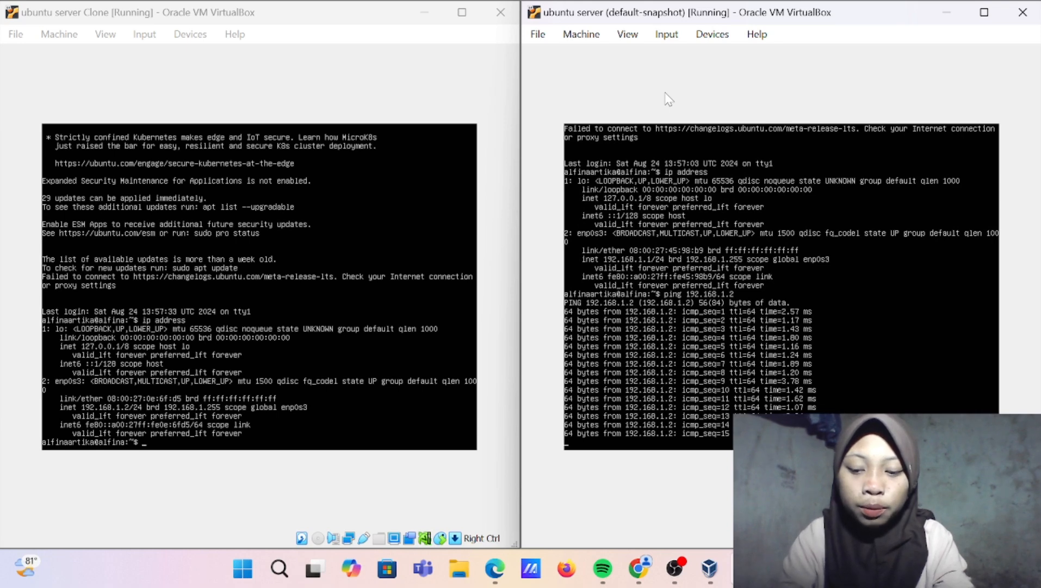
{"action": "key", "text": "ctrl+c"}
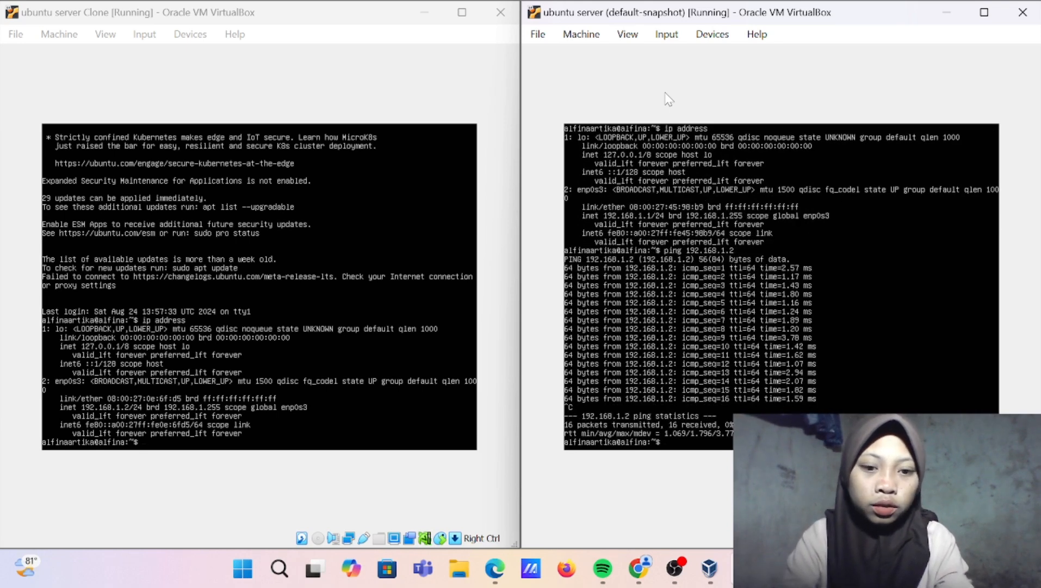
In the Clone VM, ping 192.168.1.2 and stop it, showing 7/7 replies
{"action": "left_click", "coordinate": [308, 94]}
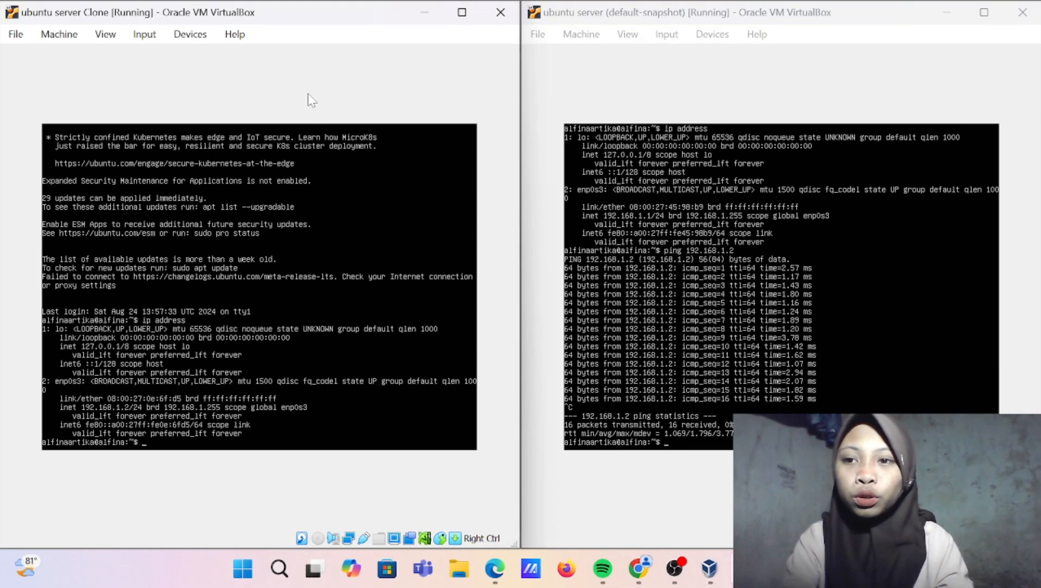
{"action": "type", "text": "ping"}
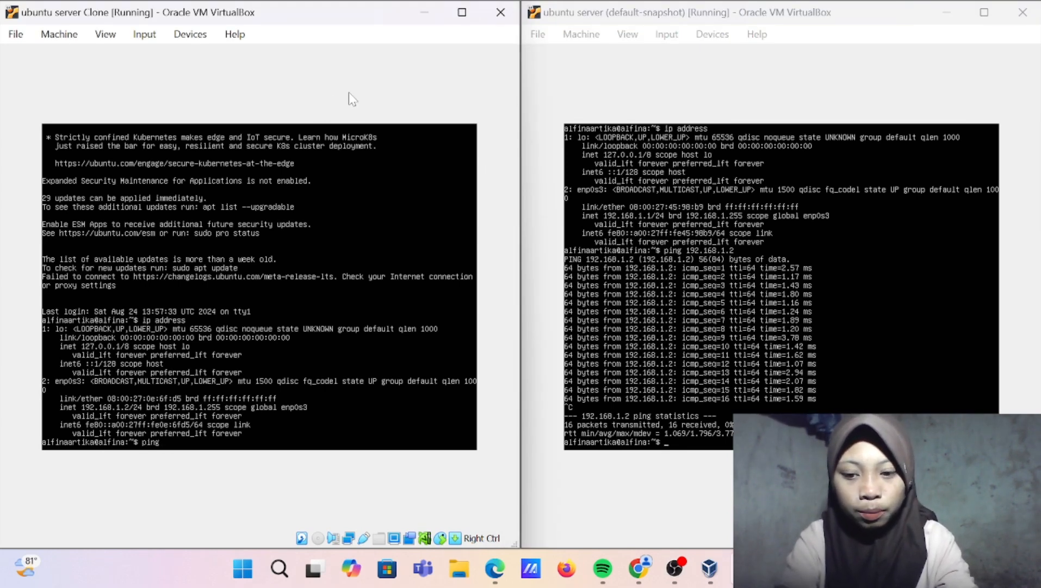
{"action": "type", "text": " 192.168.1.2"}
{"action": "key", "text": "Return"}
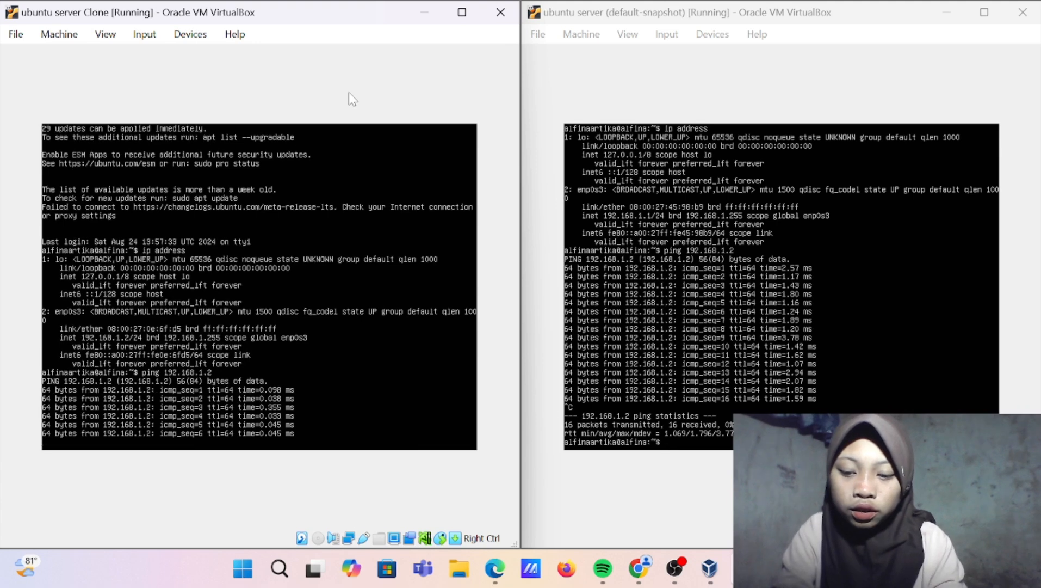
{"action": "key", "text": "ctrl+c"}
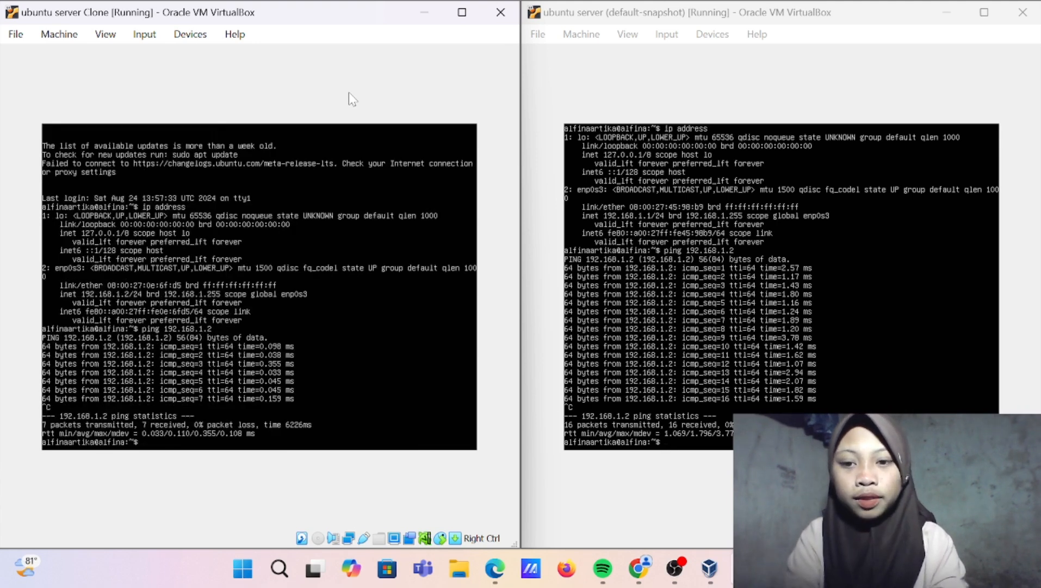